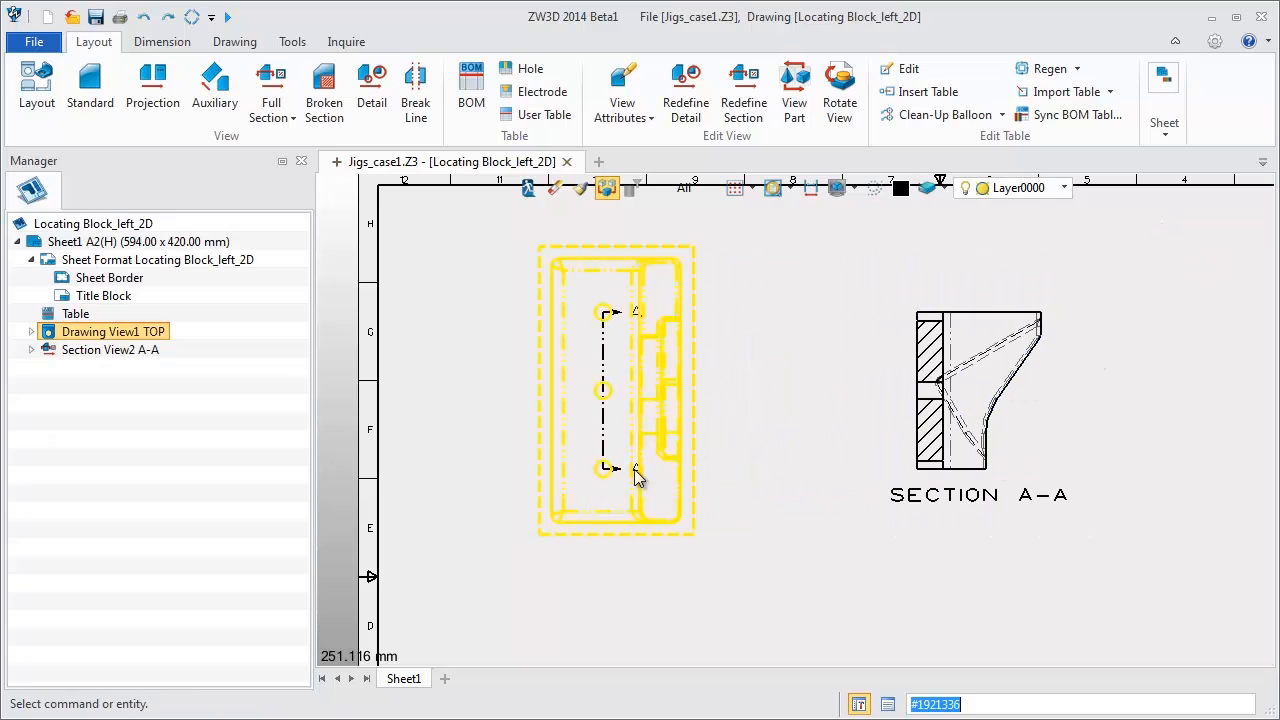
- Extend both ends of section line A-A beyond the upper and lower edges of the block's TOP view
left_click(603, 313)
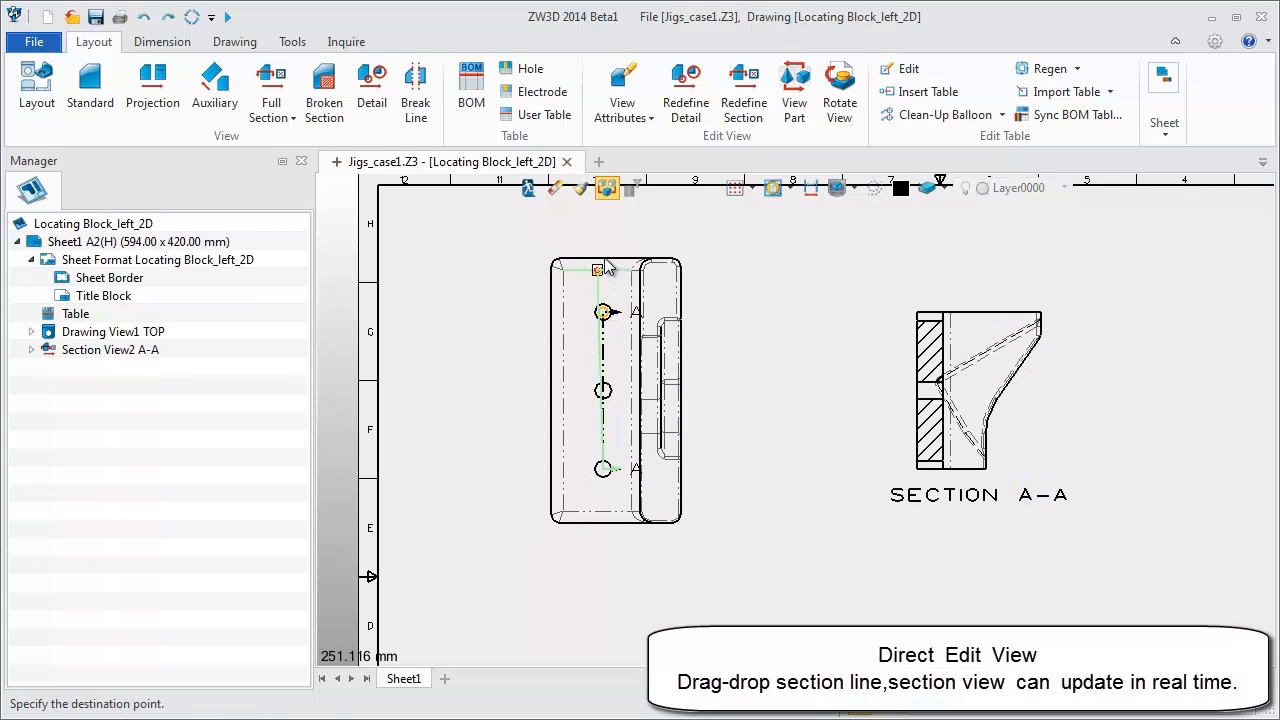
left_click(603, 245)
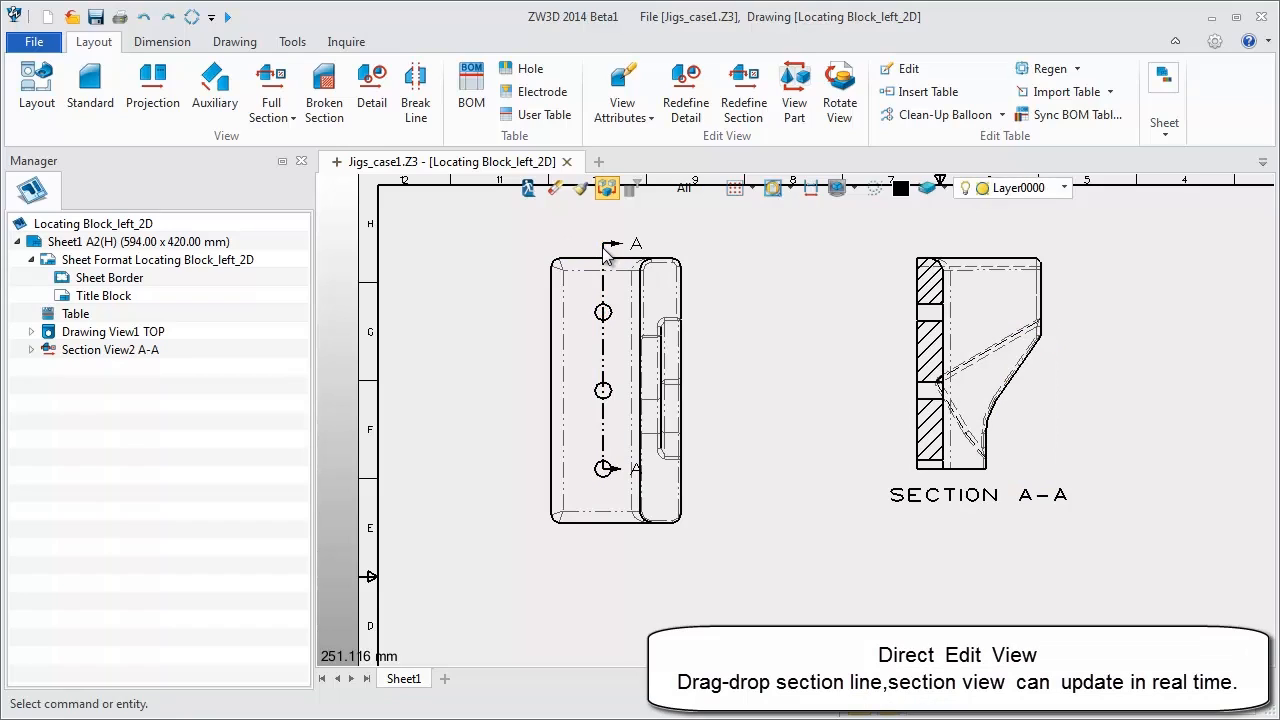
left_click(604, 471)
left_click_drag(604, 473, 606, 536)
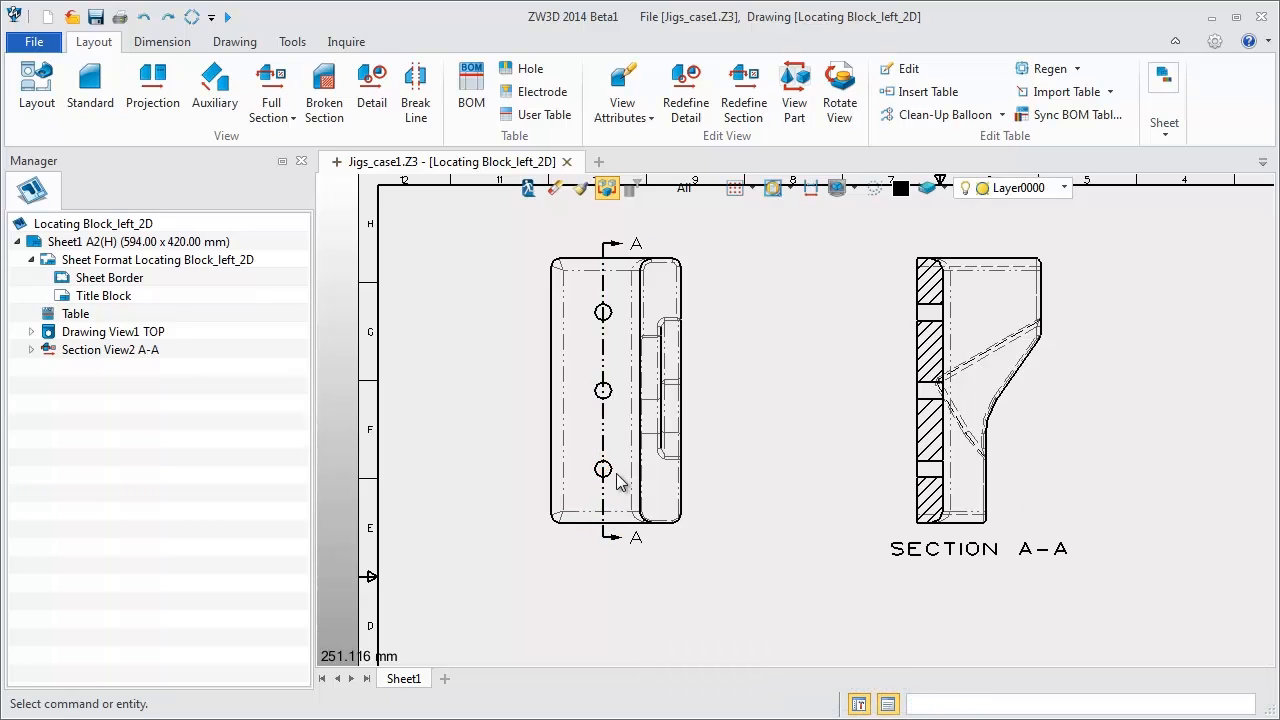
- Insert a step in section line A-A between the upper and middle holes, offsetting its lower segment to the right of the holes
right_click(605, 348)
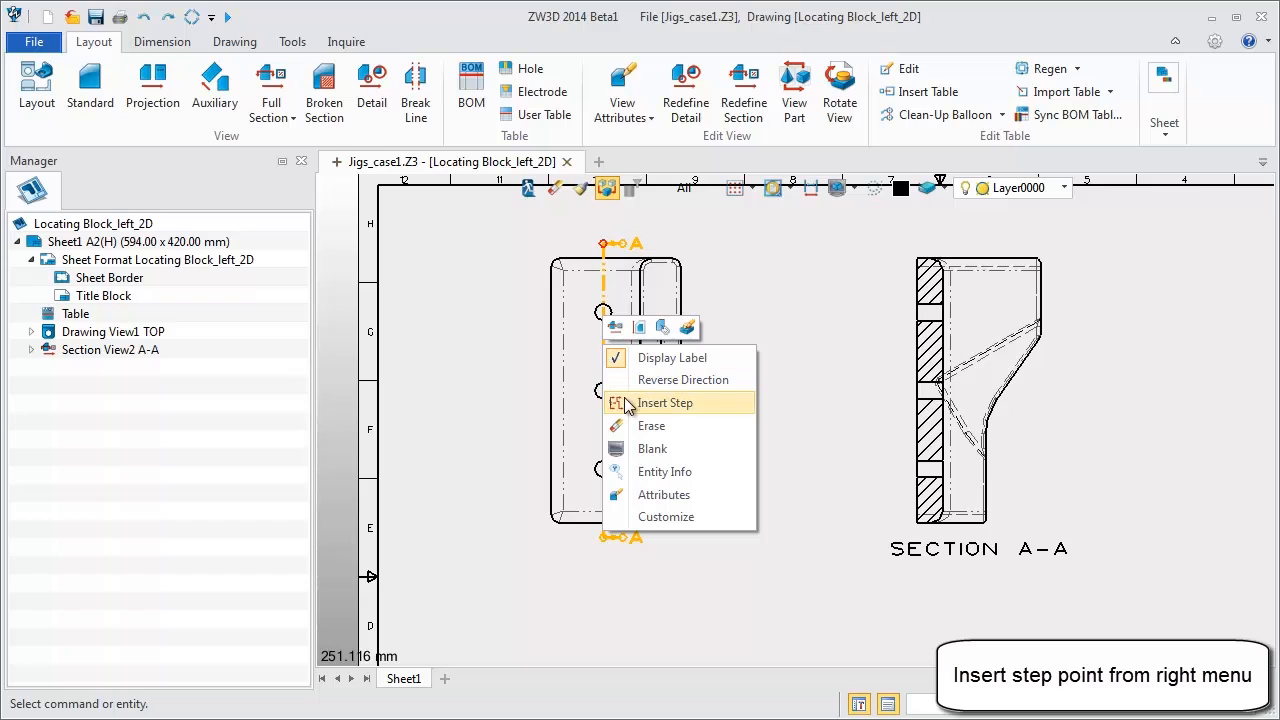
left_click(679, 404)
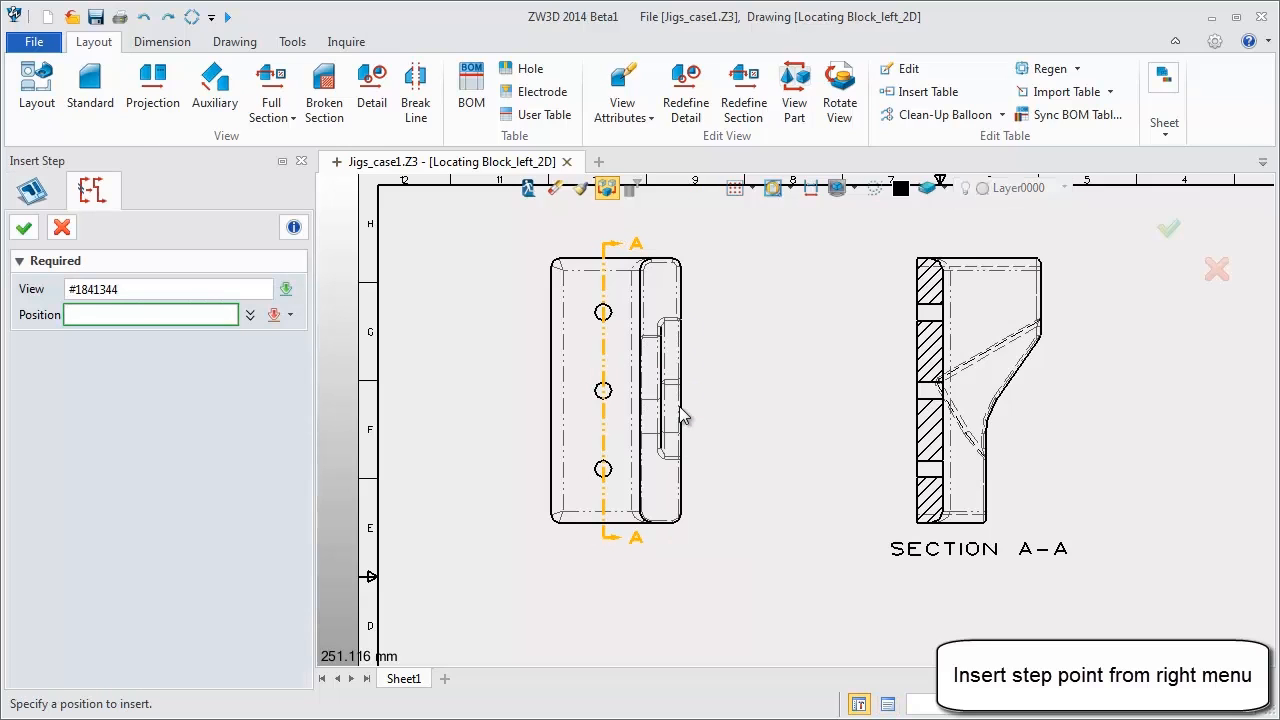
left_click(603, 358)
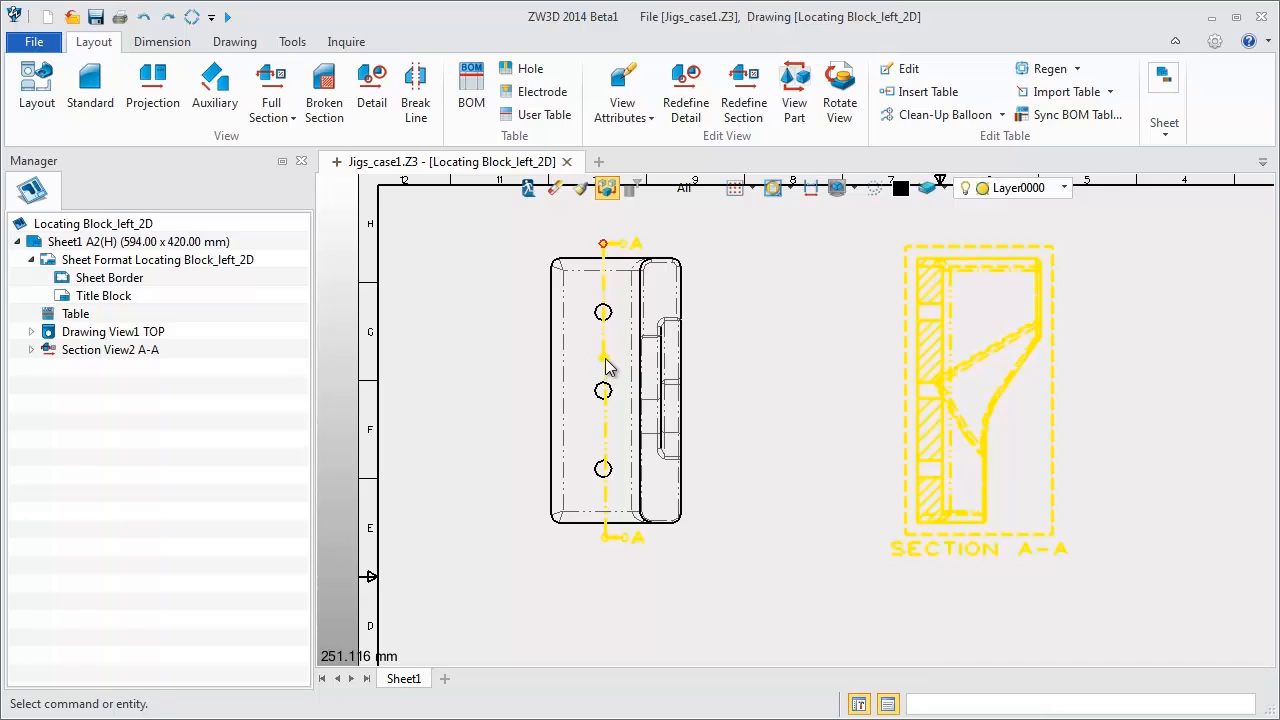
left_click(604, 358)
left_click(622, 360)
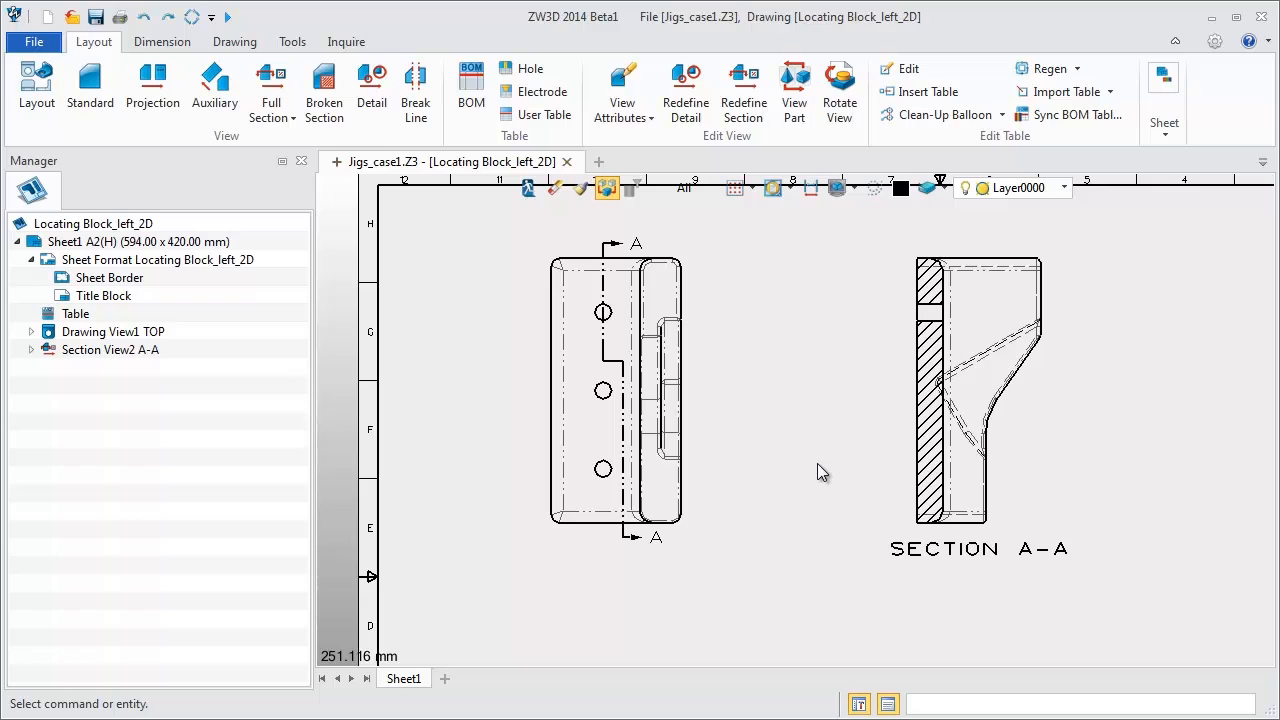
- Reverse the viewing direction of section line A-A so its arrows point left
right_click(620, 368)
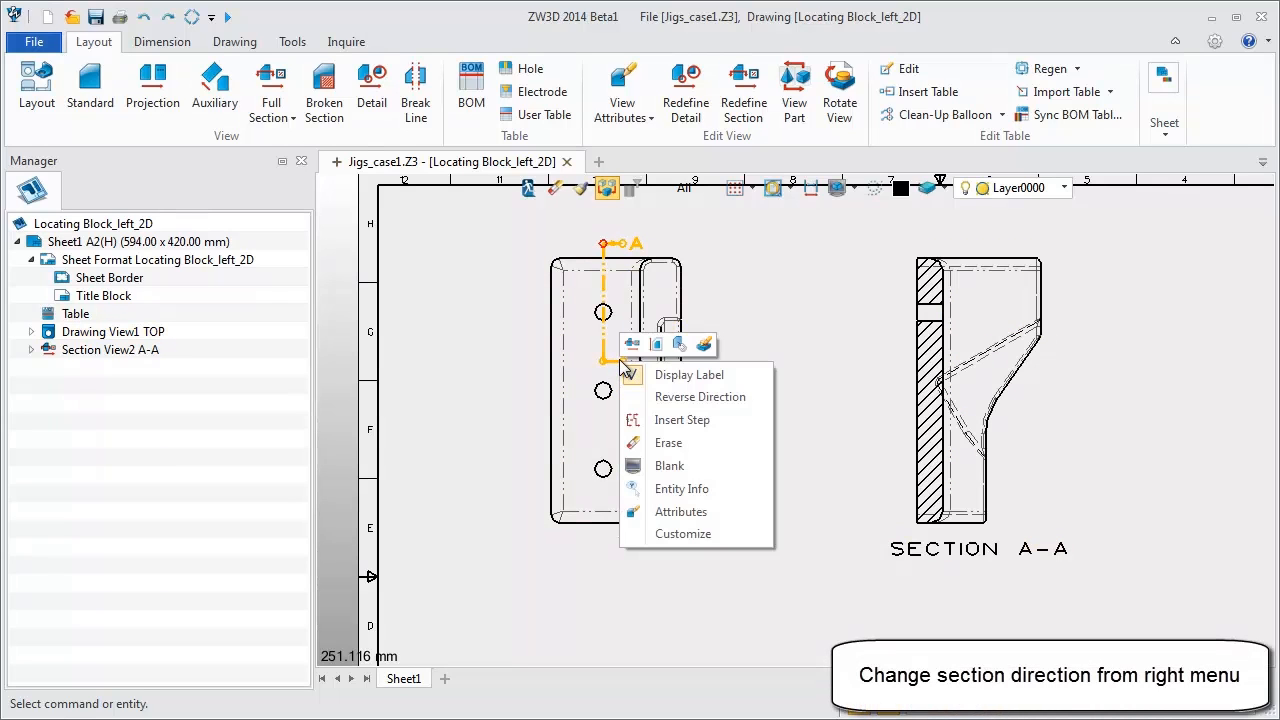
left_click(688, 397)
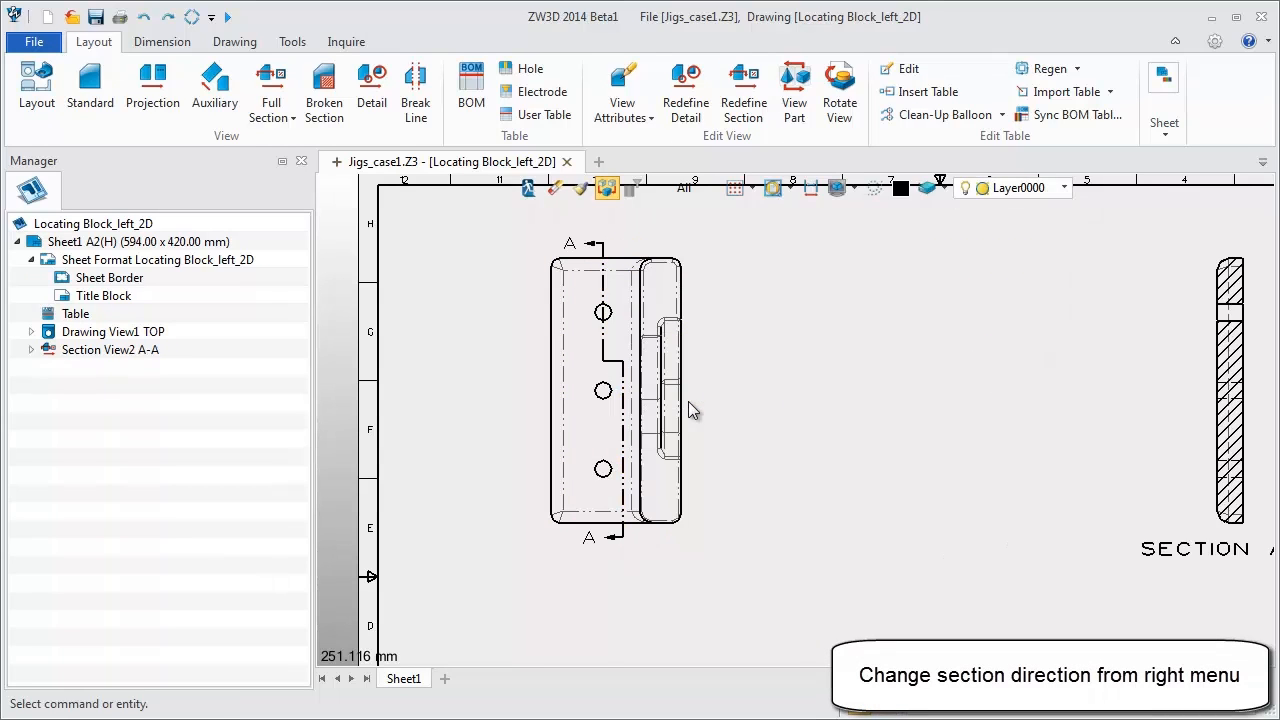
middle_click_drag(993, 406, 867, 391)
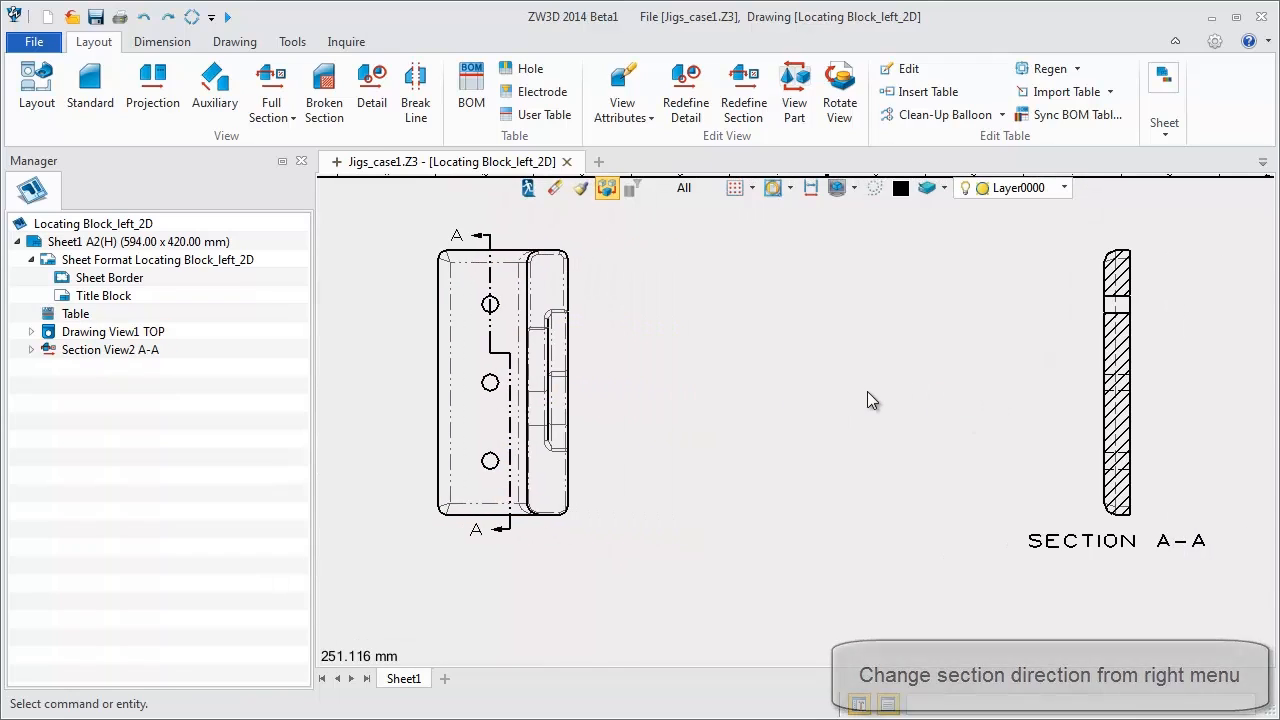
scroll(867, 391, "down", 2)
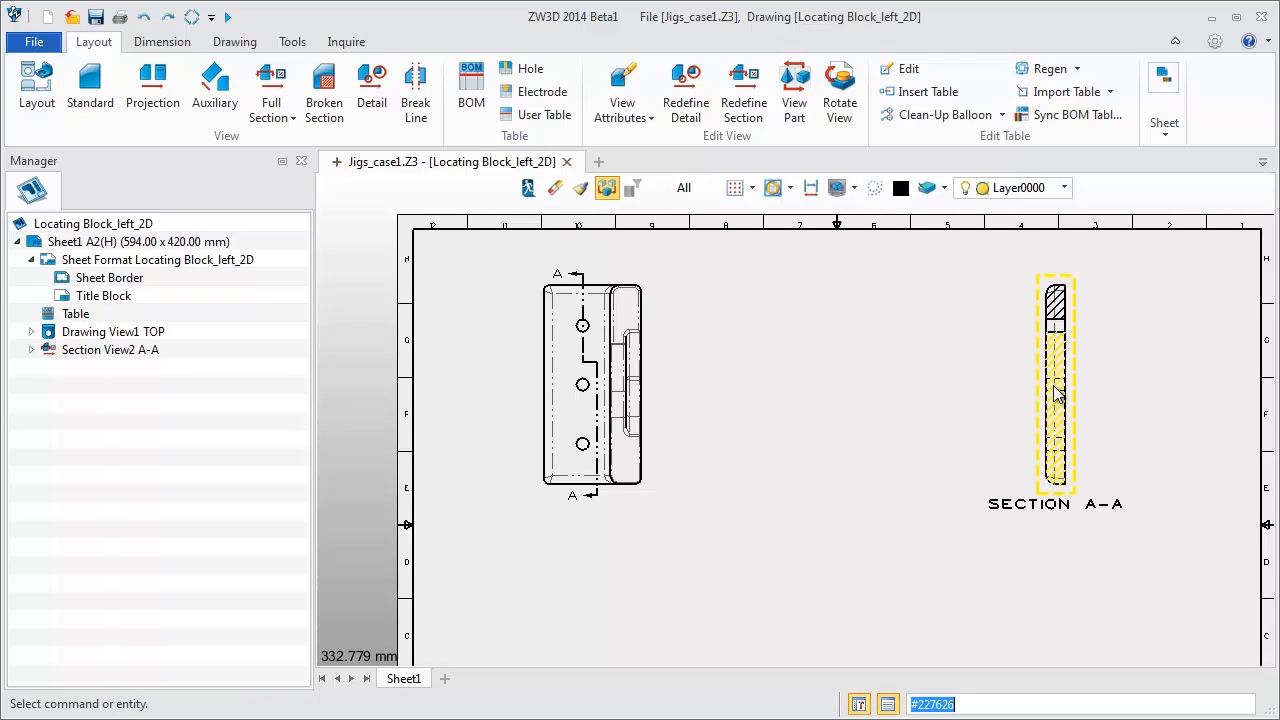
- Blank the middle and lower hole circles in the TOP view, and unblank all entities again
left_click(587, 397)
left_click(587, 397)
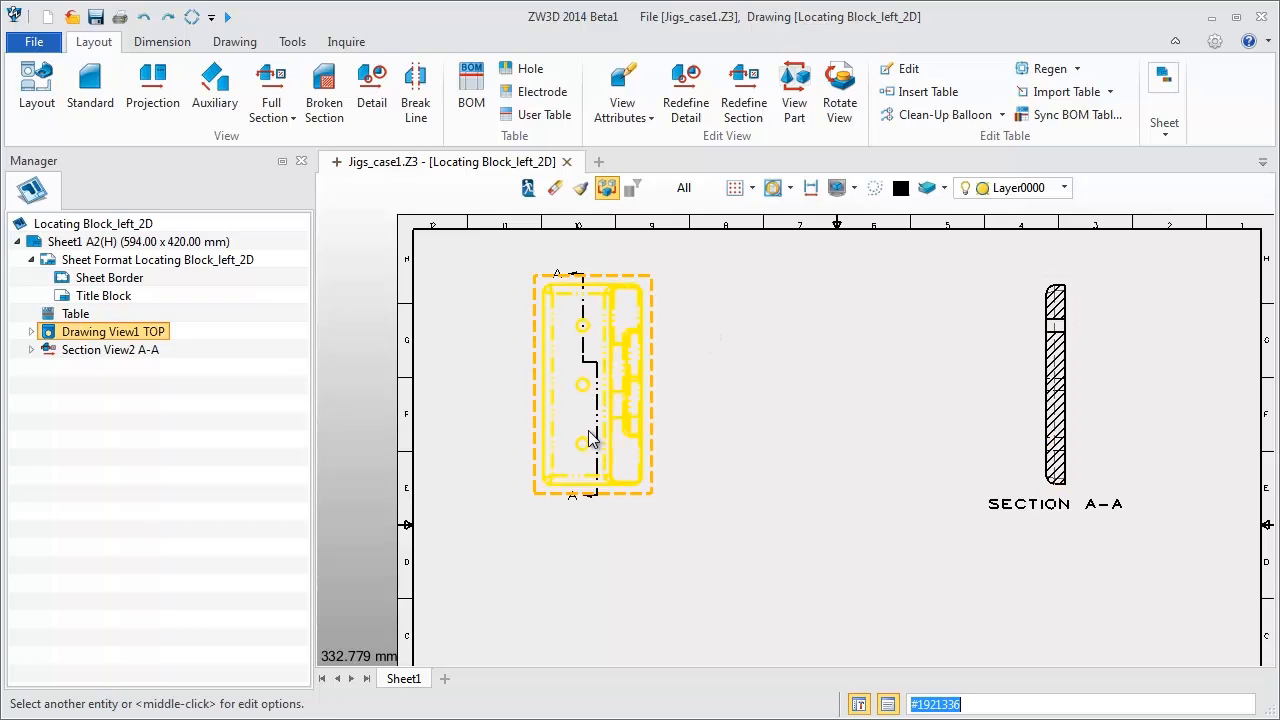
right_click(590, 445)
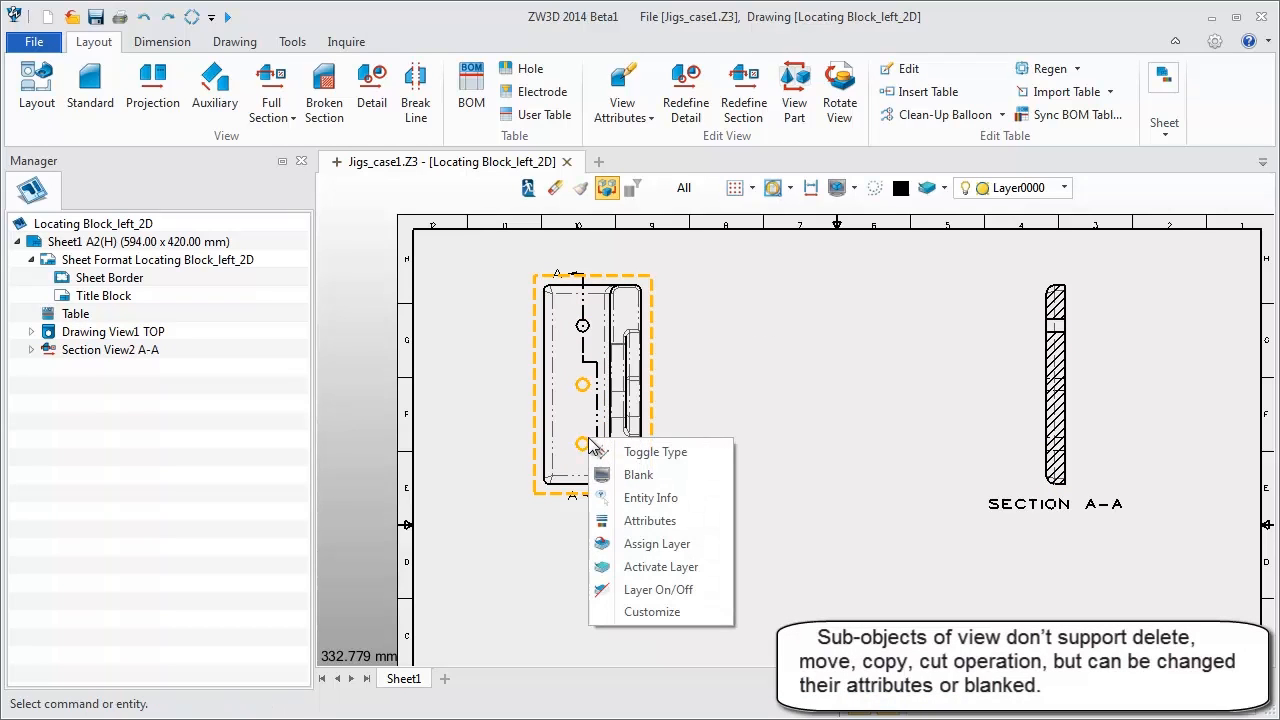
left_click(650, 474)
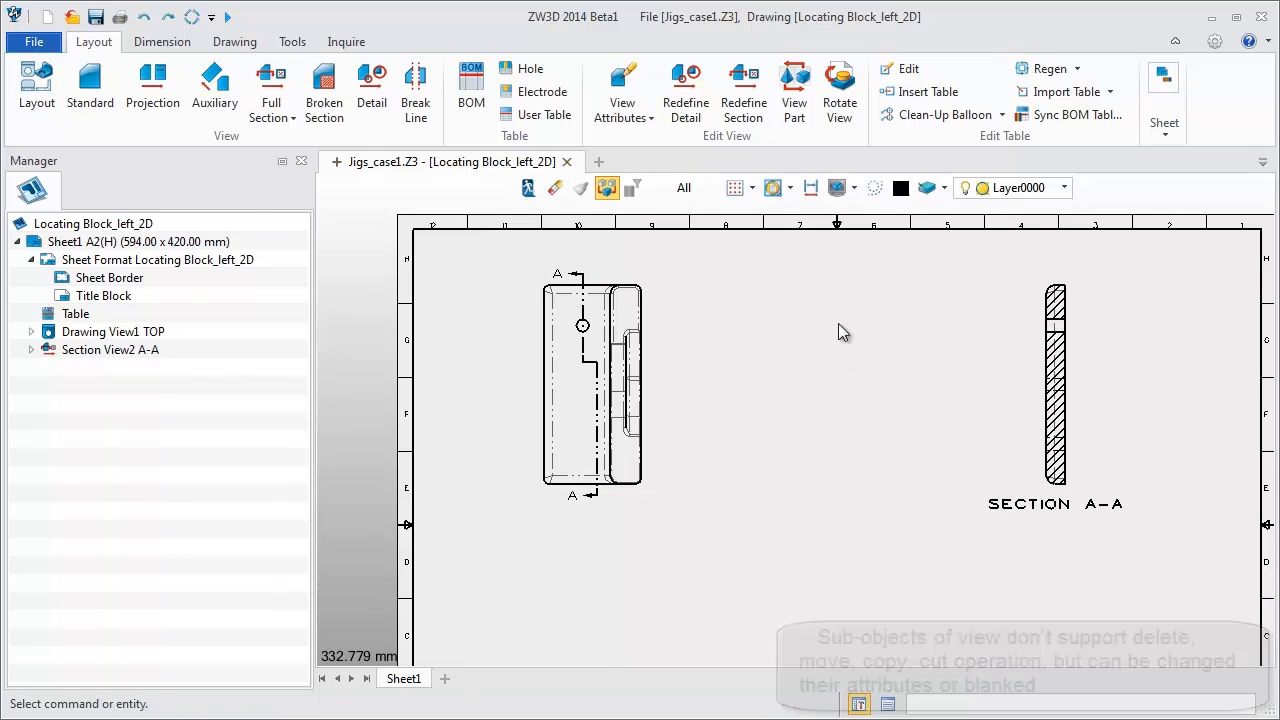
left_click(856, 189)
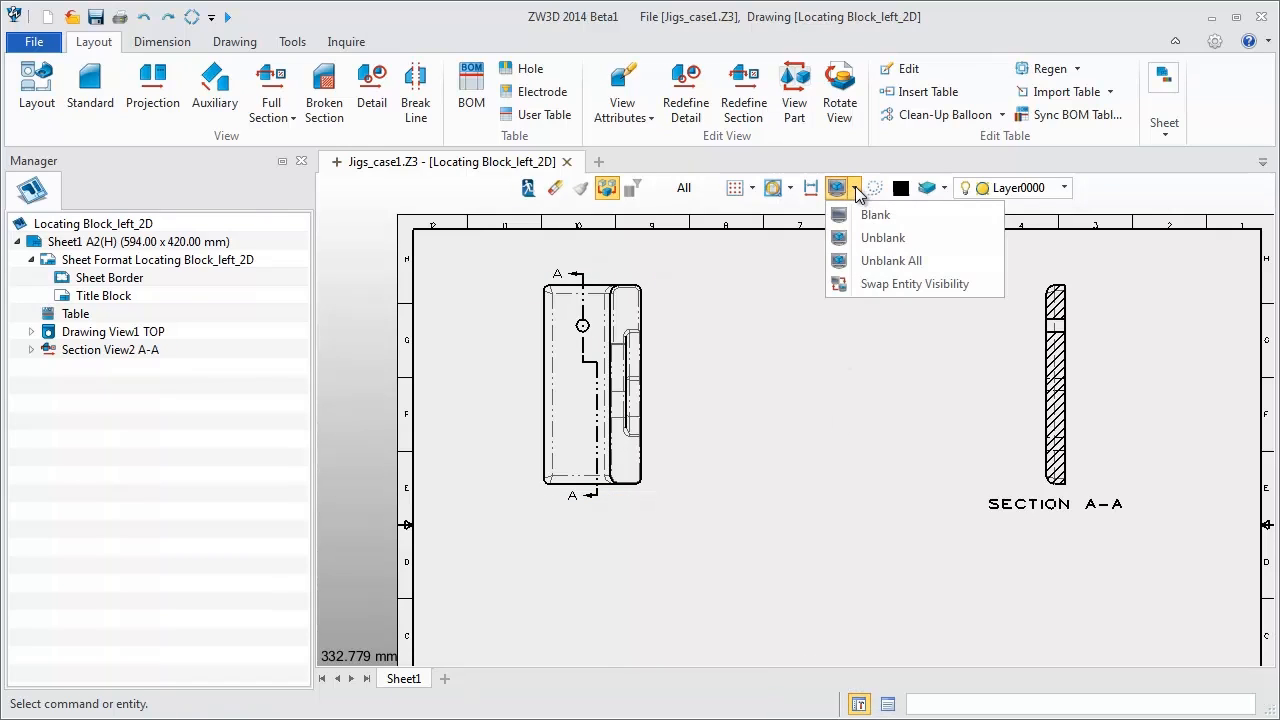
left_click(868, 262)
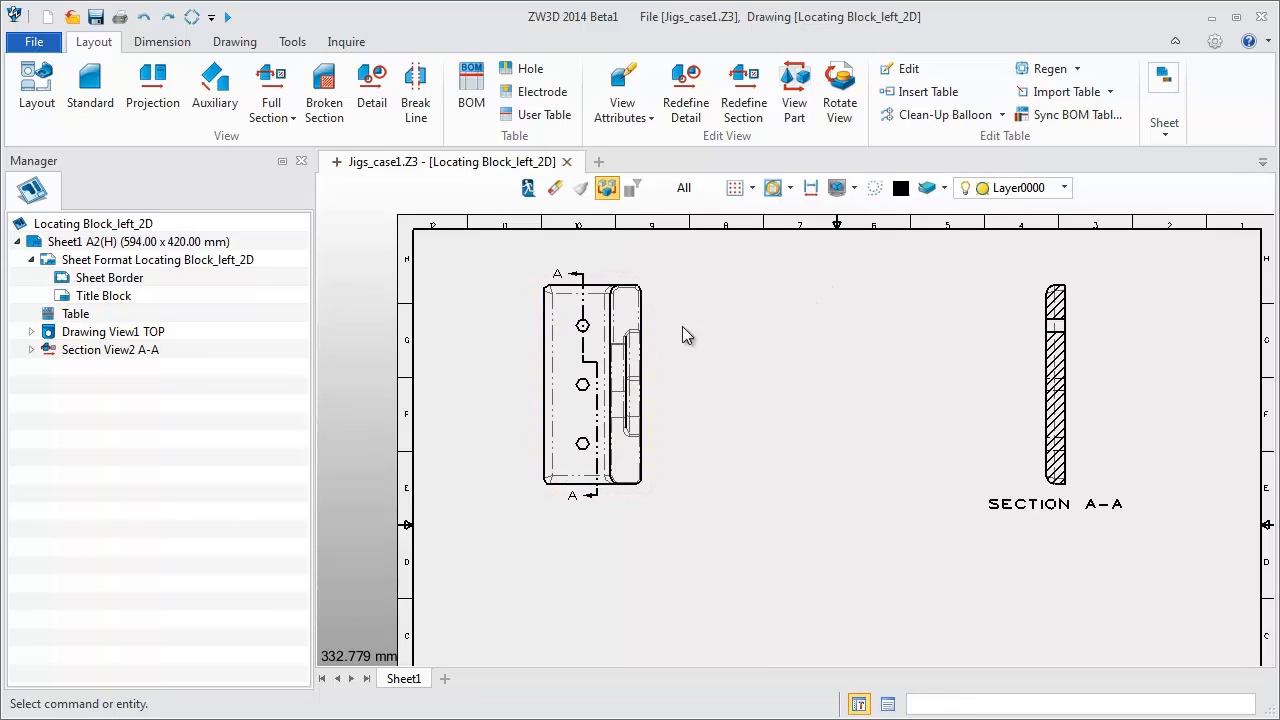
- Reverse section line A-A so its arrows point right, and move the section view slightly farther from the TOP view
right_click(582, 276)
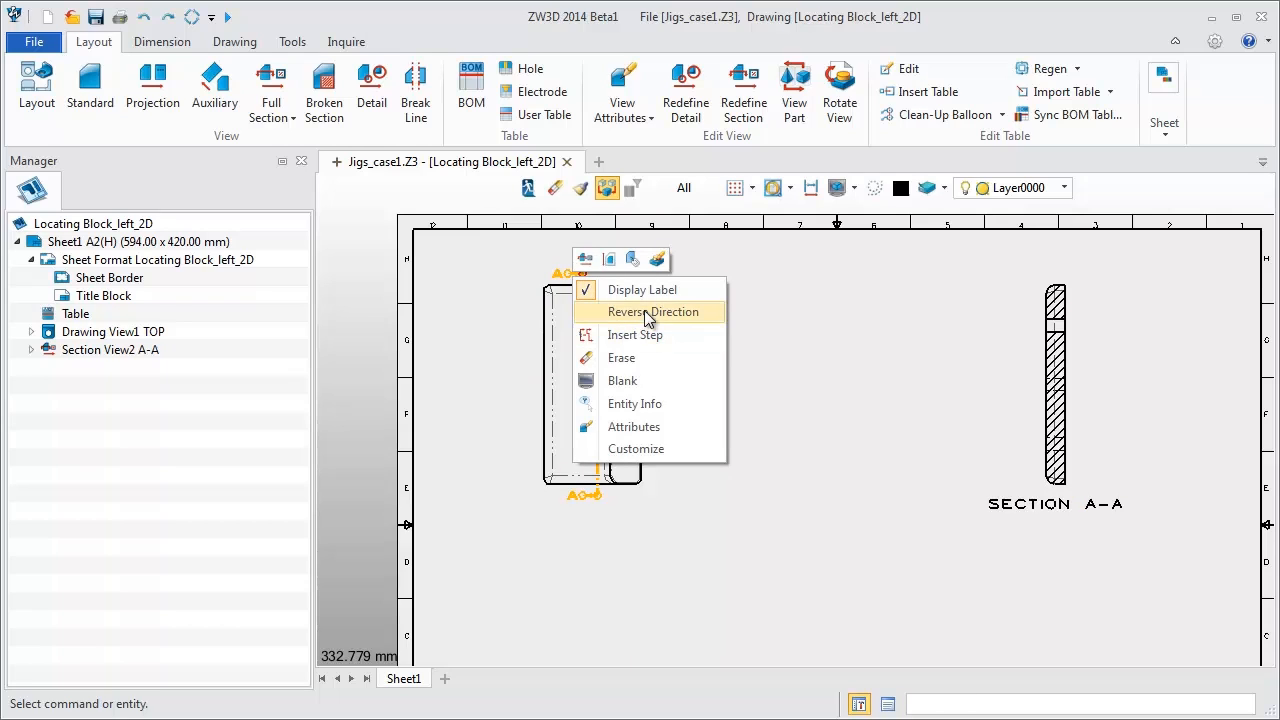
left_click(644, 311)
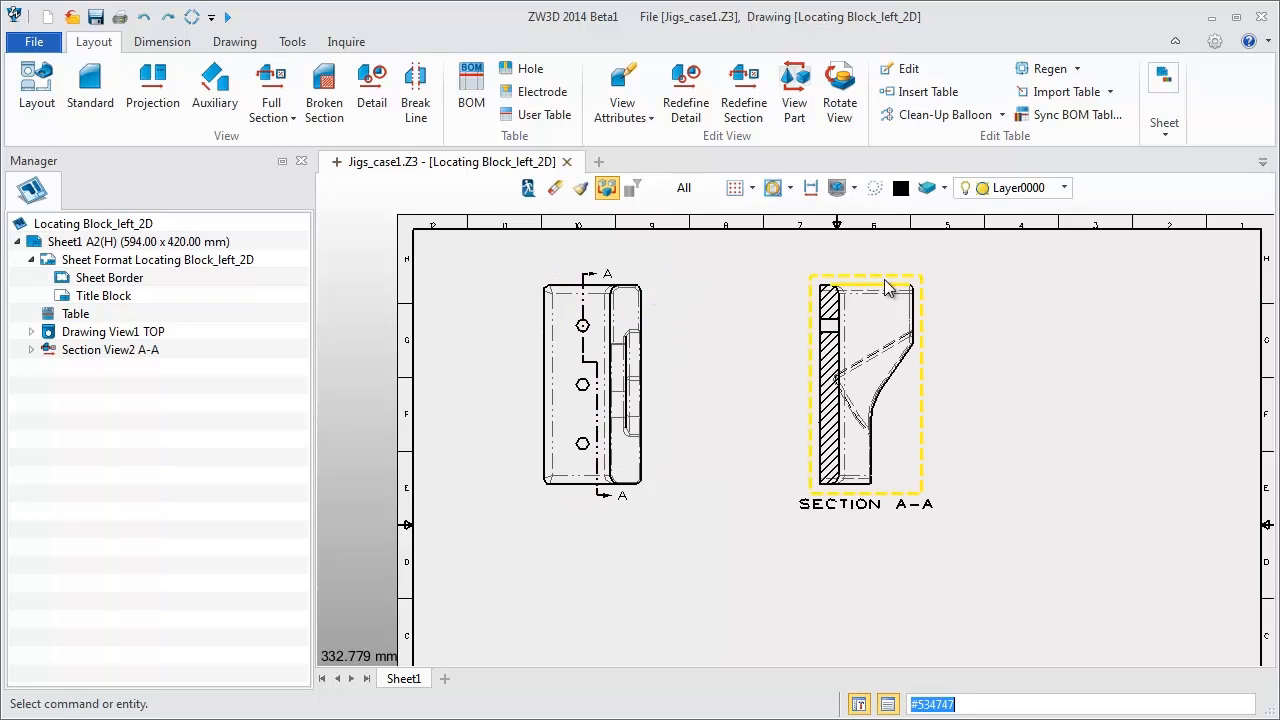
mouse_move(922, 278)
left_mouse_down()
mouse_move(1091, 278)
mouse_move(906, 286)
mouse_move(890, 250)
mouse_move(894, 514)
mouse_move(962, 350)
left_mouse_up()
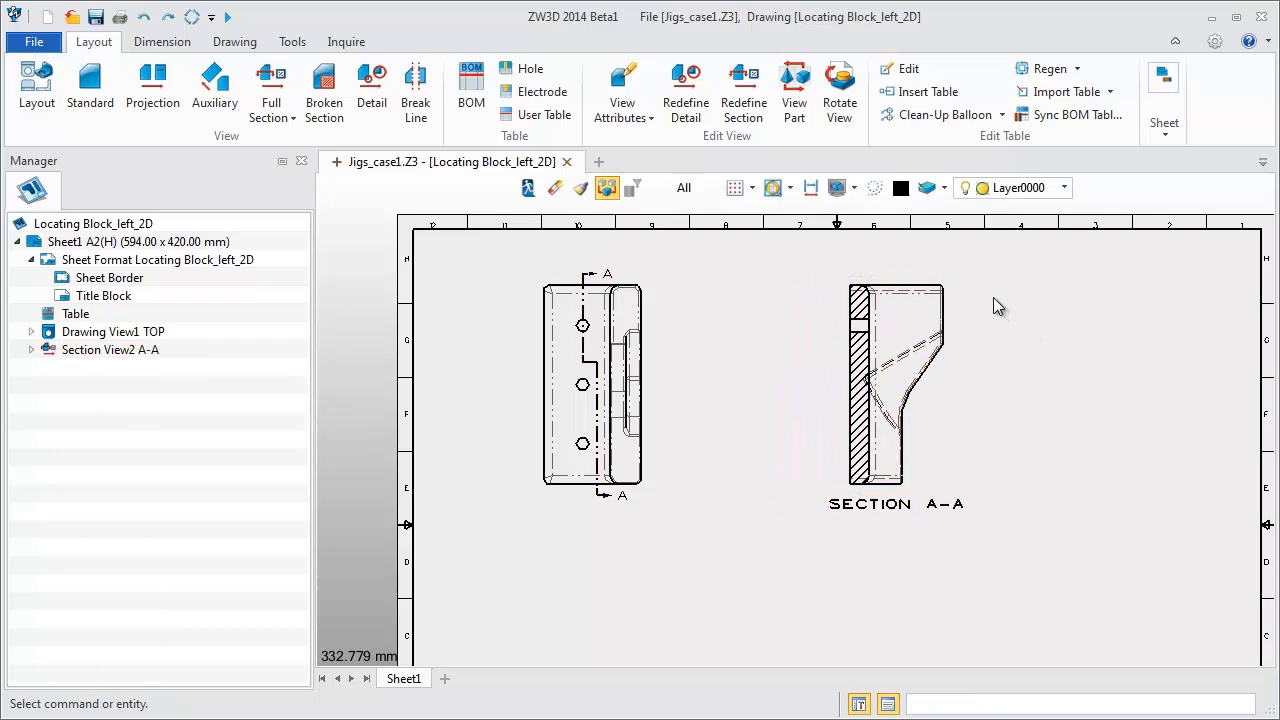
- Turn off Alignment for section view A-A and move the view directly below the TOP view
scroll(989, 290, "down", 2)
middle_click_drag(1010, 341, 935, 292)
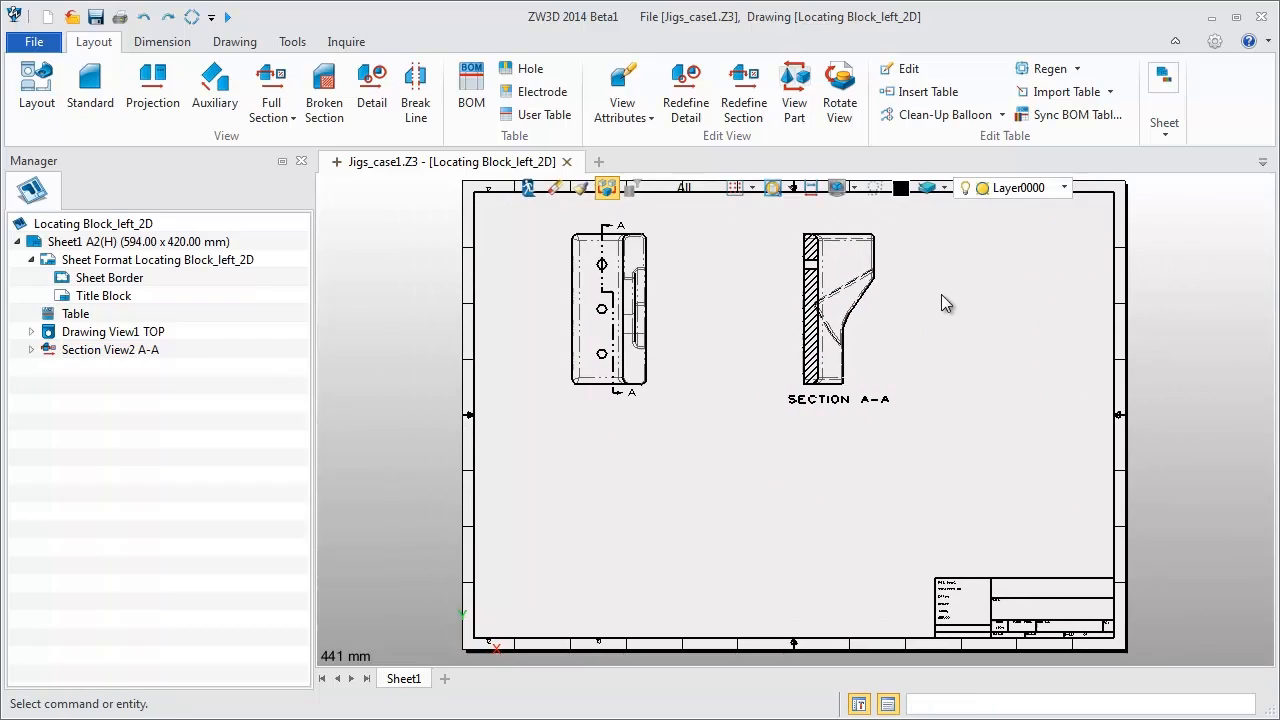
left_click(884, 278)
right_click(884, 278)
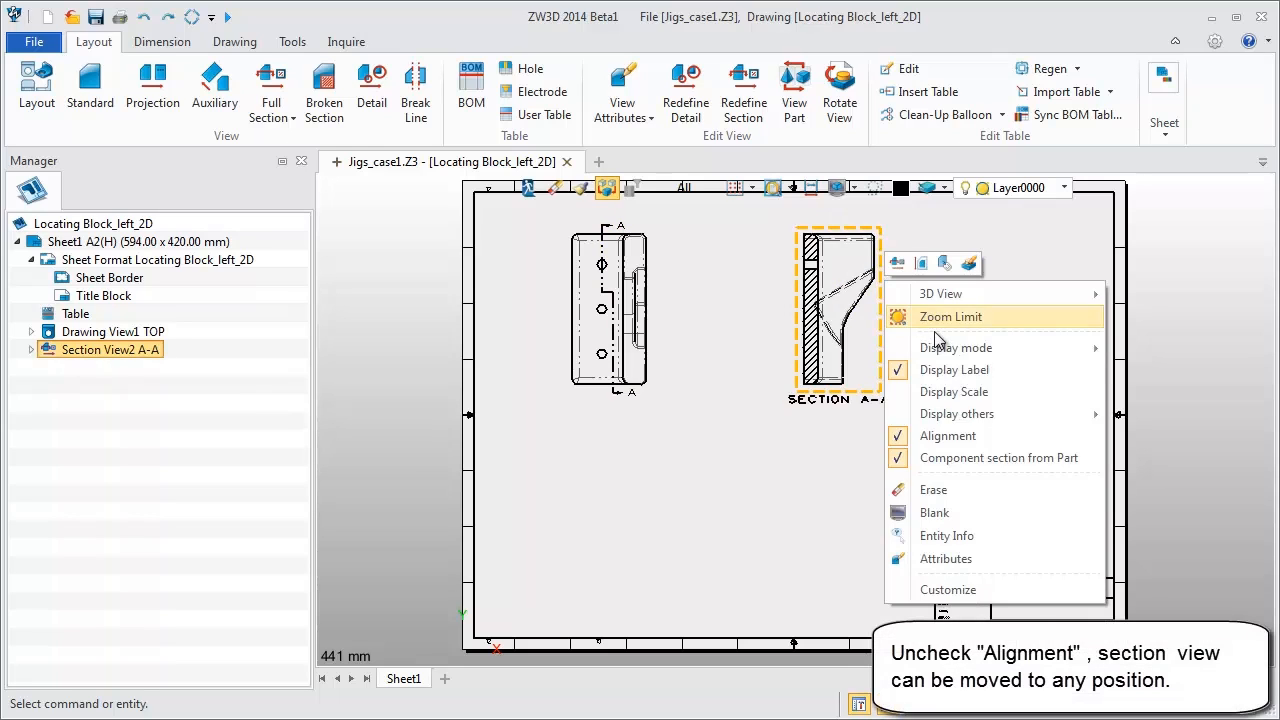
left_click(897, 436)
left_click_drag(881, 299, 651, 508)
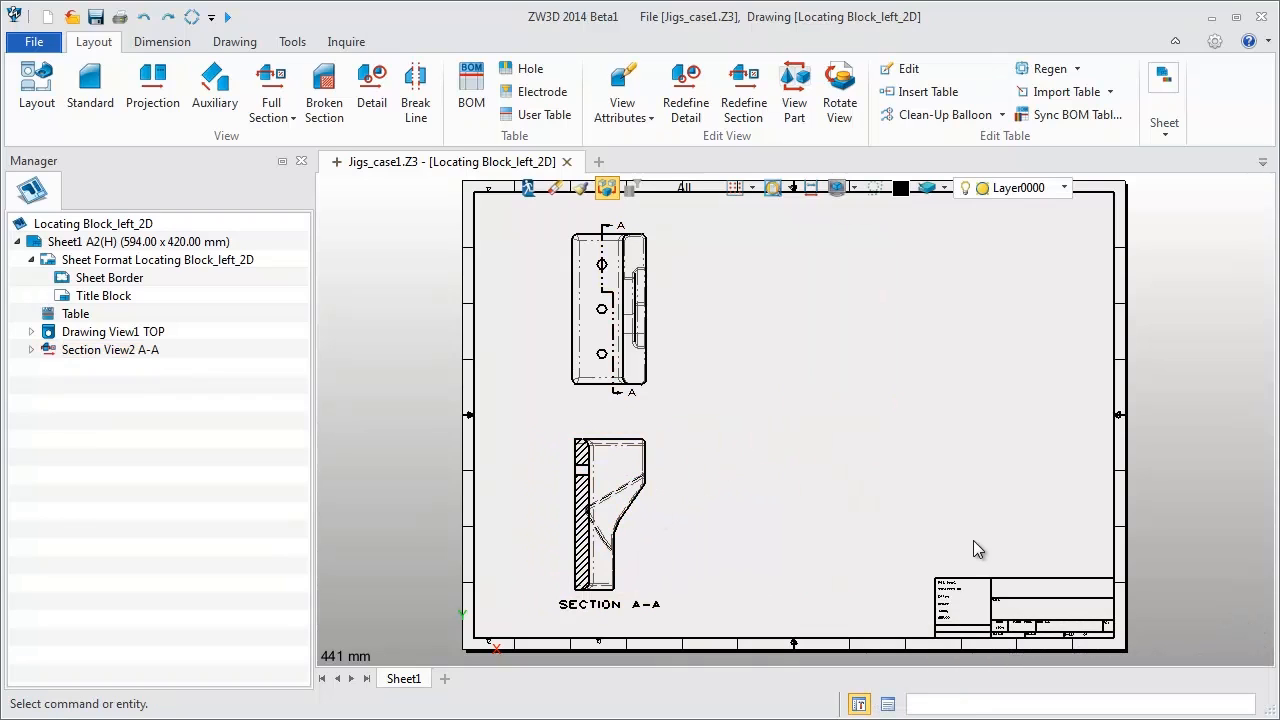
- Turn Alignment back on for section view A-A and place the view to the right of the TOP view
right_click(649, 522)
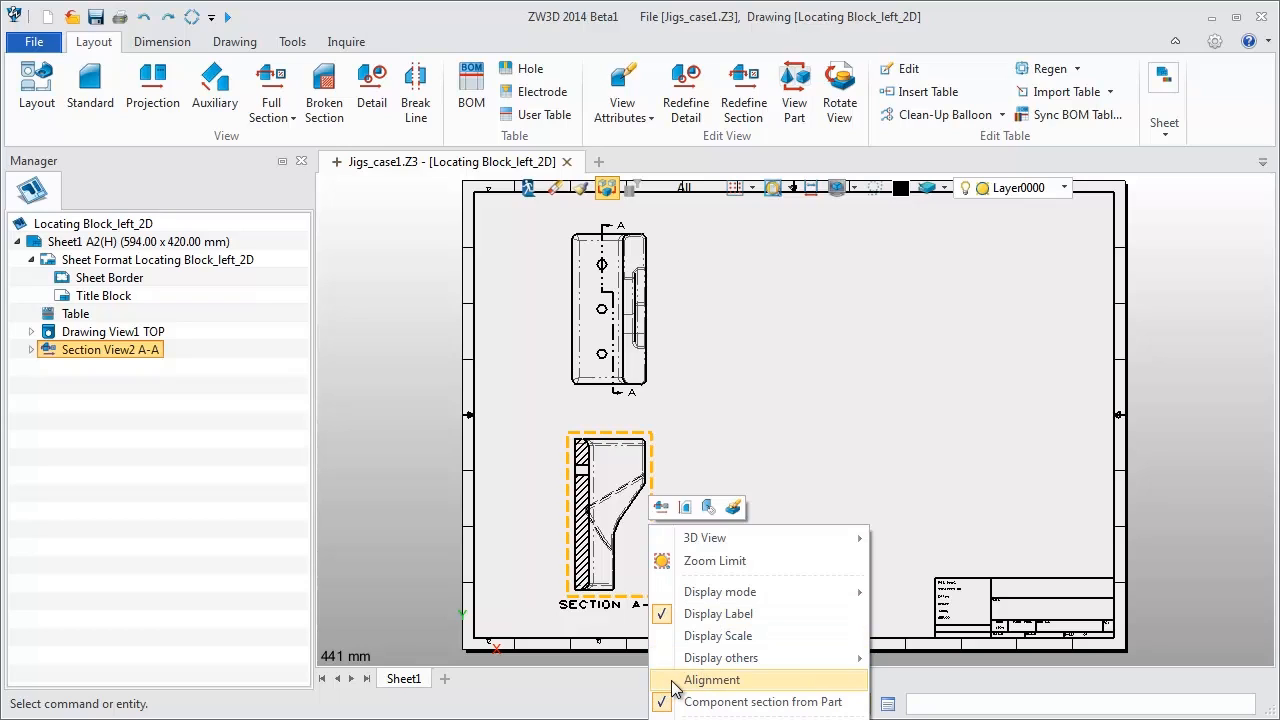
left_click(675, 683)
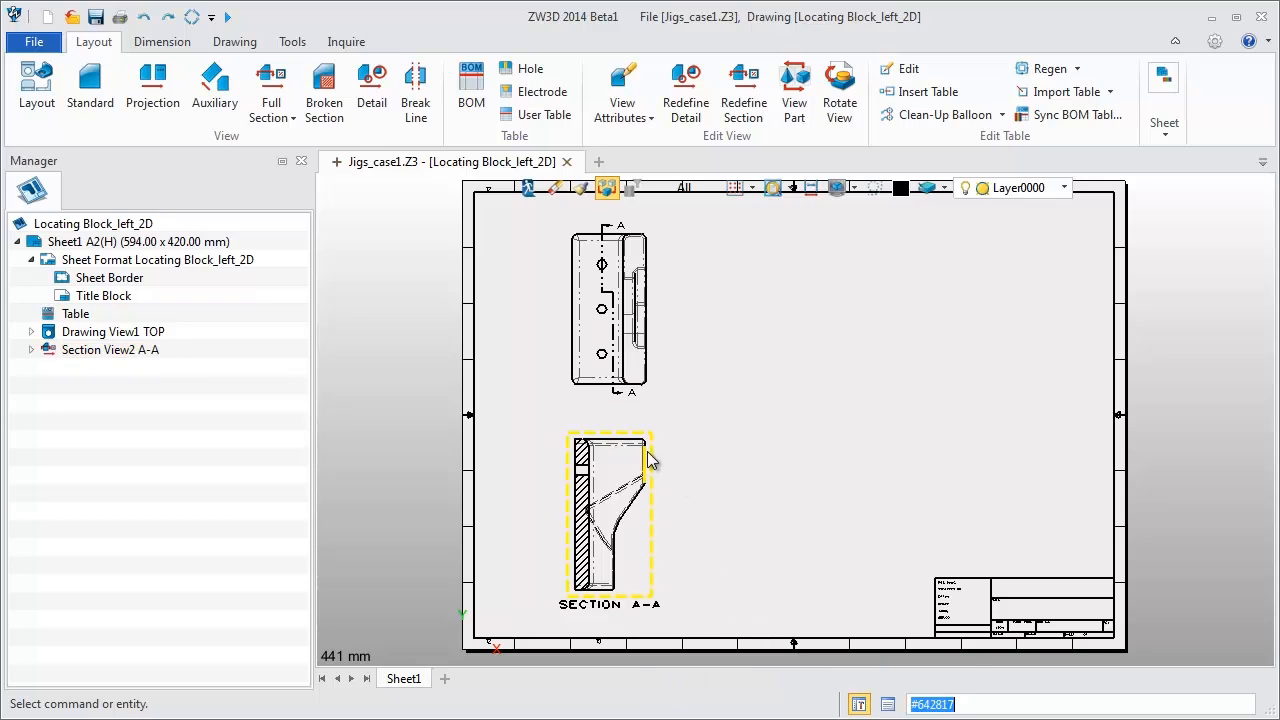
left_click(651, 487)
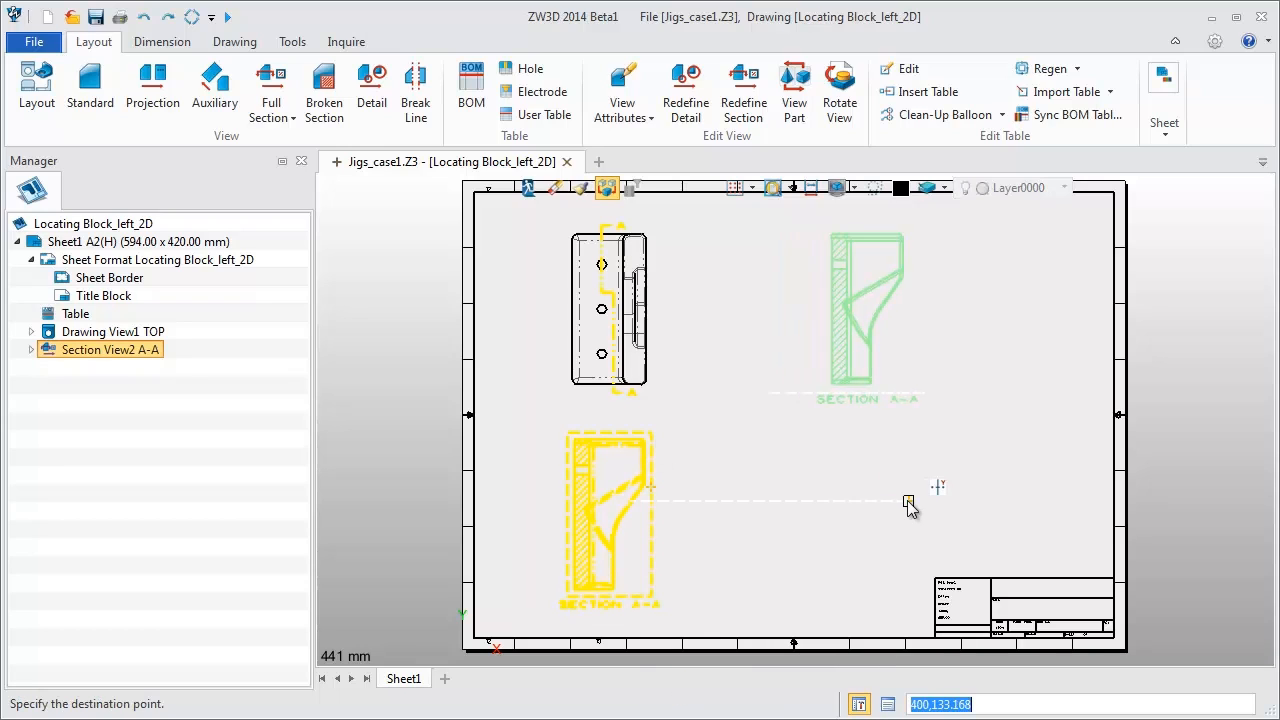
left_click(905, 500)
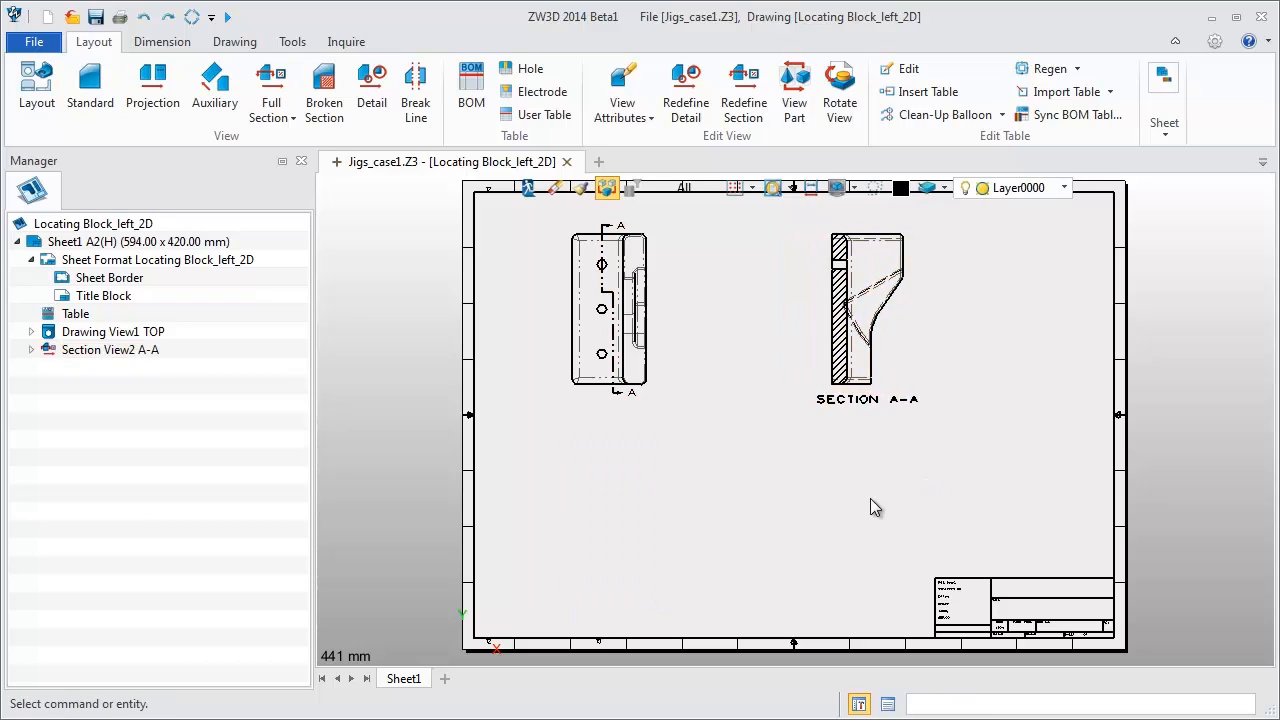
- Insert a standard TOP view of the Locating Block_left part in the lower middle of the sheet, without projected views
left_click(90, 97)
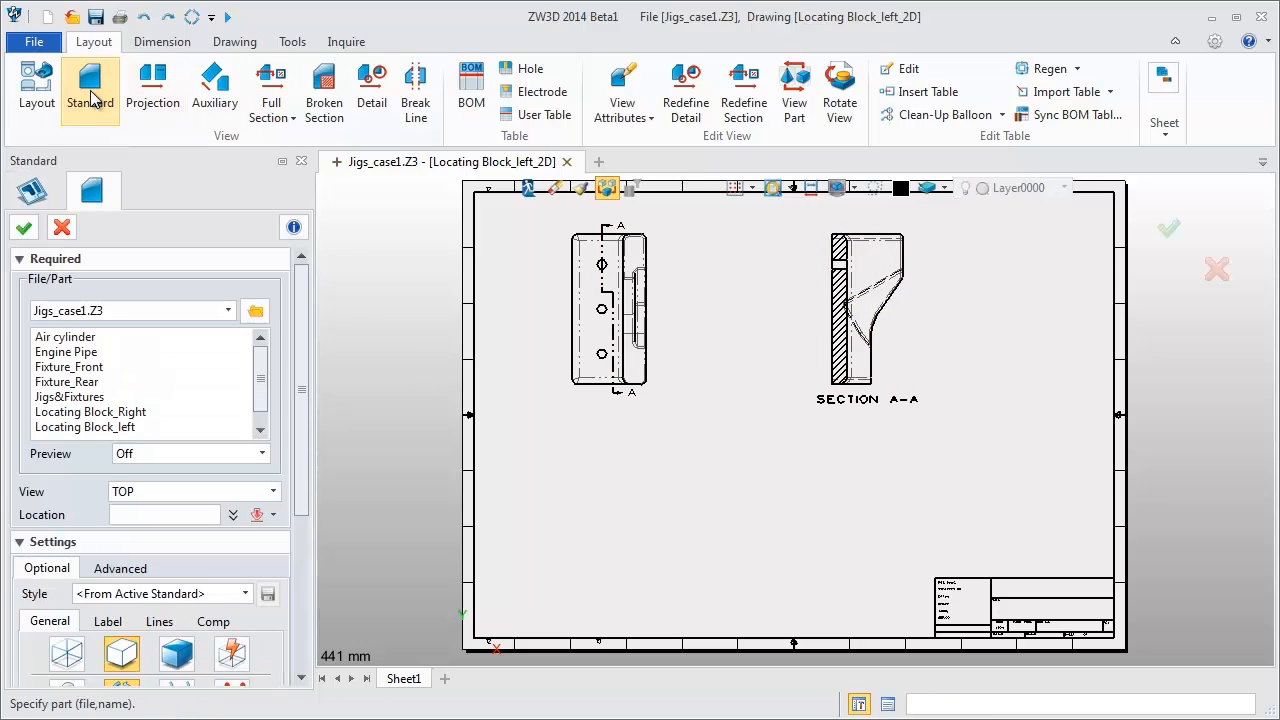
left_click(88, 427)
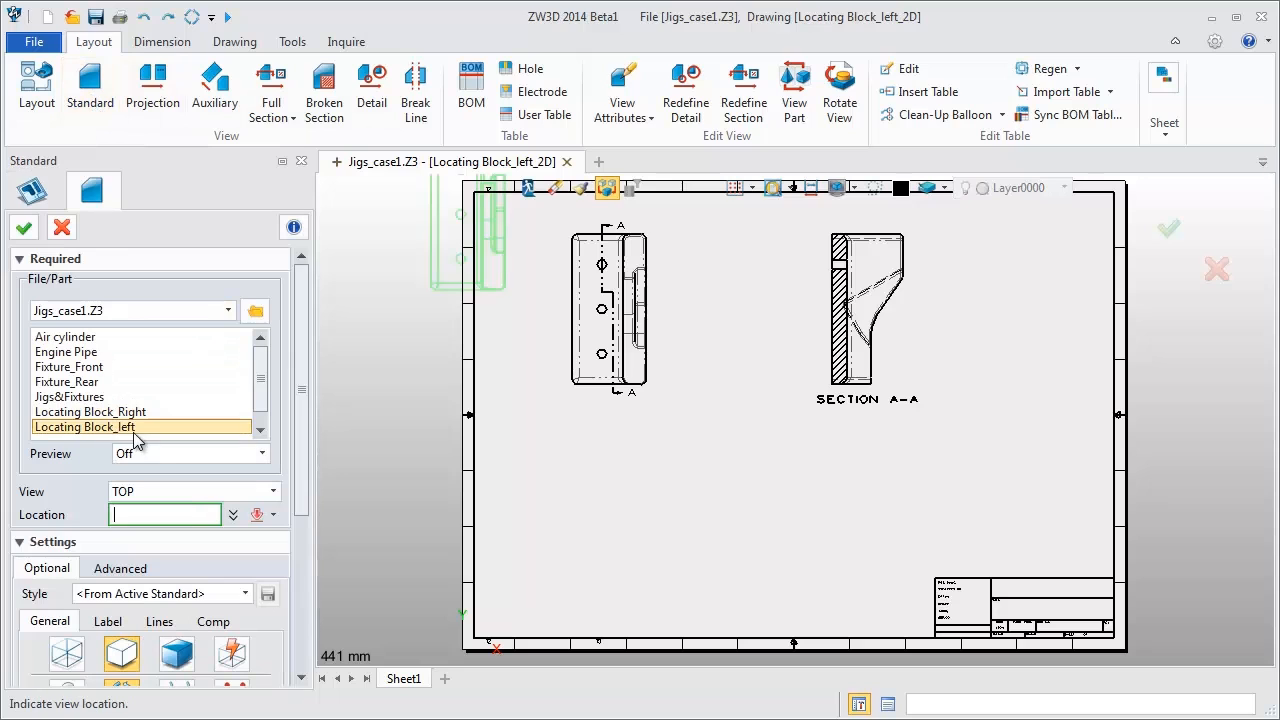
left_click(882, 597)
middle_click(878, 557)
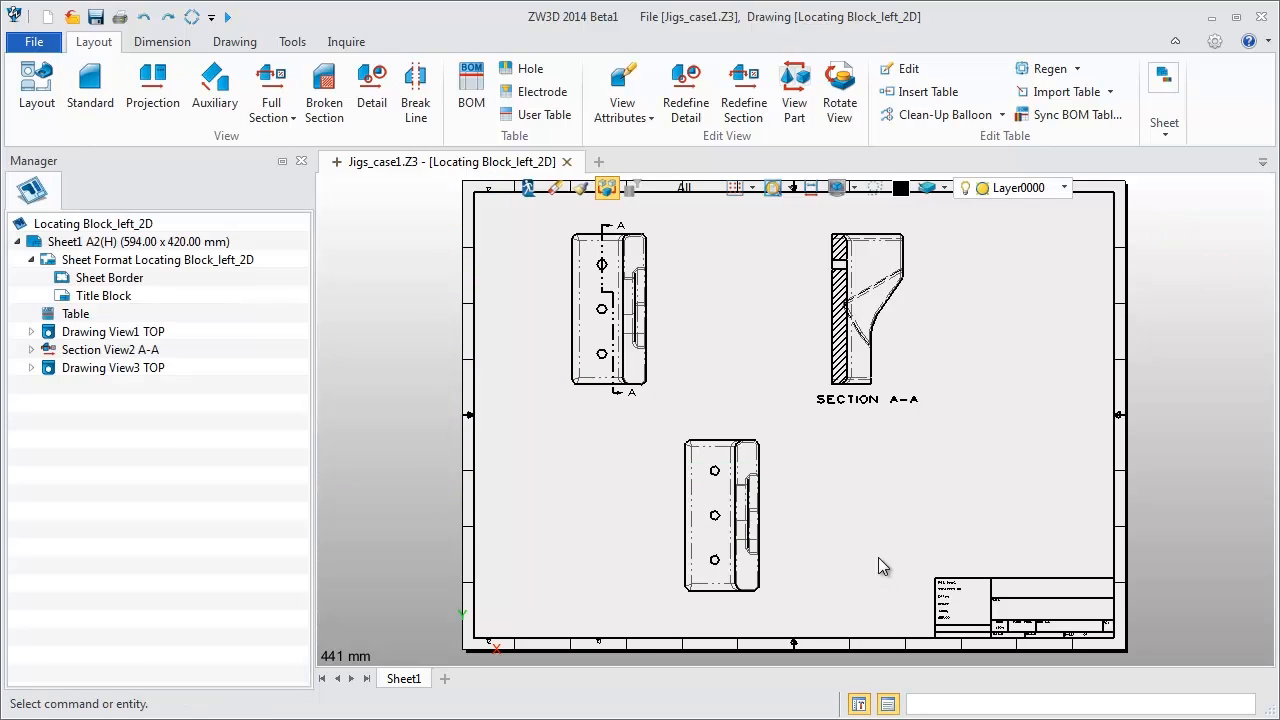
- Rotate the lower standard view of the block in place to a tilted 3D orientation and reposition it on the sheet
left_click(843, 113)
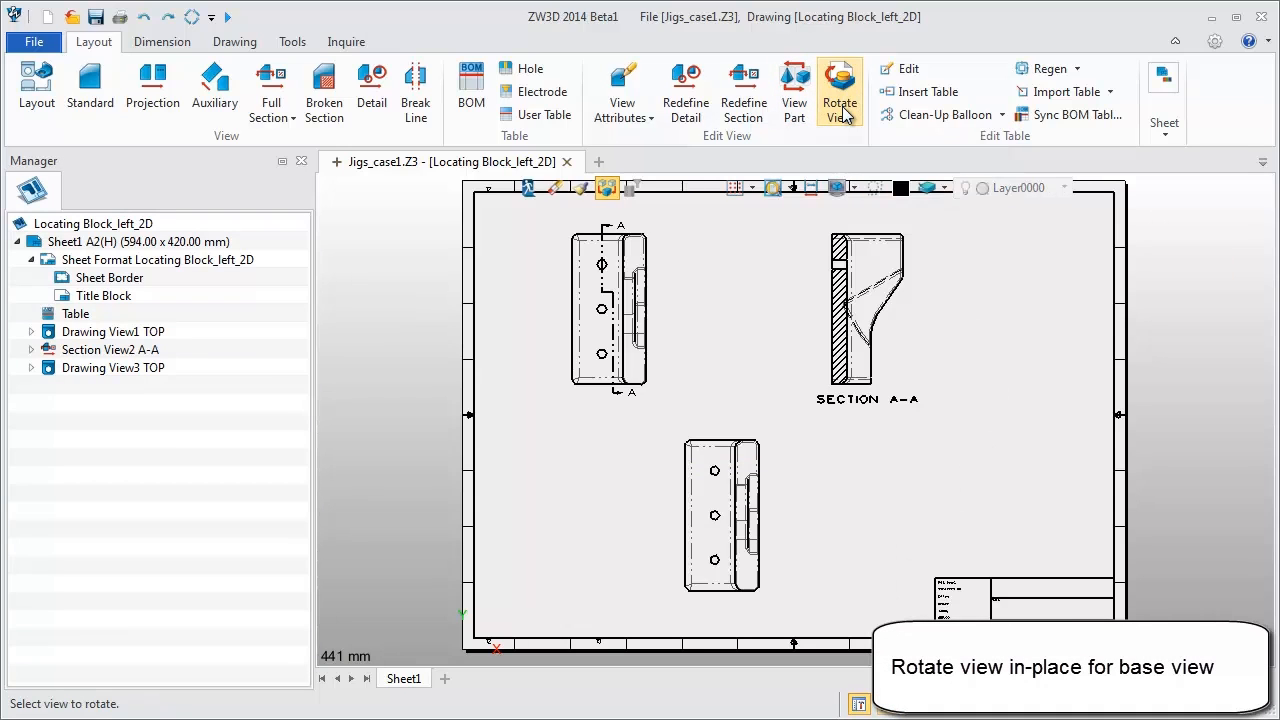
left_click(742, 505)
mouse_move(740, 548)
left_mouse_down()
mouse_move(779, 559)
mouse_move(789, 535)
mouse_move(921, 578)
mouse_move(755, 537)
mouse_move(737, 557)
mouse_move(761, 468)
left_mouse_up()
left_click(966, 394)
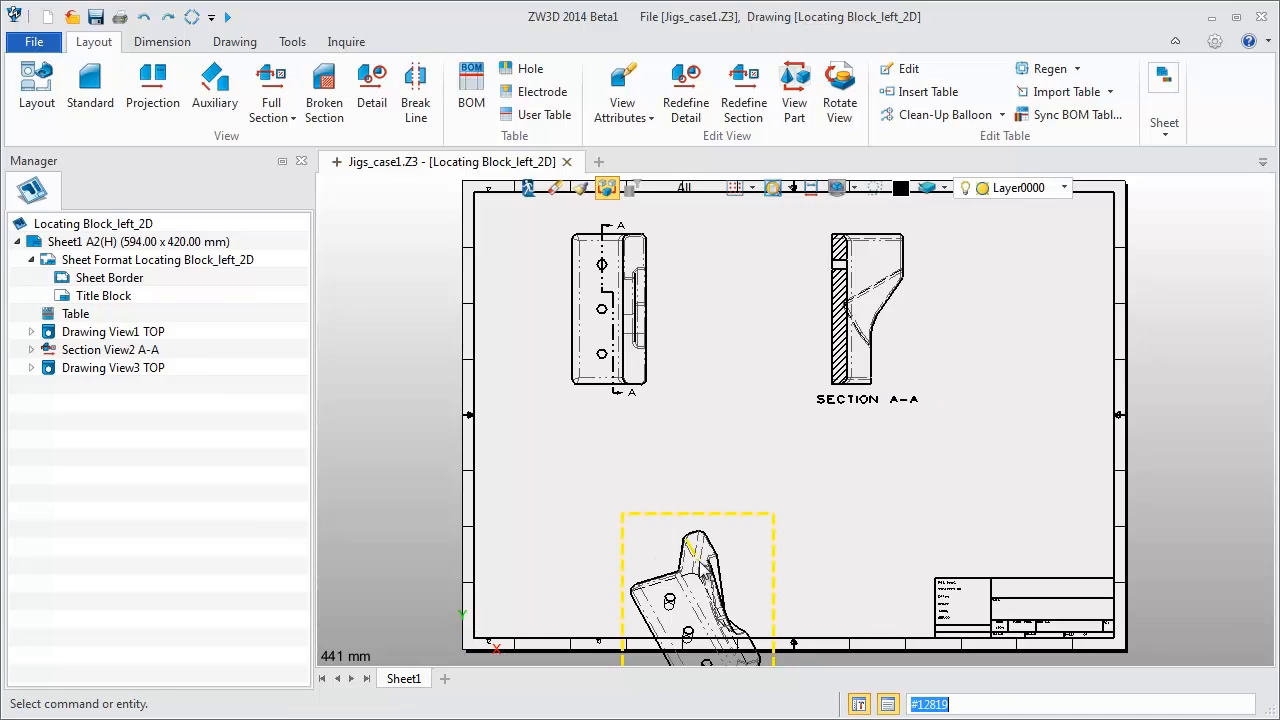
left_click(773, 541)
left_click(800, 547)
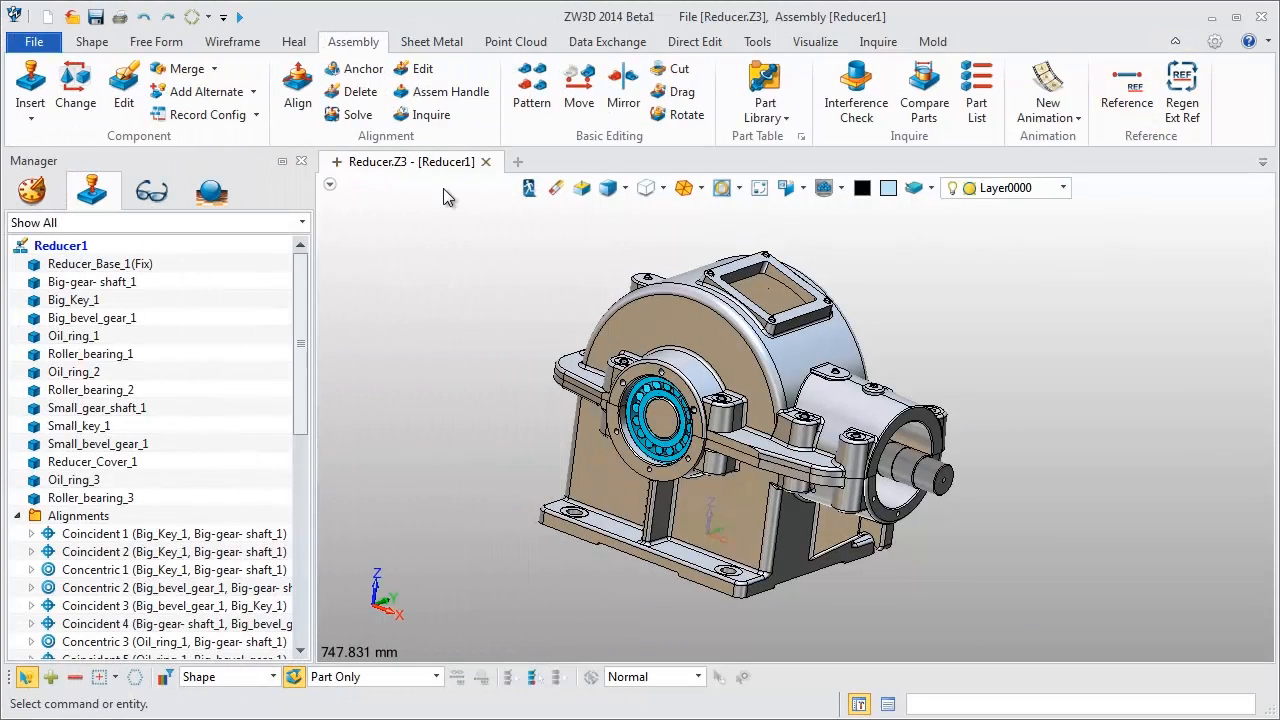
- Create a 2D drawing sheet from the Reducer1 assembly using the A2_H(ANSI) template
right_click(444, 190)
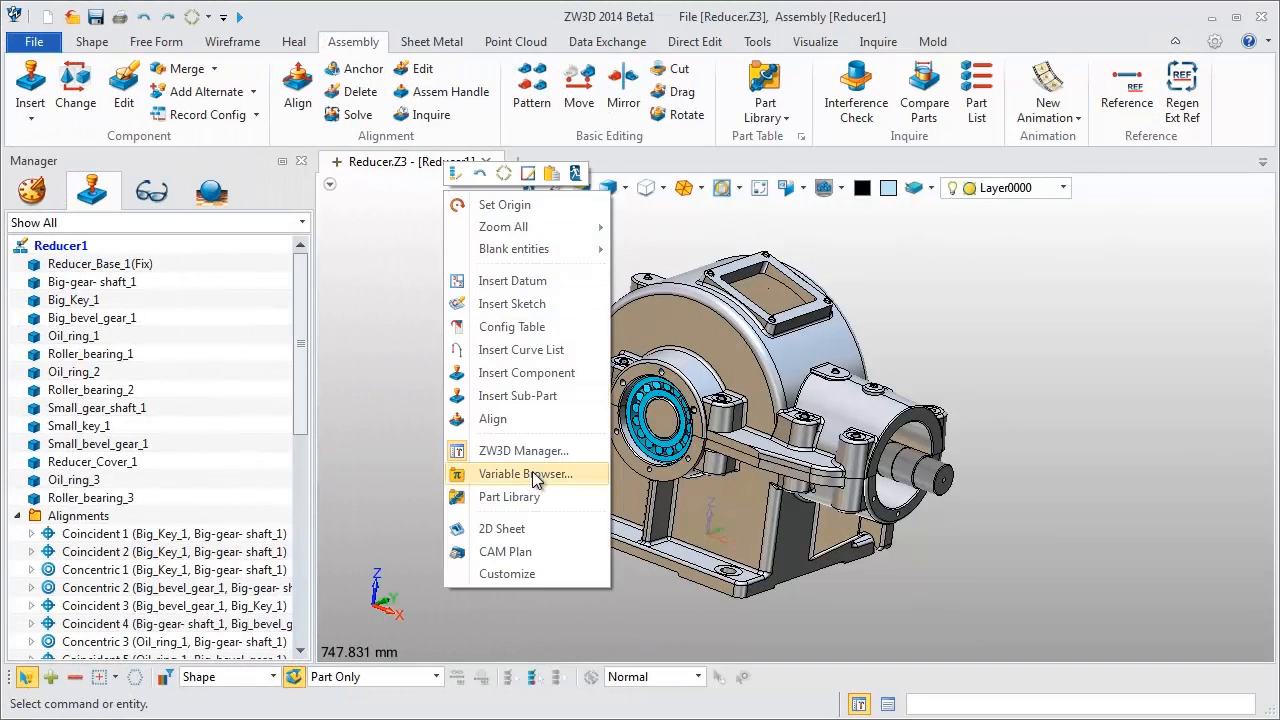
left_click(514, 530)
left_click(580, 292)
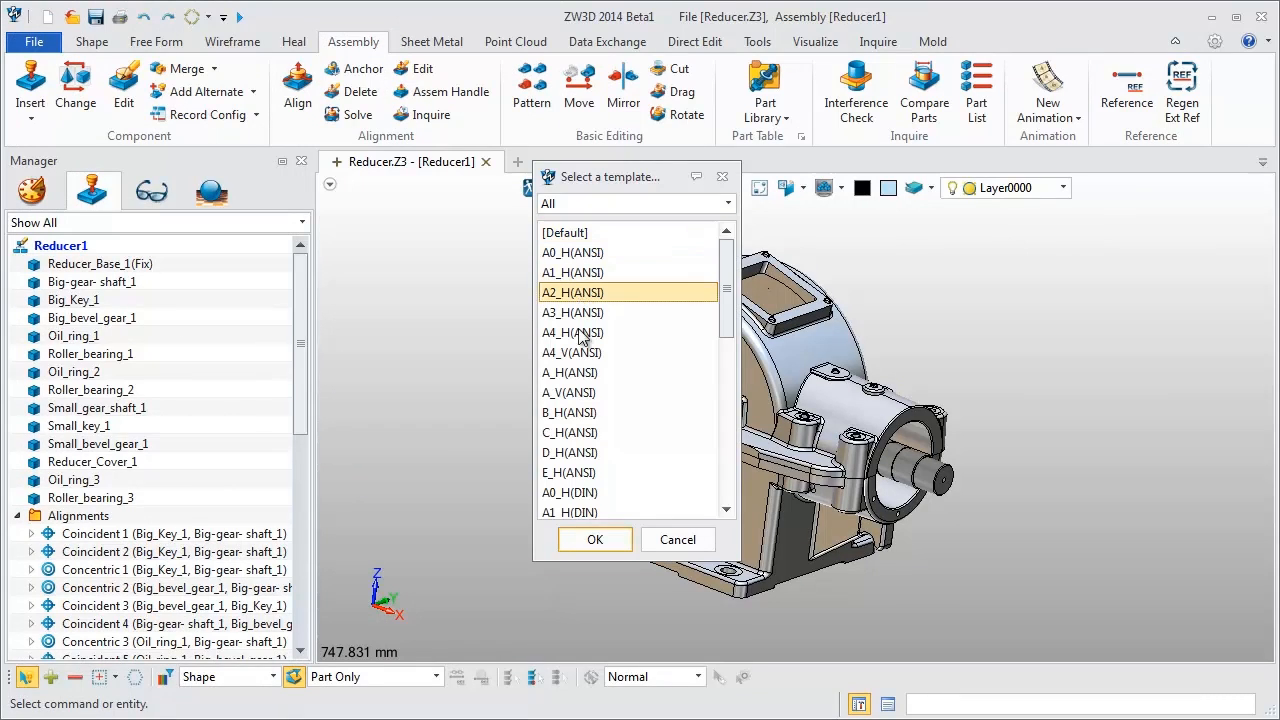
left_click(592, 540)
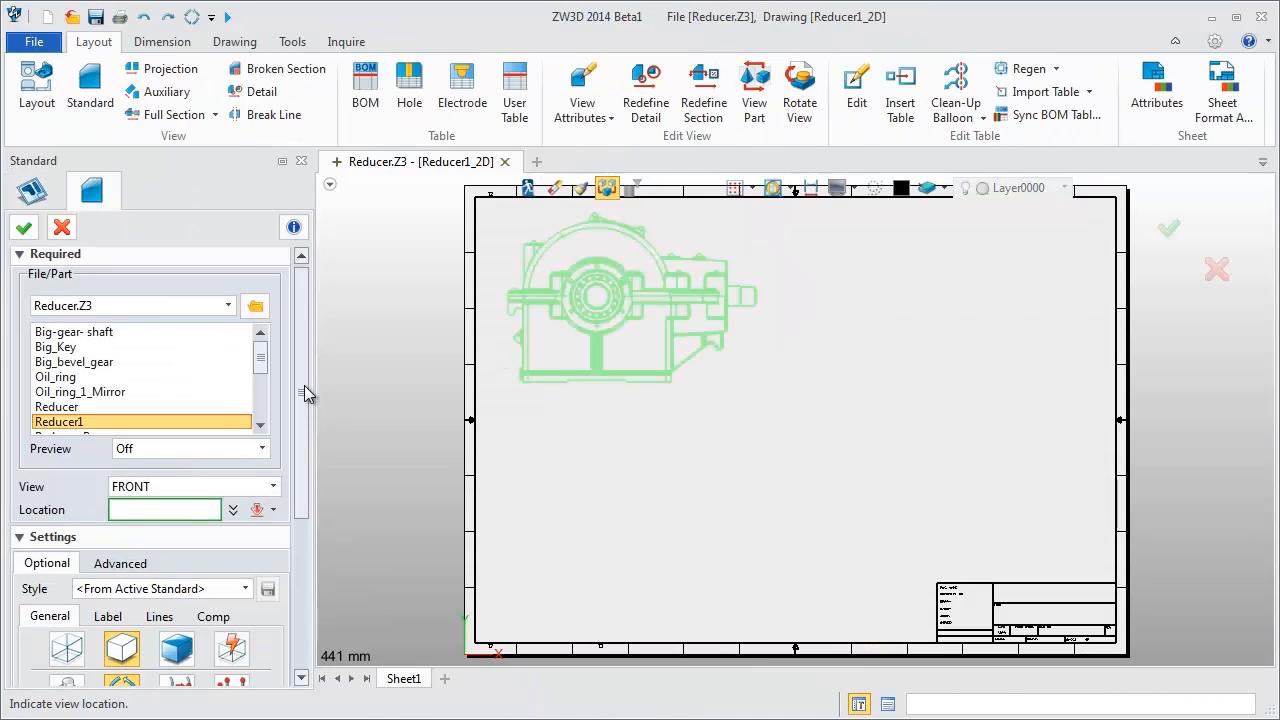
- Place a standard FRONT view of Reducer1 in the upper-left area of the sheet, without projected views
scroll(304, 385, "down", 2)
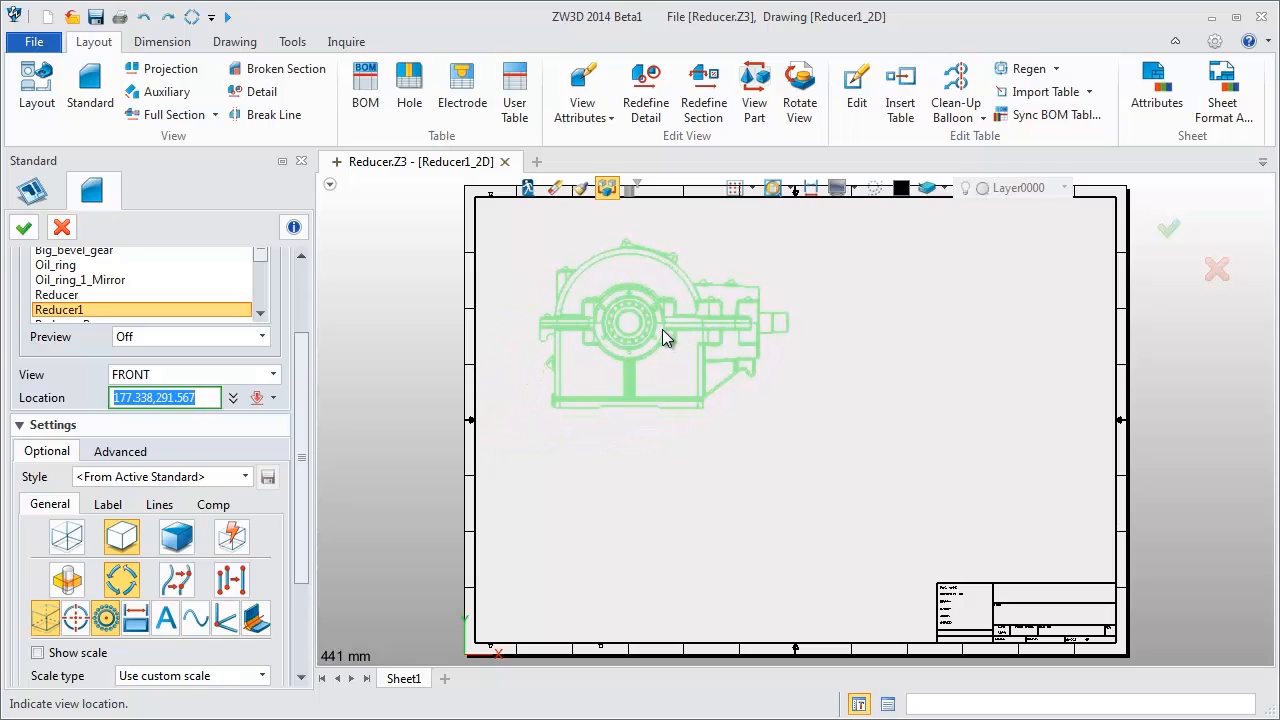
left_click(663, 332)
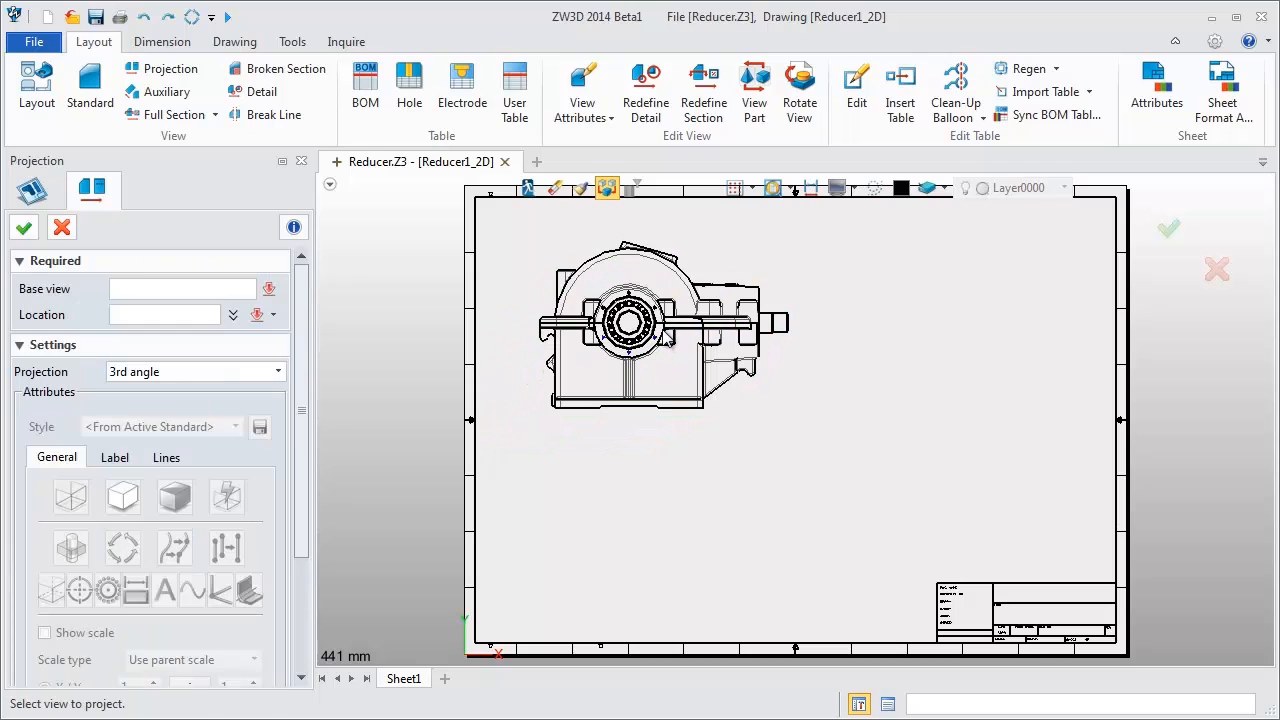
left_click(63, 229)
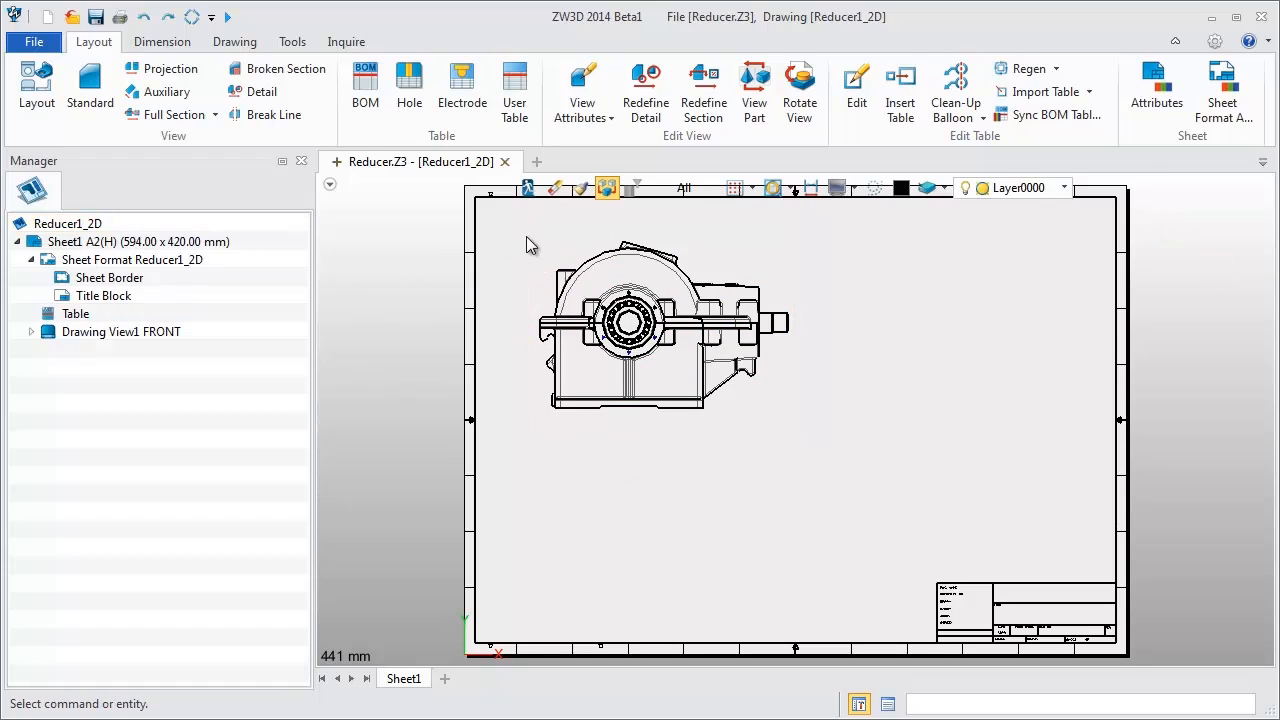
- Define full section B on the FRONT view with a vertical cutting line through the bearing centre, placing the section view to its right
left_click(148, 116)
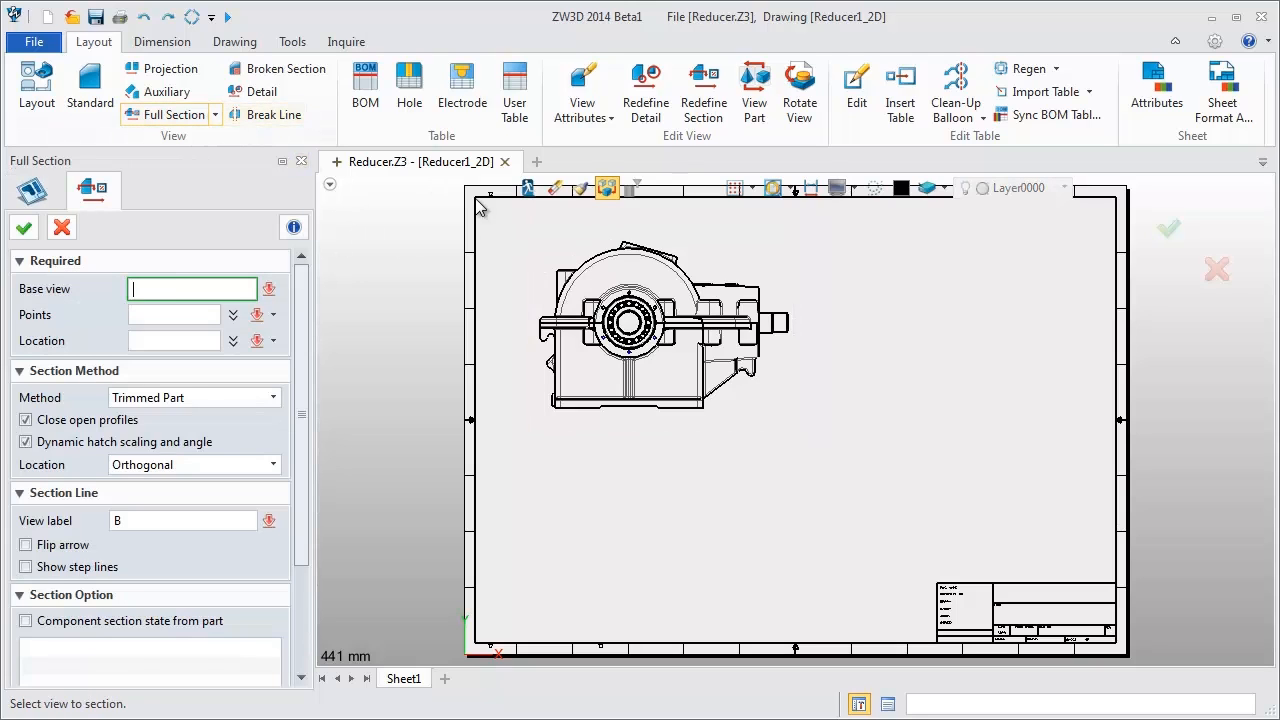
left_click(565, 255)
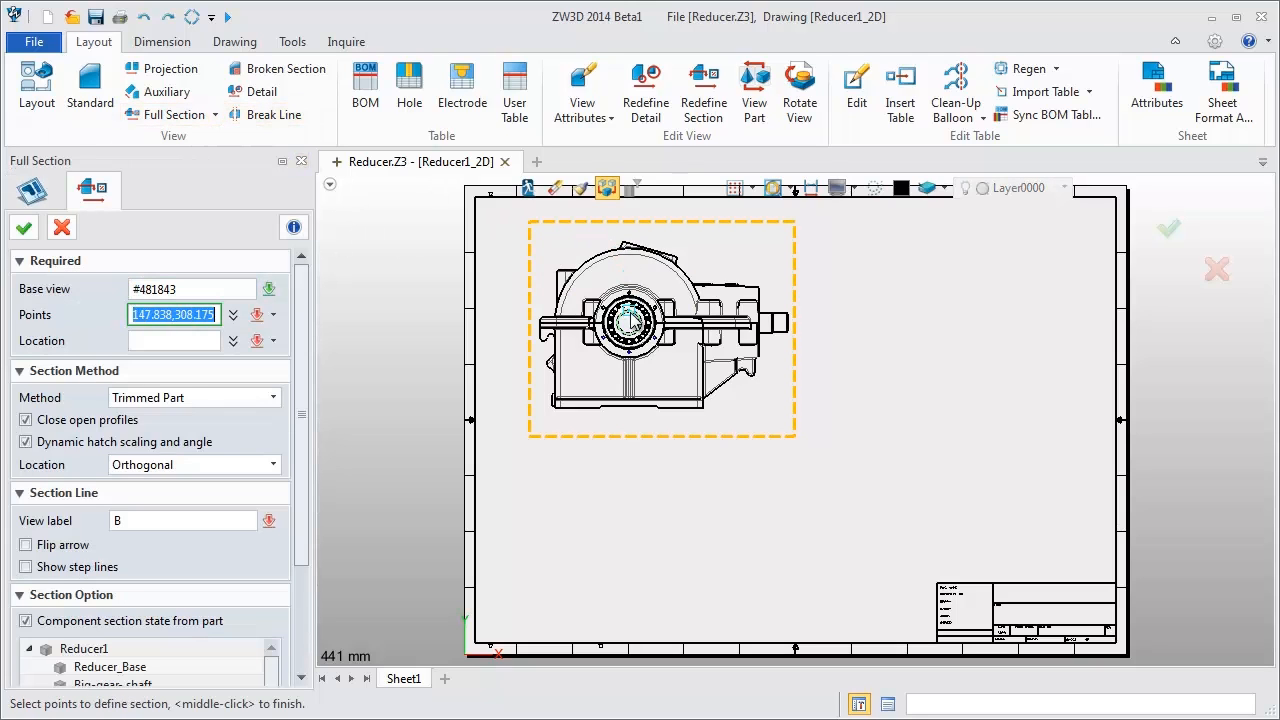
left_click(633, 234)
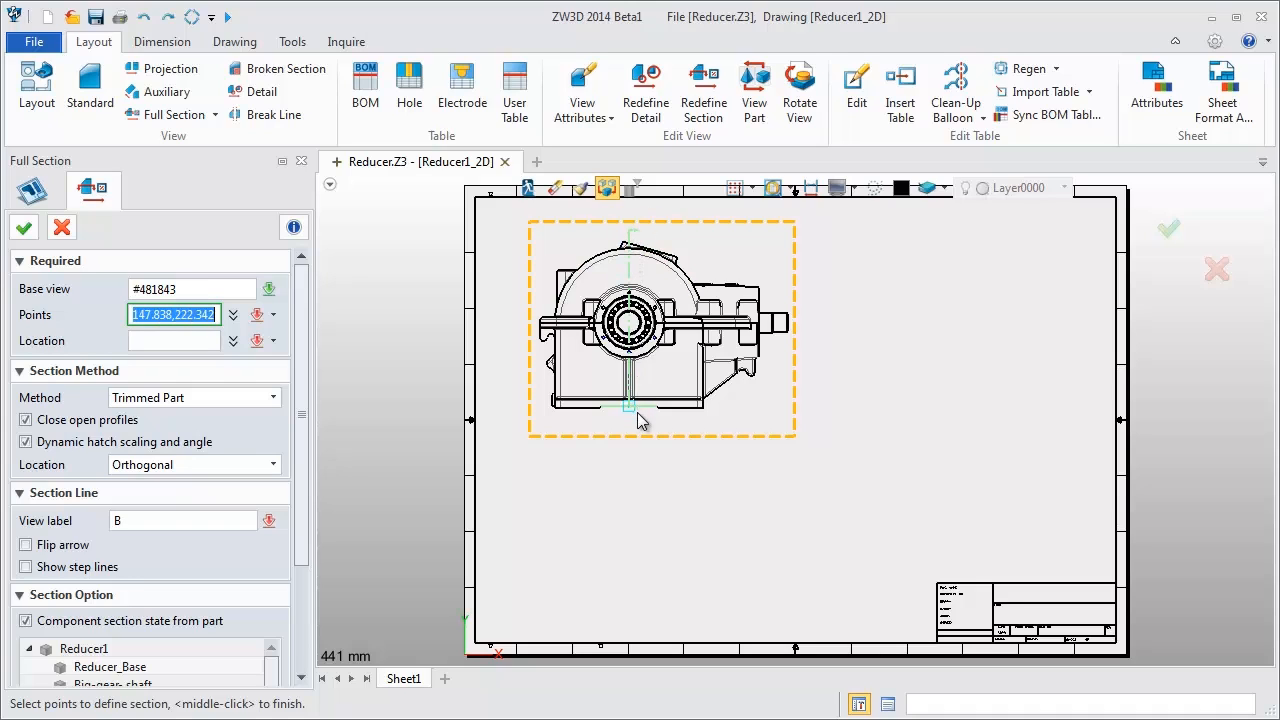
left_click(636, 417)
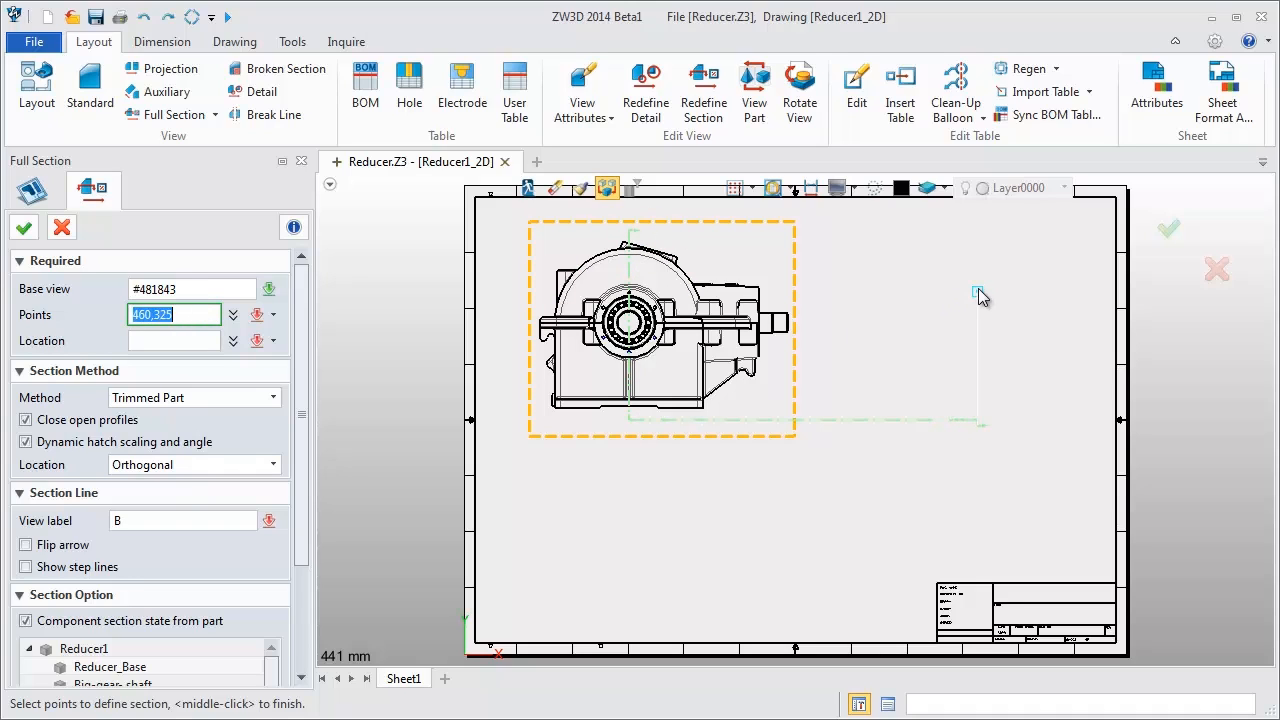
middle_click(978, 285)
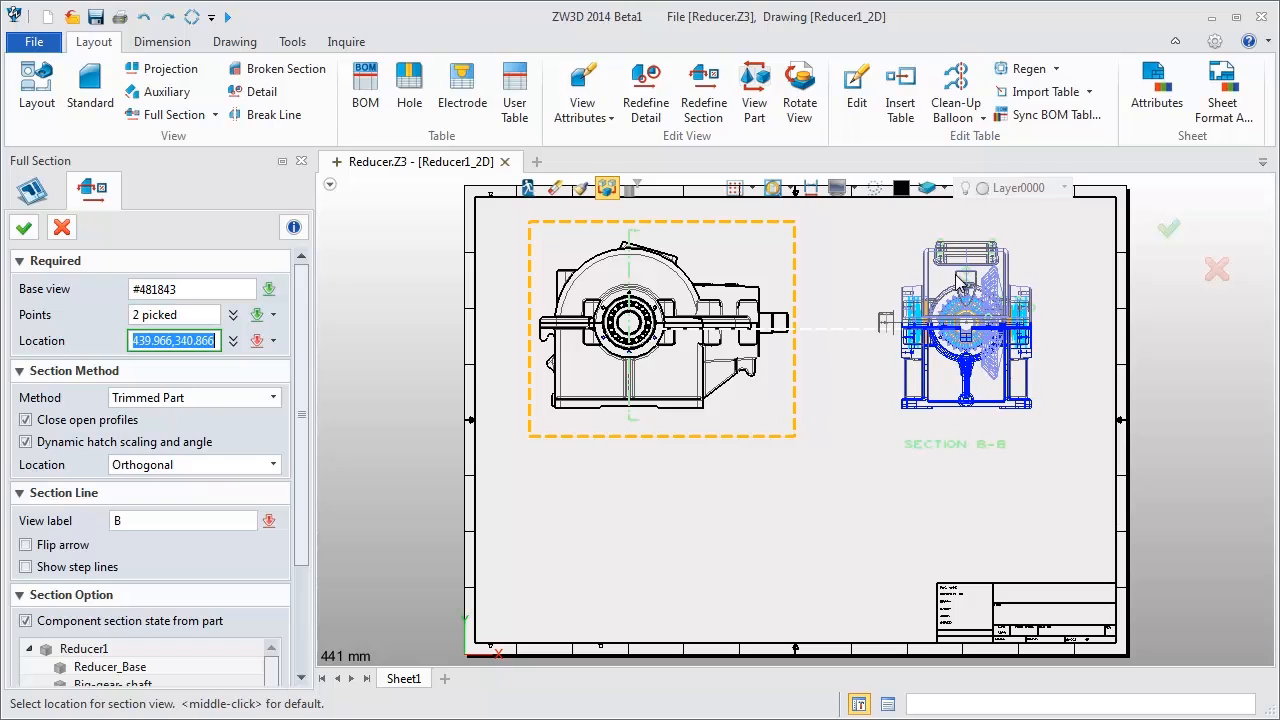
left_click(956, 280)
- Try turning off Component section state from part and bring up the Don't section option for Reducer_Base
left_click_drag(302, 555, 303, 654)
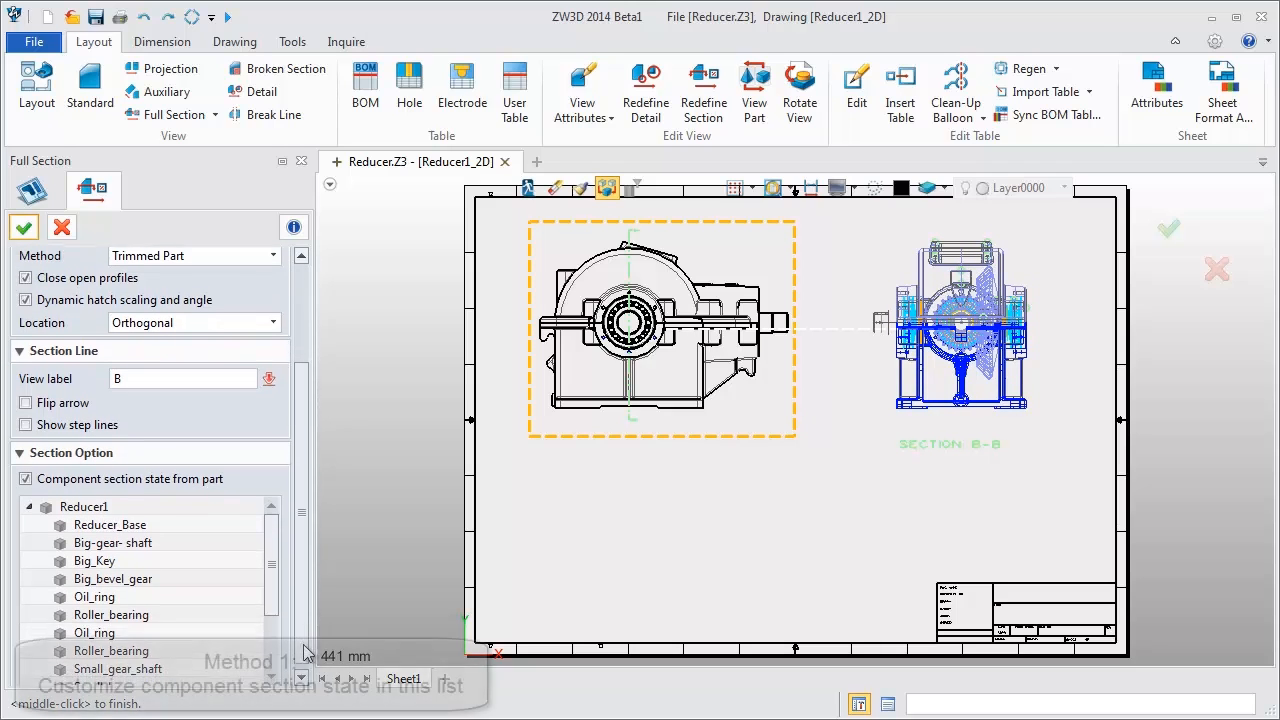
left_click(40, 474)
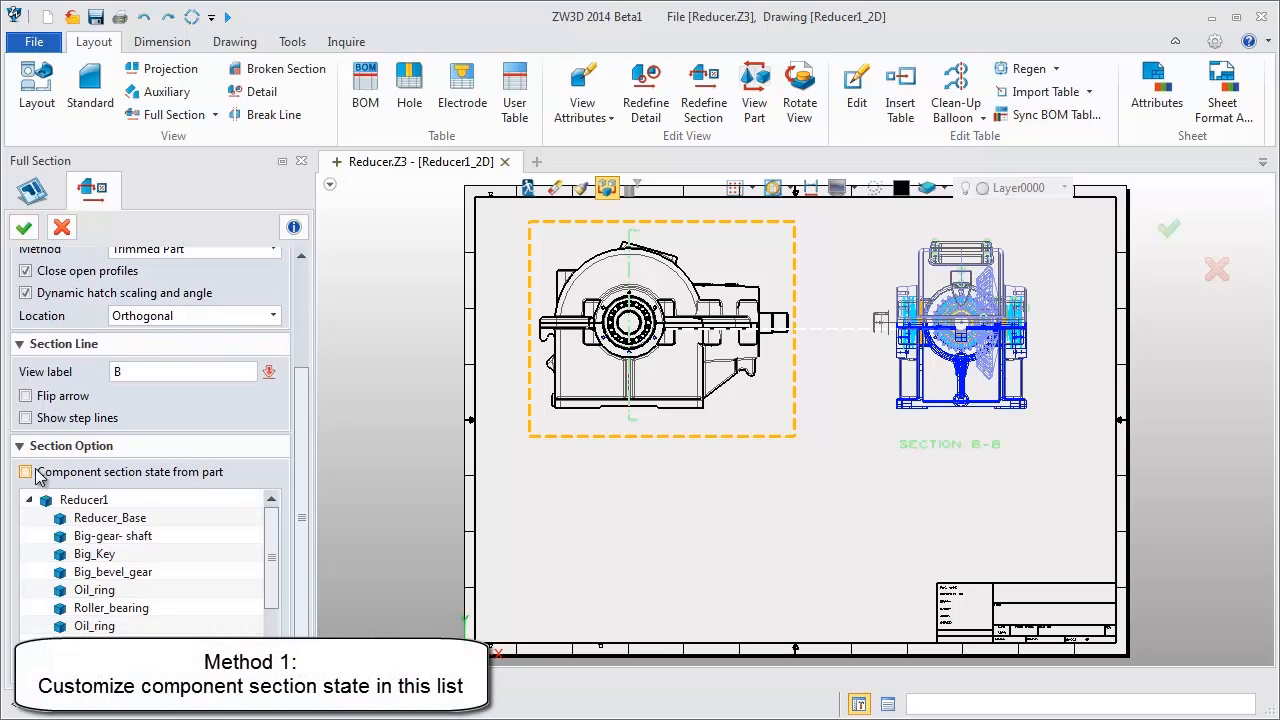
right_click(128, 520)
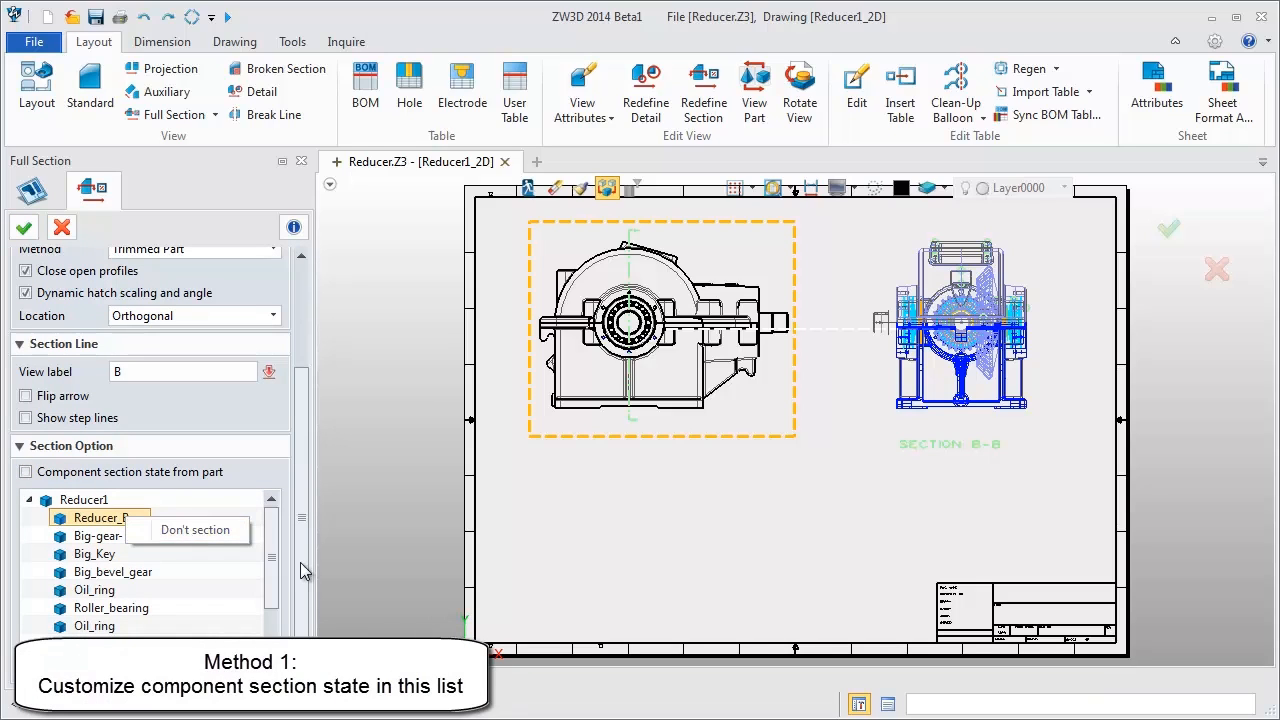
left_click(272, 551)
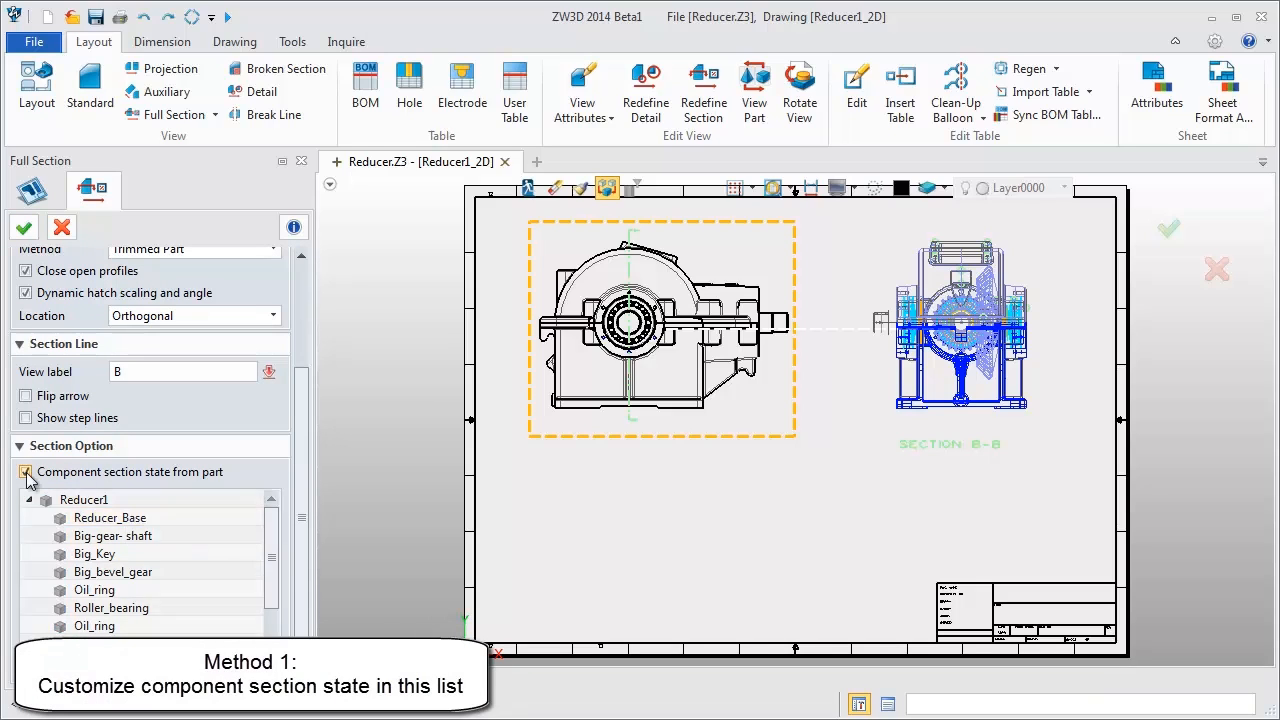
- Create section view B-B and turn off its Component section from Part option
left_click(24, 228)
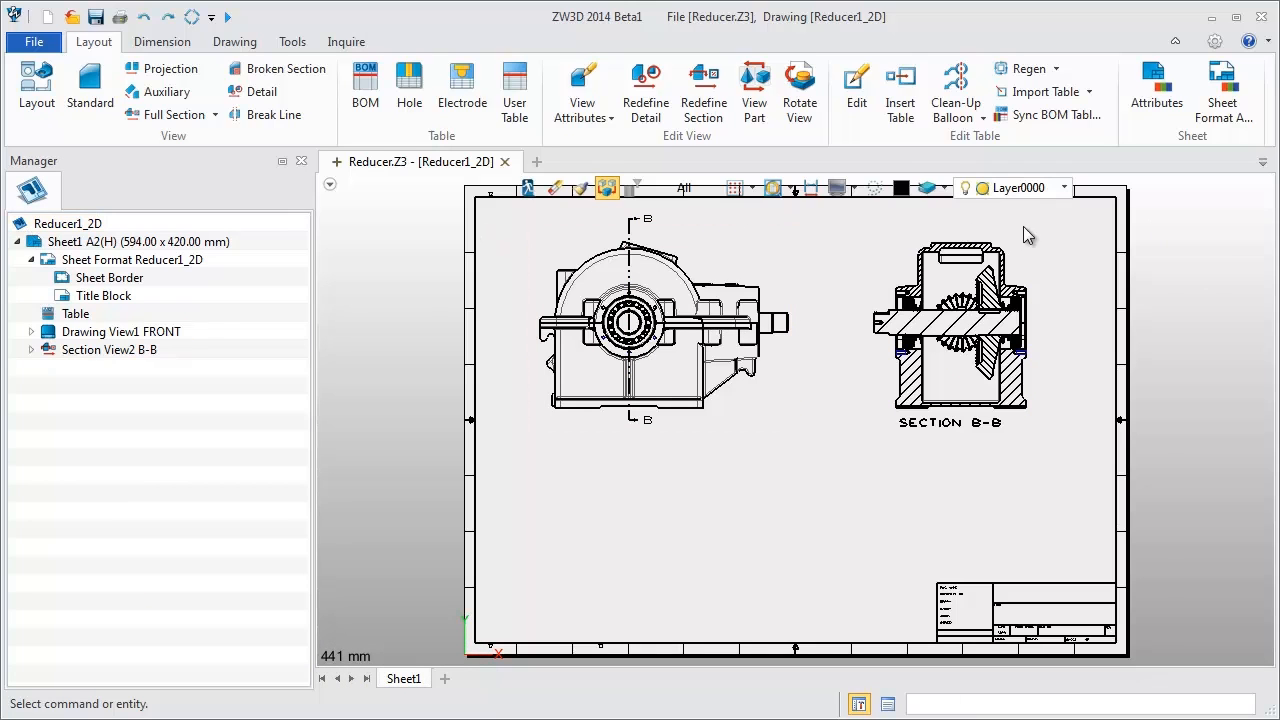
scroll(1025, 228, "up", 2)
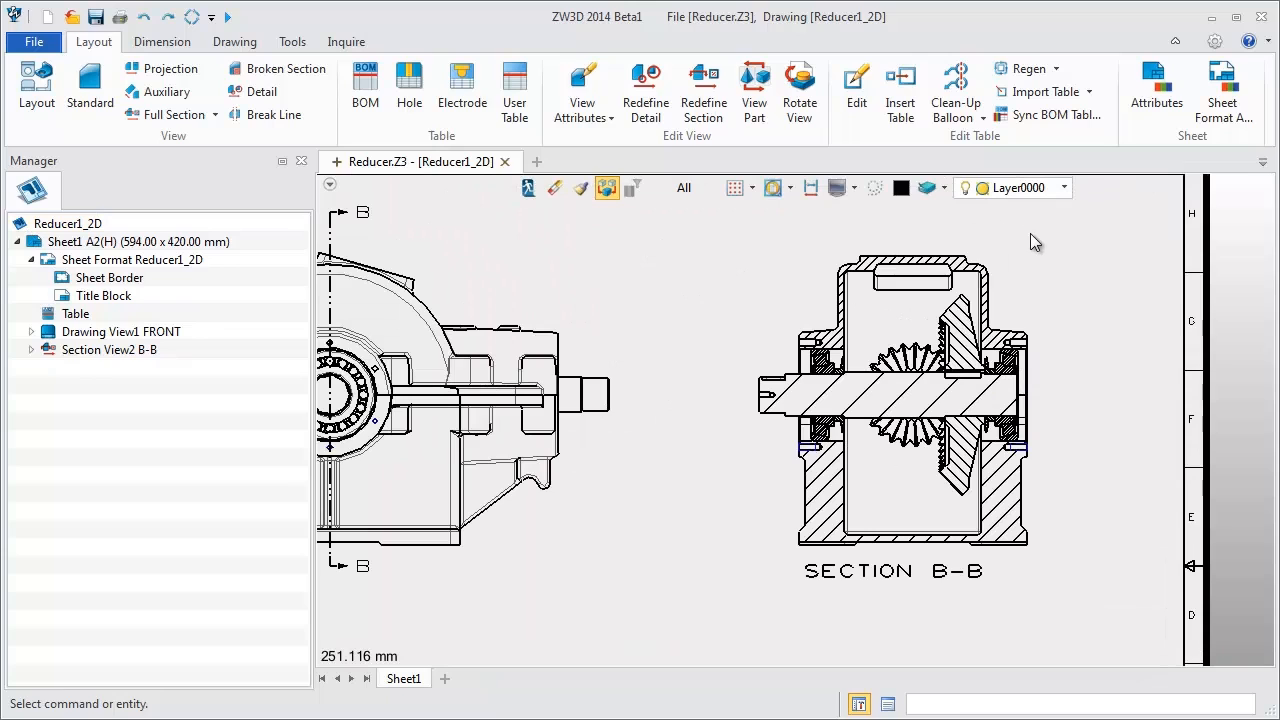
left_click(1038, 321)
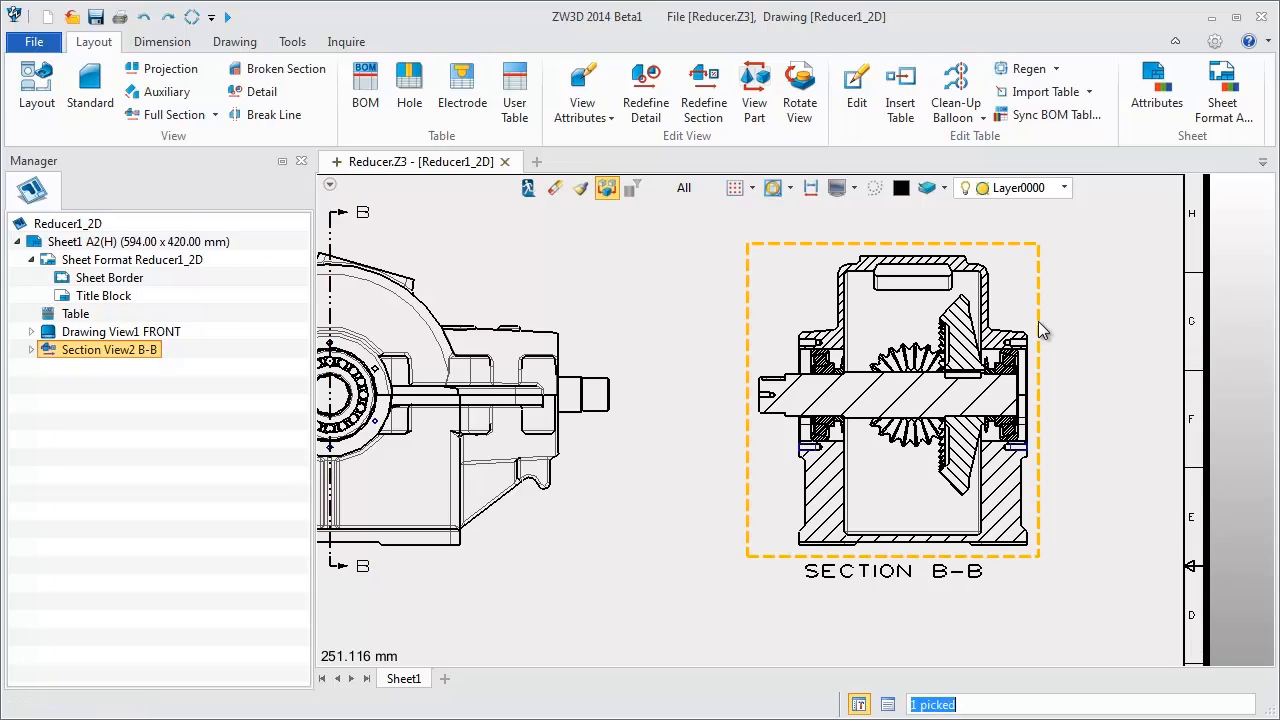
right_click(1038, 322)
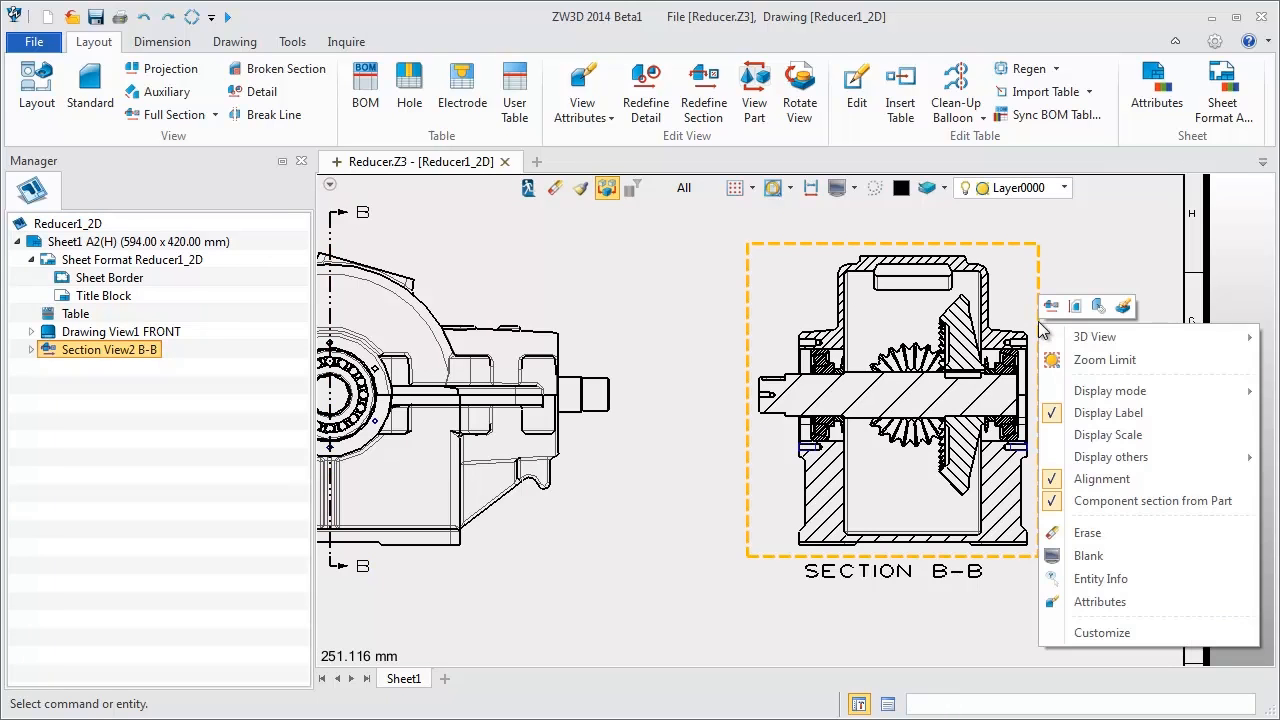
left_click(1056, 503)
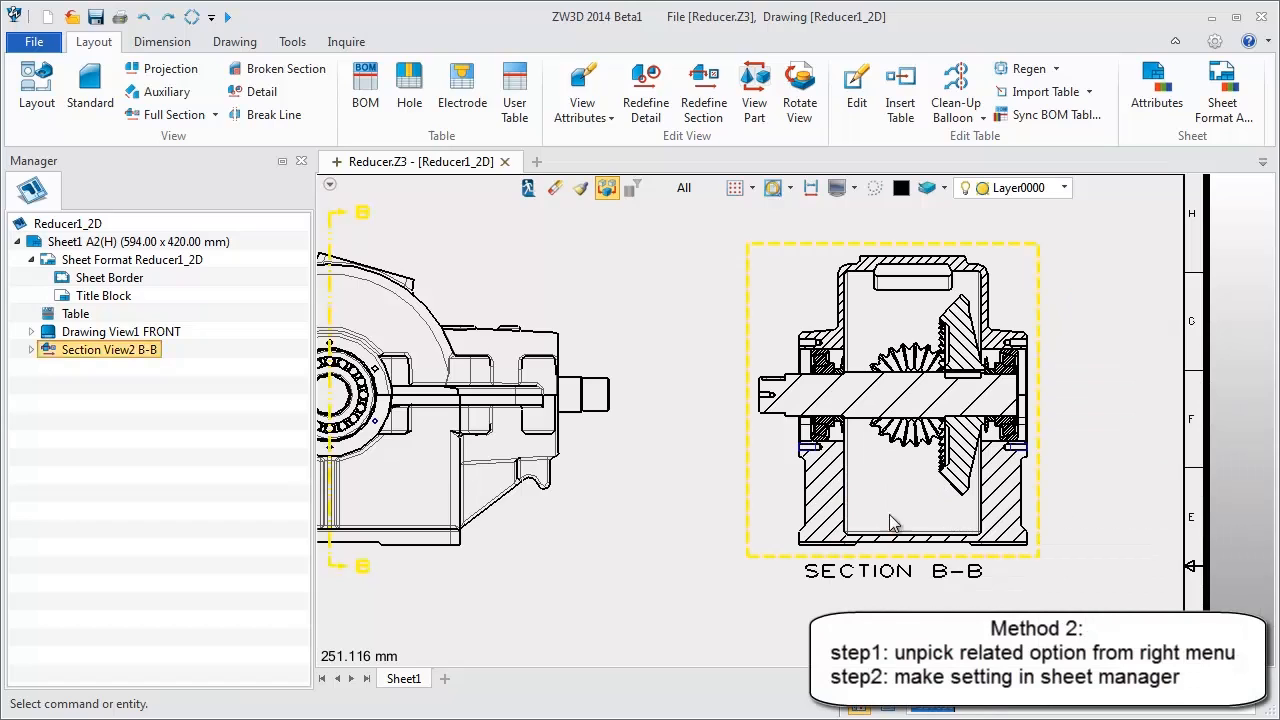
- Turn off sectioning for the Big-gear- shaft and Big_bevel_gear components in section view B-B
left_click(31, 350)
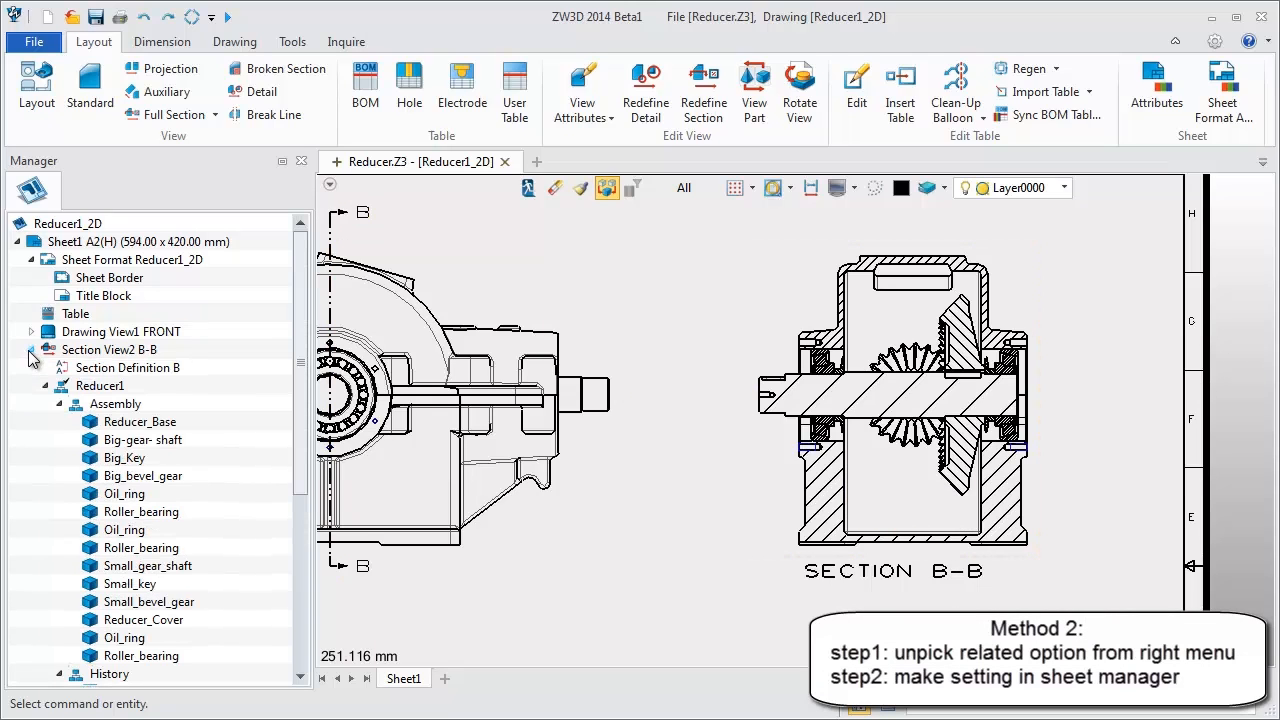
right_click(150, 441)
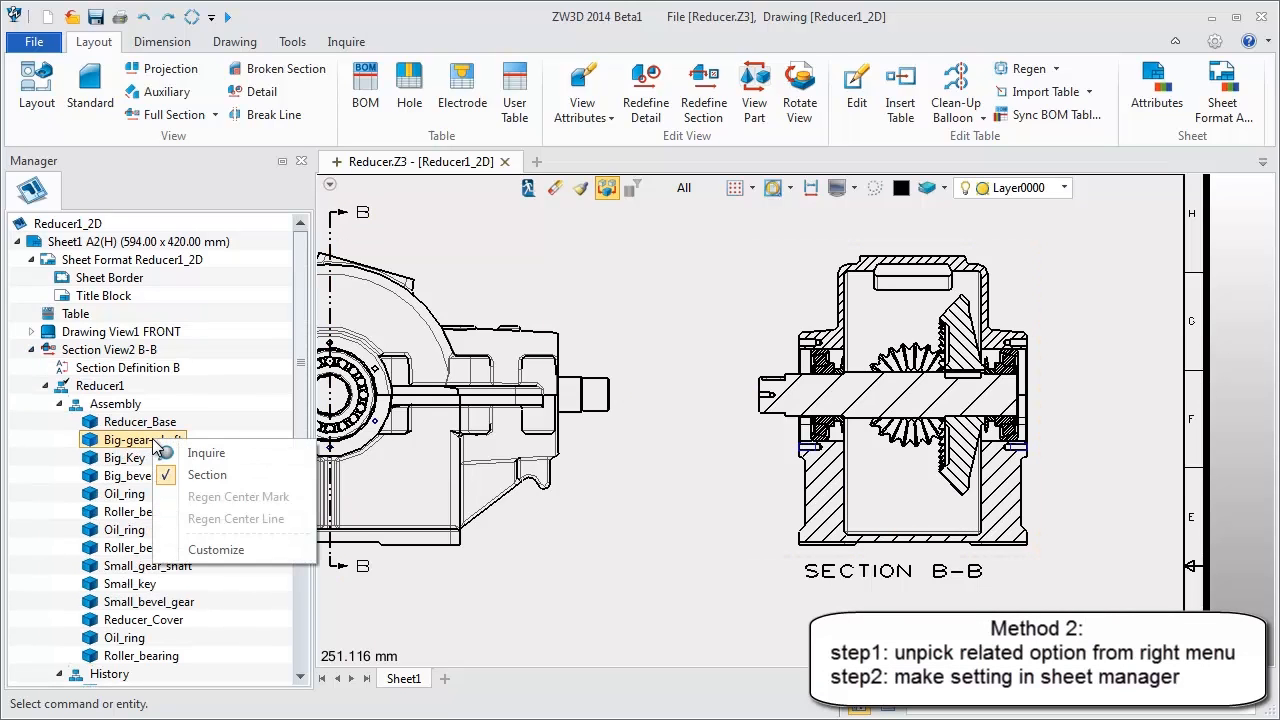
left_click(168, 476)
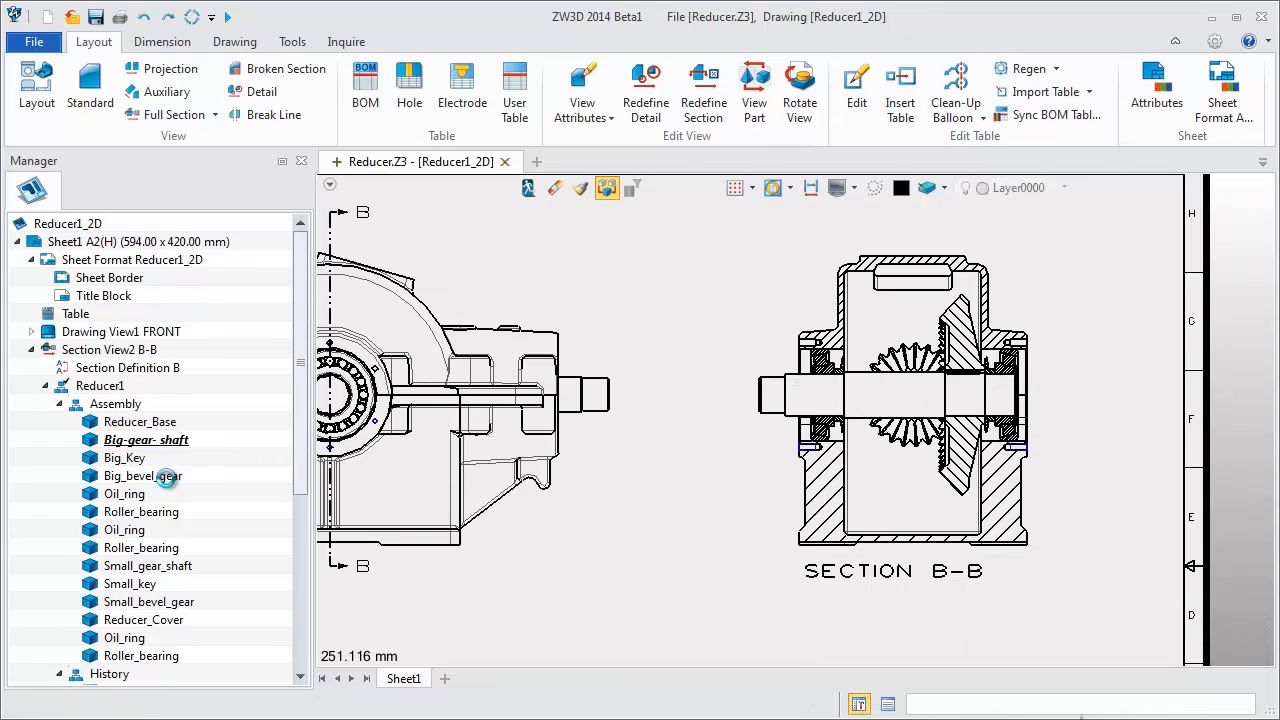
left_click(166, 478)
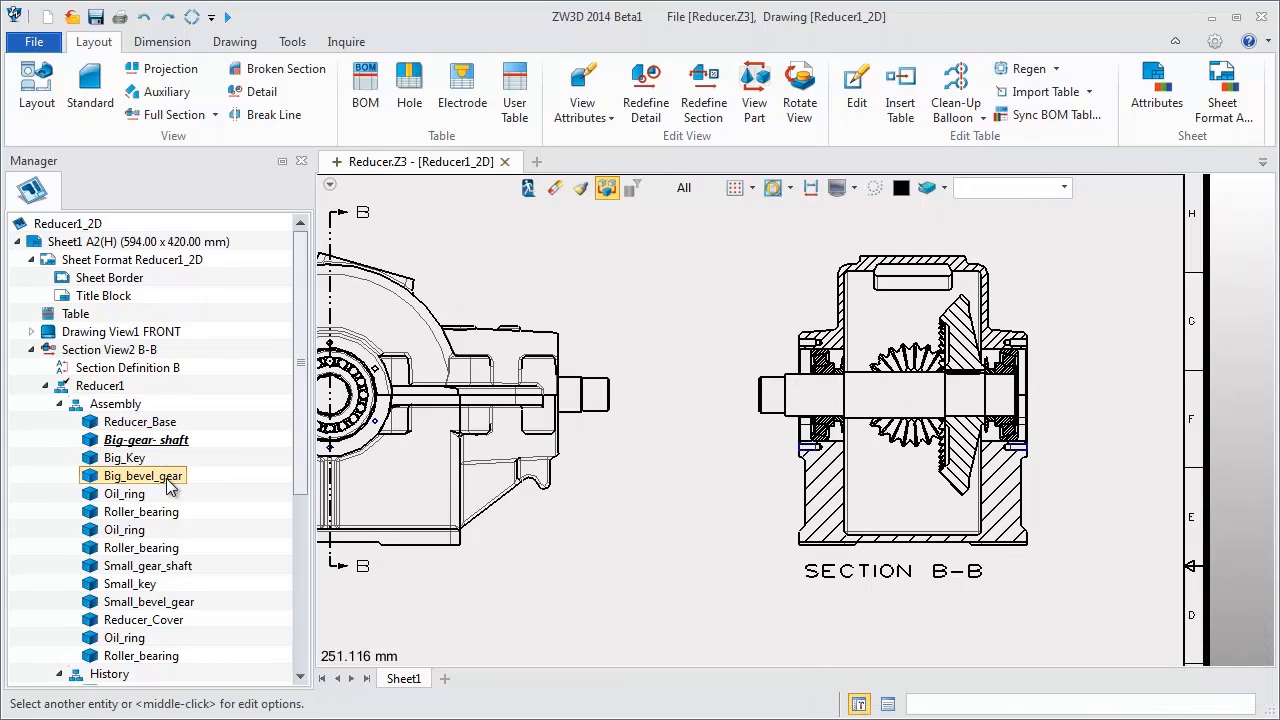
right_click(166, 478)
left_click(223, 517)
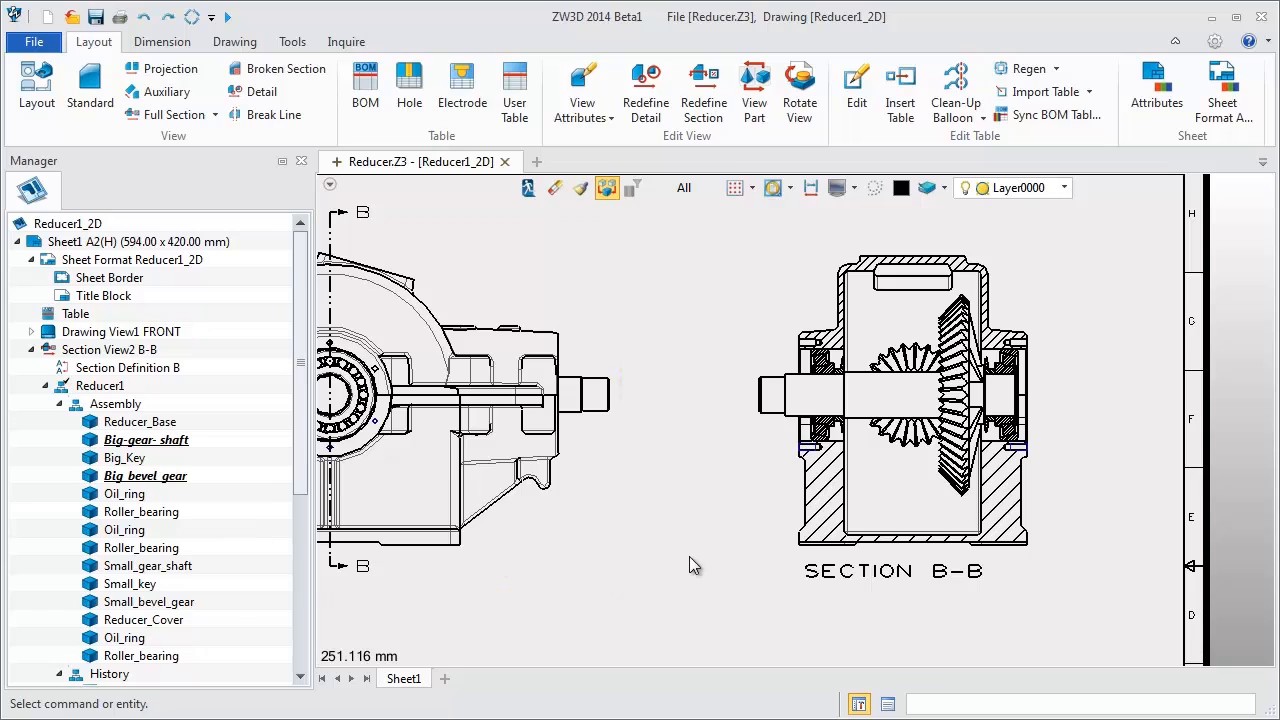
scroll(719, 552, "down", 1)
mouse_move(635, 613)
middle_mouse_down()
mouse_move(703, 574)
mouse_move(767, 567)
middle_mouse_up()
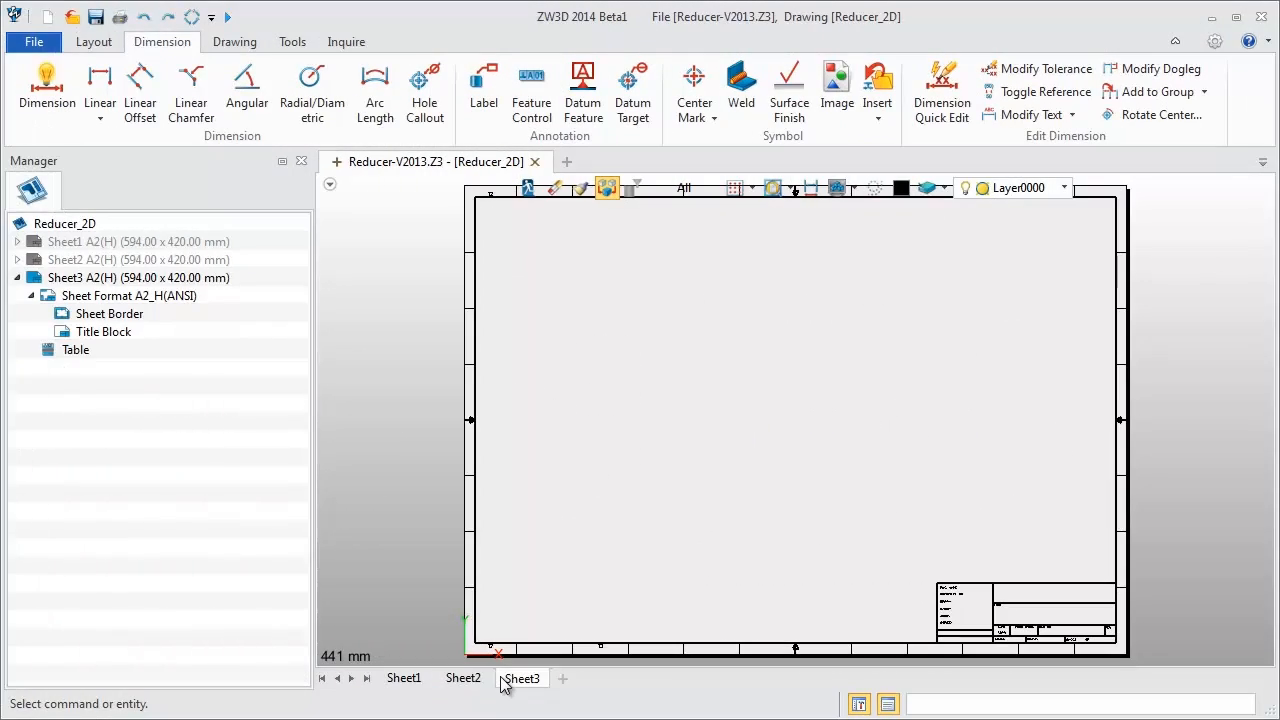
- Insert a standard TOP view of the Big-gear- shaft part in the upper middle of Sheet3, without projected views
left_click(93, 41)
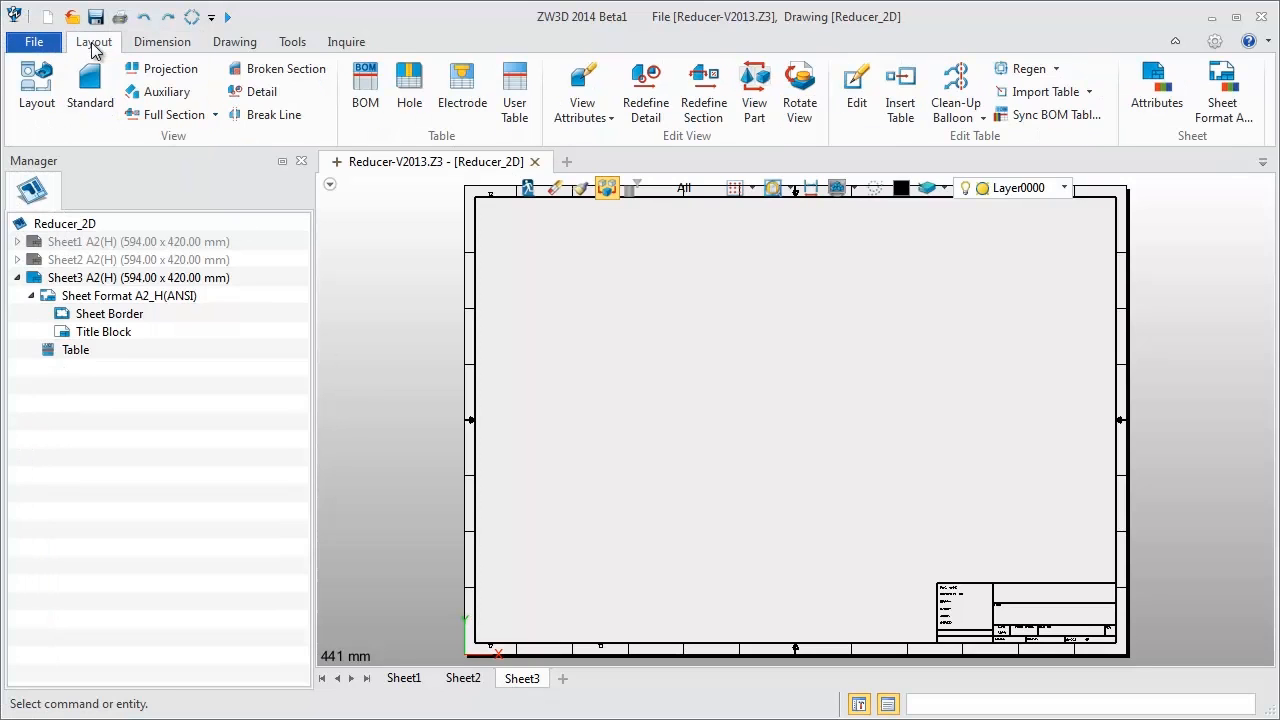
left_click(88, 90)
left_click(88, 337)
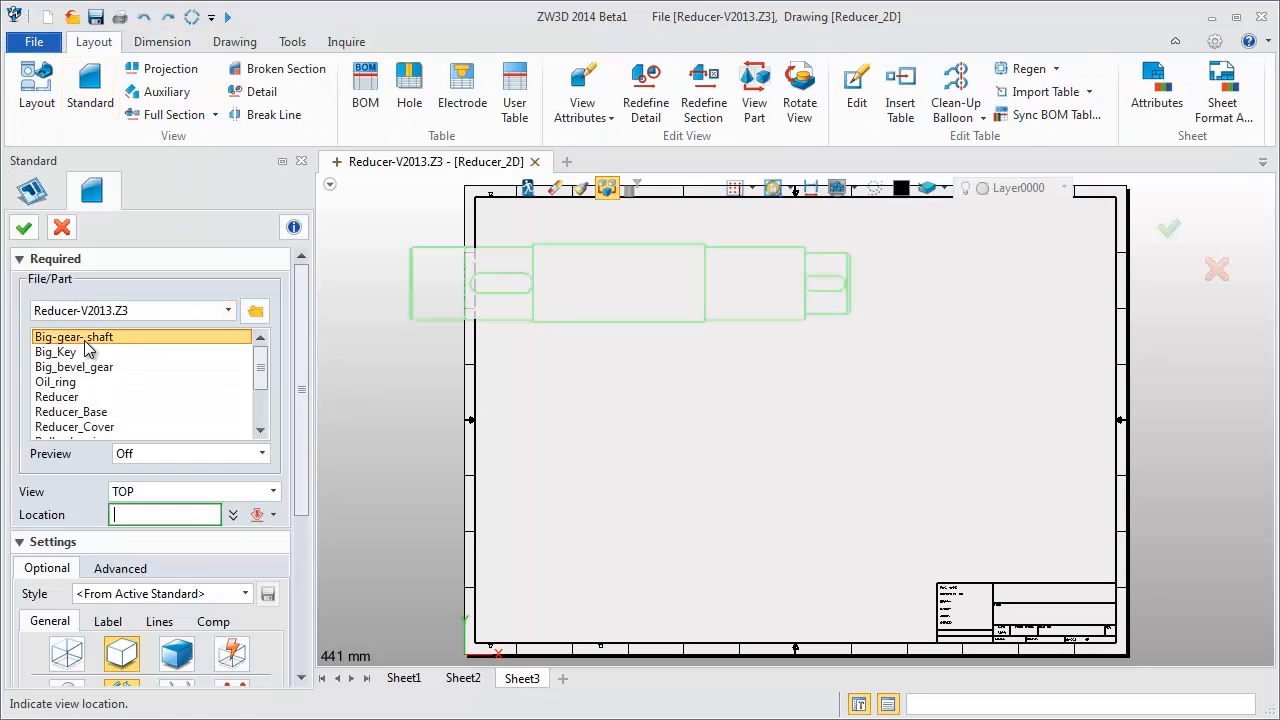
left_click(784, 363)
key("Escape")
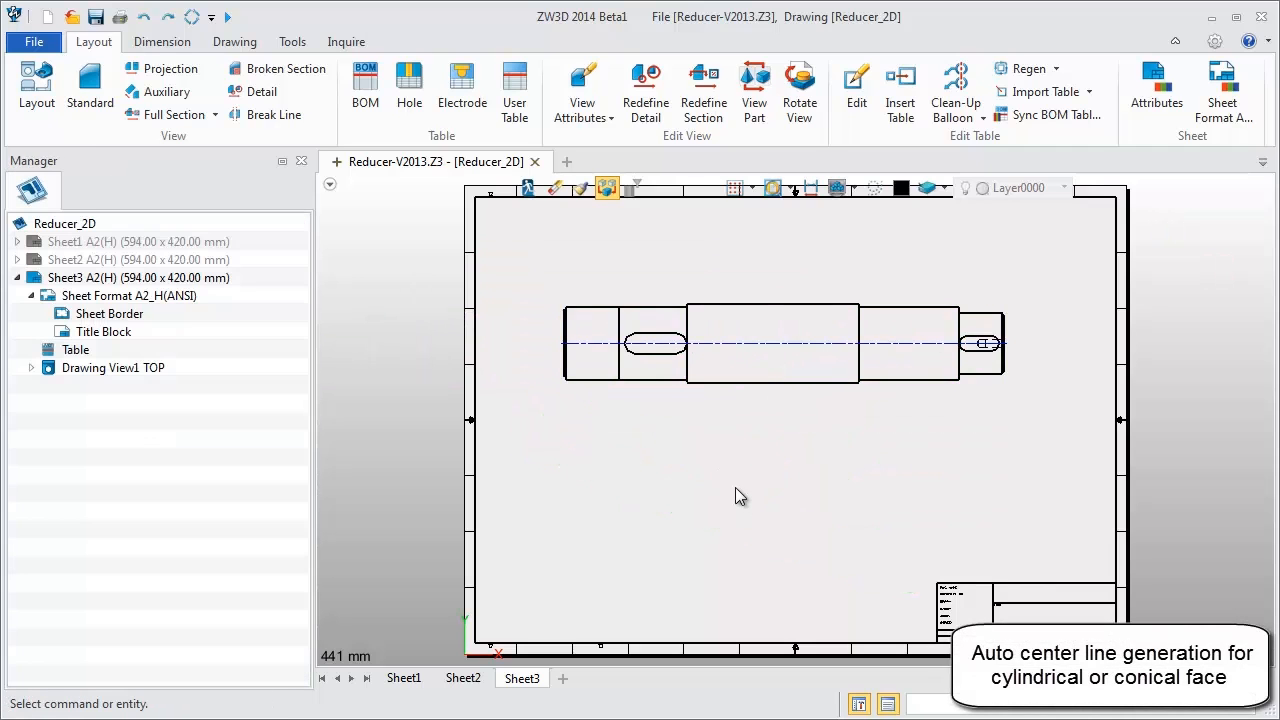
- Dimension the diameter of the shaft's widest middle section between its upper and lower edges, with the text inside the outline
scroll(765, 280, "up", 3)
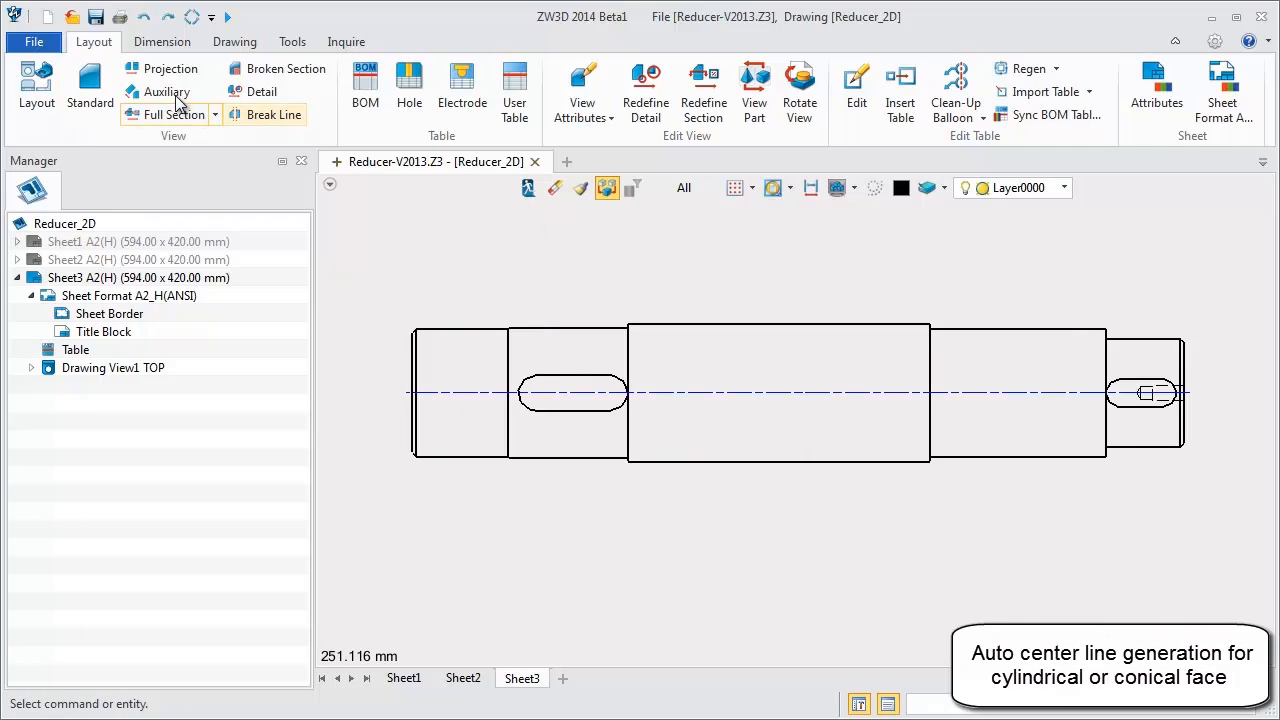
left_click(165, 41)
left_click(60, 92)
left_click(795, 326)
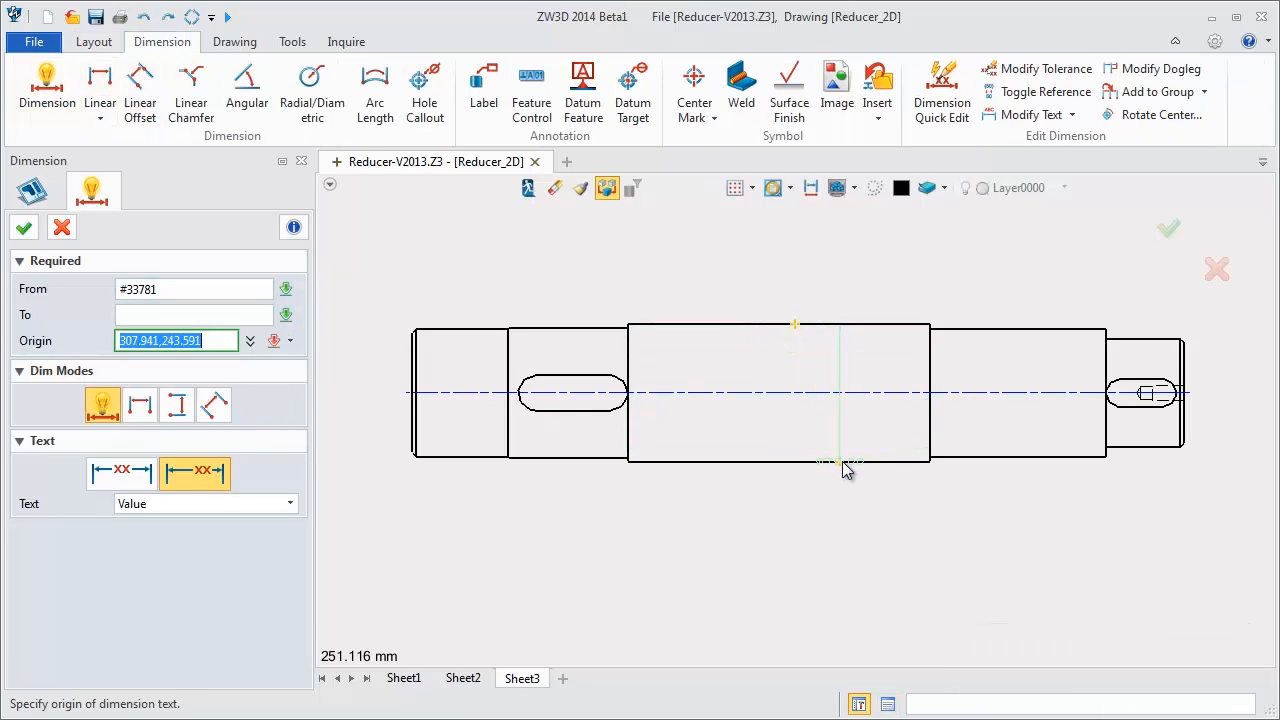
left_click(757, 452)
middle_click(714, 443)
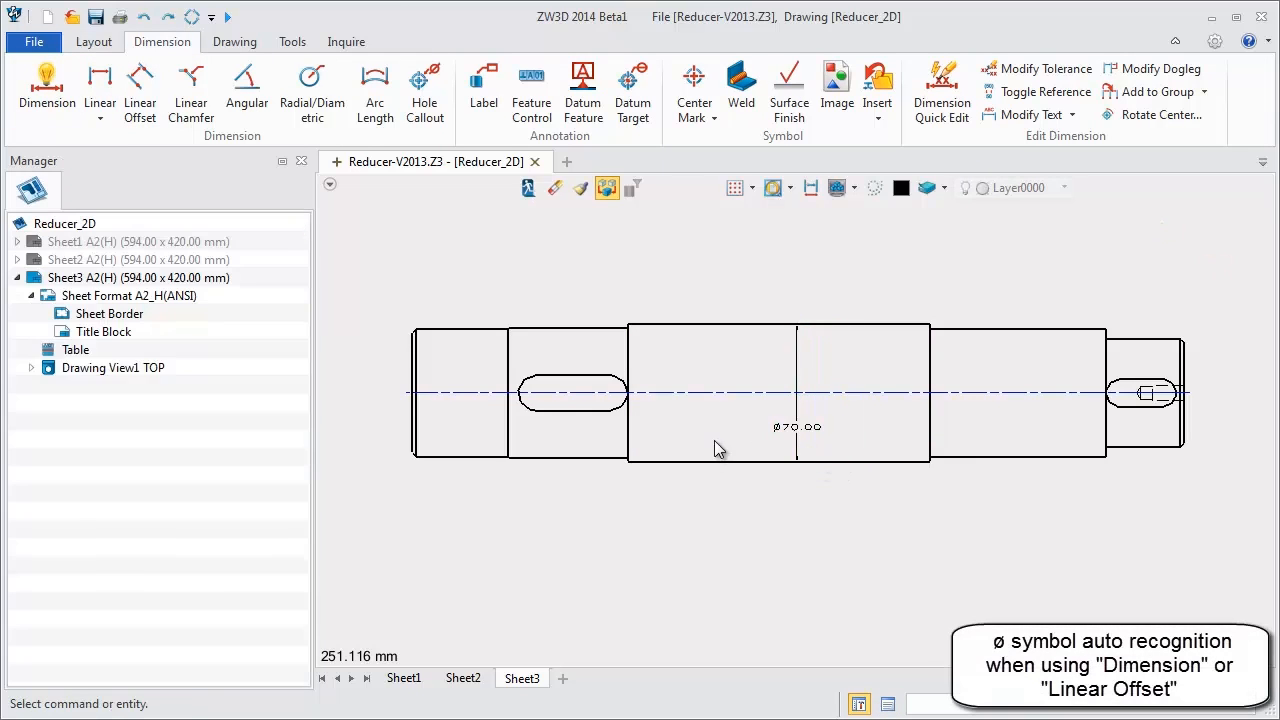
- Add a Linear Offset dimension for the diameter of the shaft section directly right of the widest one, with the text inside it
left_click(140, 100)
left_click(1027, 331)
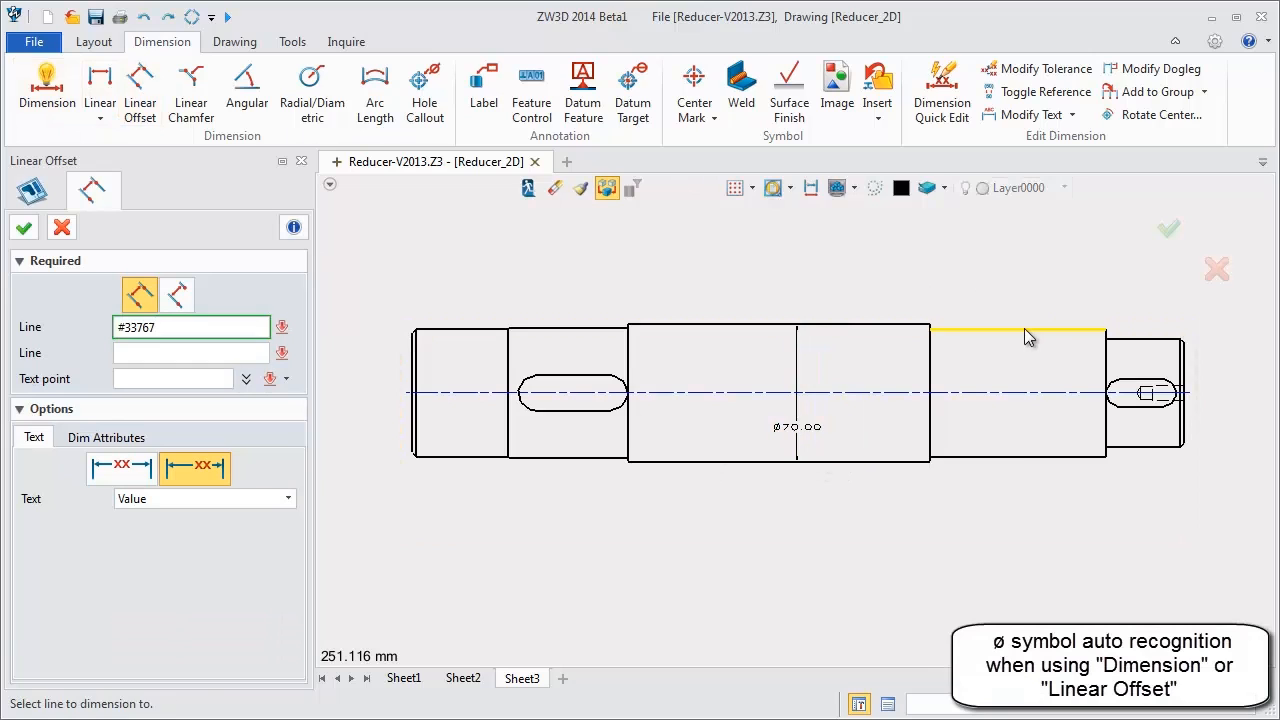
left_click(1022, 456)
left_click(1020, 433)
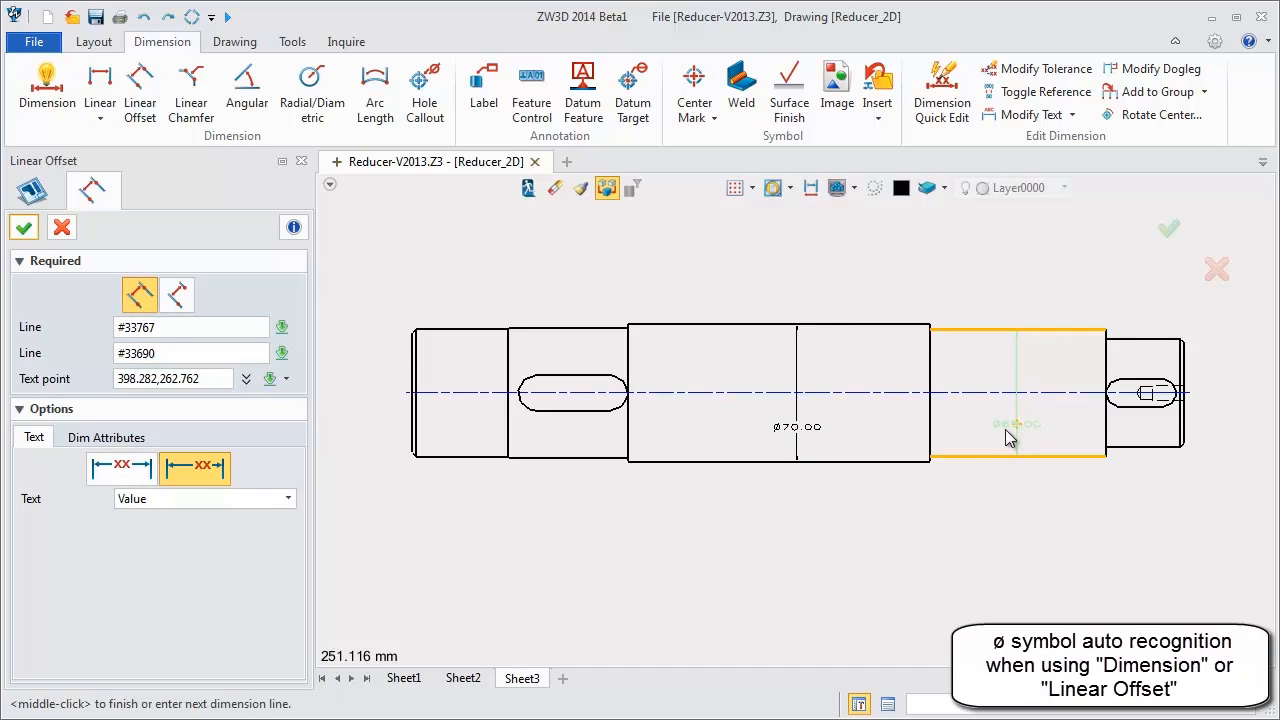
middle_click(995, 430)
- Give the widest shaft section's diameter dimension a tolerance-class (XXH7) tolerance and clear its default tolerance code
right_click(801, 410)
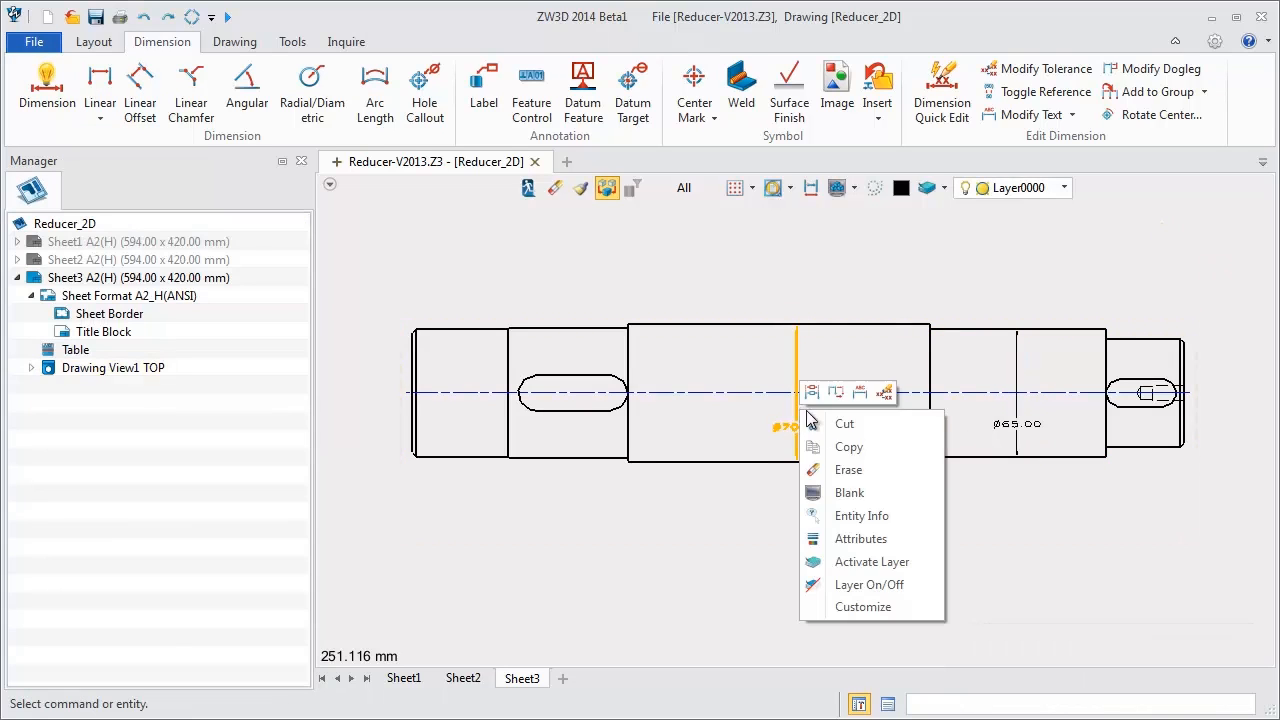
left_click(870, 534)
left_click(133, 290)
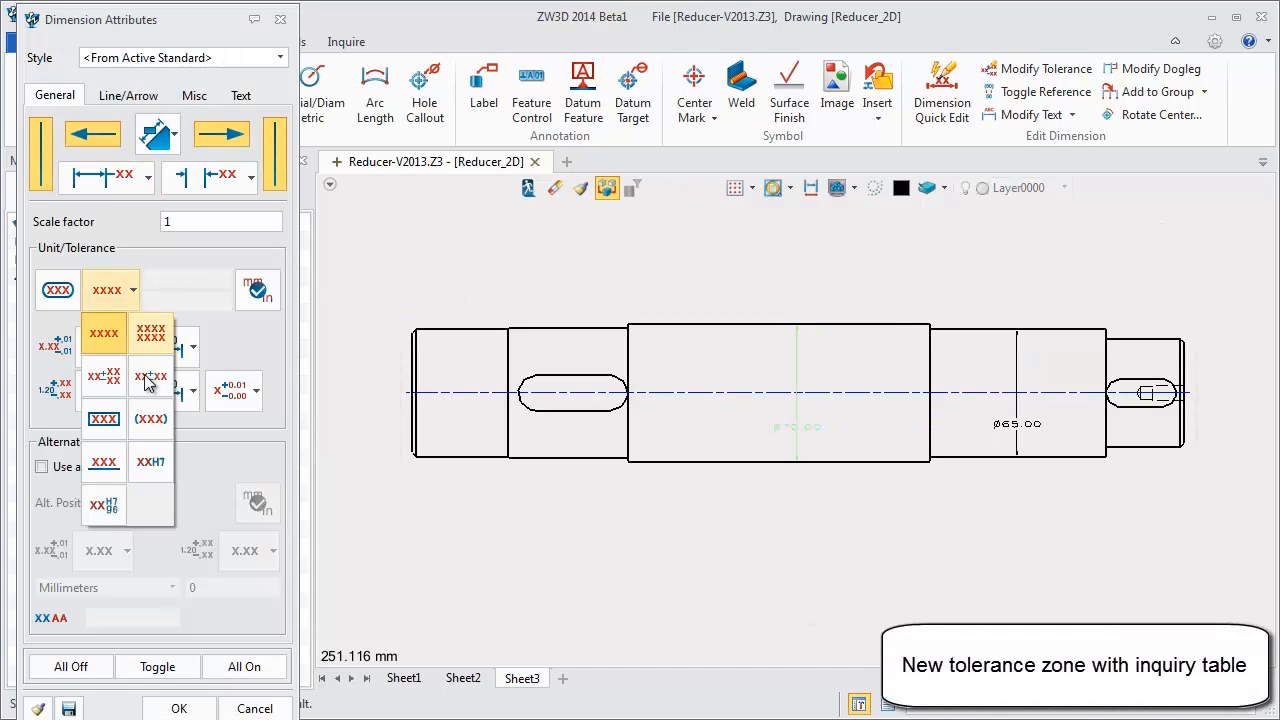
left_click(155, 464)
left_click(168, 283)
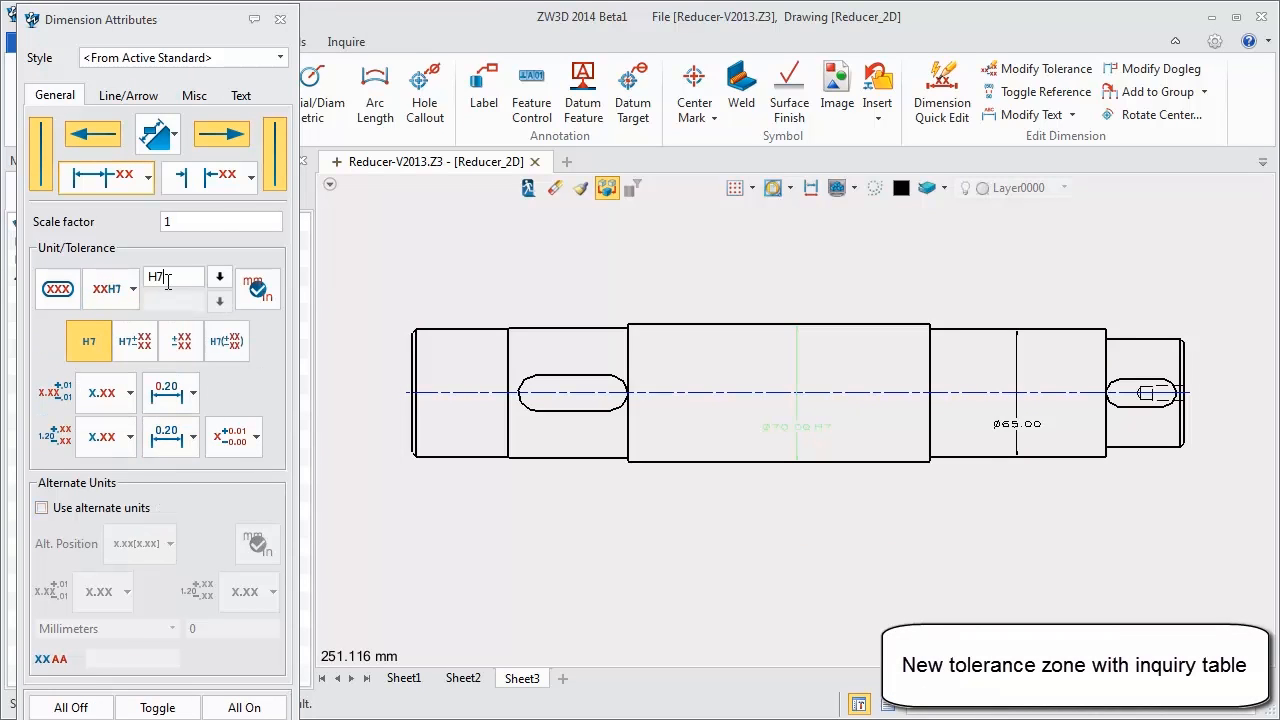
key("Delete")
- Choose shaft tolerance h7 from the tolerance inquiry table and display the code together with its upper and lower deviations
left_click(221, 284)
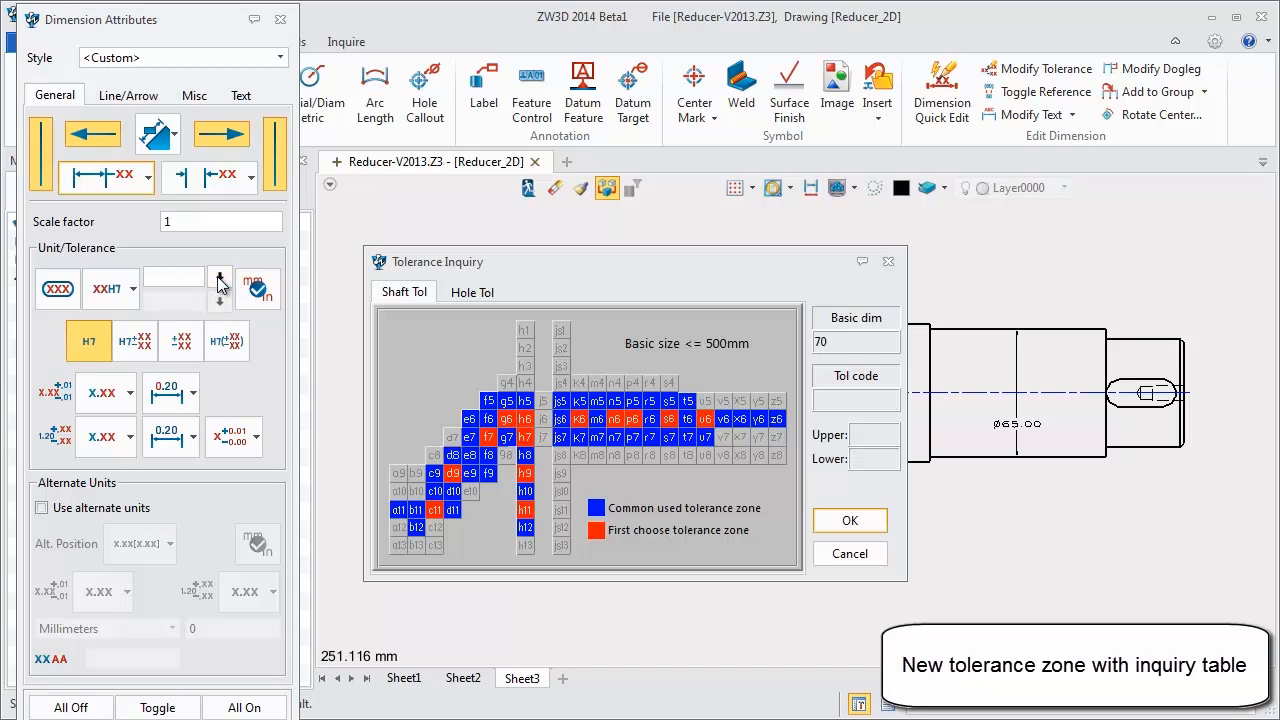
left_click(460, 295)
left_click(418, 292)
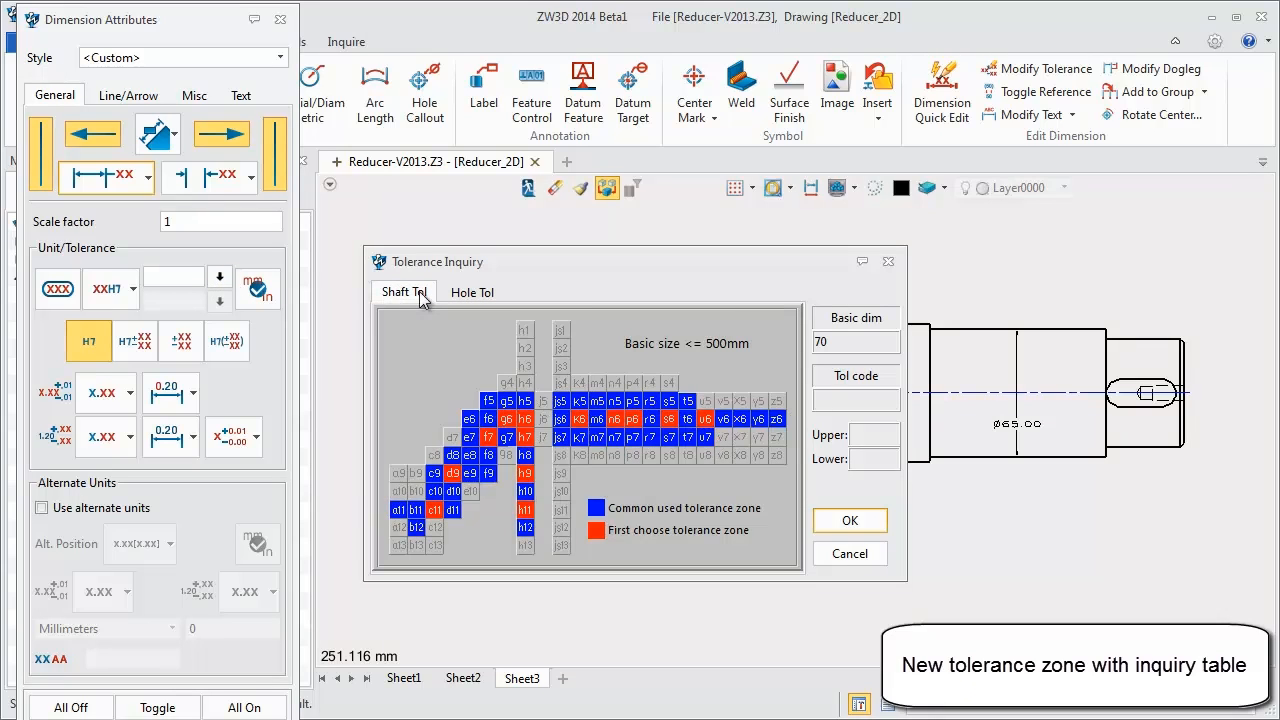
left_click(525, 437)
left_click(858, 522)
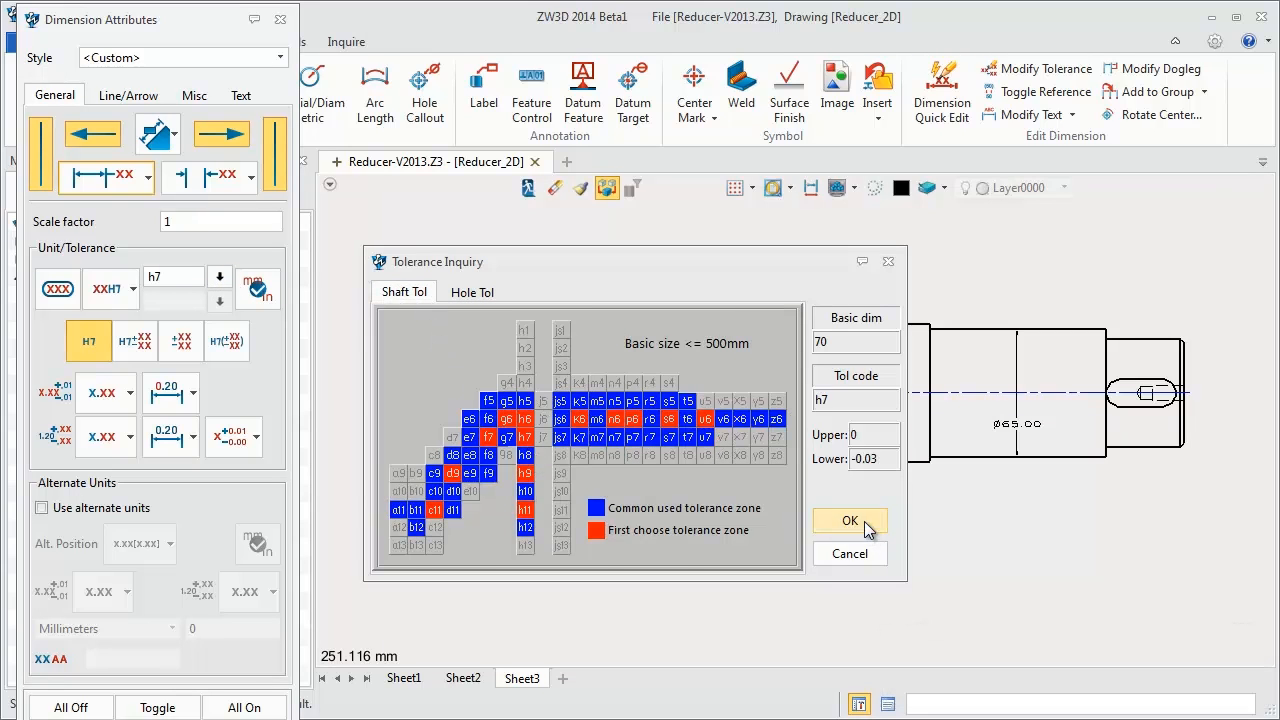
left_click(133, 348)
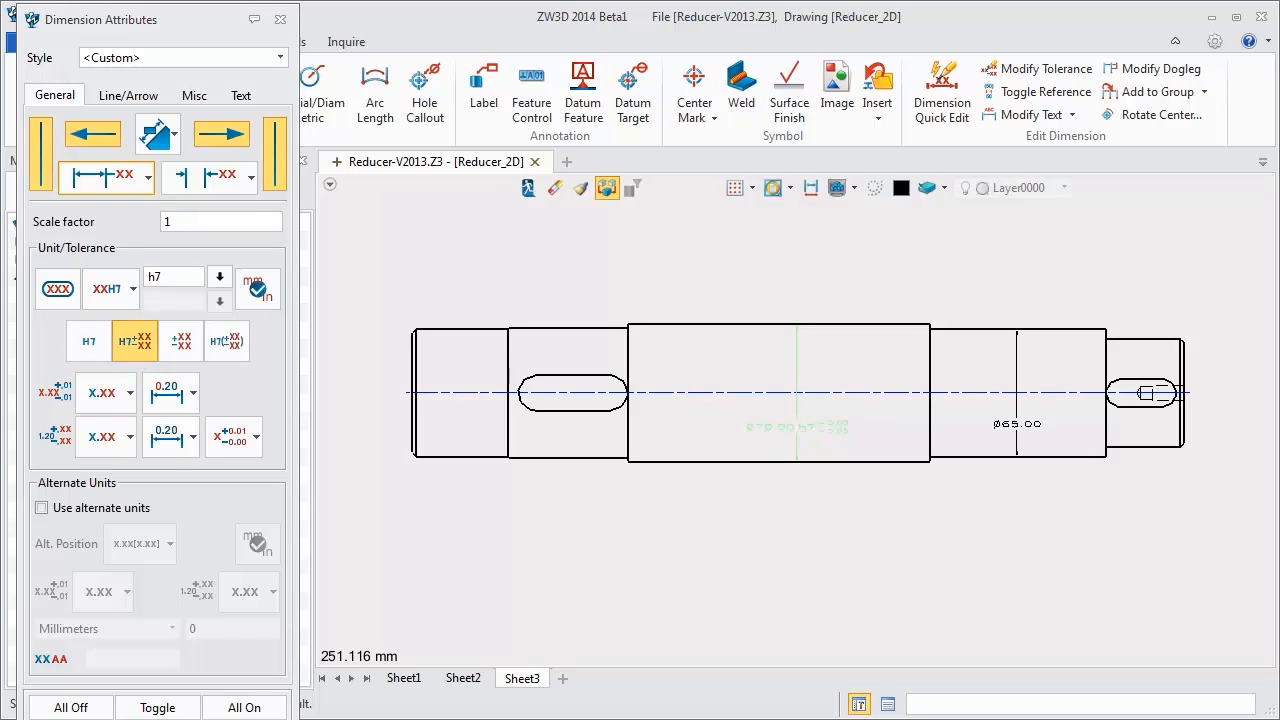
left_click(71, 719)
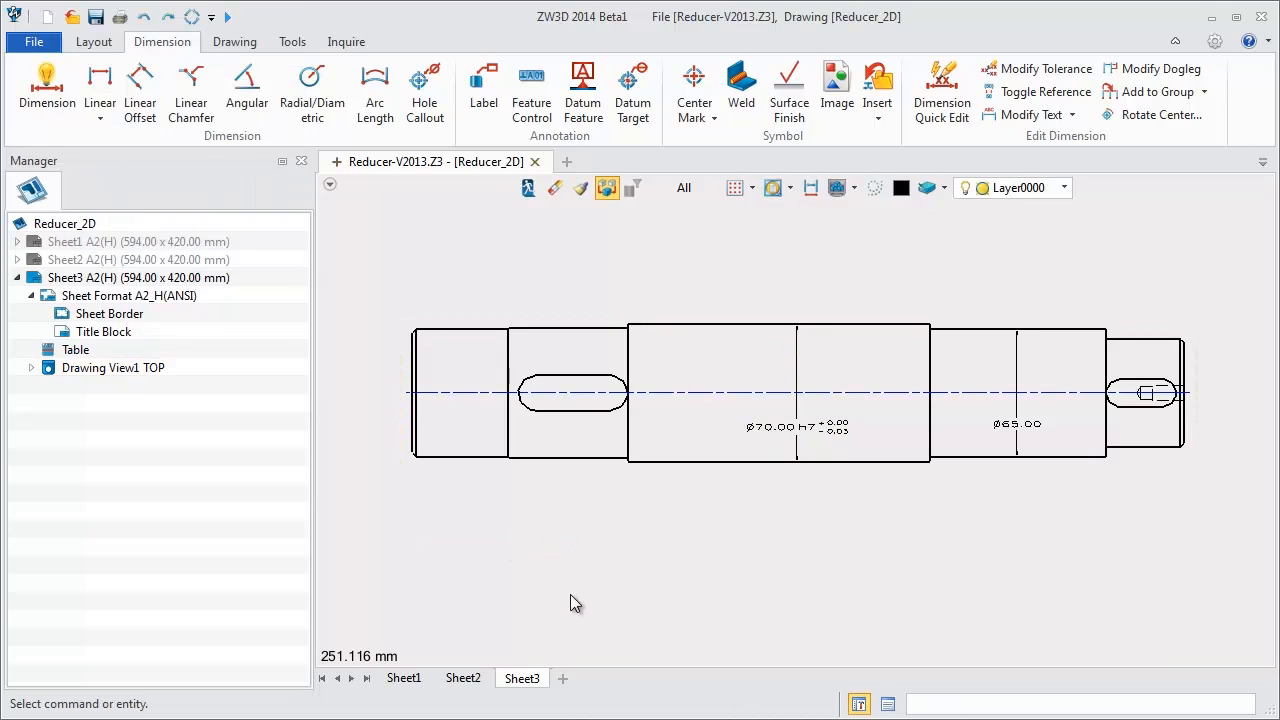
- On Sheet2, dimension the diameter of the shaft section inside the left bearing in Section A-A, placing the text left of the shaft
left_click(462, 679)
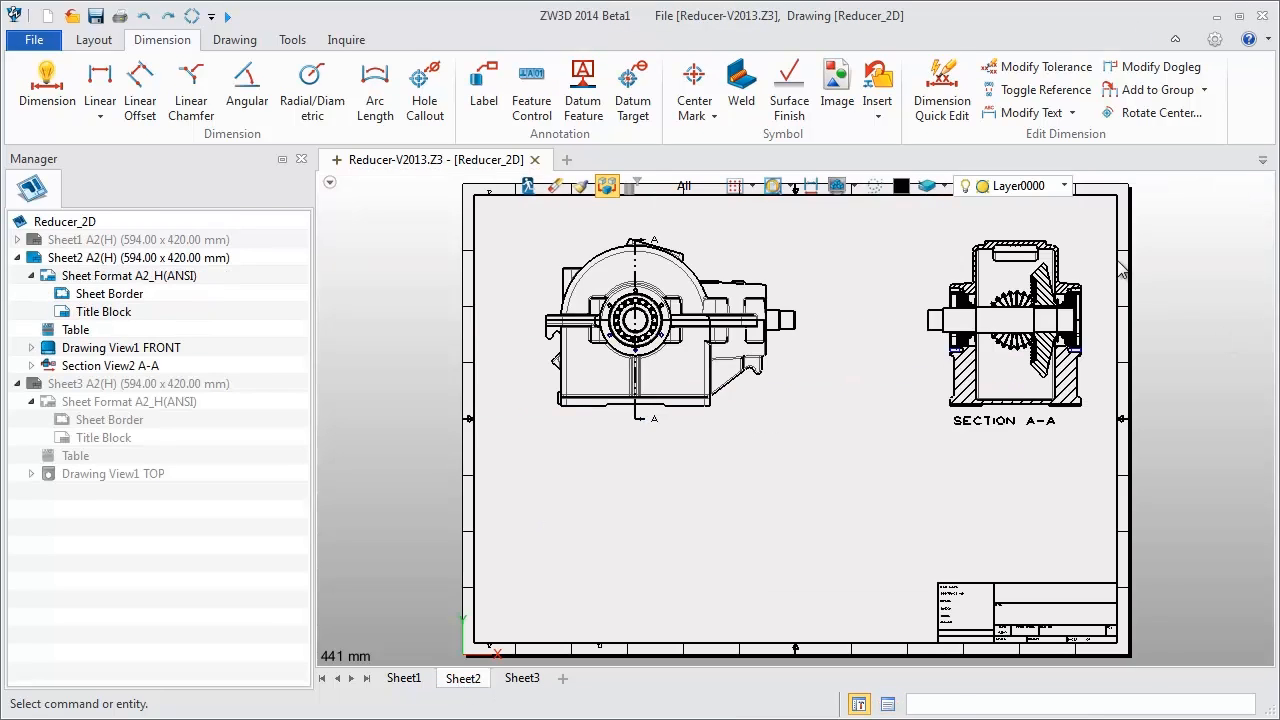
left_click(1085, 295)
scroll(1091, 290, "up", 5)
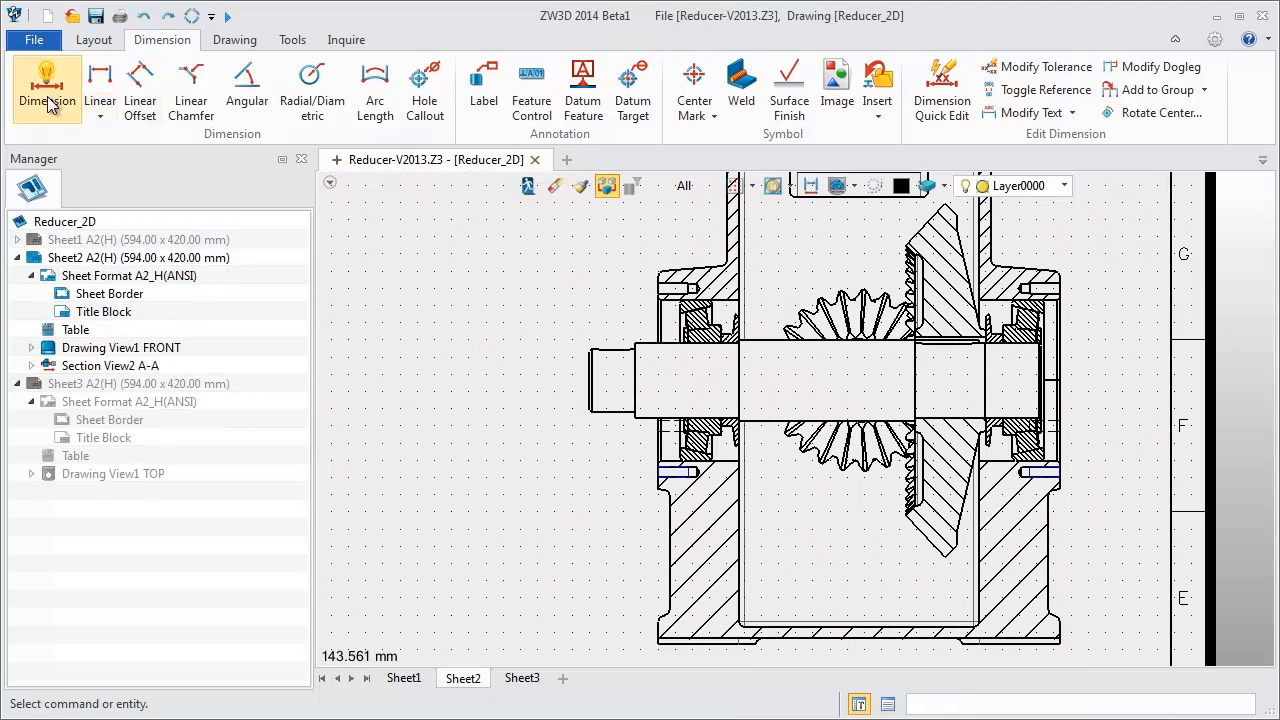
left_click(45, 92)
left_click(643, 344)
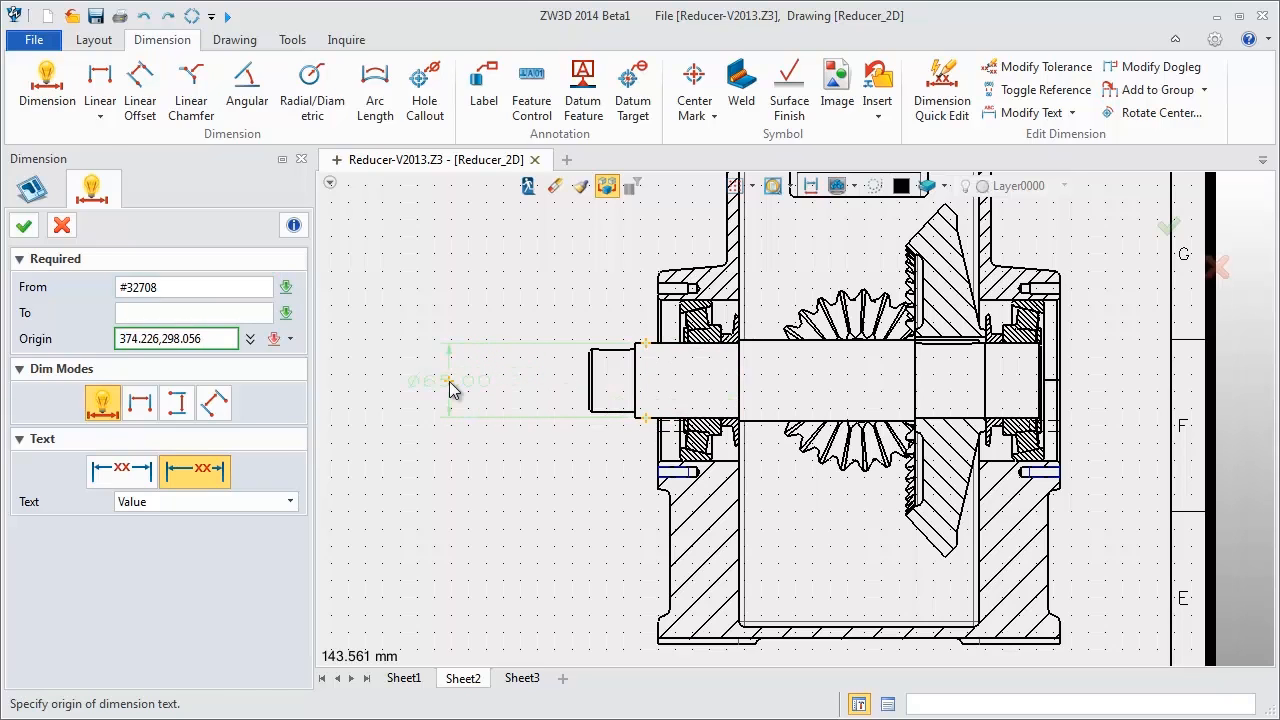
left_click(449, 381)
key("Escape")
- Give the new Section A-A diameter dimension a fit tolerance in the single-line H7/g6 format
right_click(446, 350)
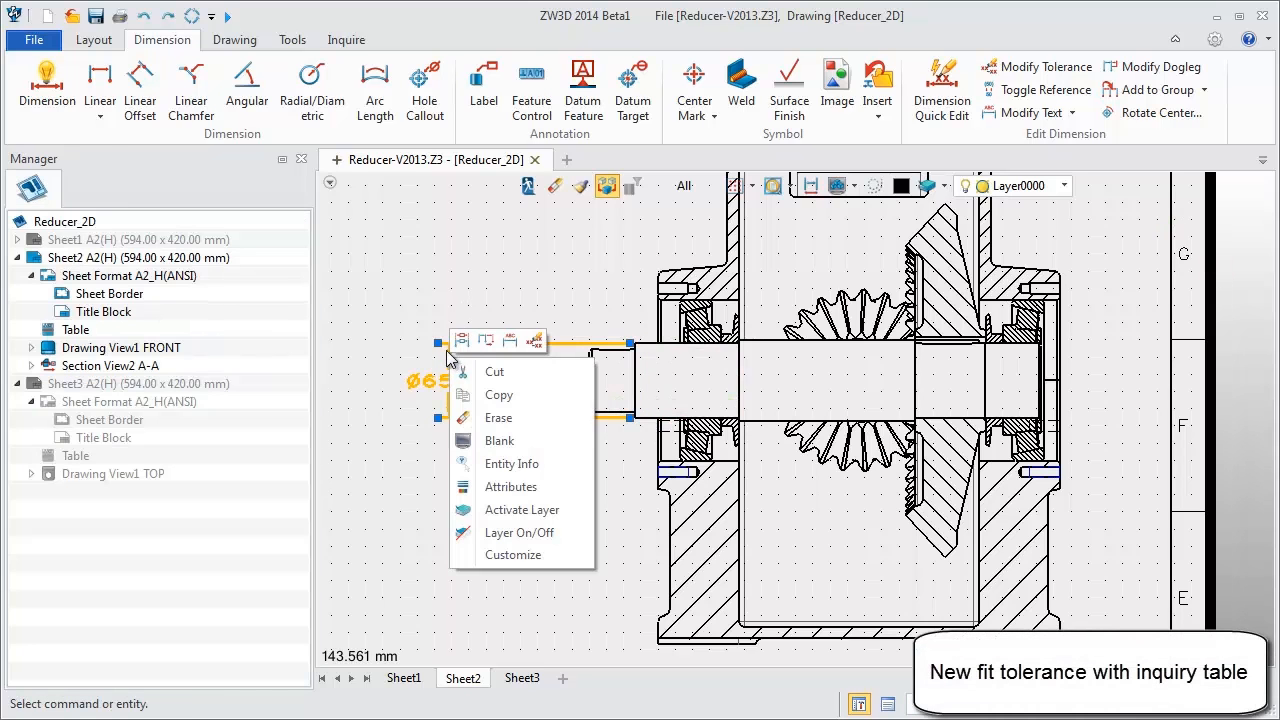
left_click(492, 485)
left_click(127, 300)
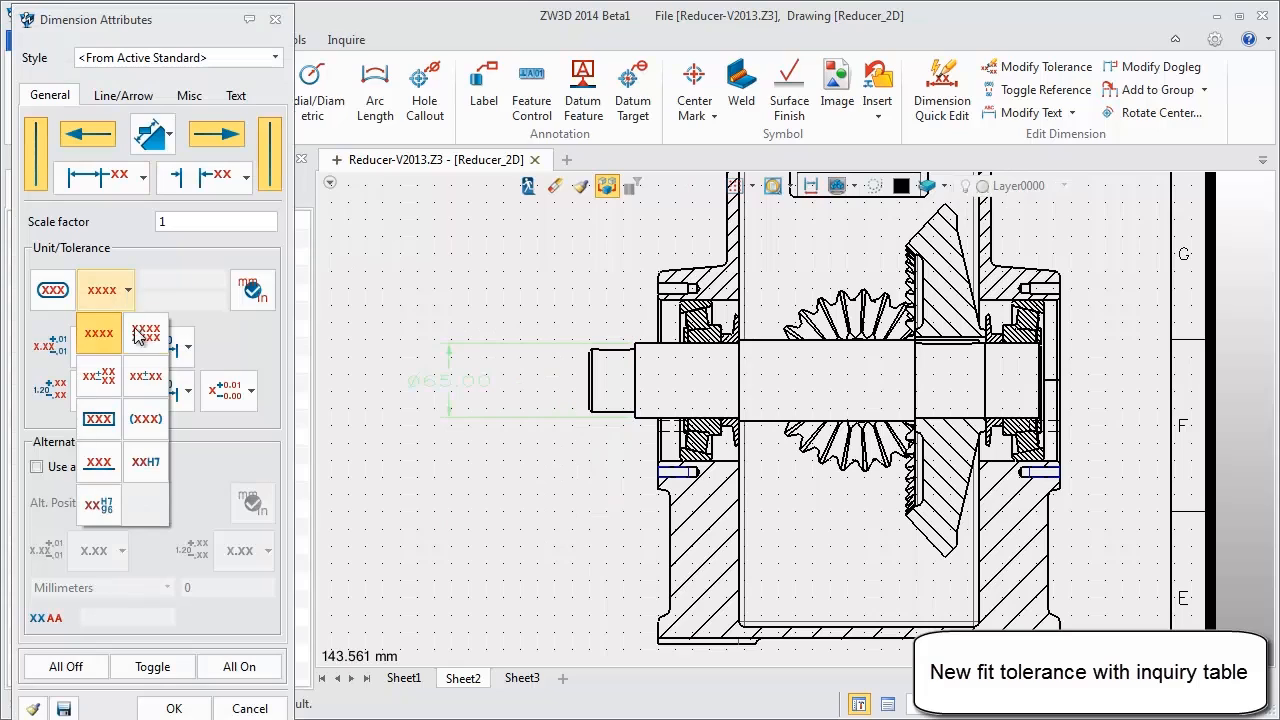
left_click(100, 506)
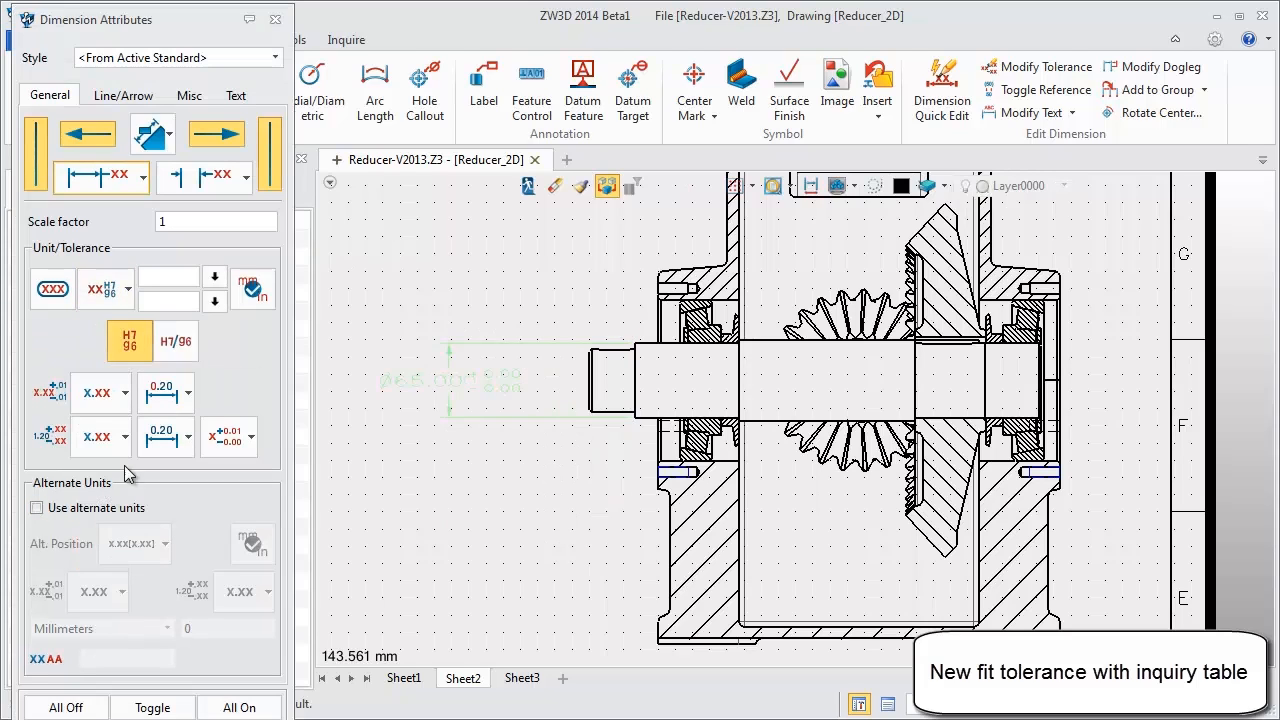
left_click(173, 345)
- Look up the shaft-basis fit H8/h7 in the tolerance inquiry table and apply it to the diameter dimension
left_click(214, 277)
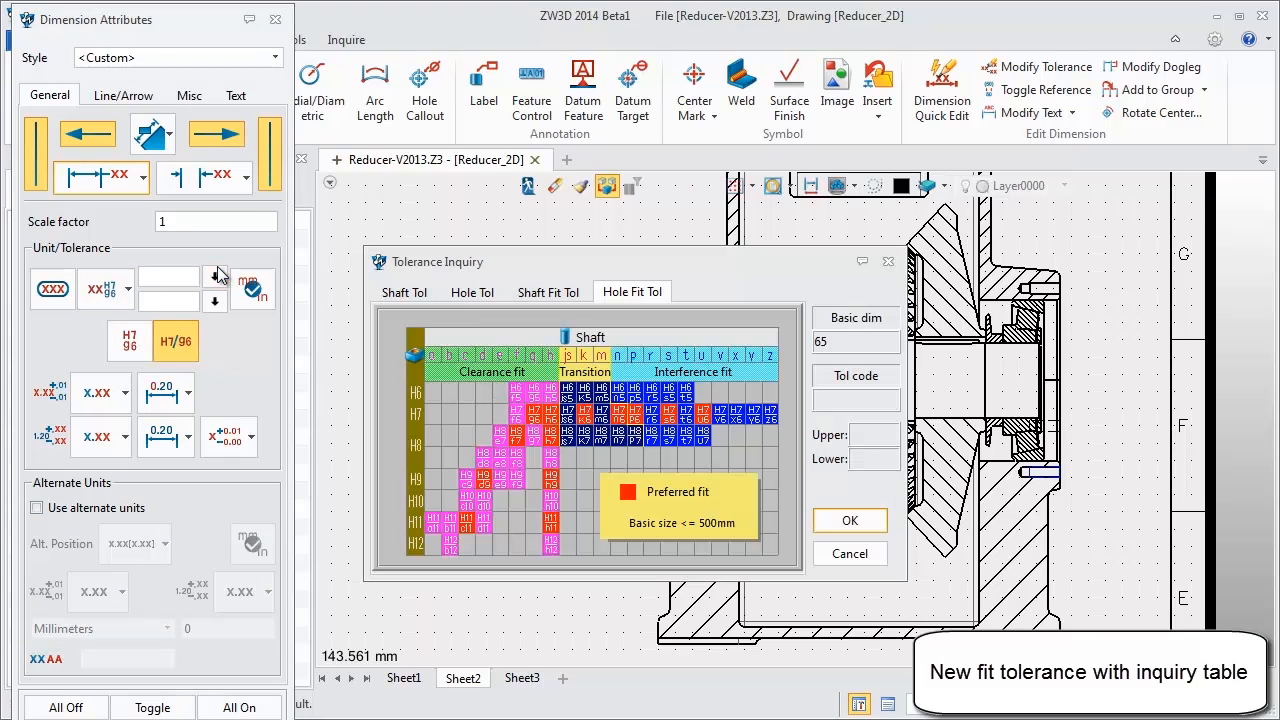
left_click(563, 300)
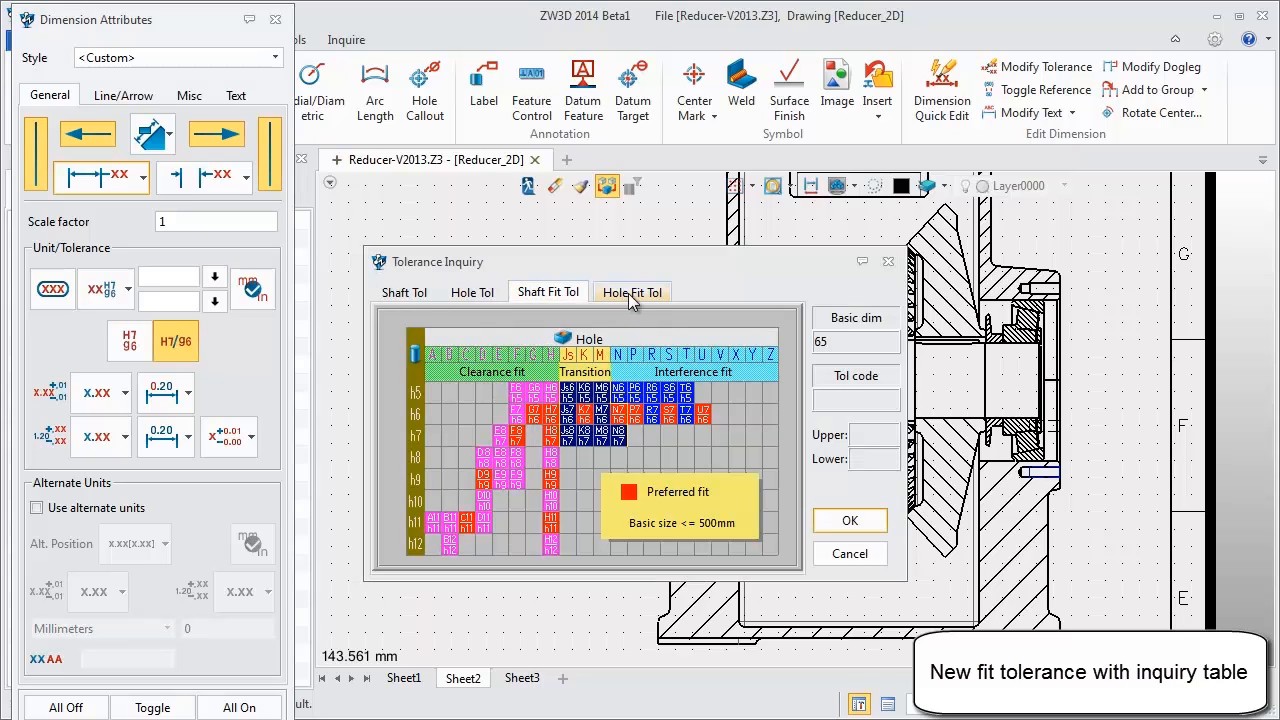
left_click(551, 437)
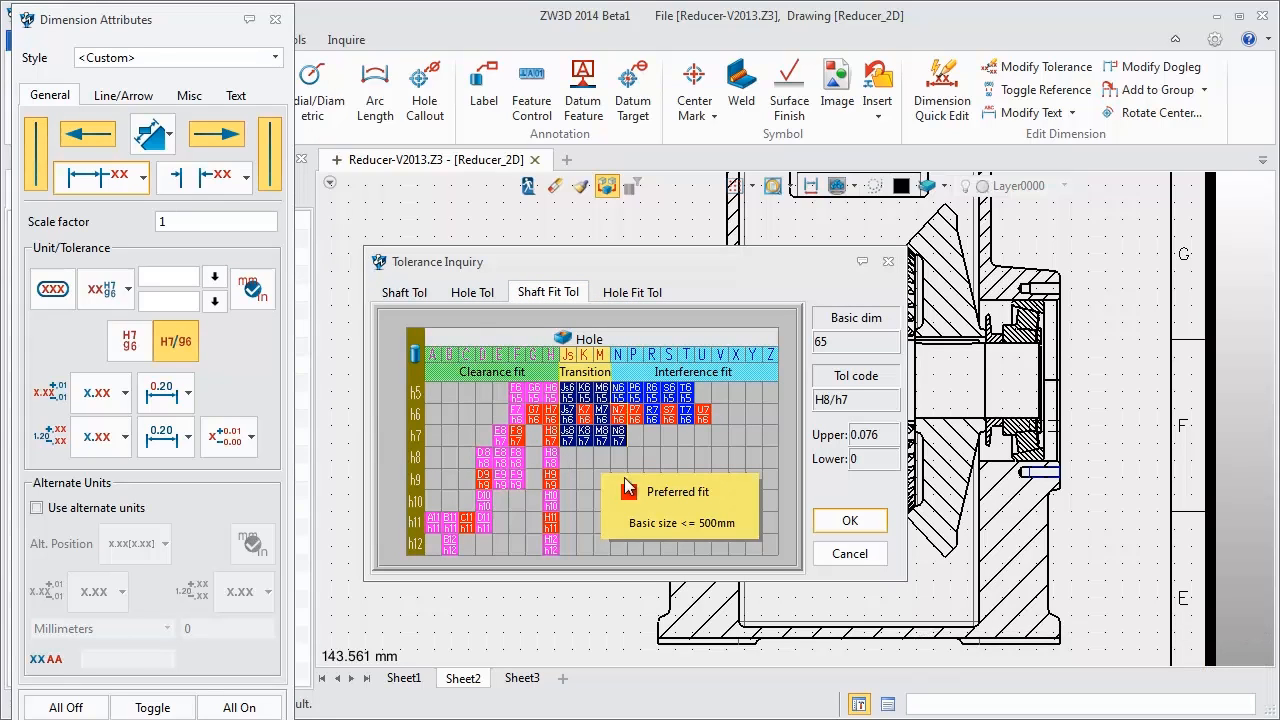
left_click(849, 520)
middle_click(561, 517)
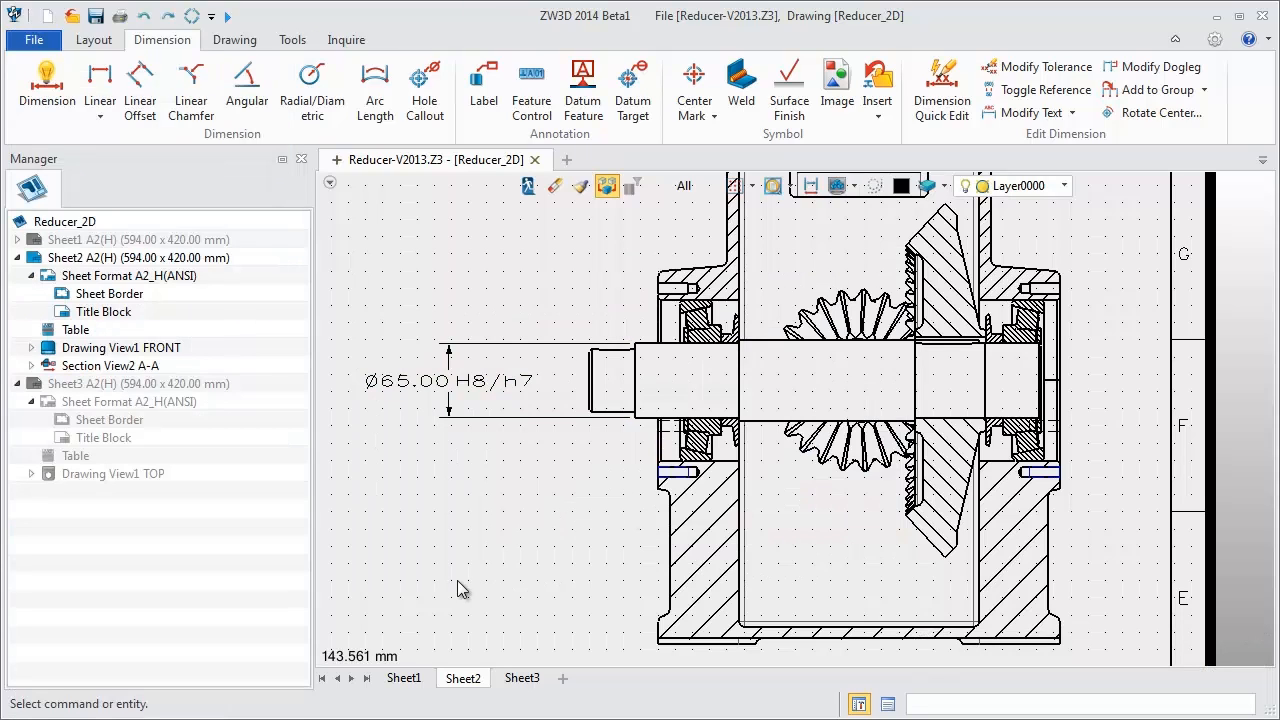
- On Sheet3, dimension the shaft's overall length between its two ends, with the dimension line well below the view
scroll(500, 563, "down", 2)
middle_click_drag(498, 556, 488, 506)
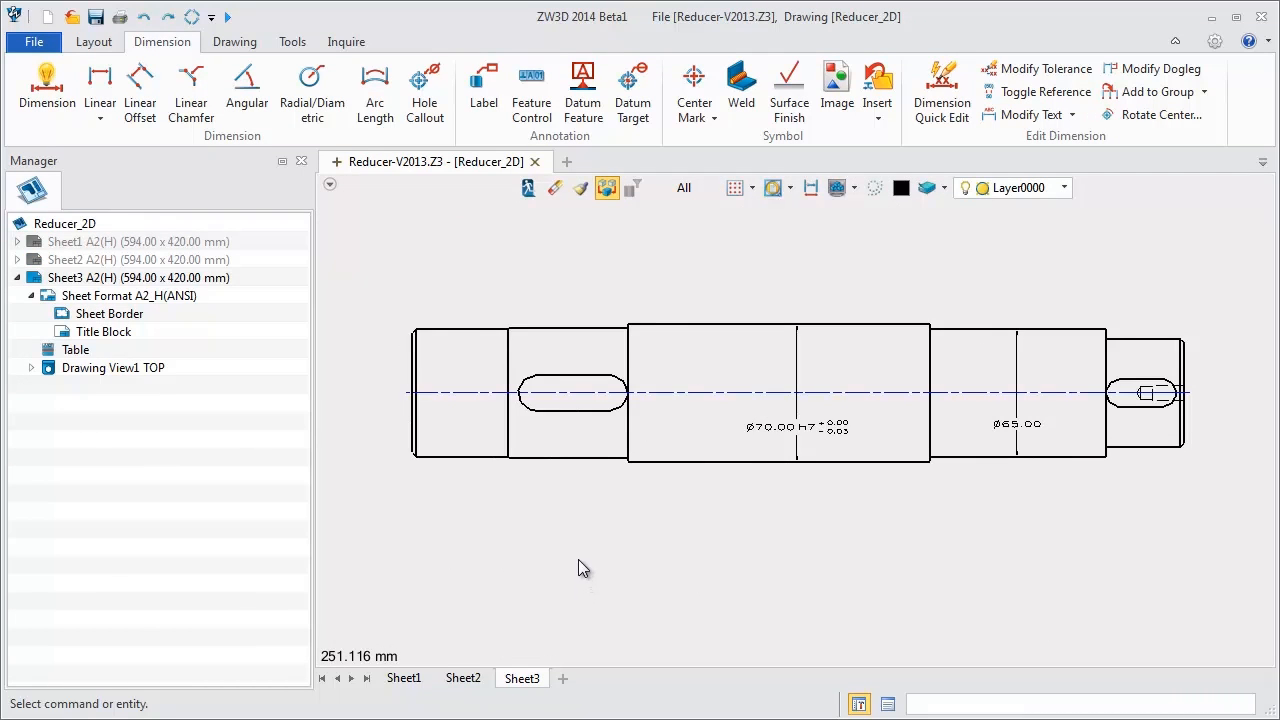
left_click(58, 98)
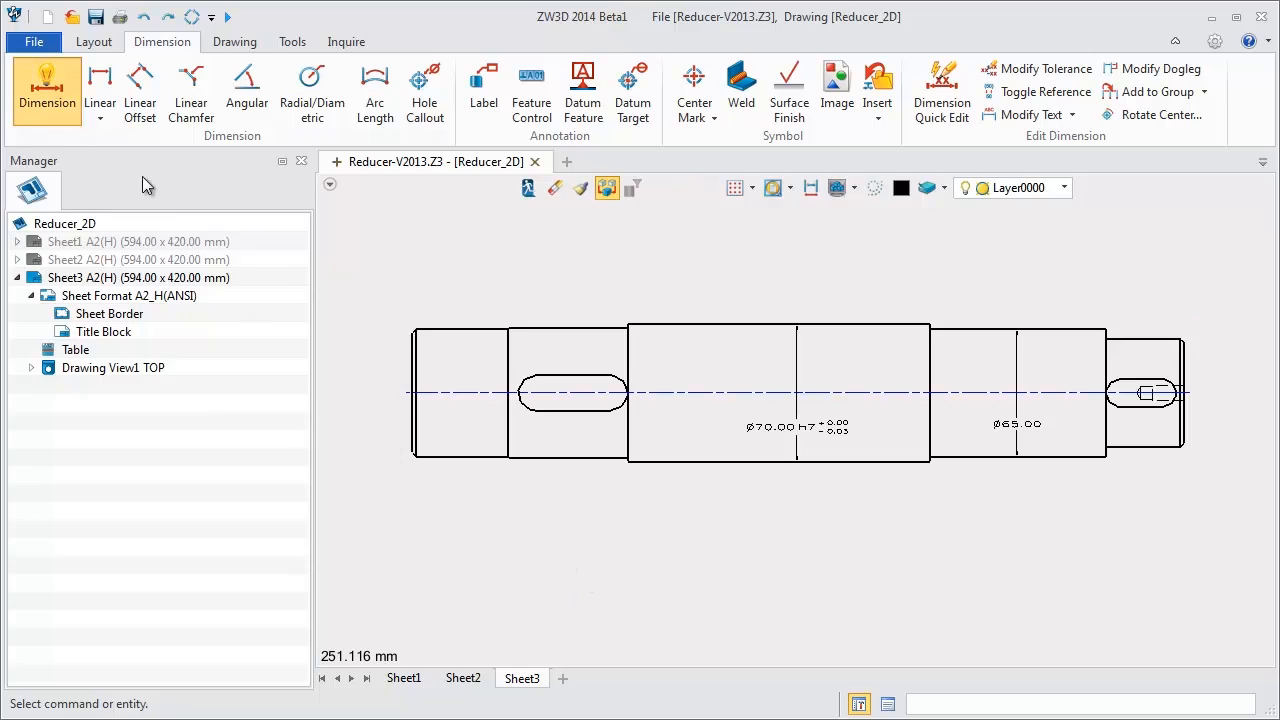
left_click(418, 458)
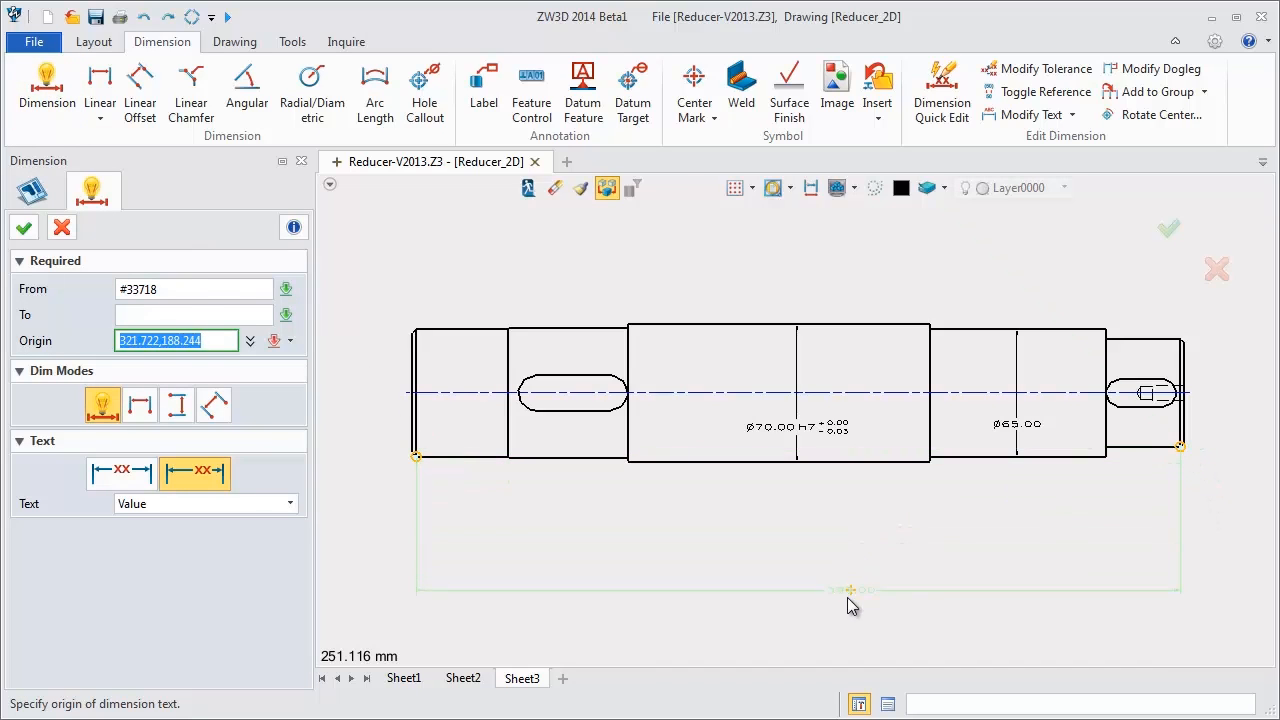
left_click(808, 587)
middle_click(893, 520)
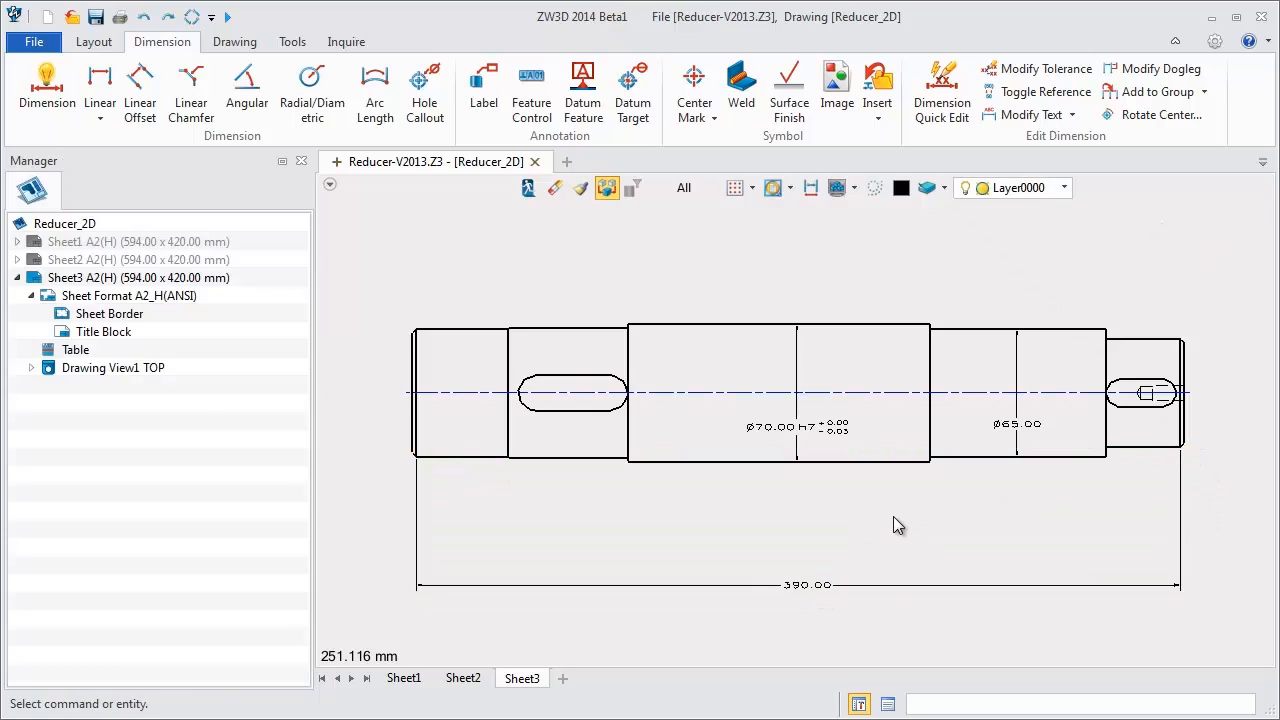
- Dimension the length from the widest section's left shoulder to the right end of the neighbouring section, above the overall length dimension
middle_click(895, 516)
left_click(628, 468)
left_click(1107, 458)
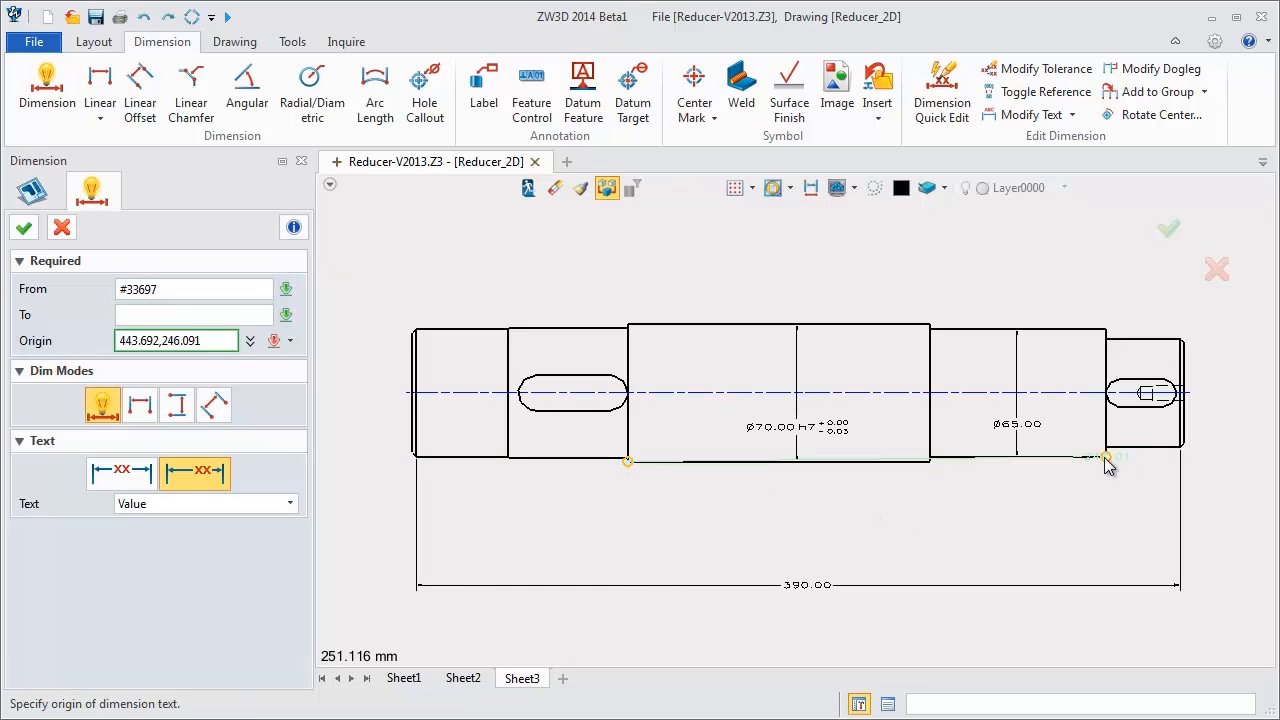
left_click(881, 507)
middle_click(863, 536)
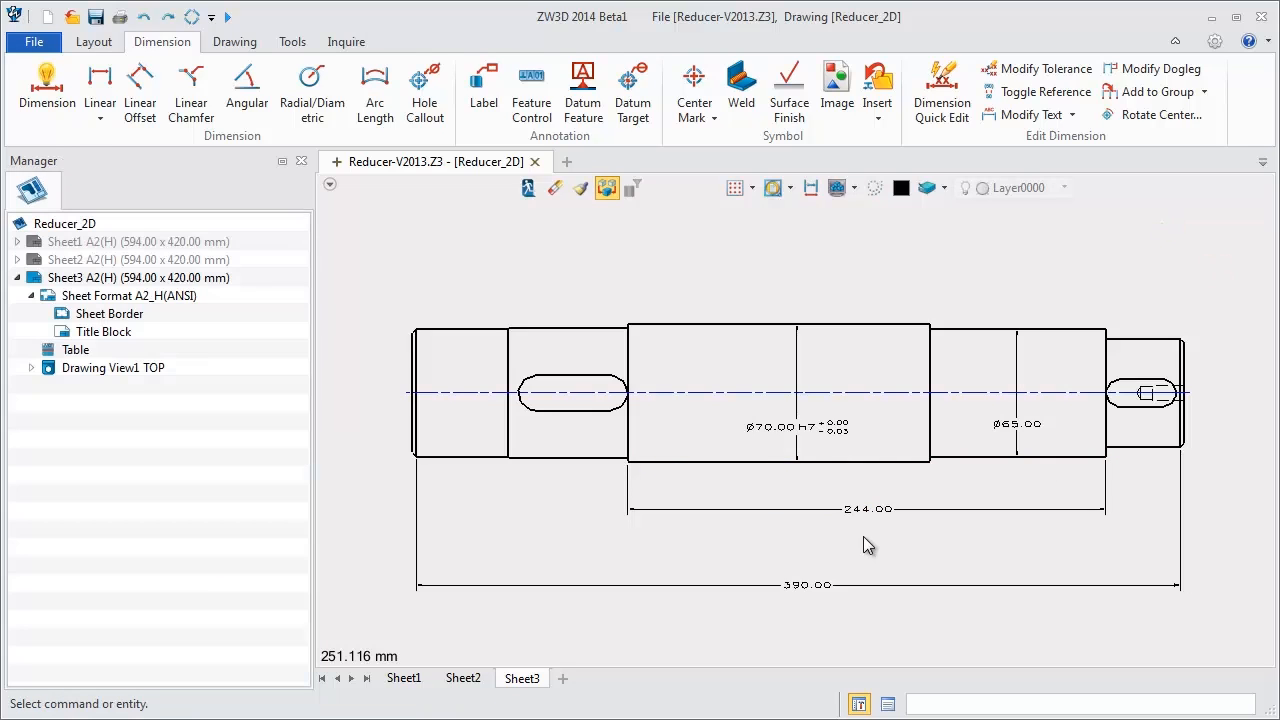
- Grip-edit the overall length dimension, moving its left reference point to the first shoulder from the shaft's left end
left_click(415, 471)
left_click(415, 460)
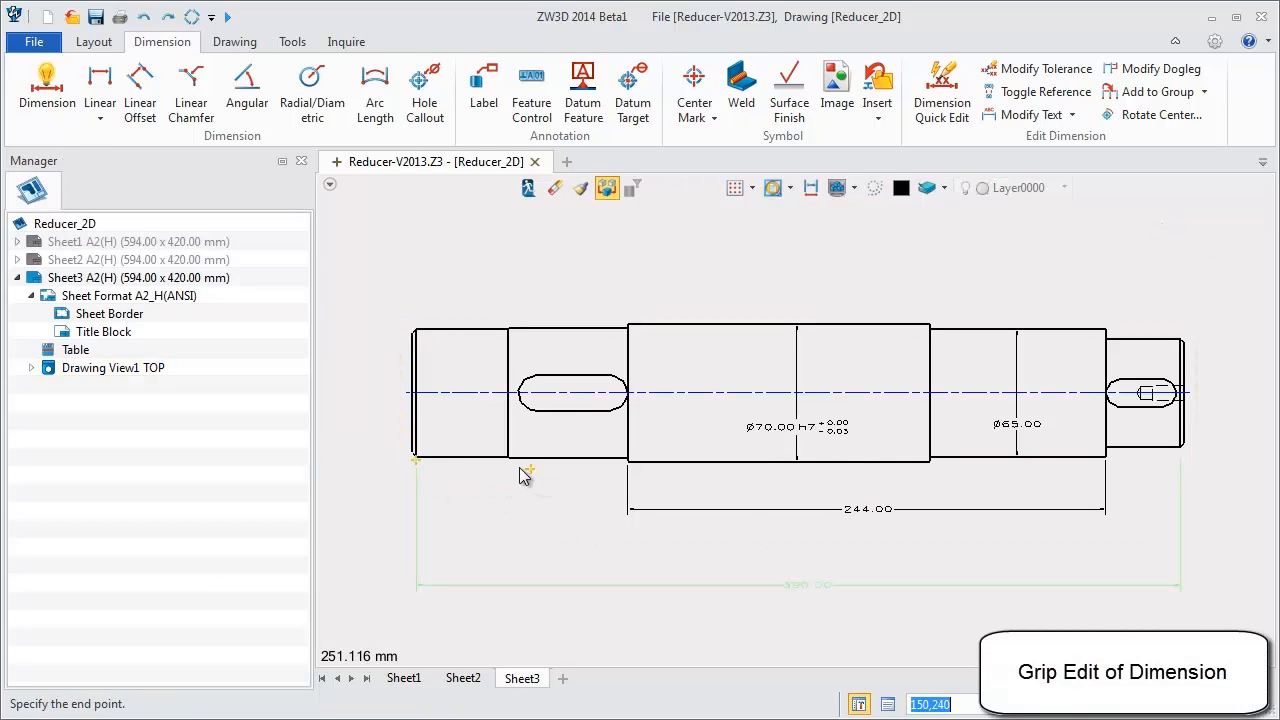
left_click(507, 462)
key("Escape")
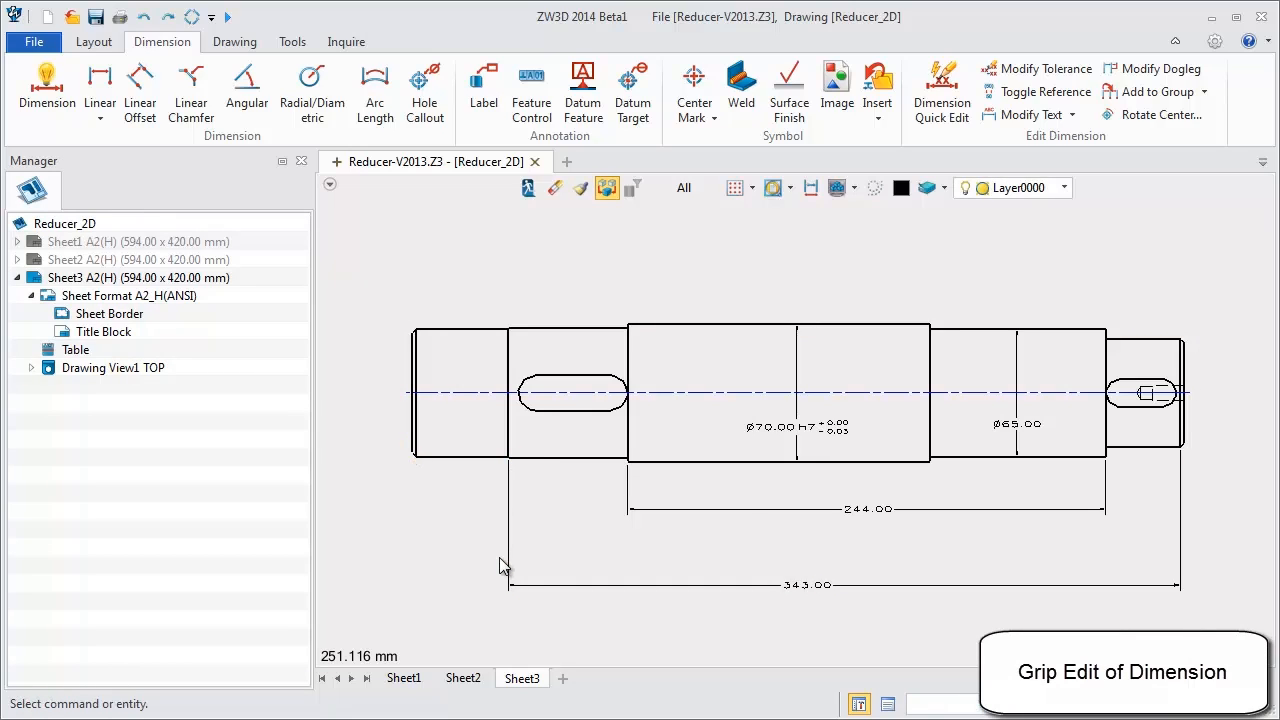
- Grip-edit the upper length dimension, moving its right reference point to the shaft's right end
left_click(1106, 470)
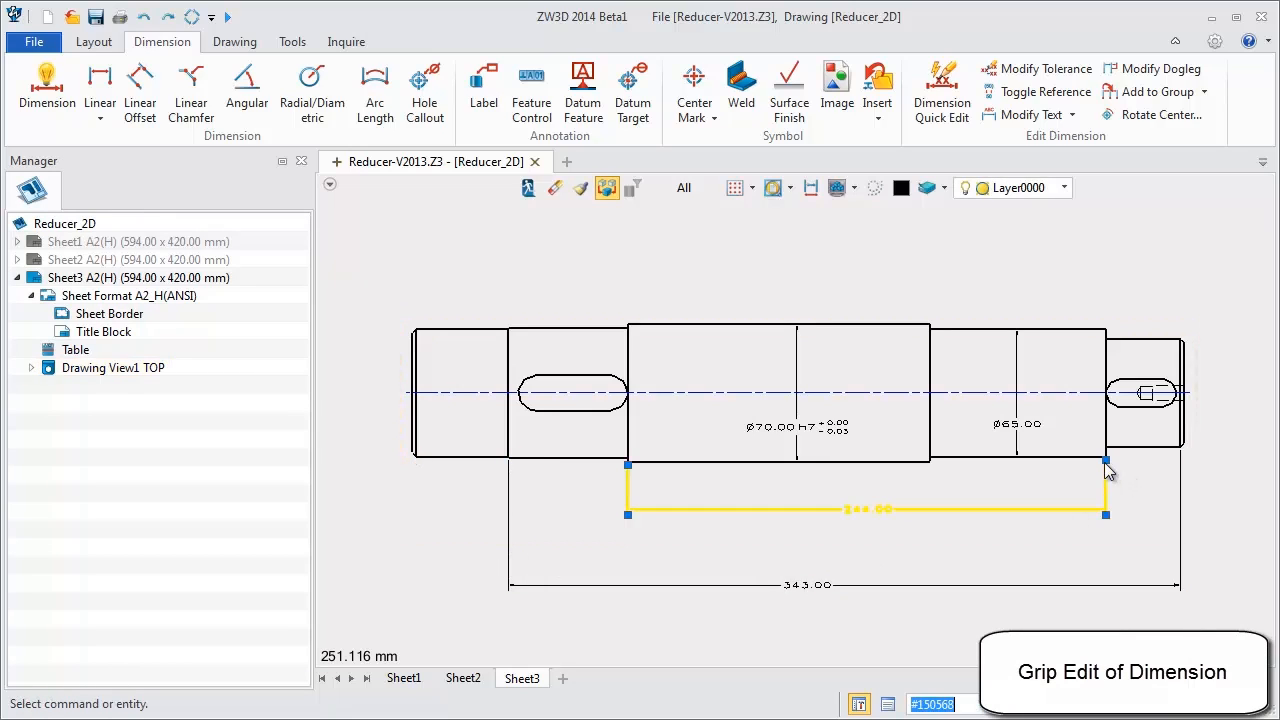
left_click(1106, 462)
left_click(1181, 453)
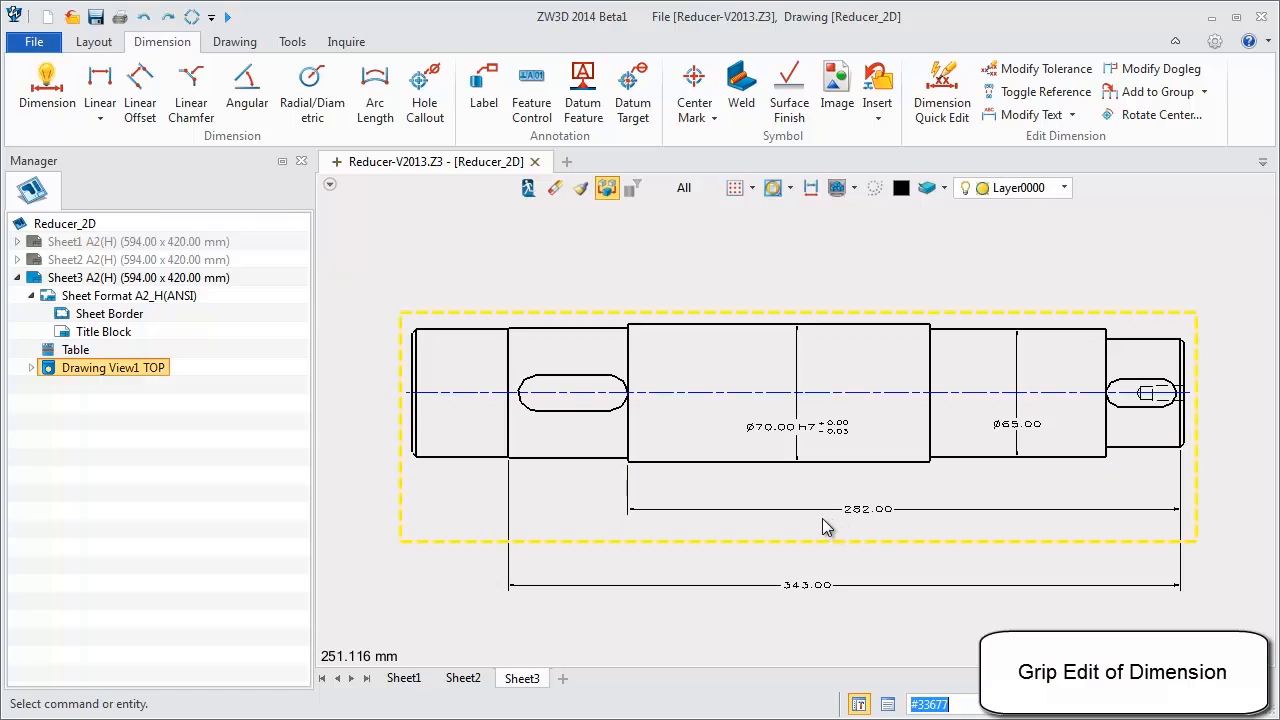
- Move the upper length dimension's left reference point to the widest section's right shoulder and shift its text right between the extension lines
left_click(623, 467)
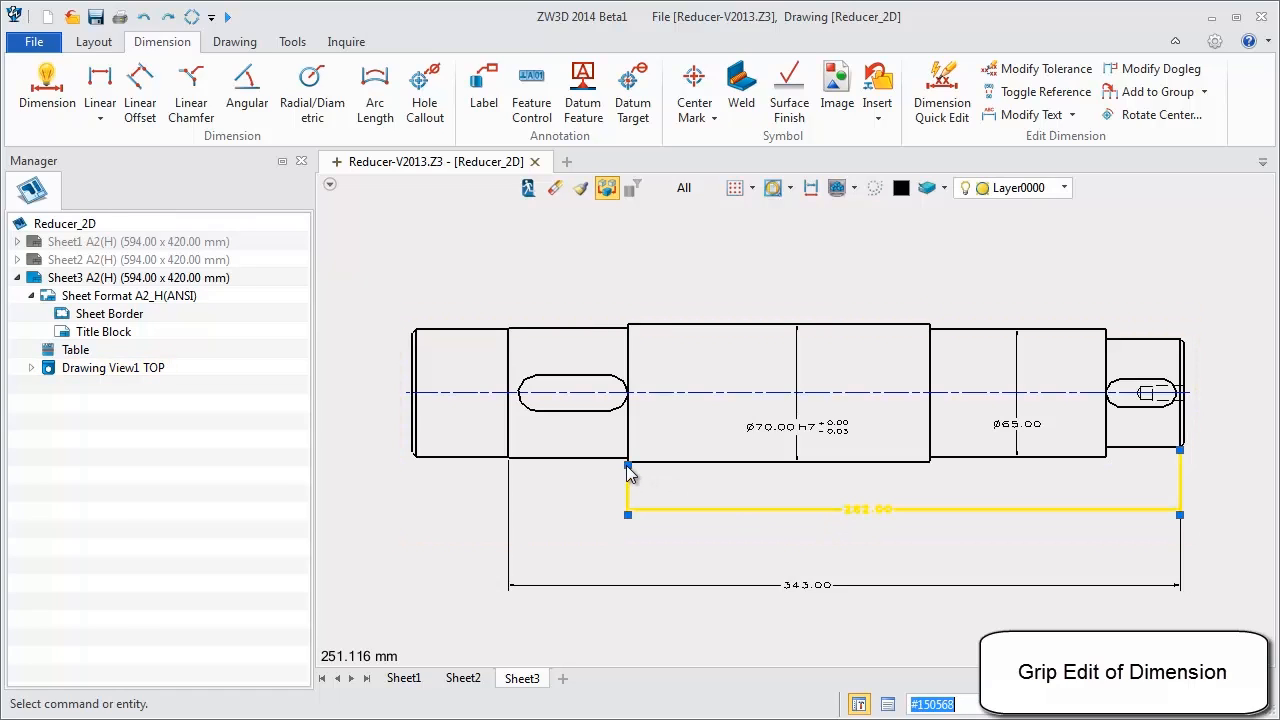
left_click(627, 463)
left_click(930, 467)
left_click(859, 510)
left_click(862, 510)
left_click(1042, 513)
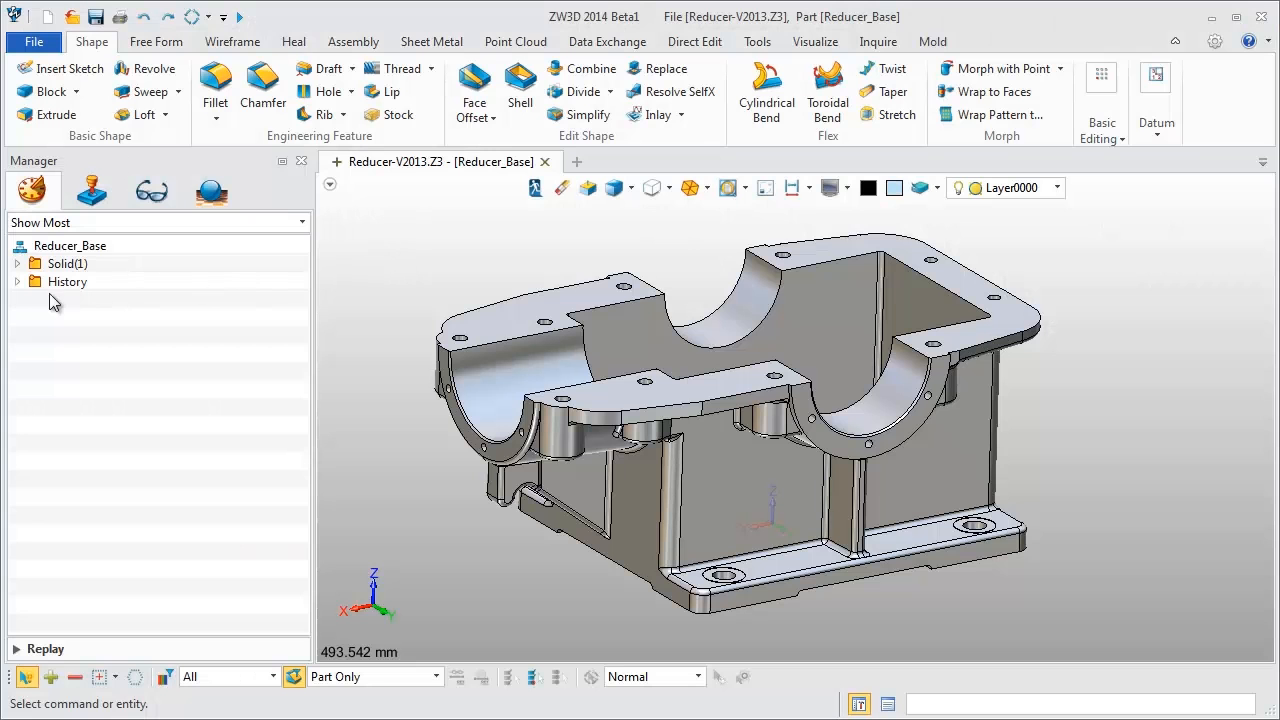
- Expand the Reducer_Base part's history and enable "Use feature frozen bar" in the Part configuration settings
left_click(17, 282)
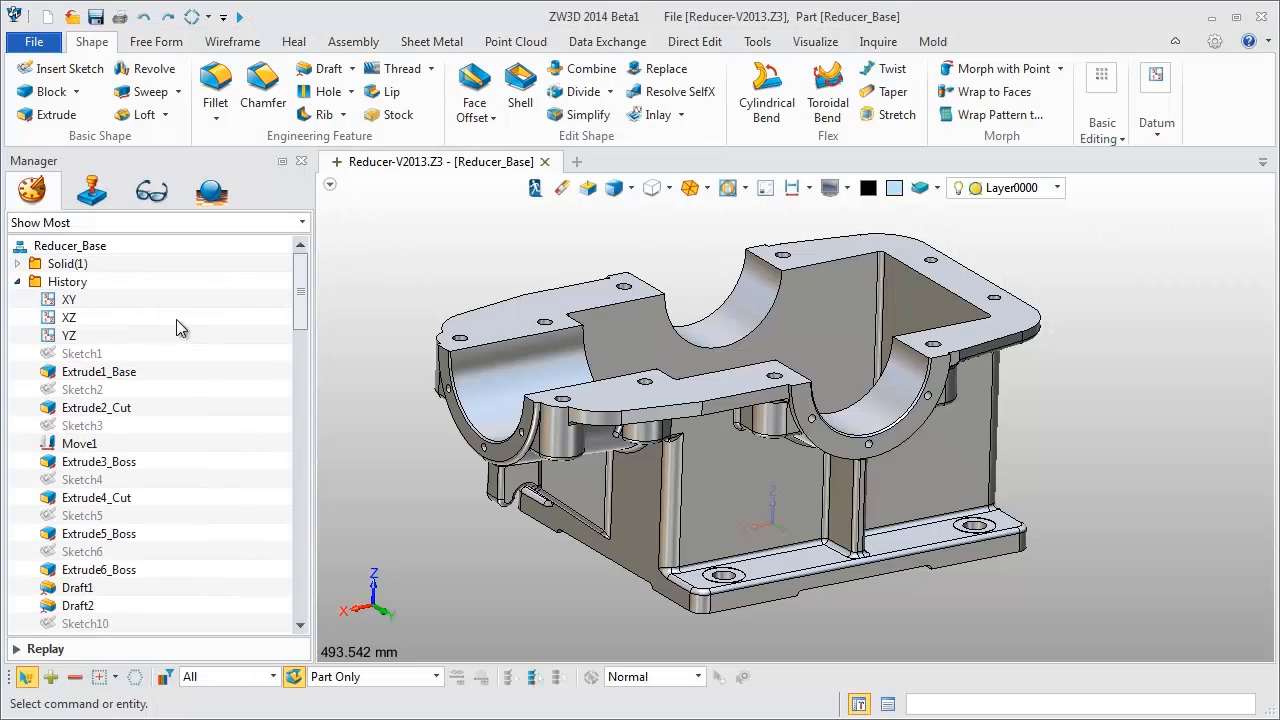
mouse_move(295, 294)
left_mouse_down()
mouse_move(290, 450)
mouse_move(295, 286)
left_mouse_up()
left_click(1216, 43)
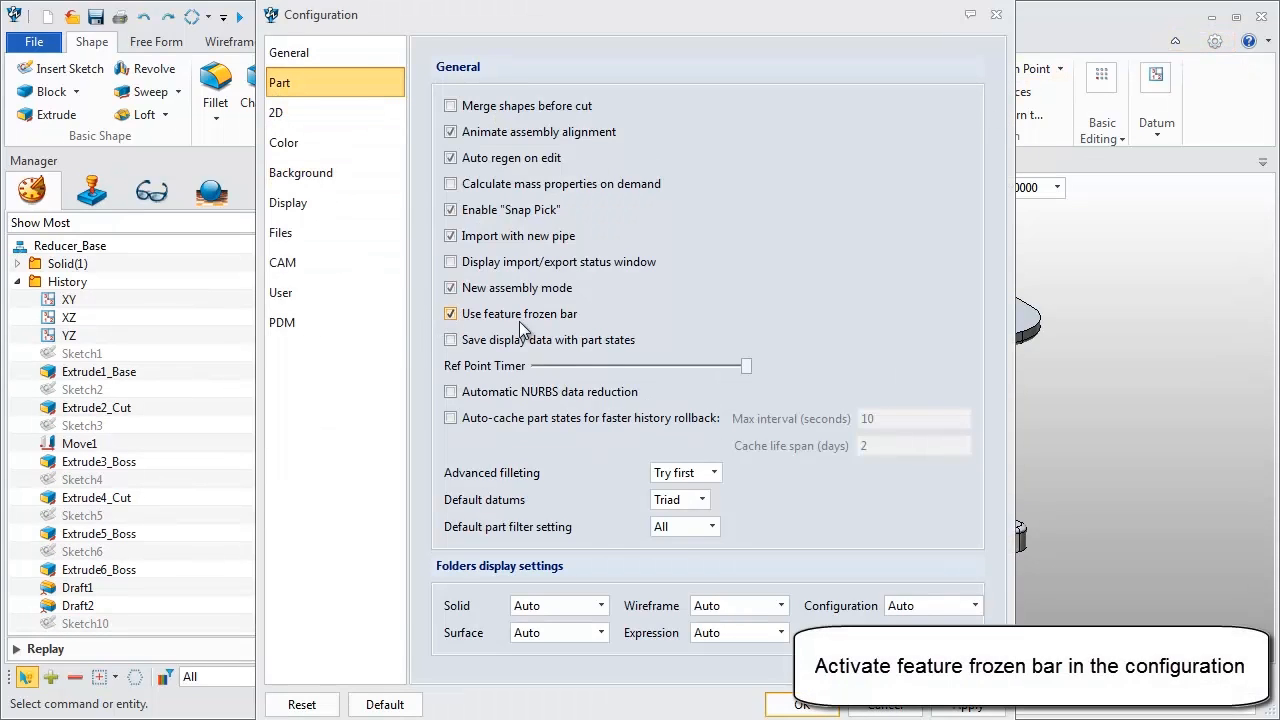
left_click(802, 704)
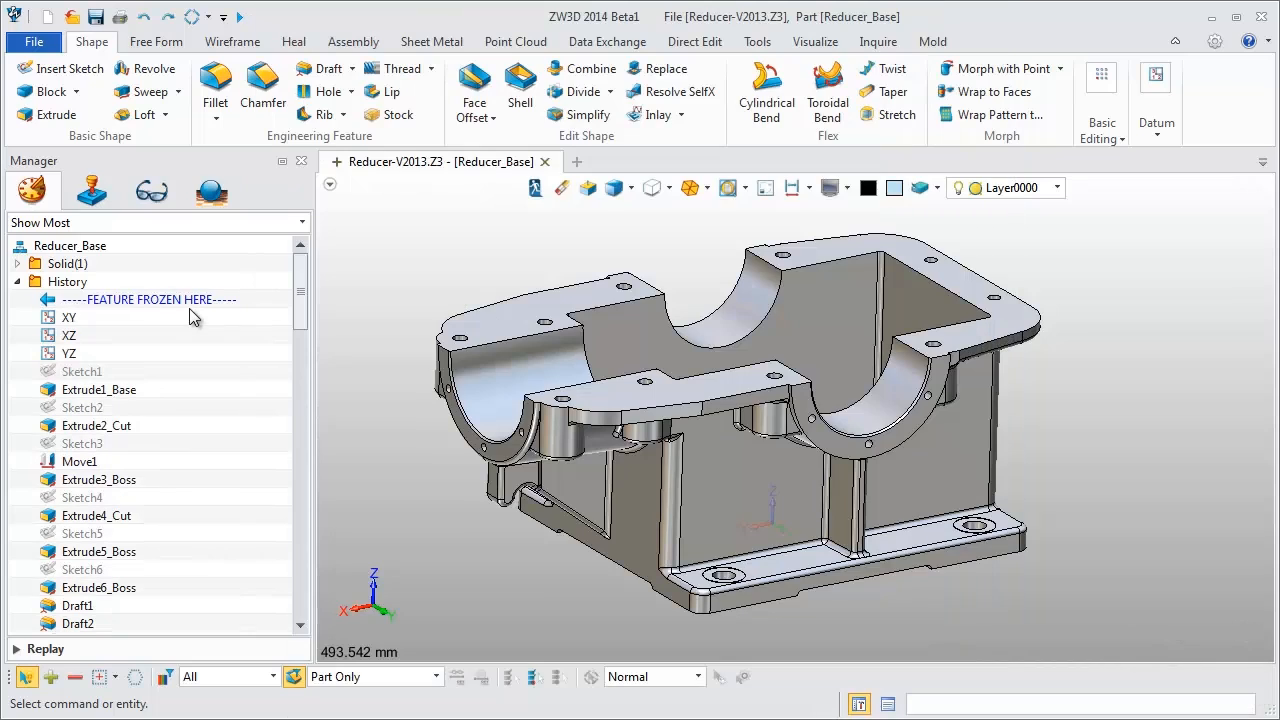
- Move the feature frozen bar down the history to just below Fillet23, freezing all the features above it
right_click(190, 302)
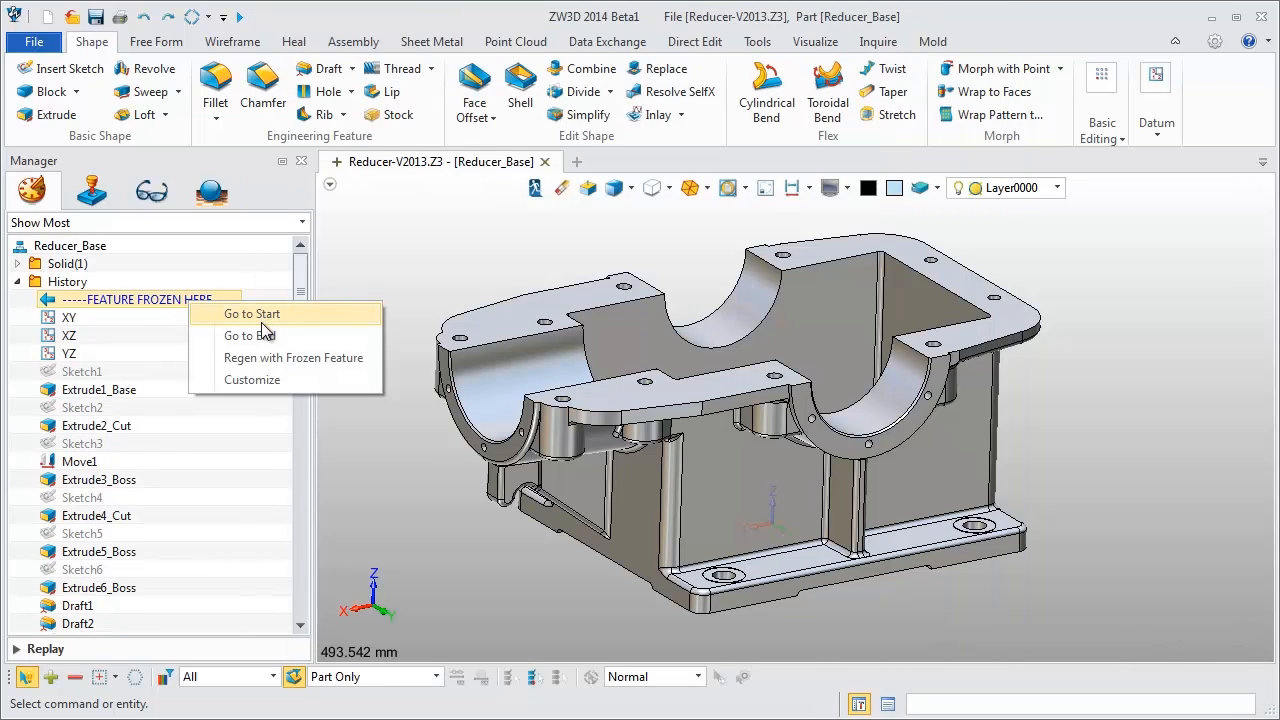
left_click(230, 298)
left_click_drag(203, 305, 206, 419)
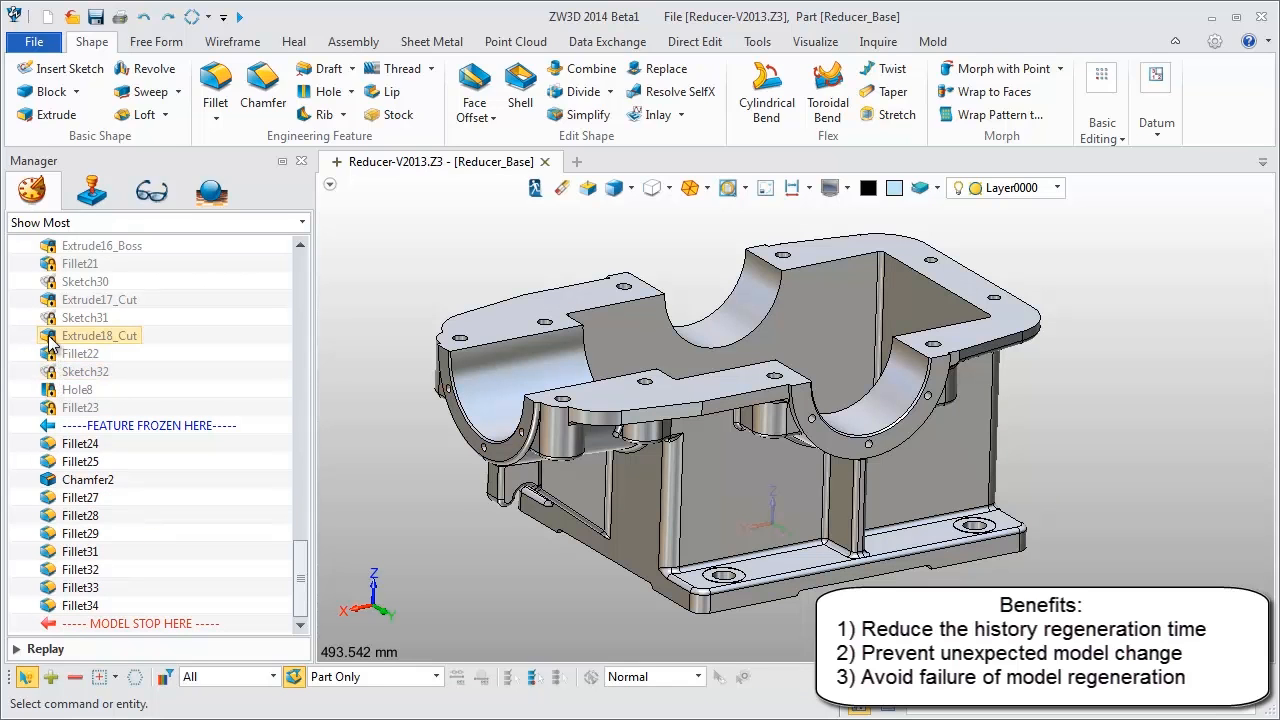
- Redefine Chamfer2, below the feature frozen bar, with a setback of 5 mm
mouse_move(303, 592)
left_mouse_down()
mouse_move(290, 456)
mouse_move(311, 543)
mouse_move(305, 612)
left_mouse_up()
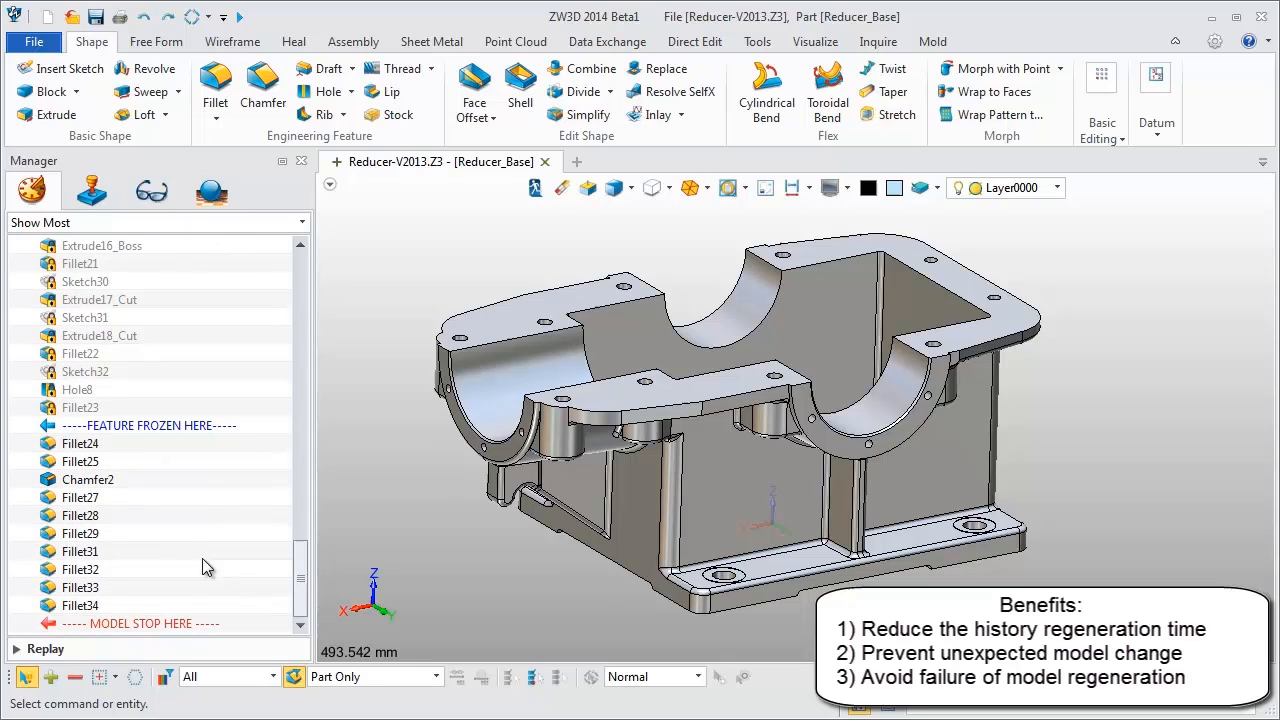
left_click(110, 484)
right_click(108, 484)
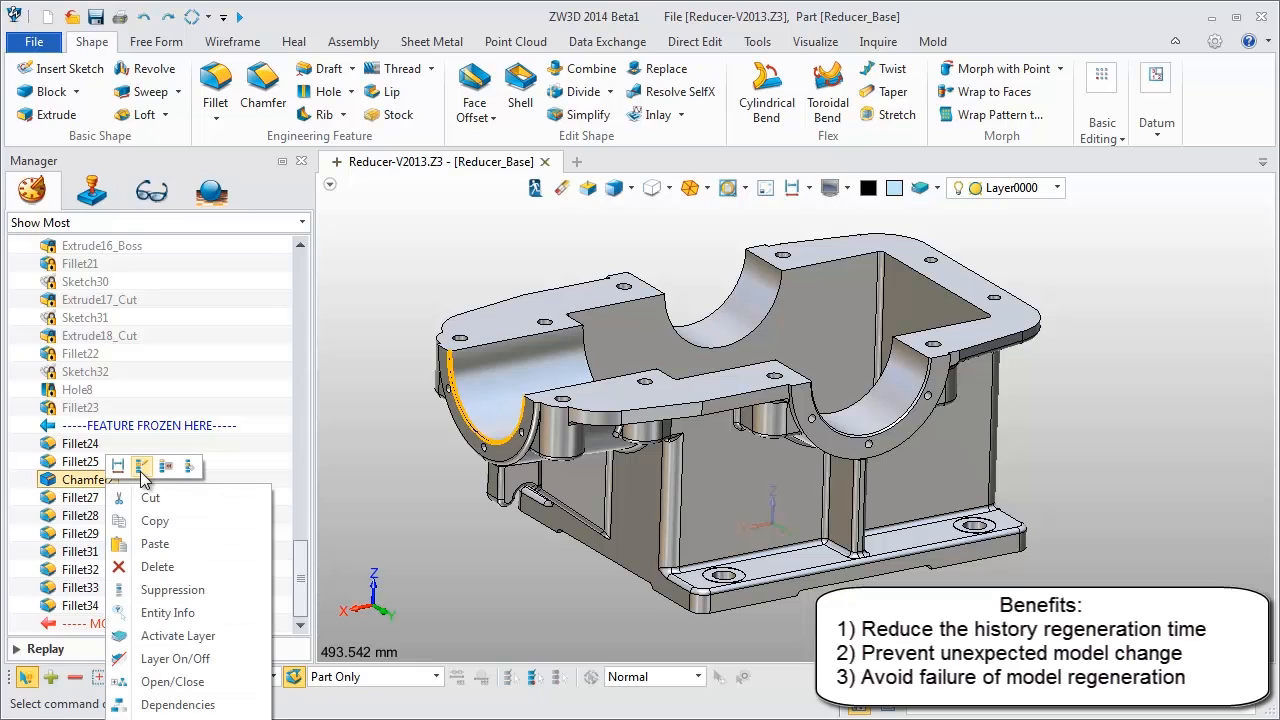
left_click(141, 470)
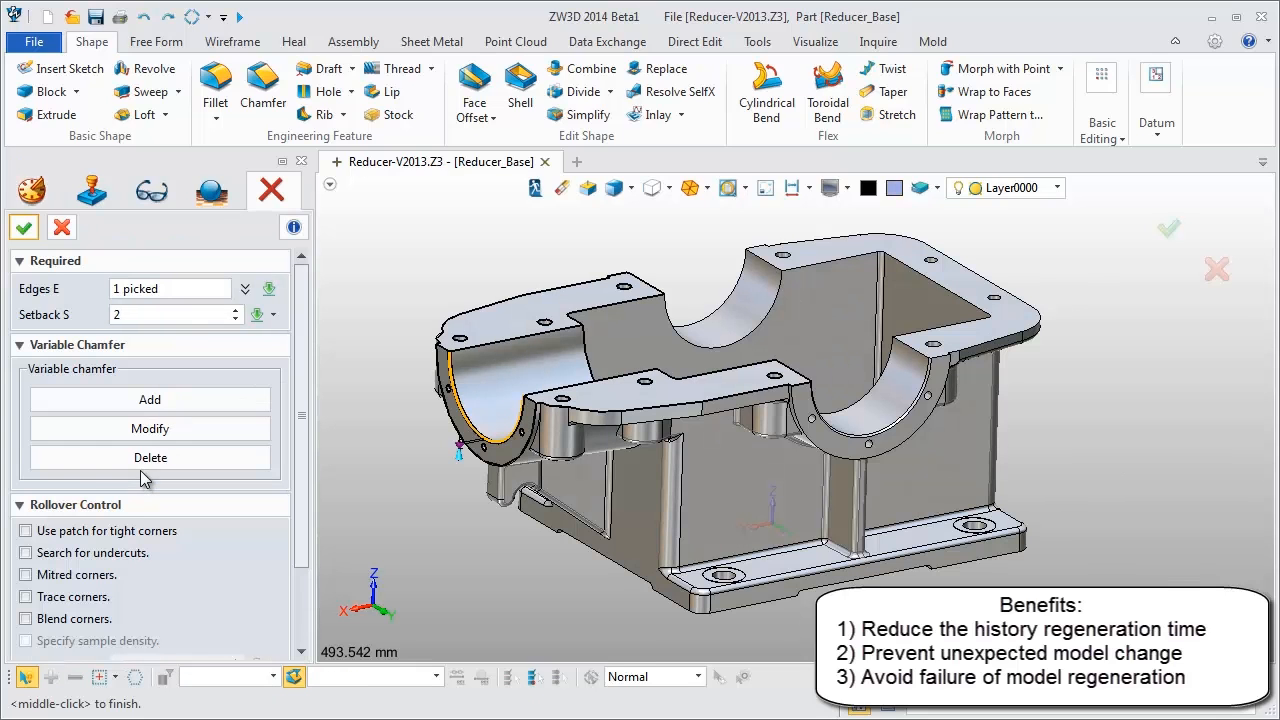
left_click(147, 315)
scroll(147, 317, "up", 1)
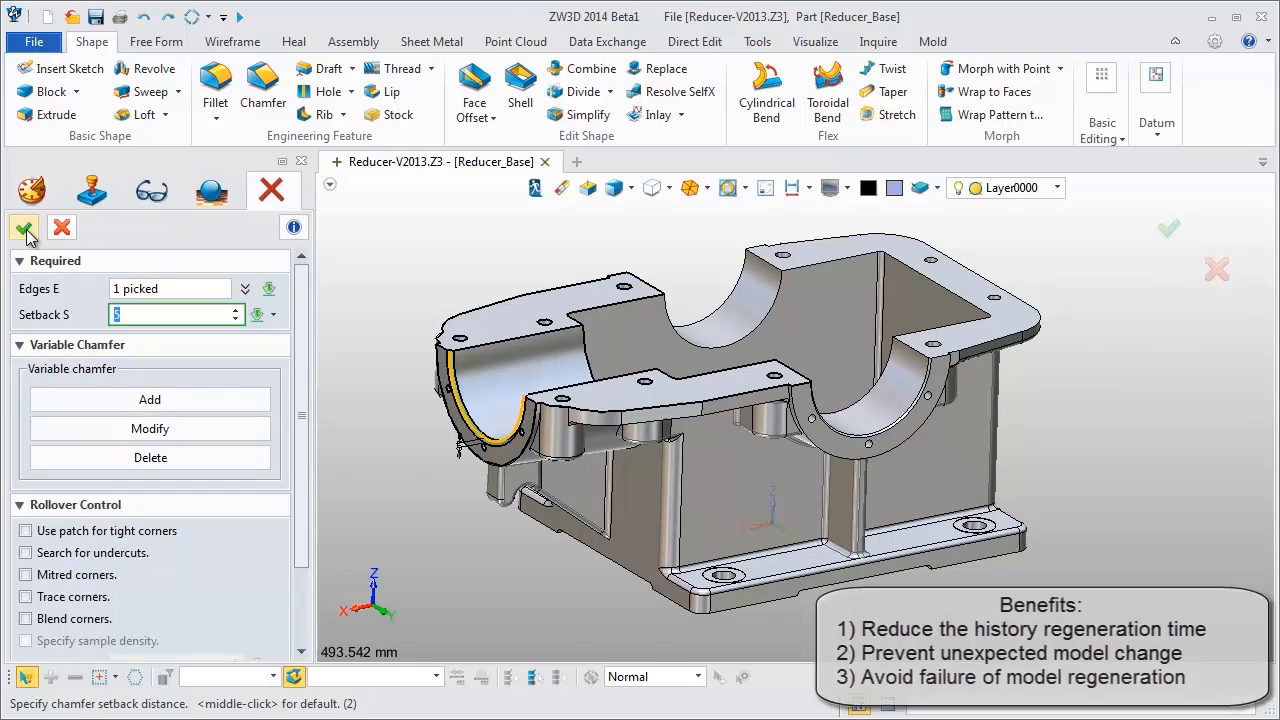
left_click(24, 228)
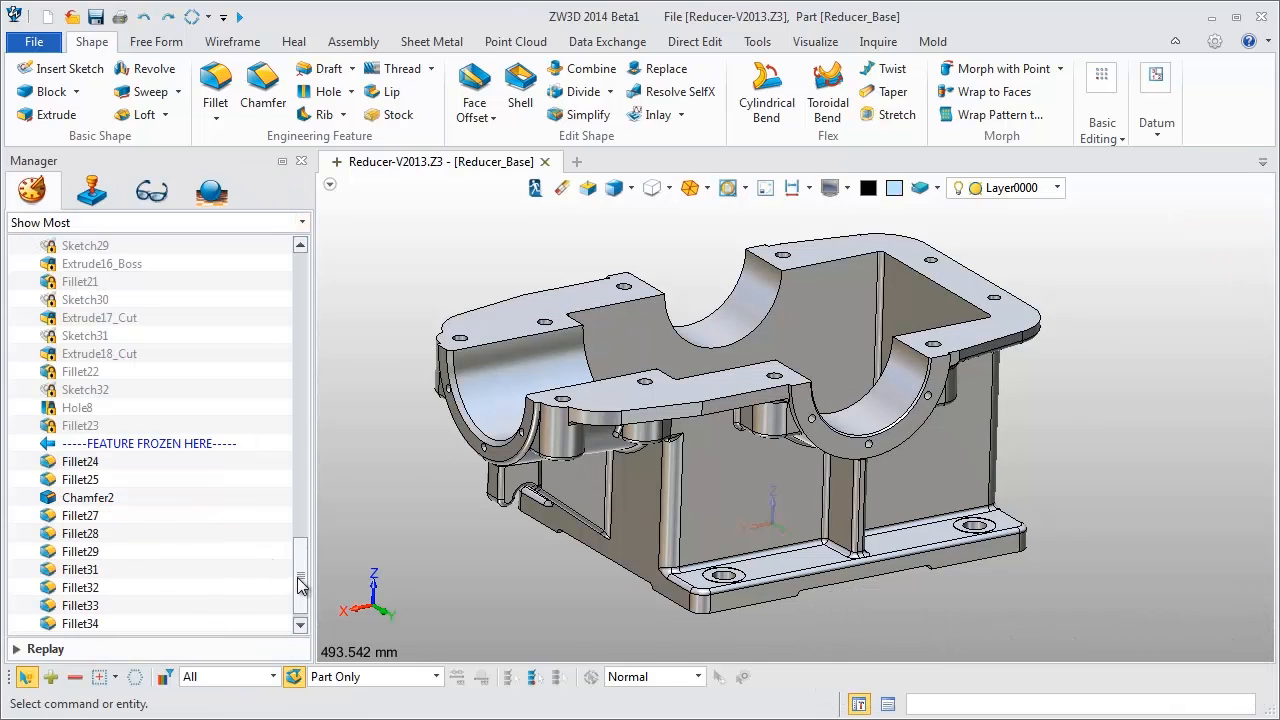
left_click_drag(305, 577, 279, 275)
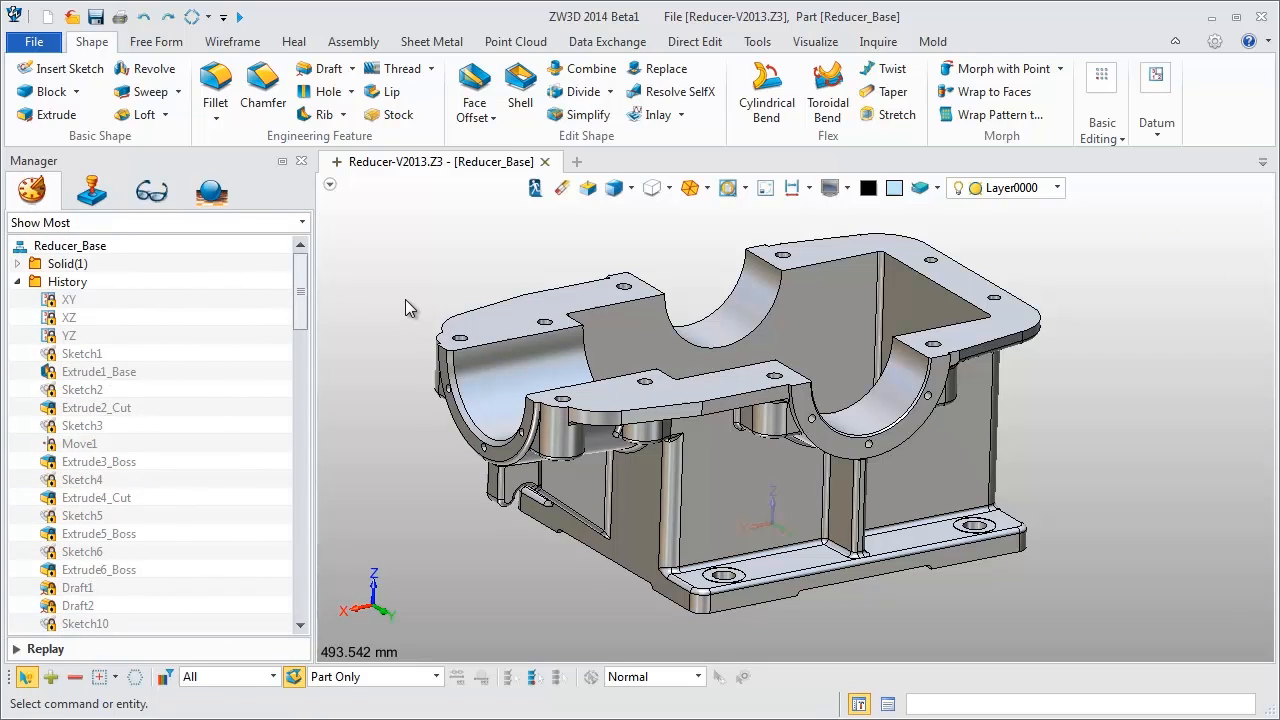
left_click_drag(304, 317, 309, 608)
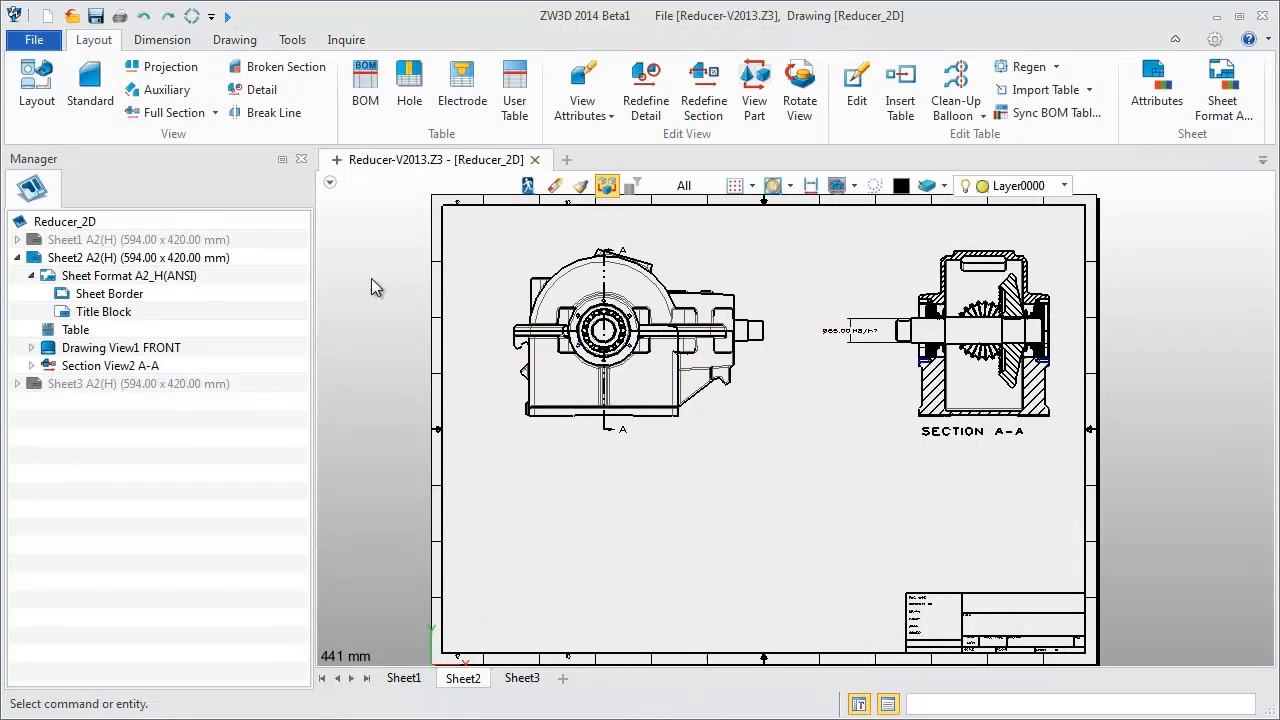
- Create a BOM table from the front view on Sheet2 and place it in the empty area below that view
left_click(366, 100)
left_click(560, 330)
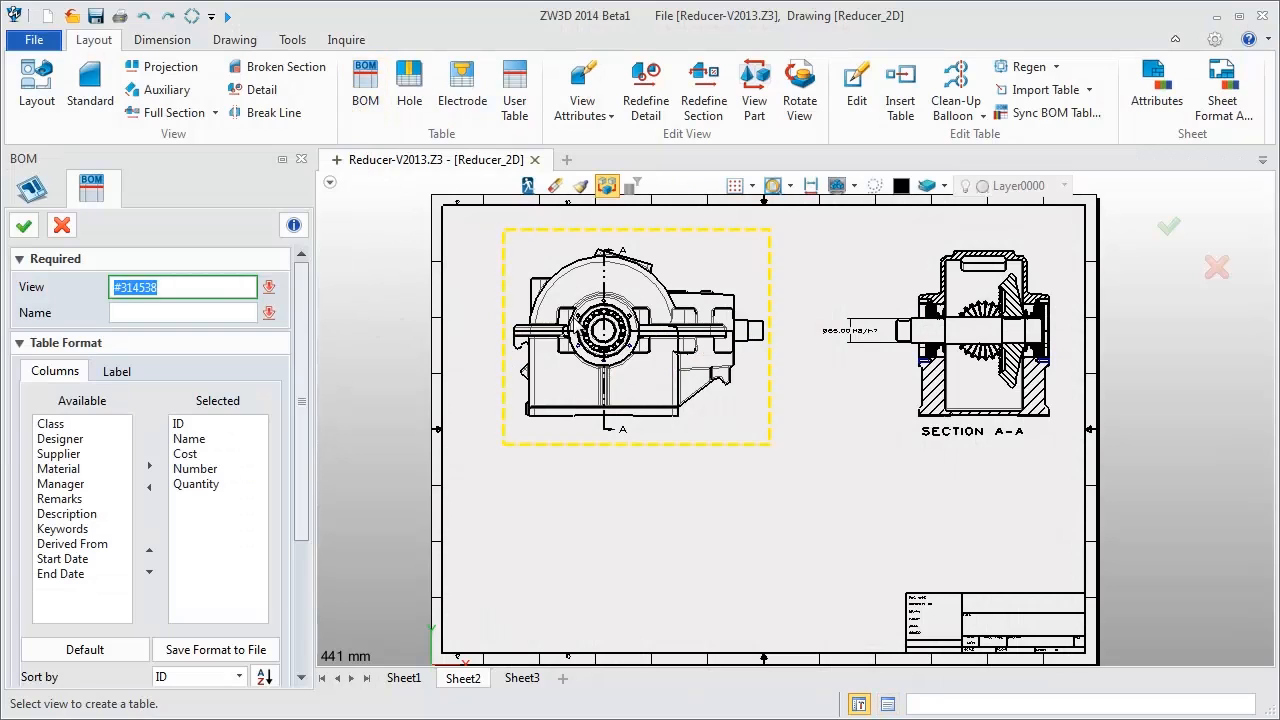
left_click(24, 225)
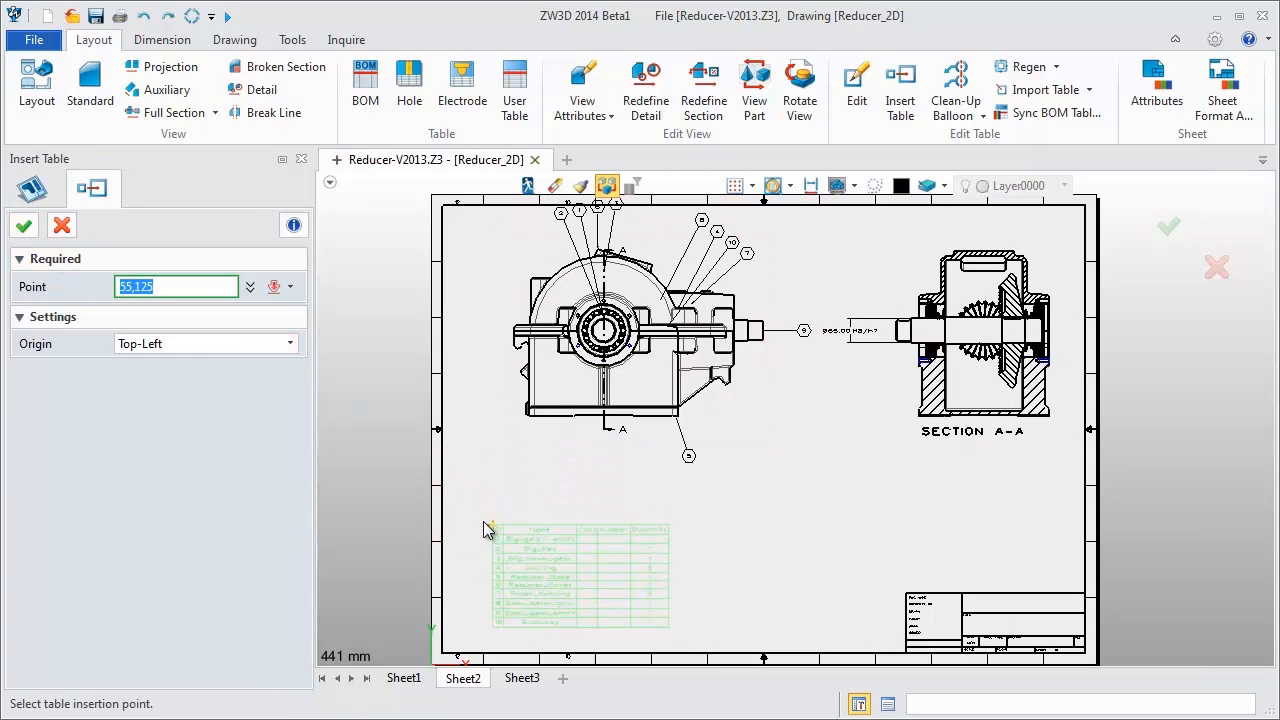
left_click(467, 489)
middle_click(664, 552)
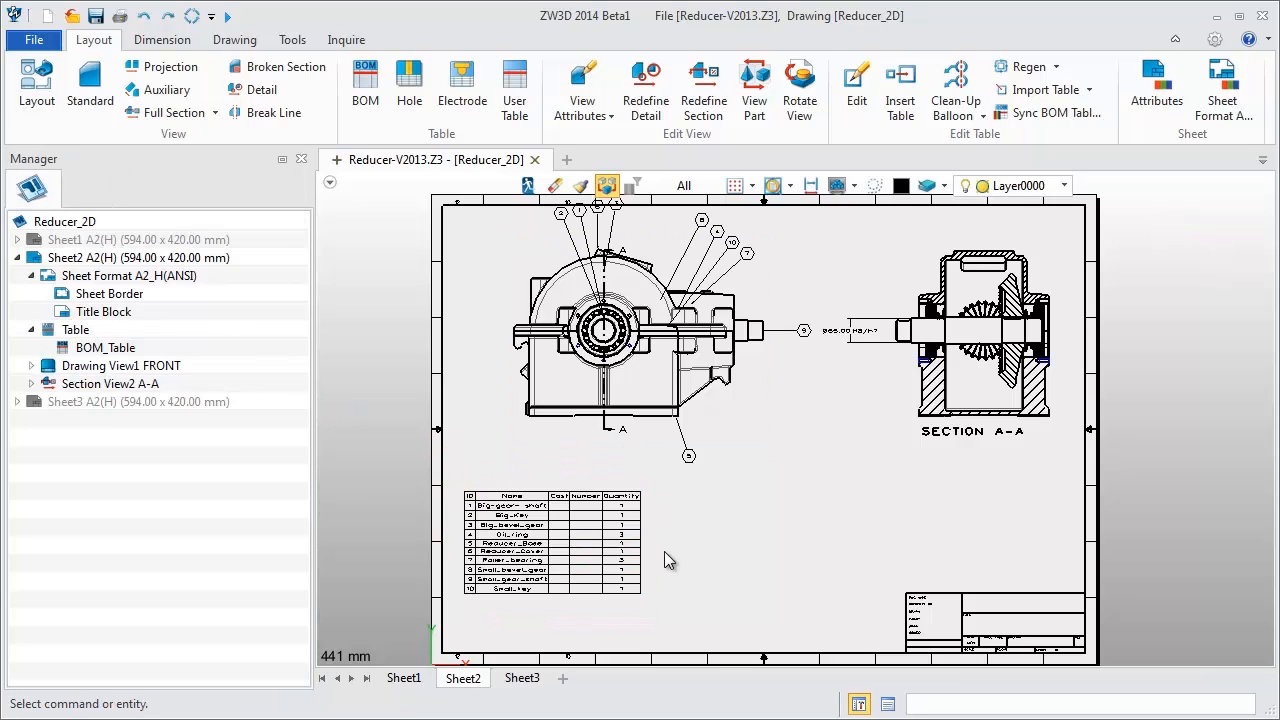
- Activate the whole BOM table for editing and add an empty row below its last row
scroll(490, 458, "up", 3)
middle_click_drag(414, 316, 405, 285)
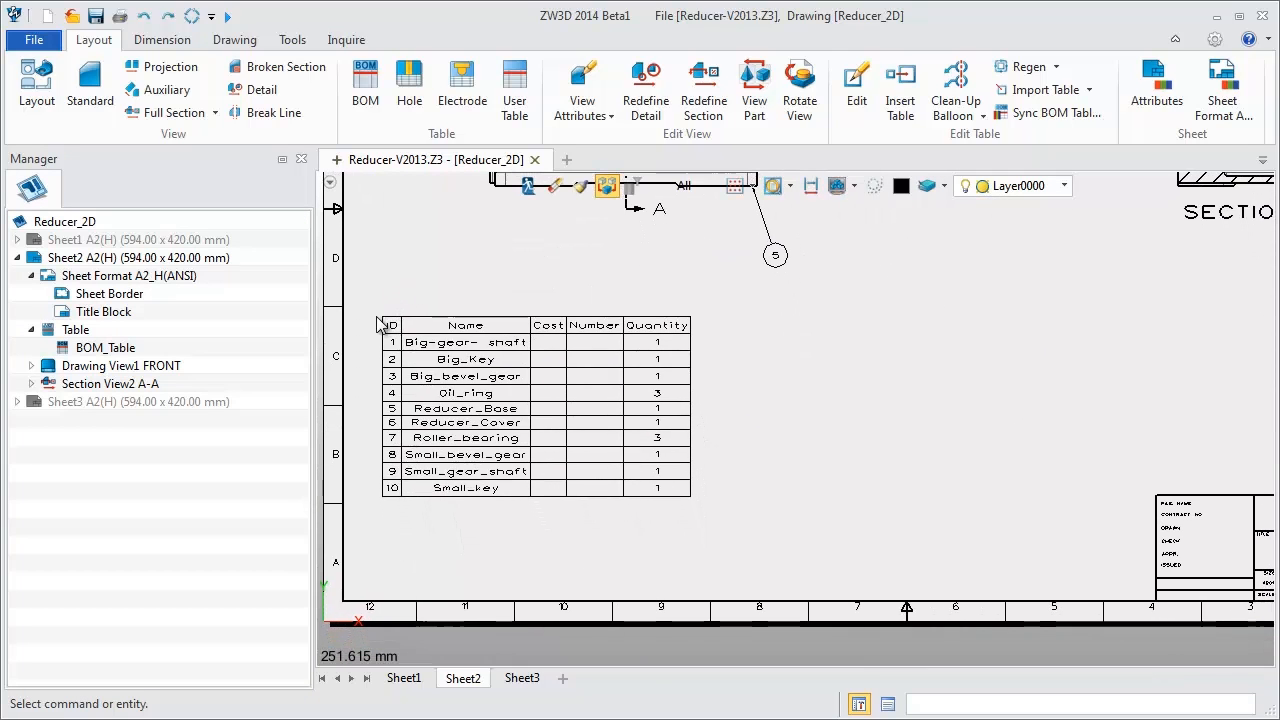
left_click(383, 326)
left_click_drag(377, 311, 407, 321)
double_click(416, 340)
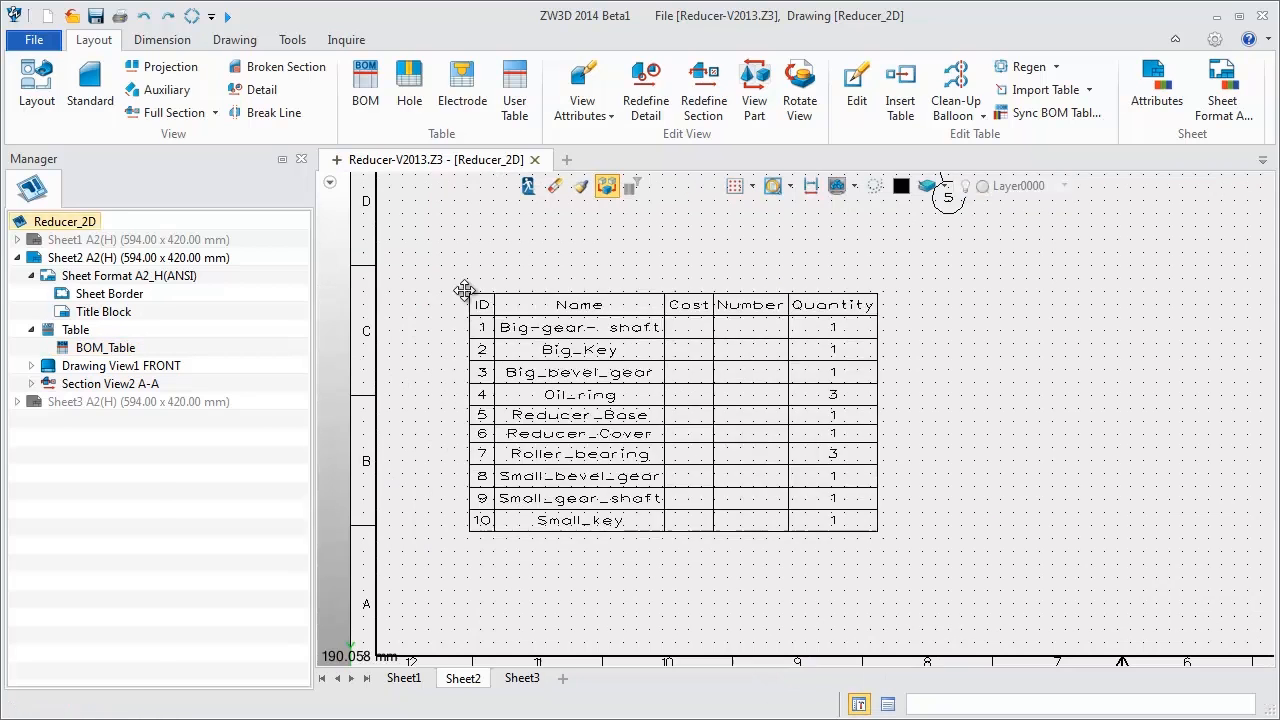
left_click(462, 287)
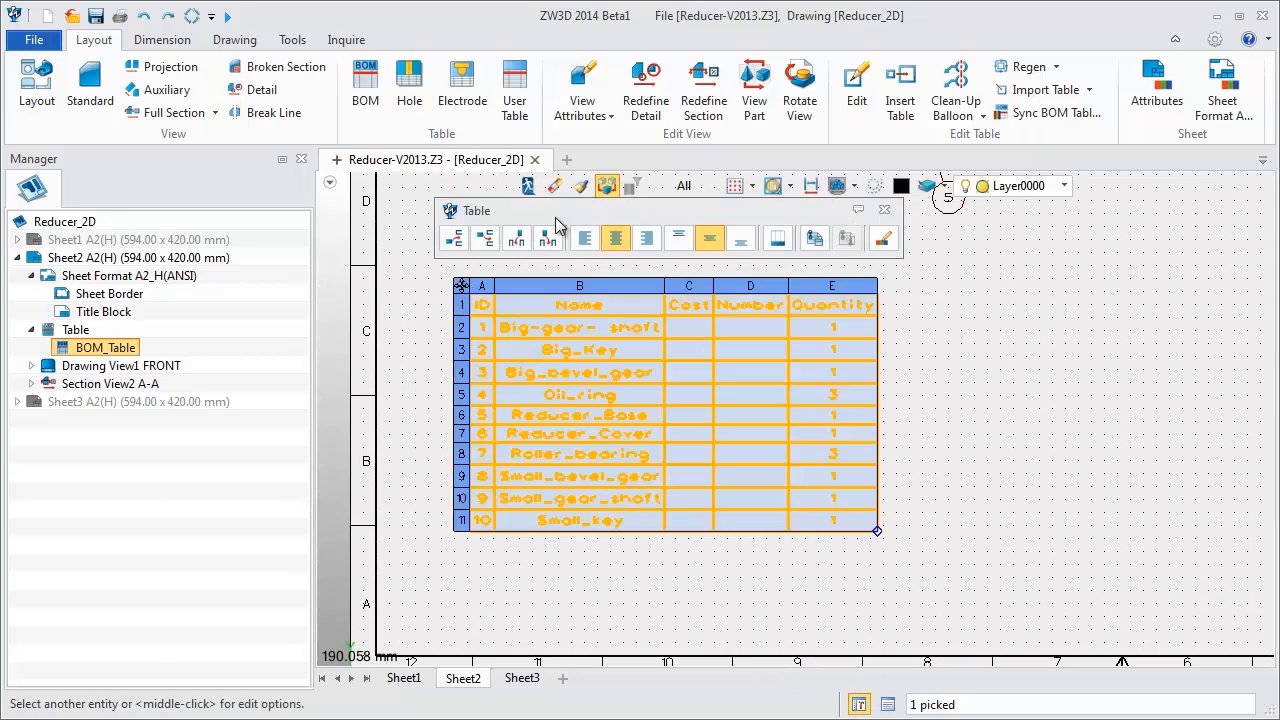
left_click(486, 240)
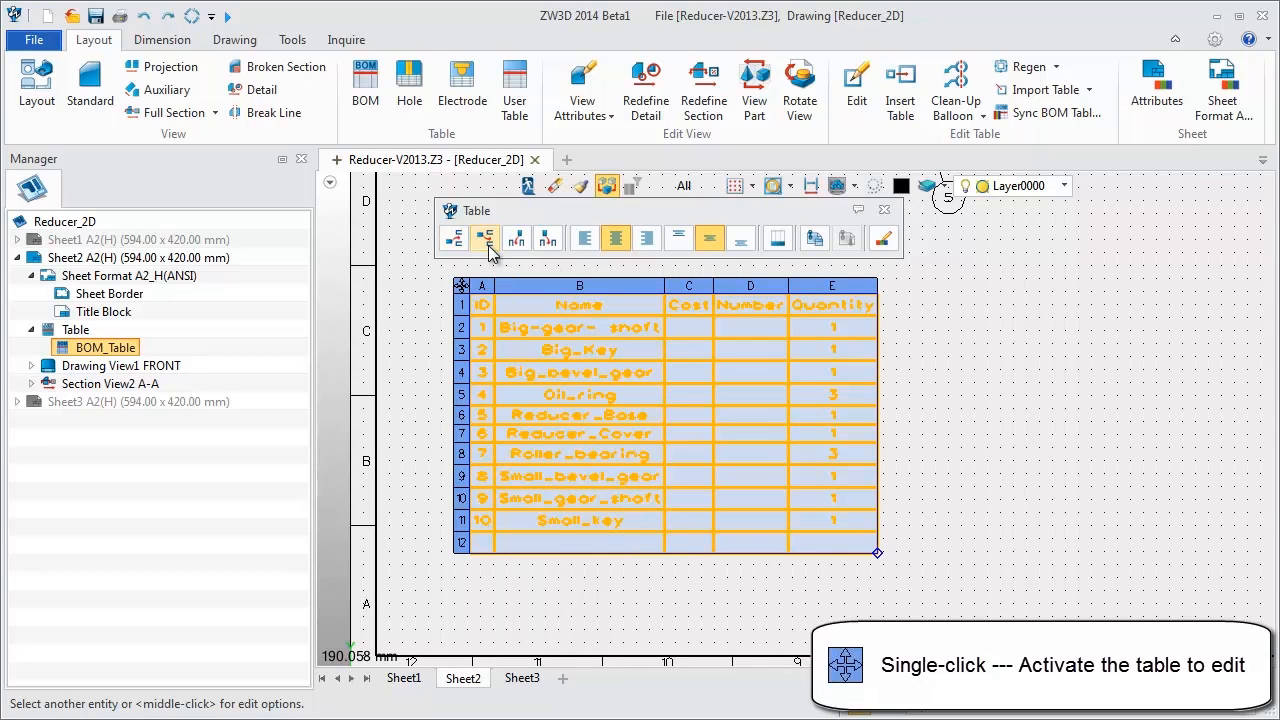
- Add a column after Quantity in the BOM table with the End Date property
left_click(547, 240)
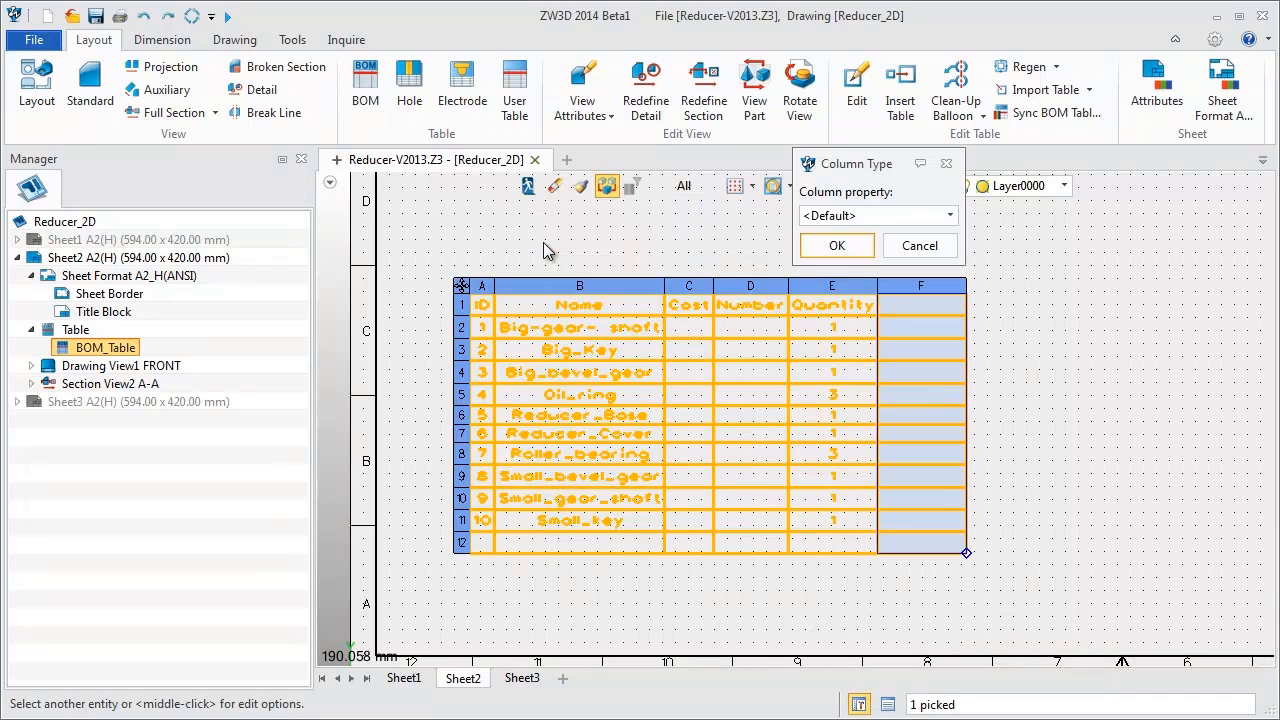
left_click(950, 217)
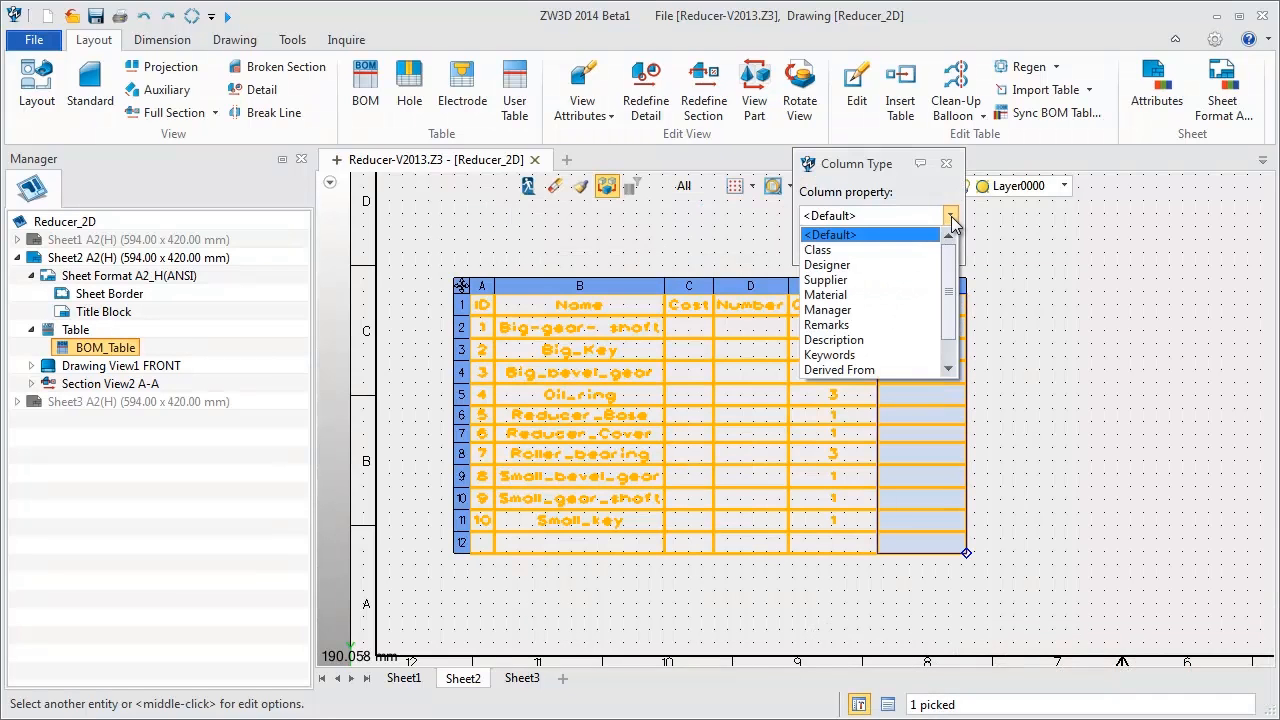
left_click_drag(949, 296, 949, 320)
left_click(835, 369)
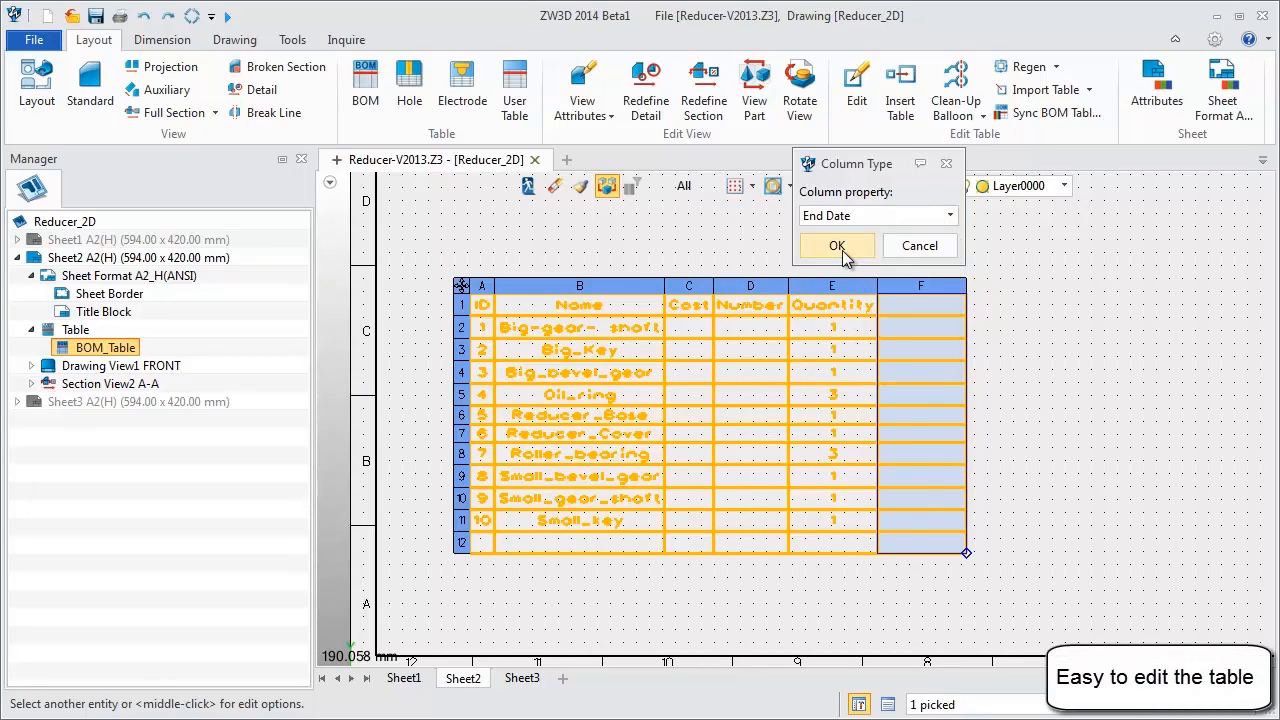
left_click(838, 246)
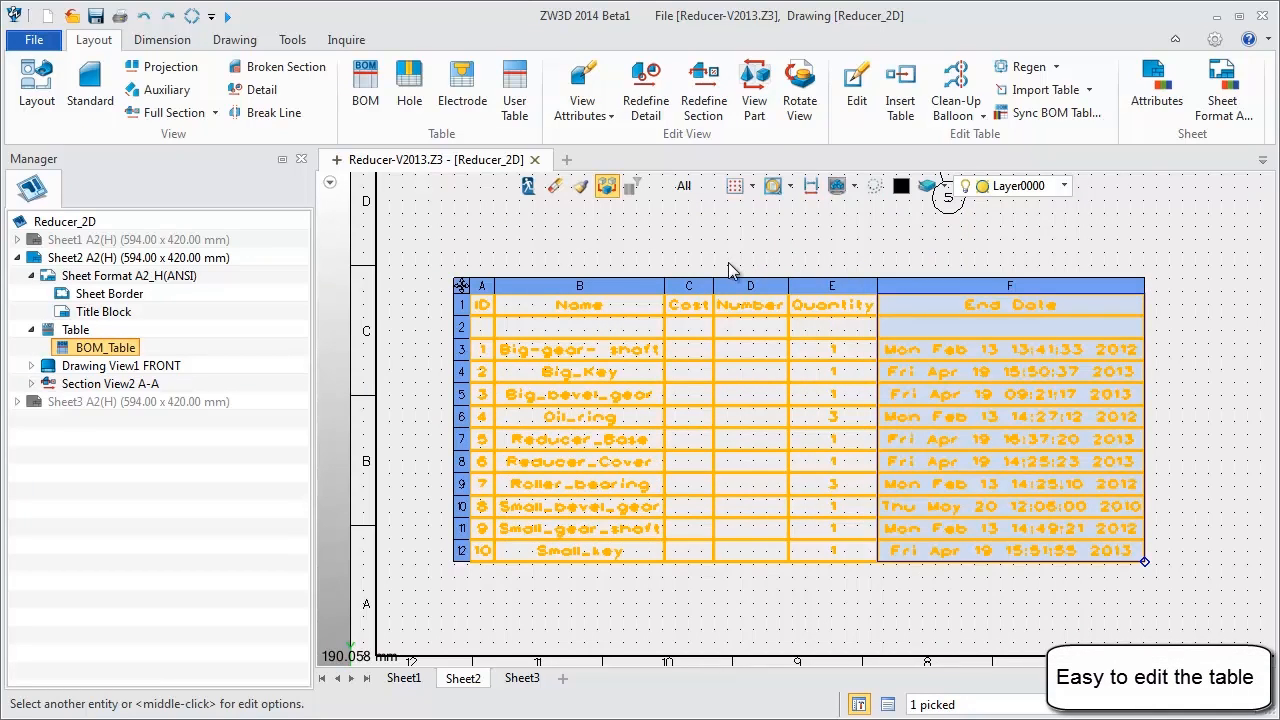
- Delete the Cost and Number columns from the BOM table
middle_click_drag(728, 264, 698, 268)
left_click(645, 294)
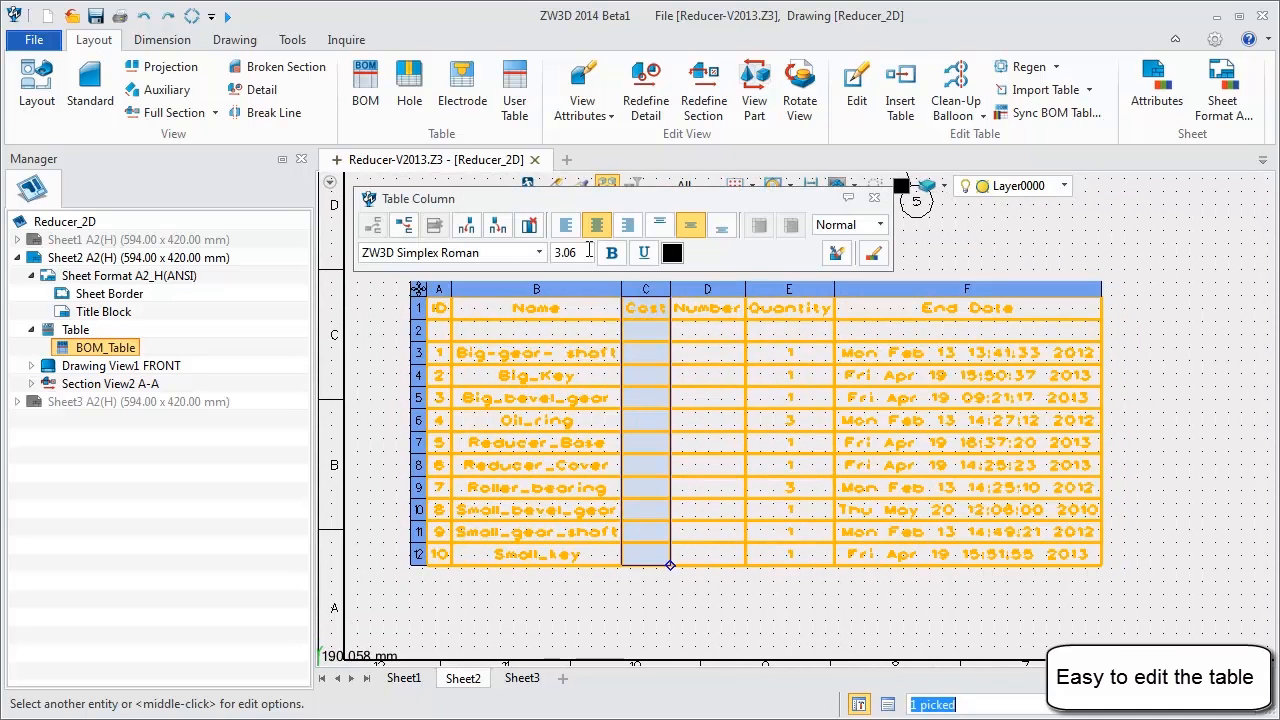
left_click(529, 224)
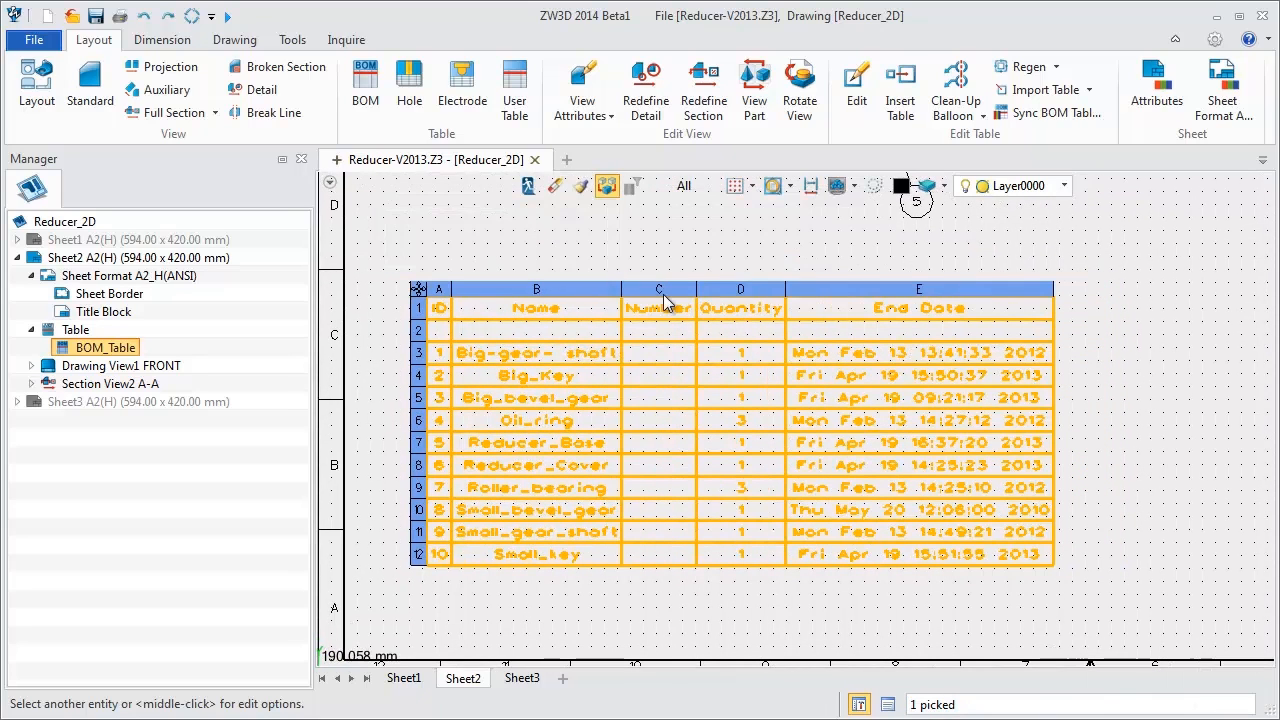
left_click(662, 291)
left_click(529, 224)
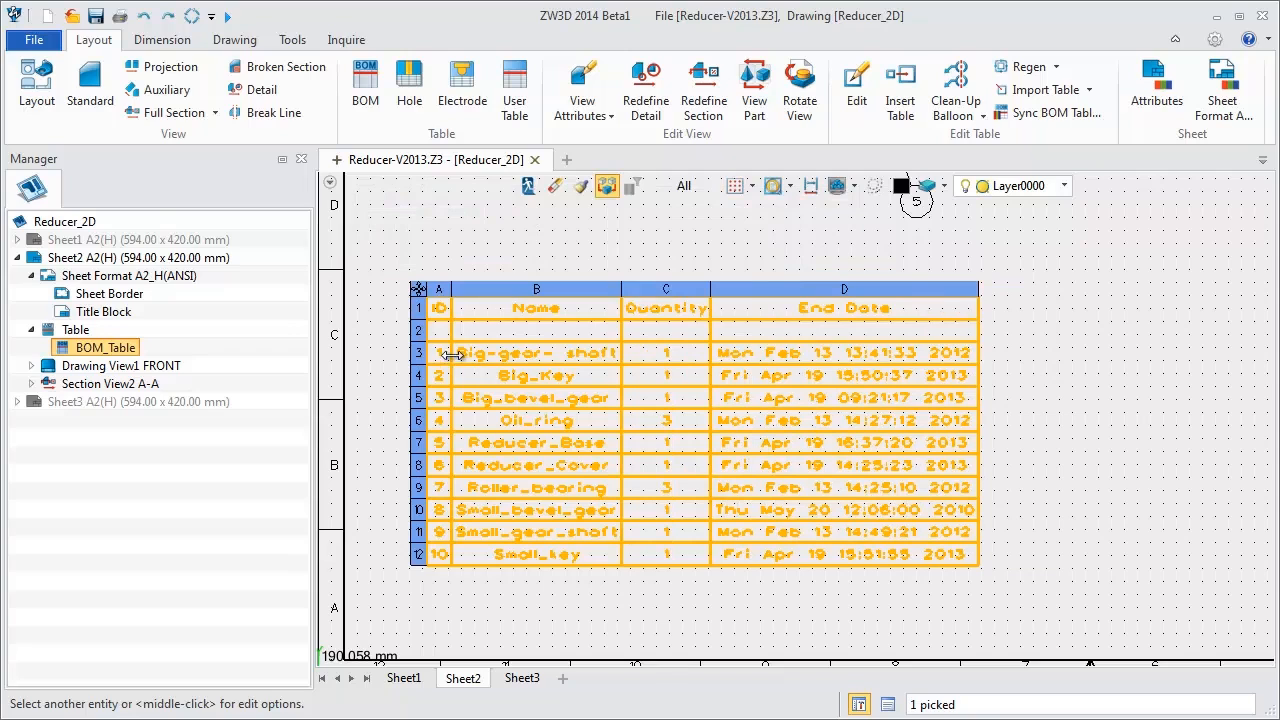
- Delete the empty row under the BOM table's header and deselect the table
left_click(419, 331)
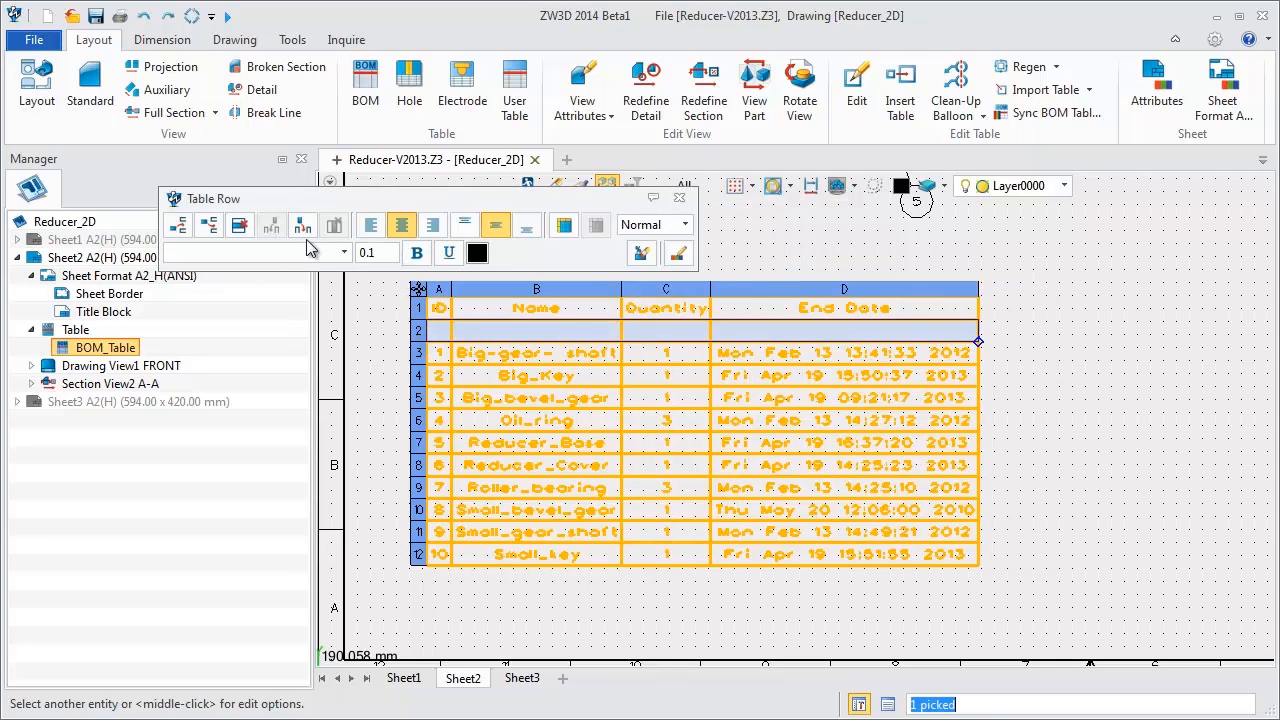
left_click(241, 228)
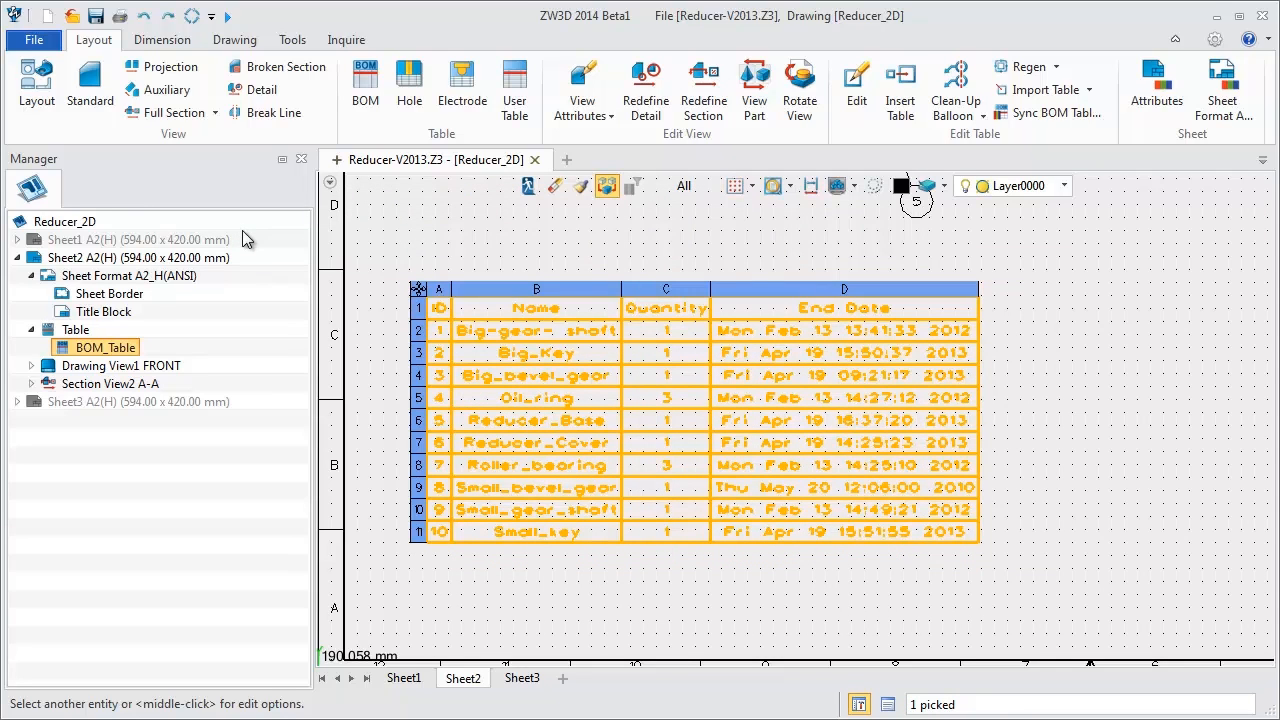
left_click(437, 224)
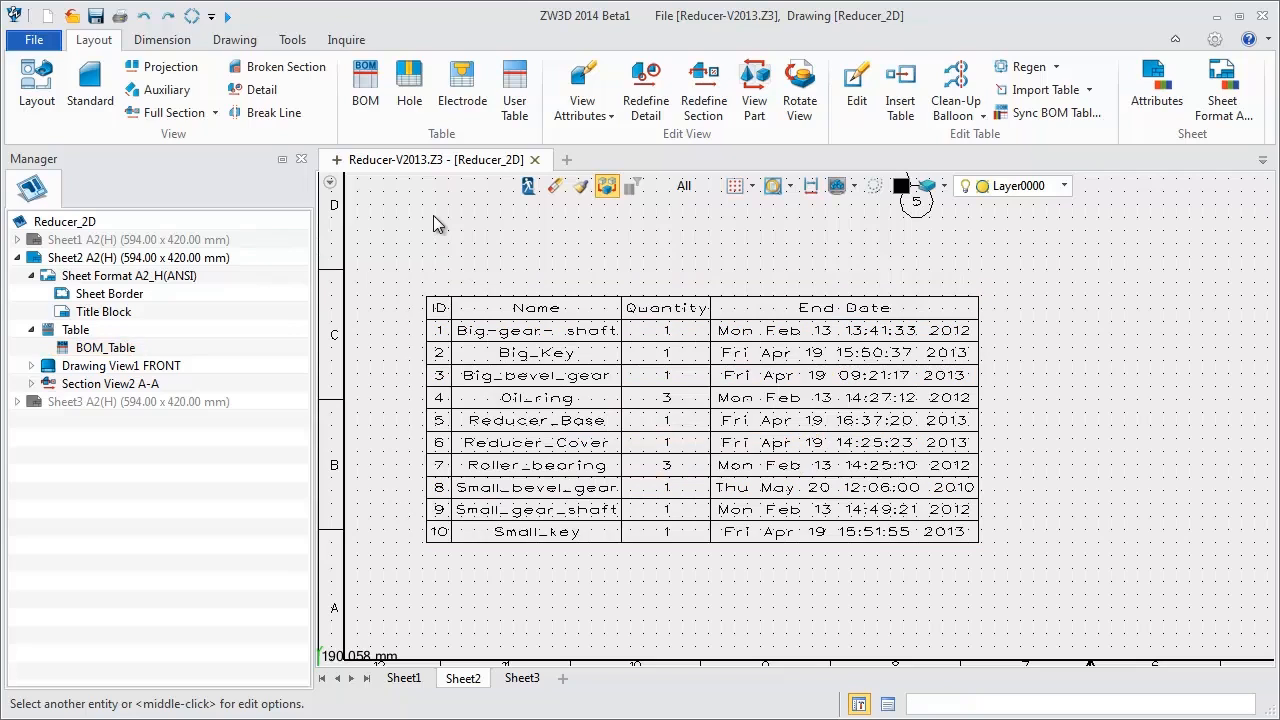
- Try right and center alignment on the BOM table's Name column, then left-align it
left_click(548, 300)
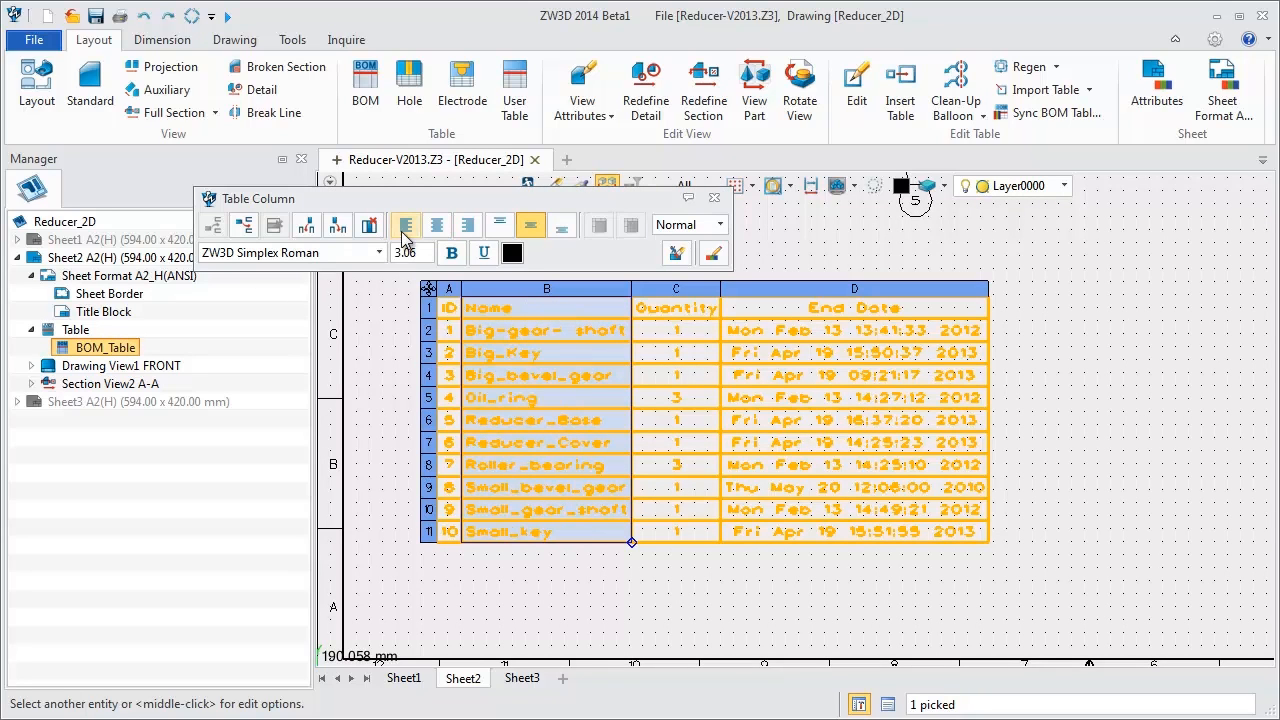
left_click(471, 229)
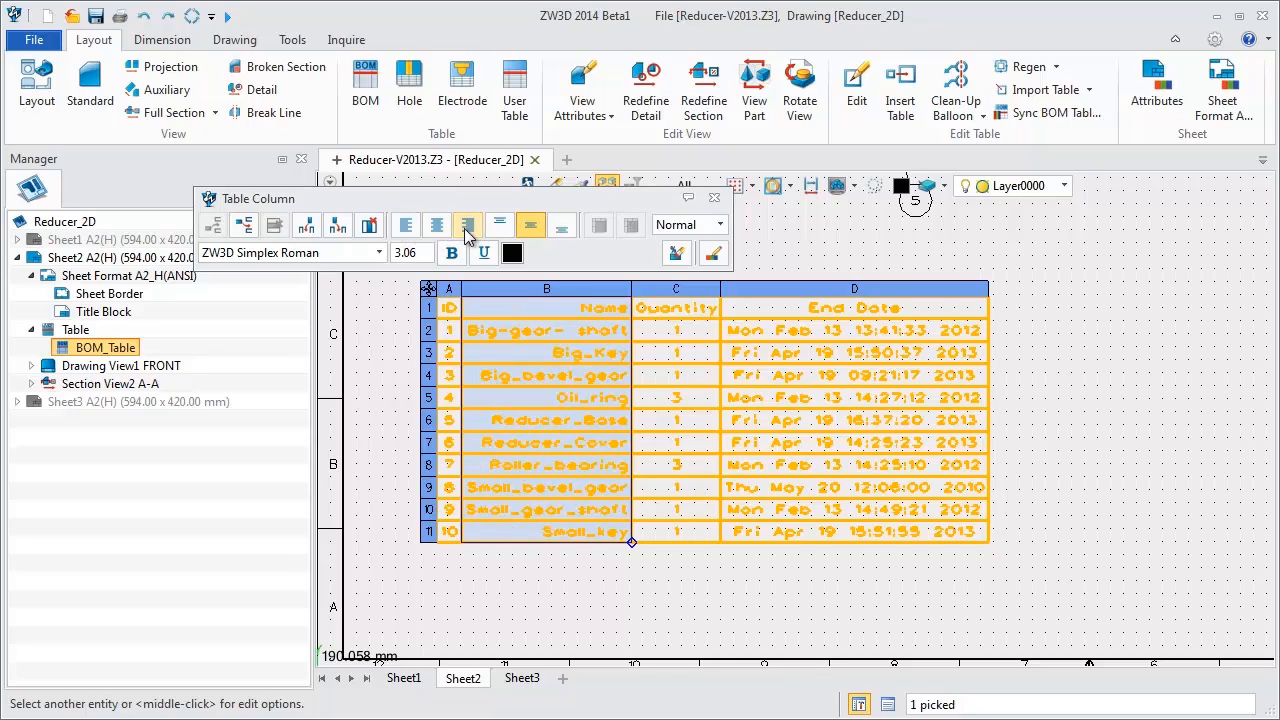
left_click(436, 225)
left_click(405, 225)
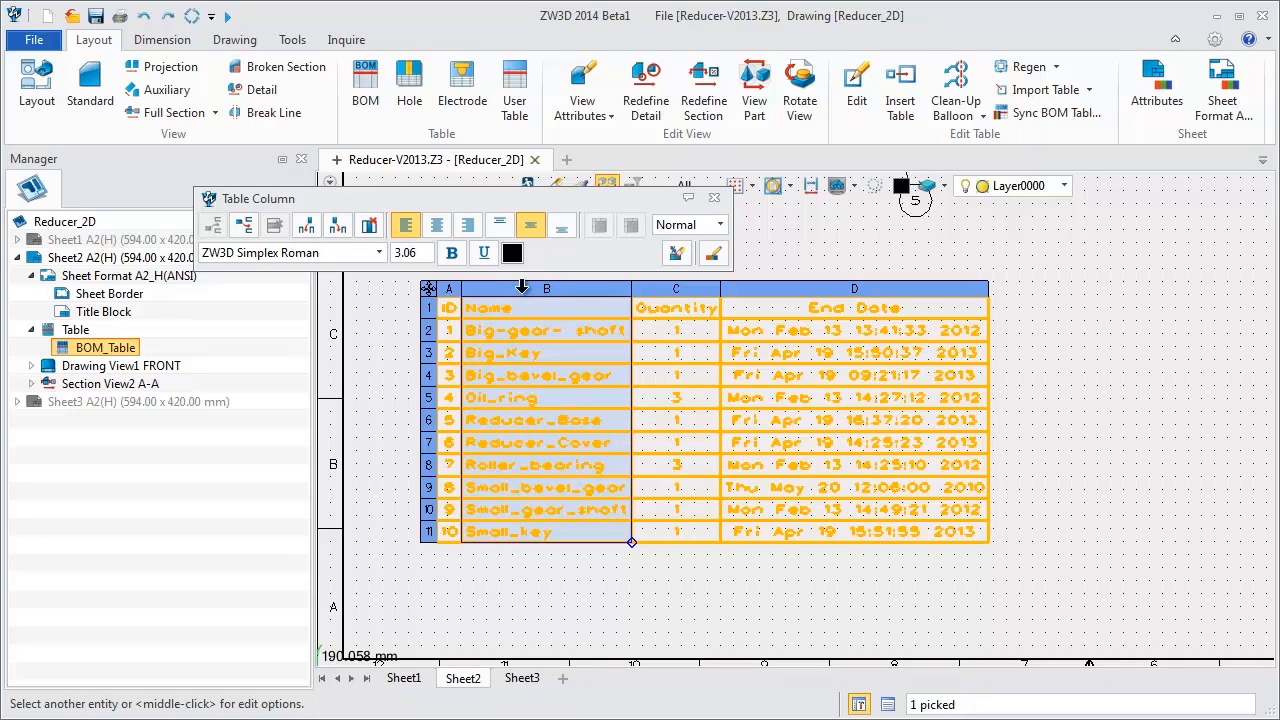
- Center-align only the Name header cell of the BOM table
left_click(536, 309)
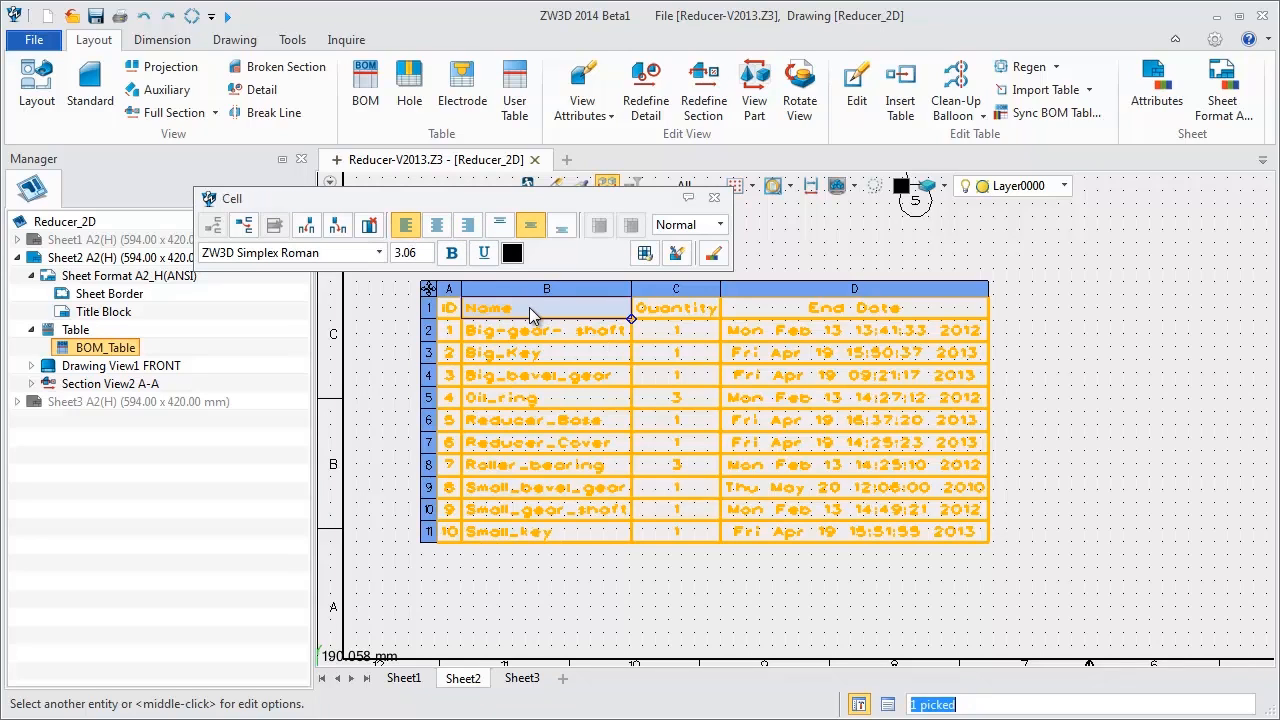
left_click(437, 228)
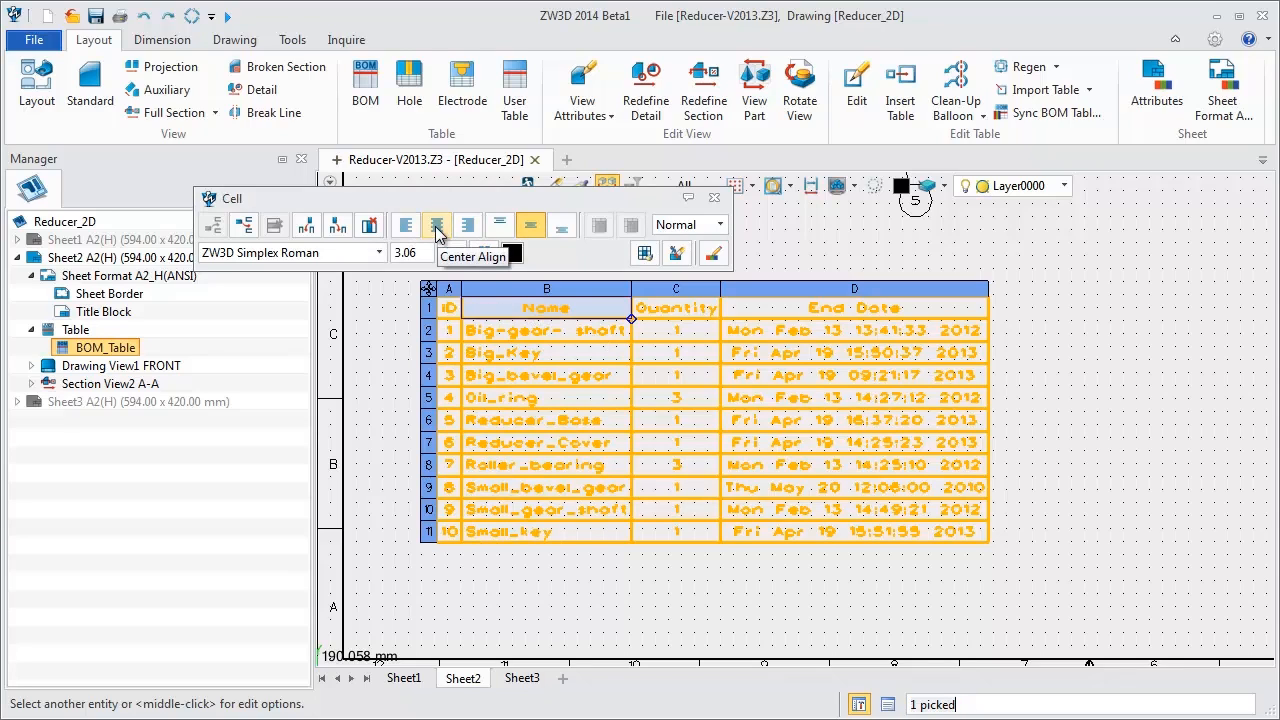
left_click(714, 198)
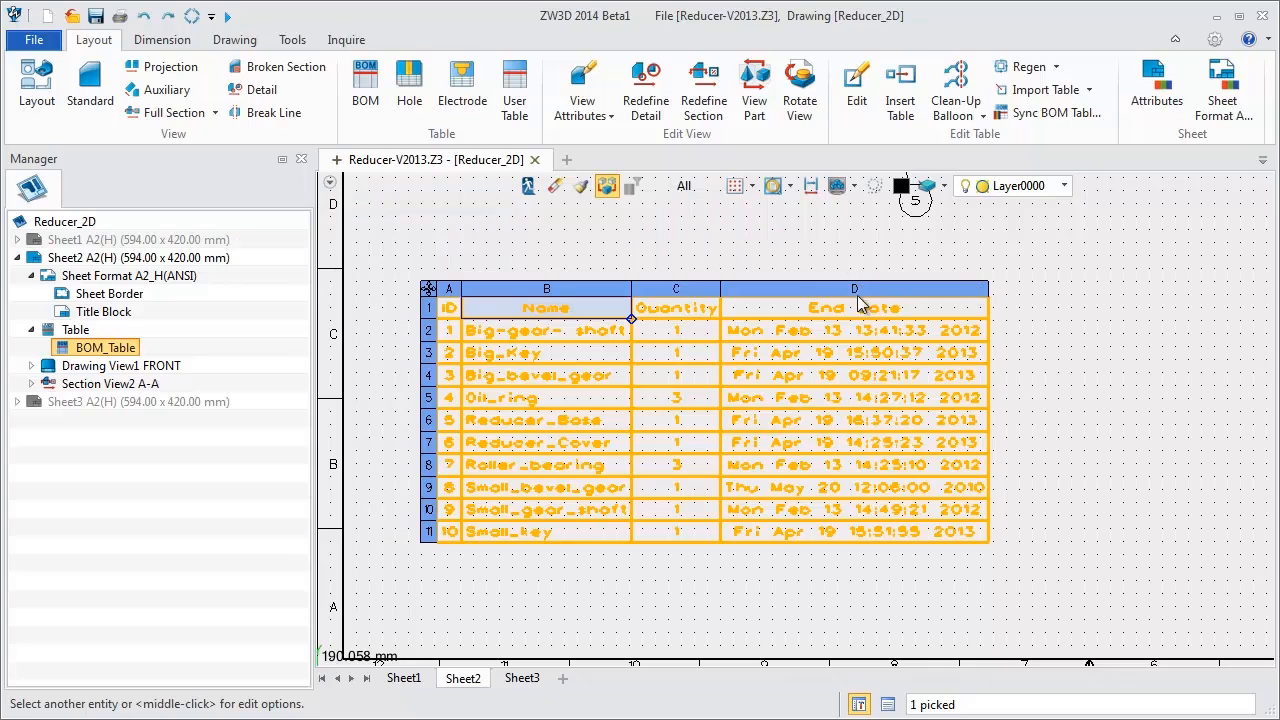
- Change the End Date column's property to Description
left_click(858, 308)
left_click(856, 291)
double_click(857, 293)
left_click(793, 220)
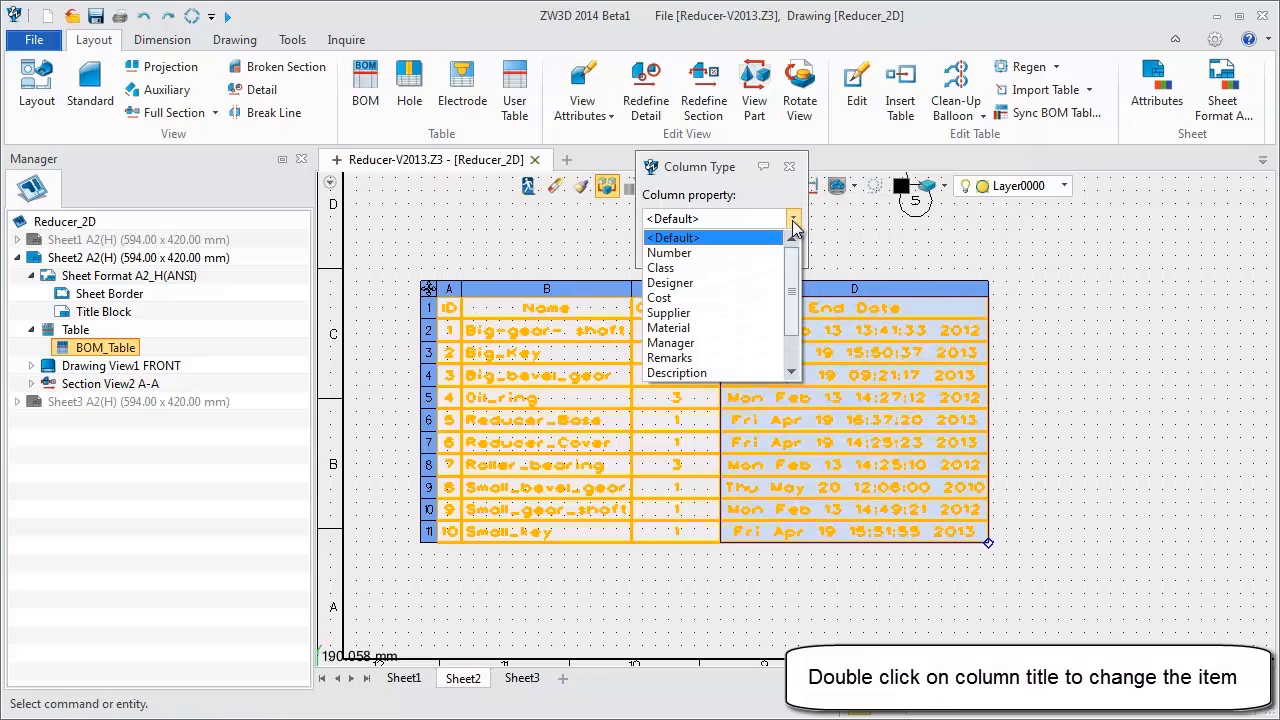
scroll(795, 290, "down", 3)
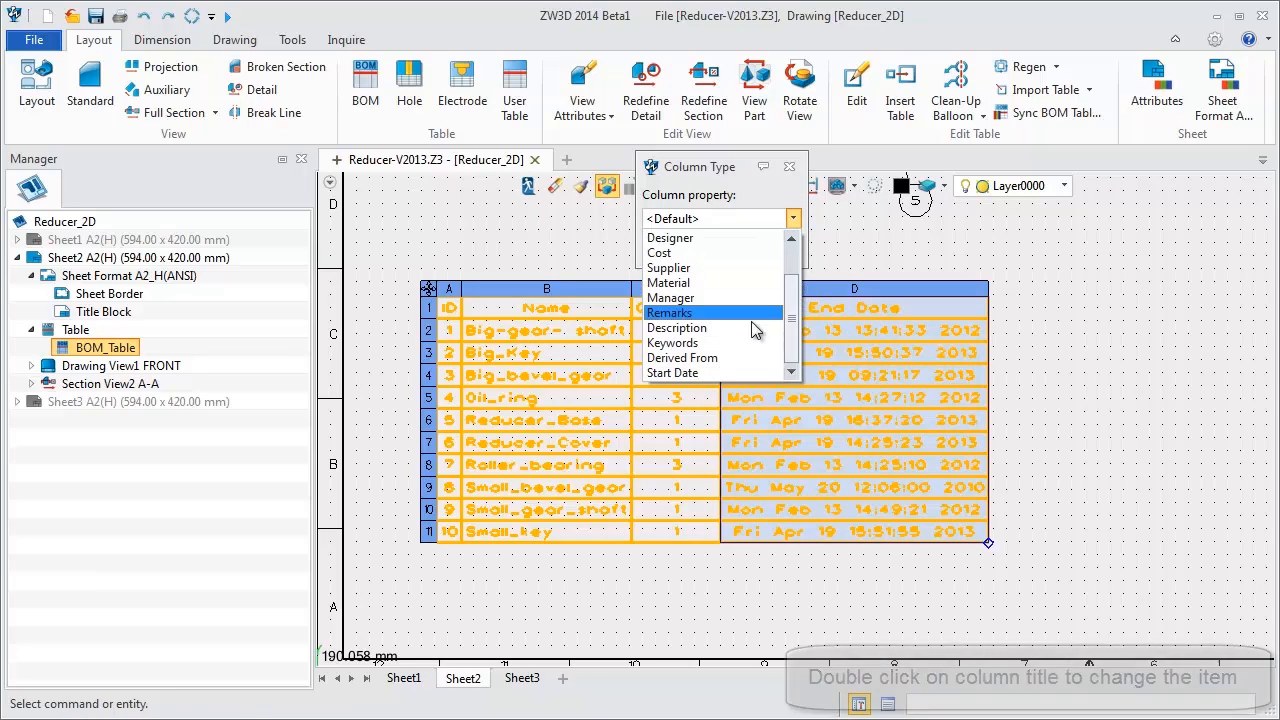
left_click(740, 333)
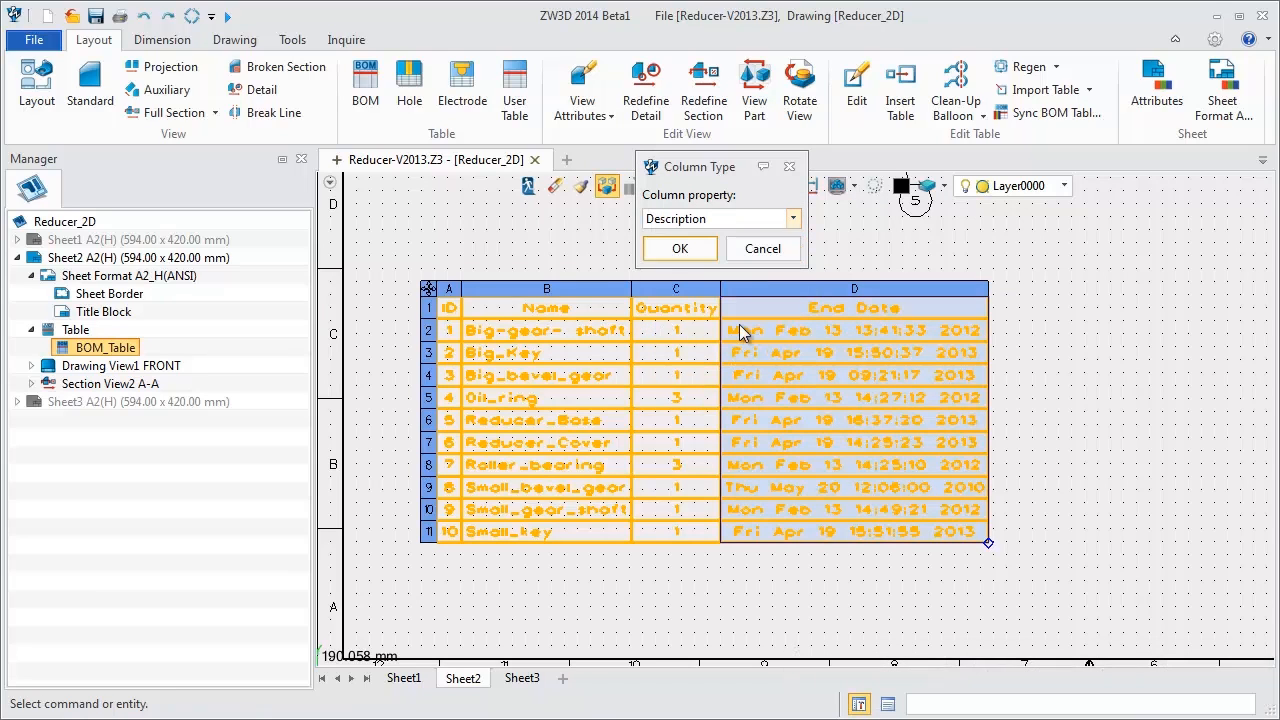
left_click(698, 252)
double_click(746, 295)
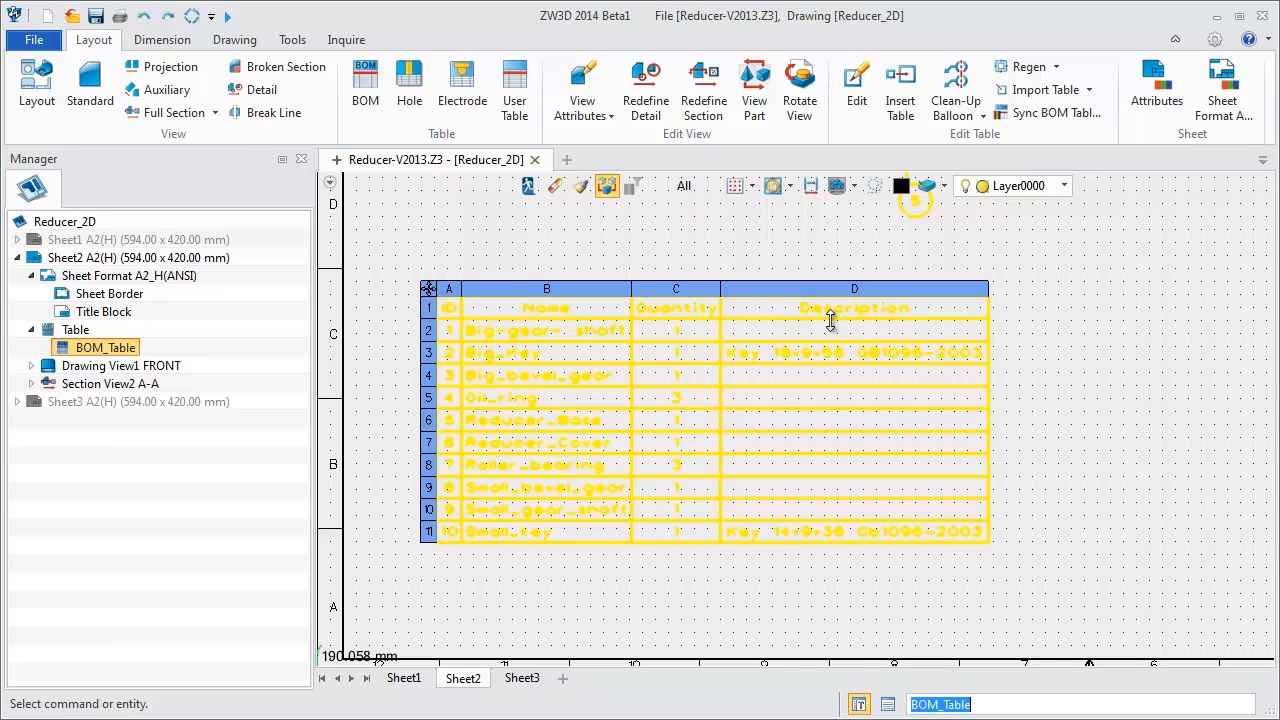
- Unlock the Description cell of the Big-gear- shaft row in the BOM table and enter Shaft
left_click(843, 340)
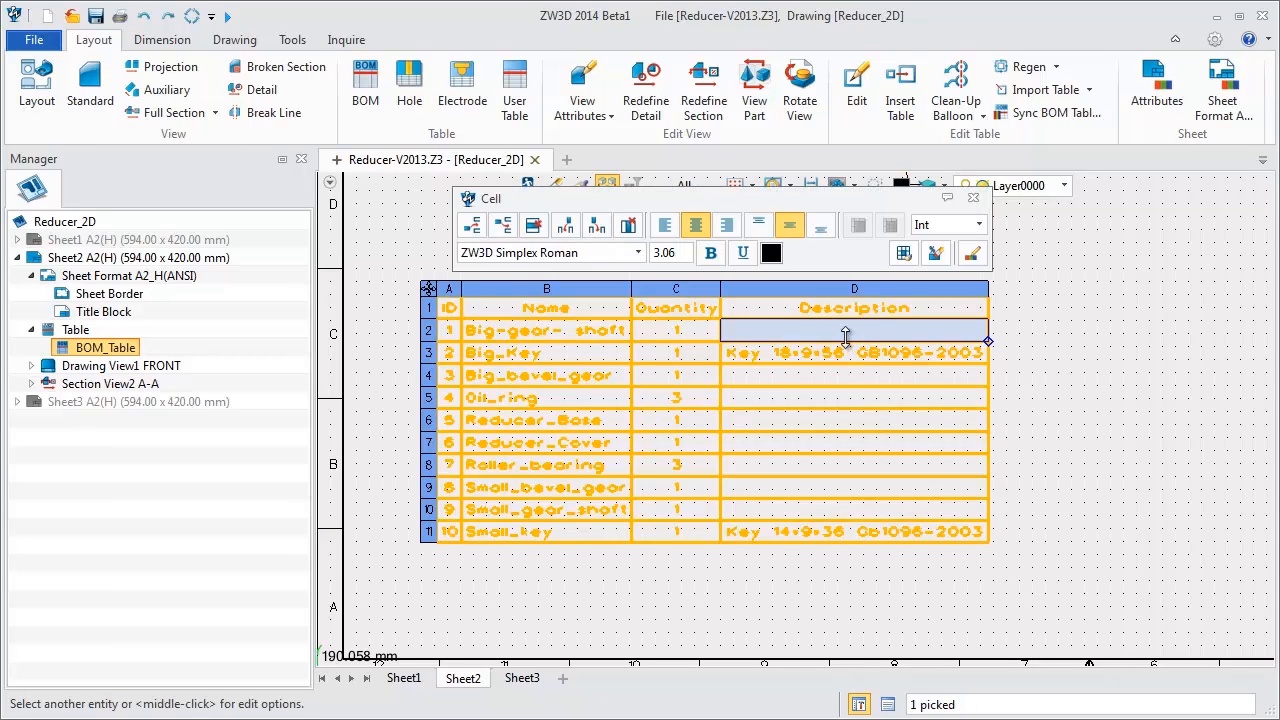
double_click(848, 342)
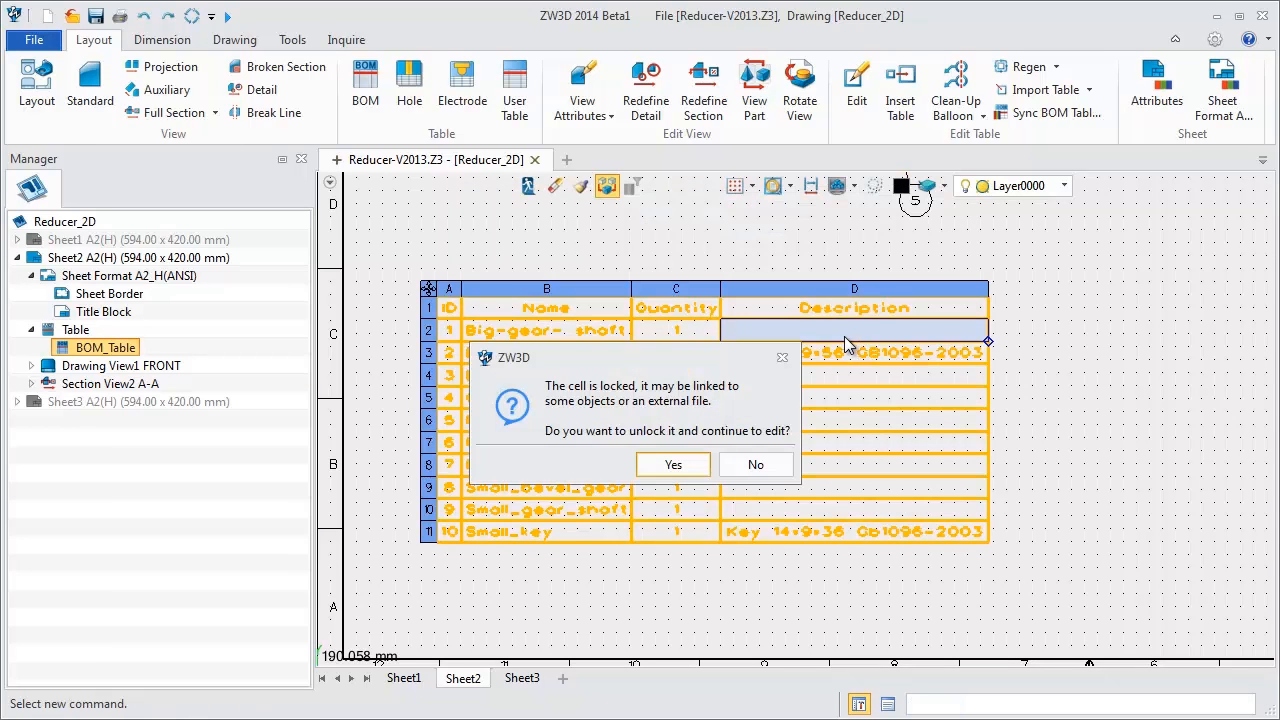
left_click(673, 472)
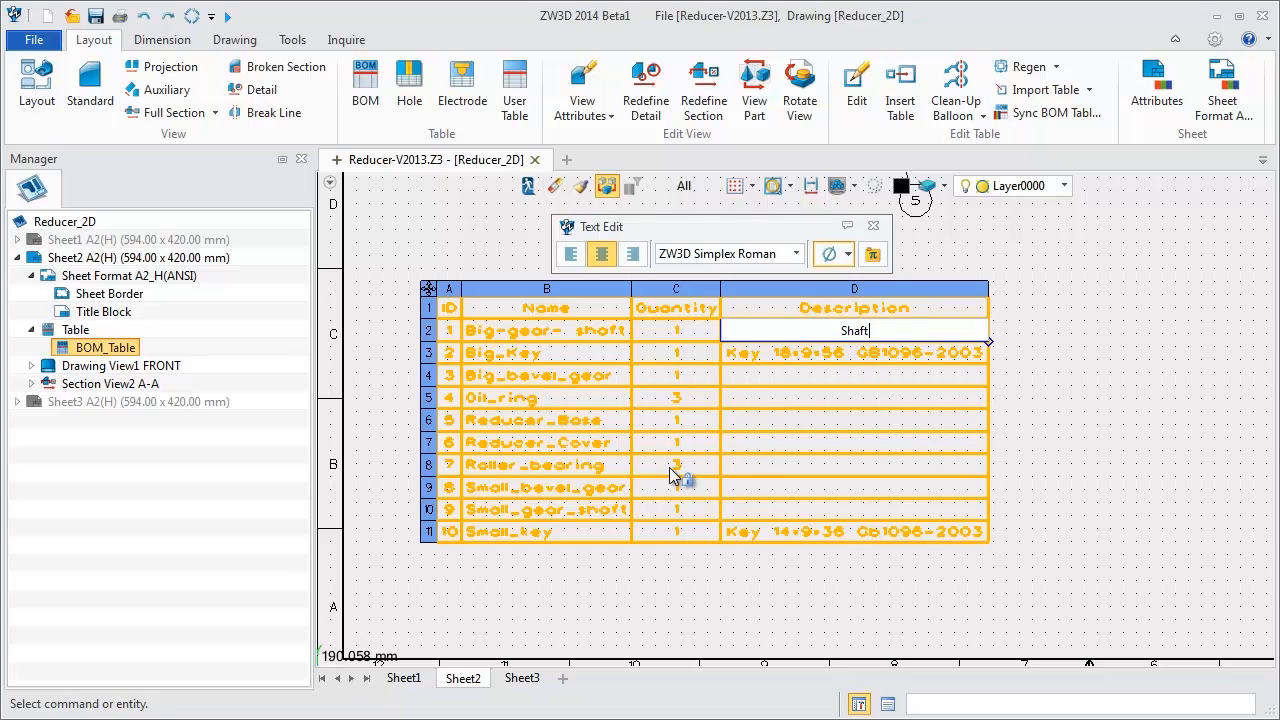
left_click(969, 370)
- Unlock the Roller_bearing row's Description cell in the BOM table and enter Bearing
double_click(929, 471)
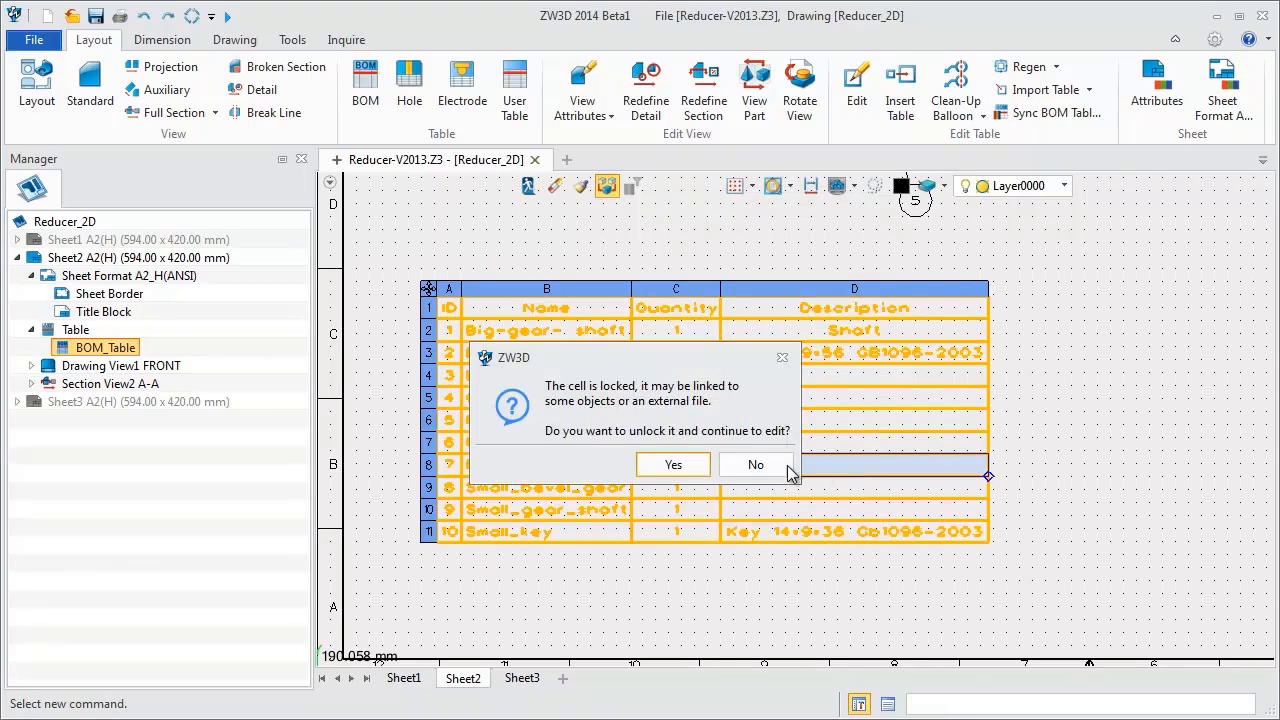
left_click(664, 465)
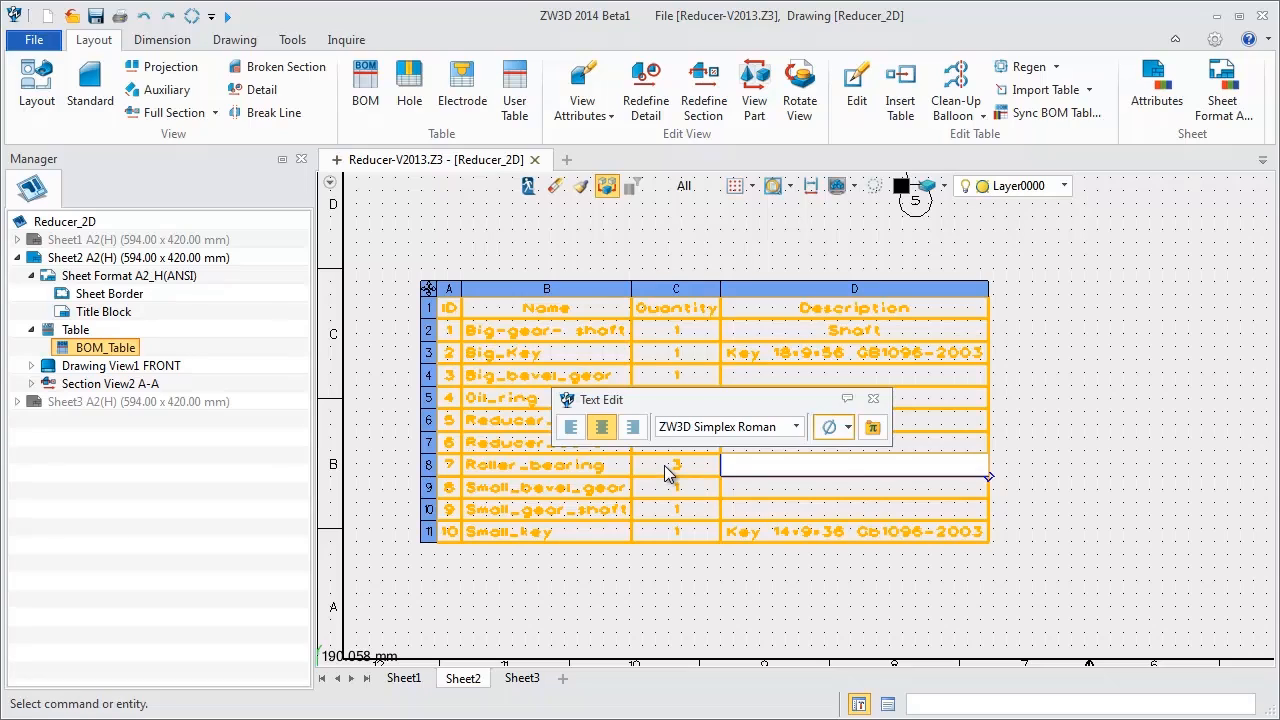
type("Bearing")
key("Return")
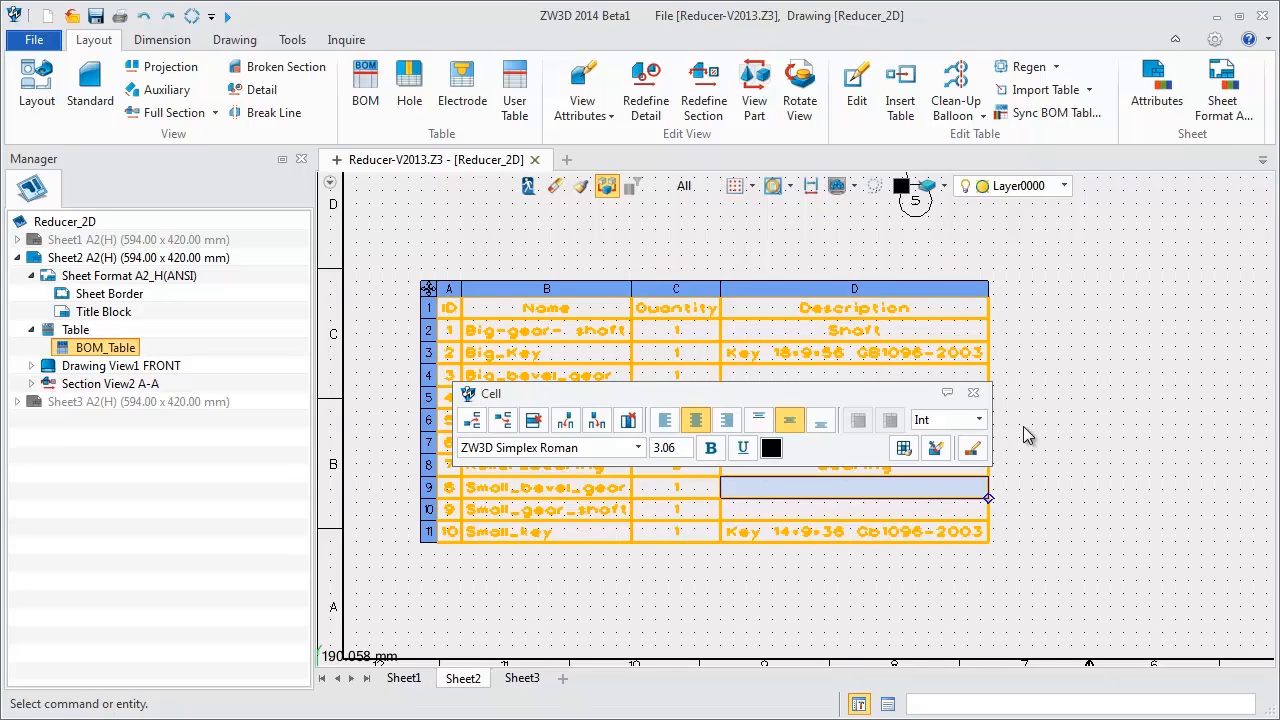
left_click(975, 397)
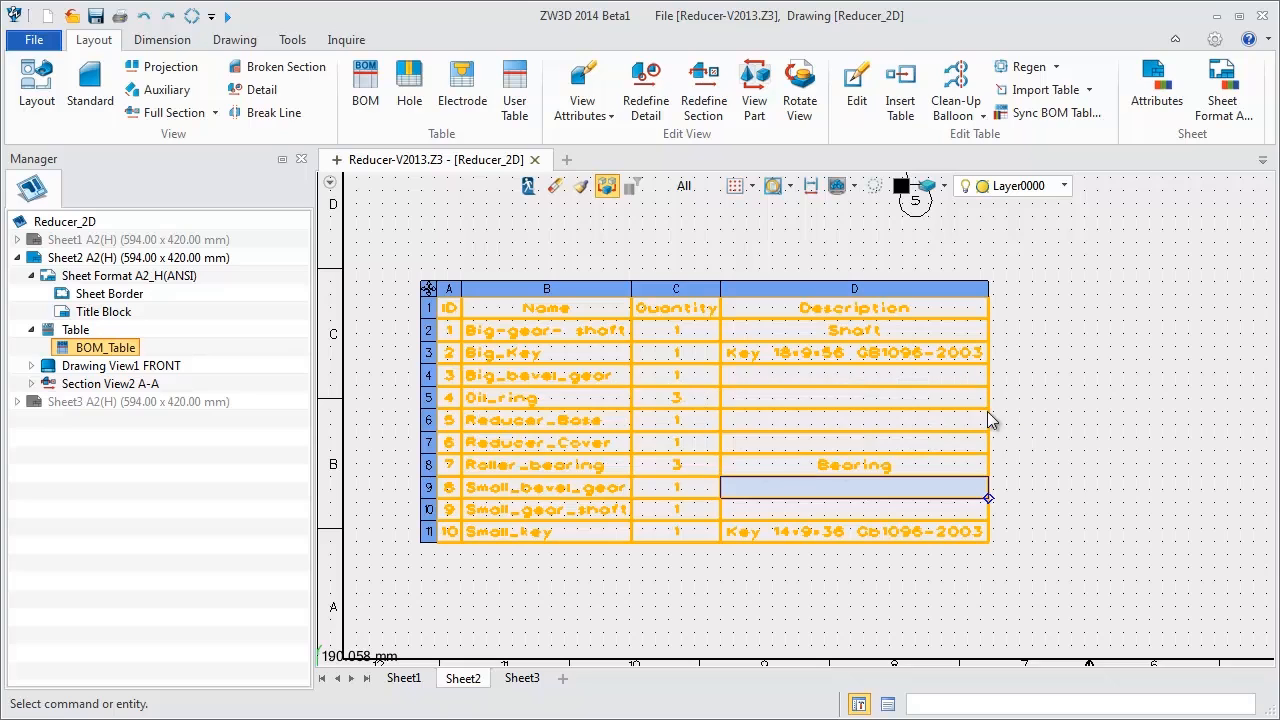
- Insert a column with the Material property after the BOM table's Description column and narrow it
left_click(424, 289)
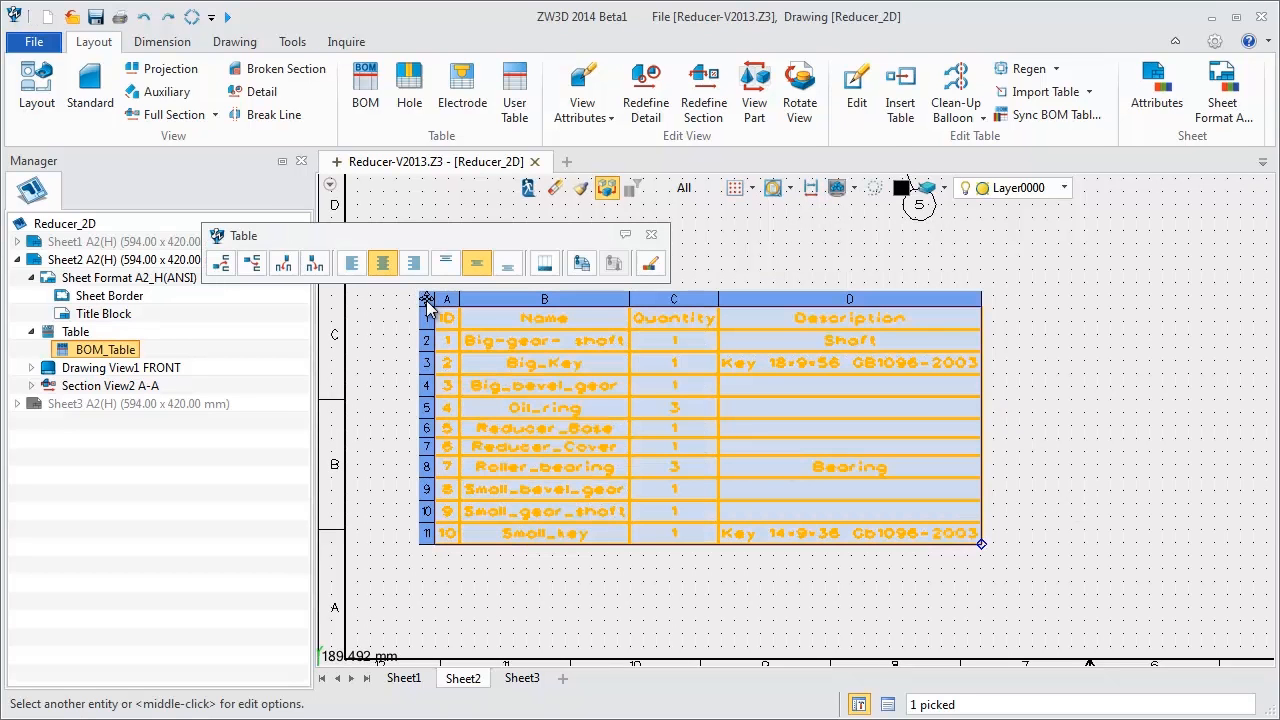
left_click(314, 264)
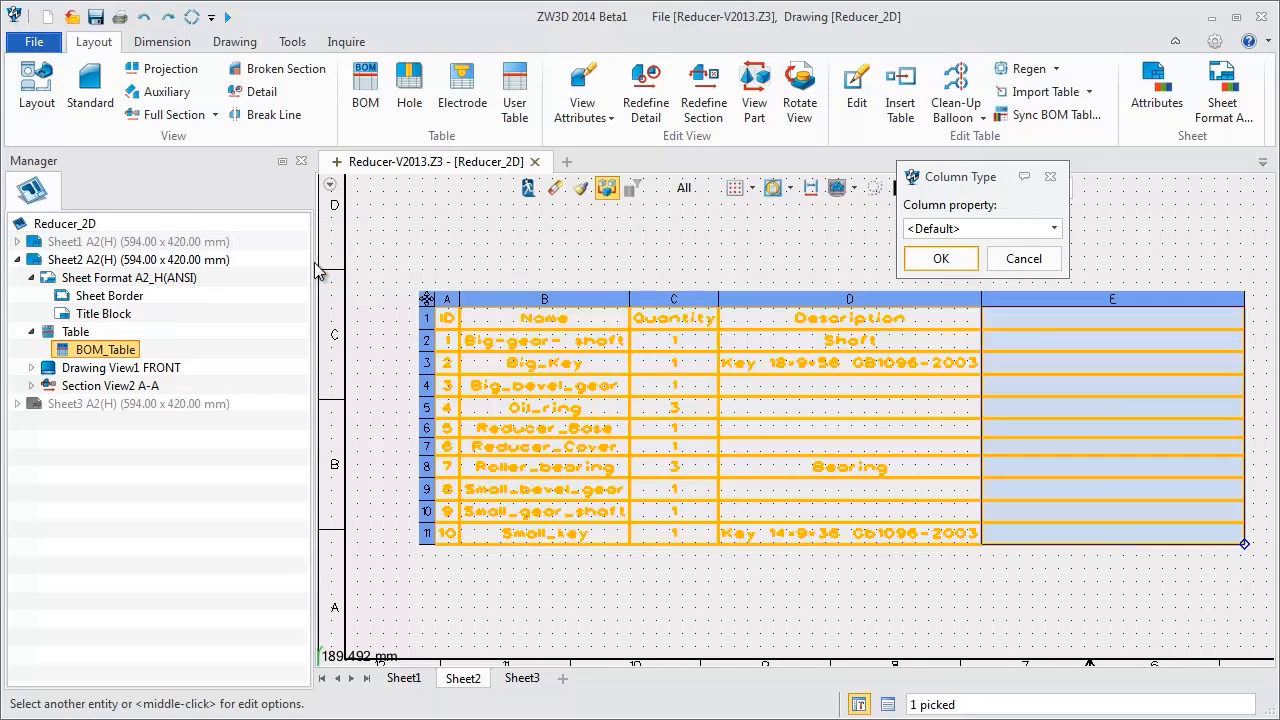
left_click(1056, 230)
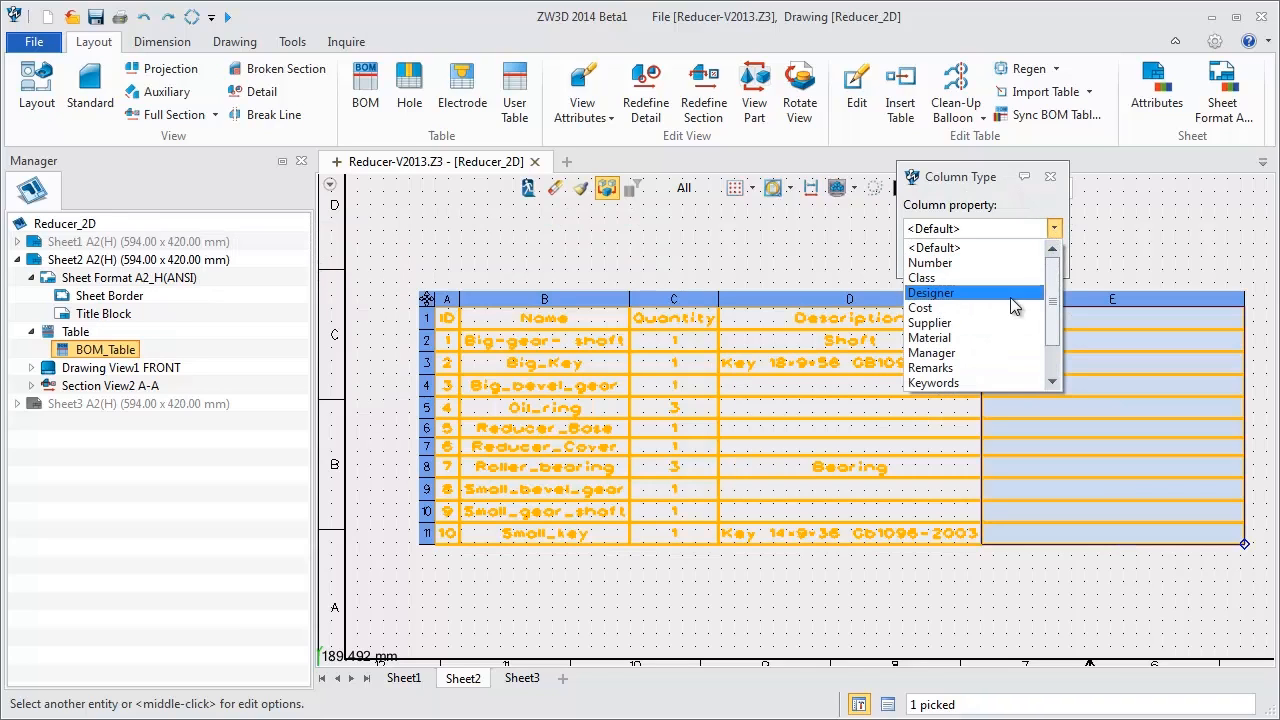
left_click(990, 334)
left_click(940, 259)
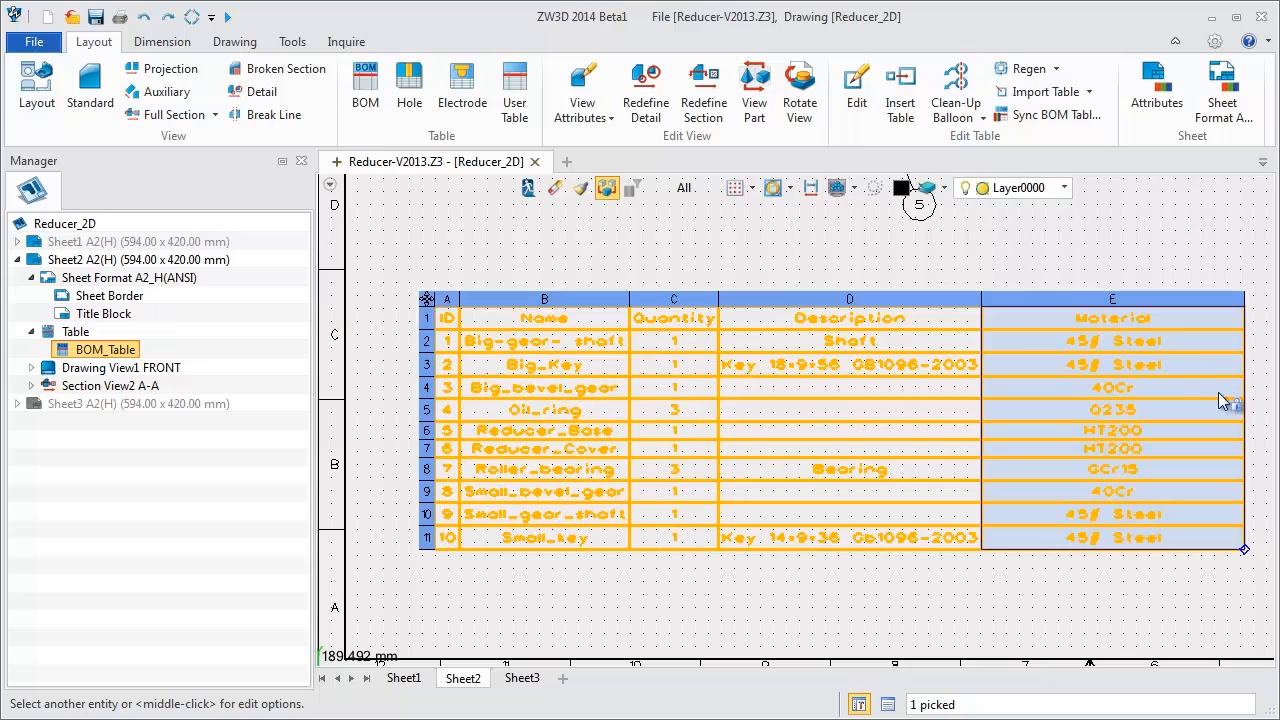
left_click_drag(1241, 411, 1142, 400)
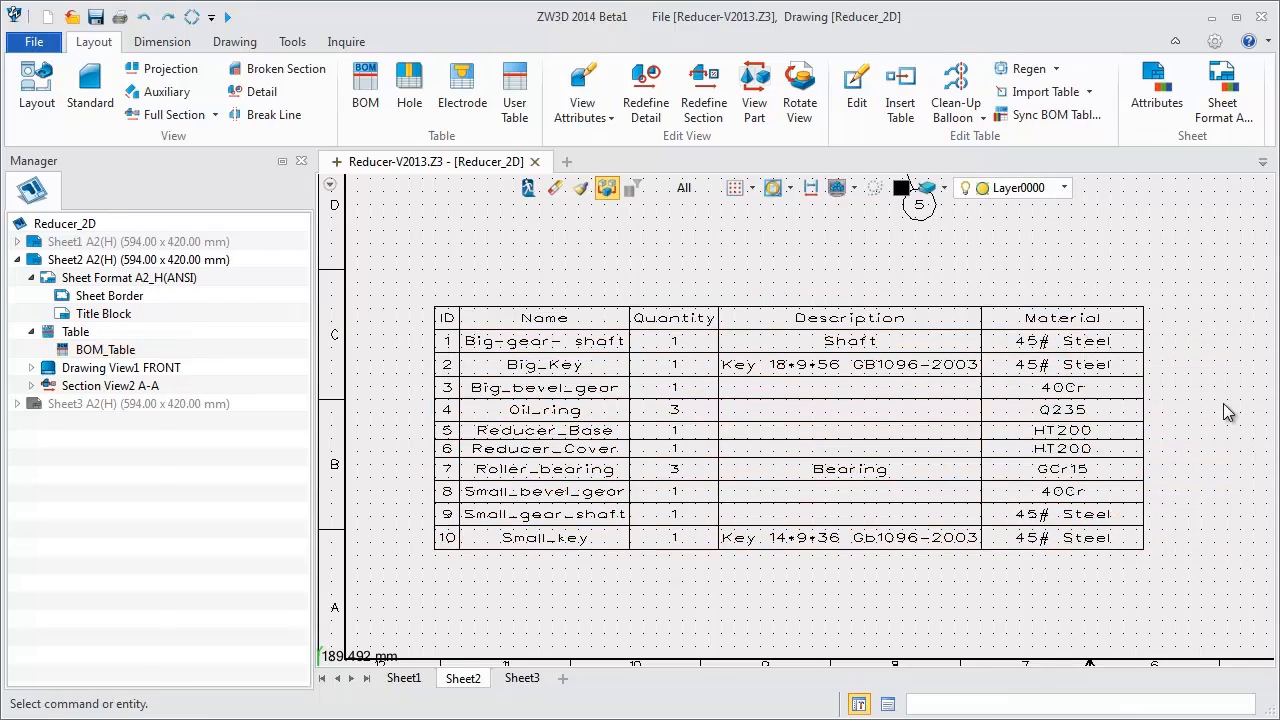
- Unlock the Big-gear- shaft row's Material cell, change it to 42Cr, and deselect the table
left_click(1138, 352)
left_click(1112, 346)
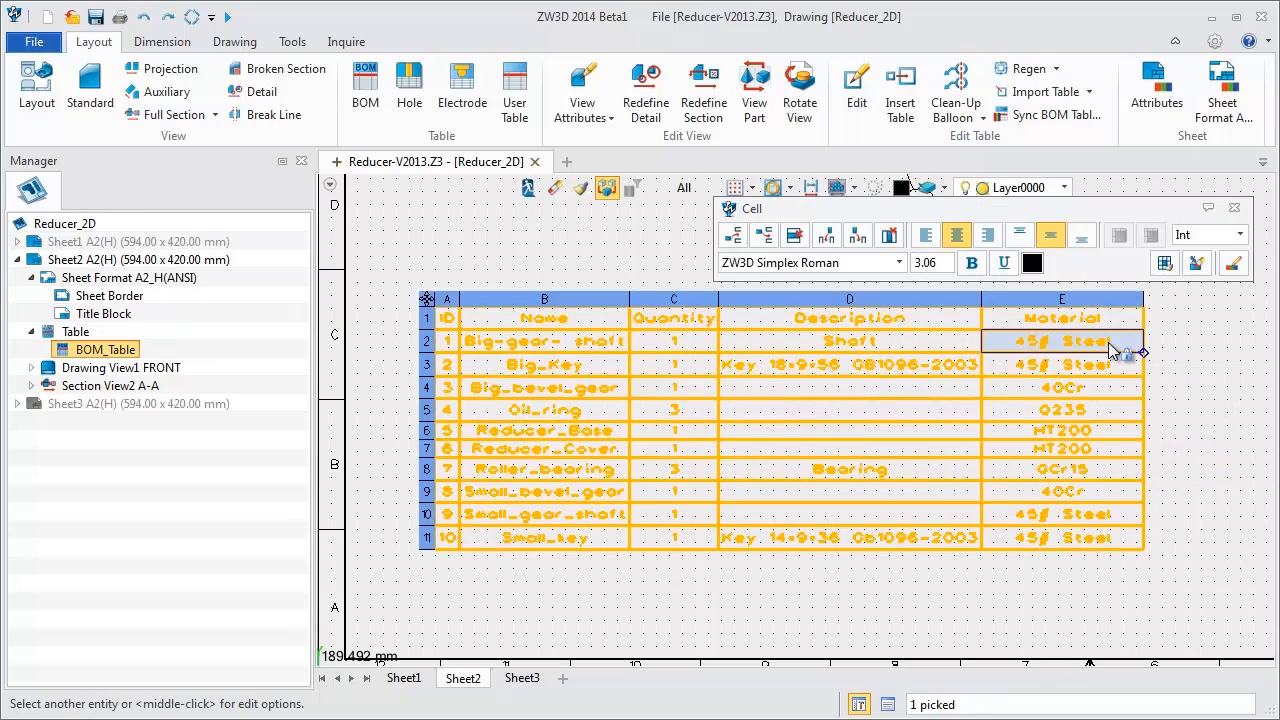
double_click(1112, 348)
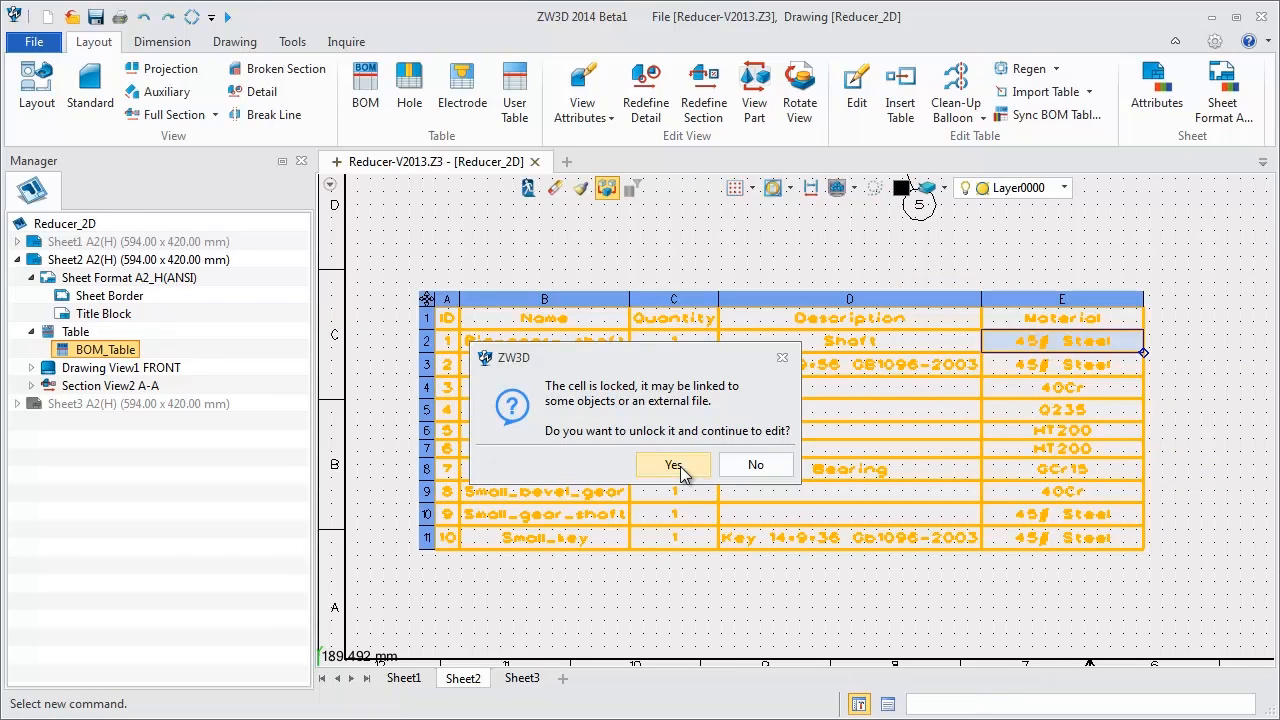
left_click(679, 467)
left_click_drag(1094, 342, 1036, 341)
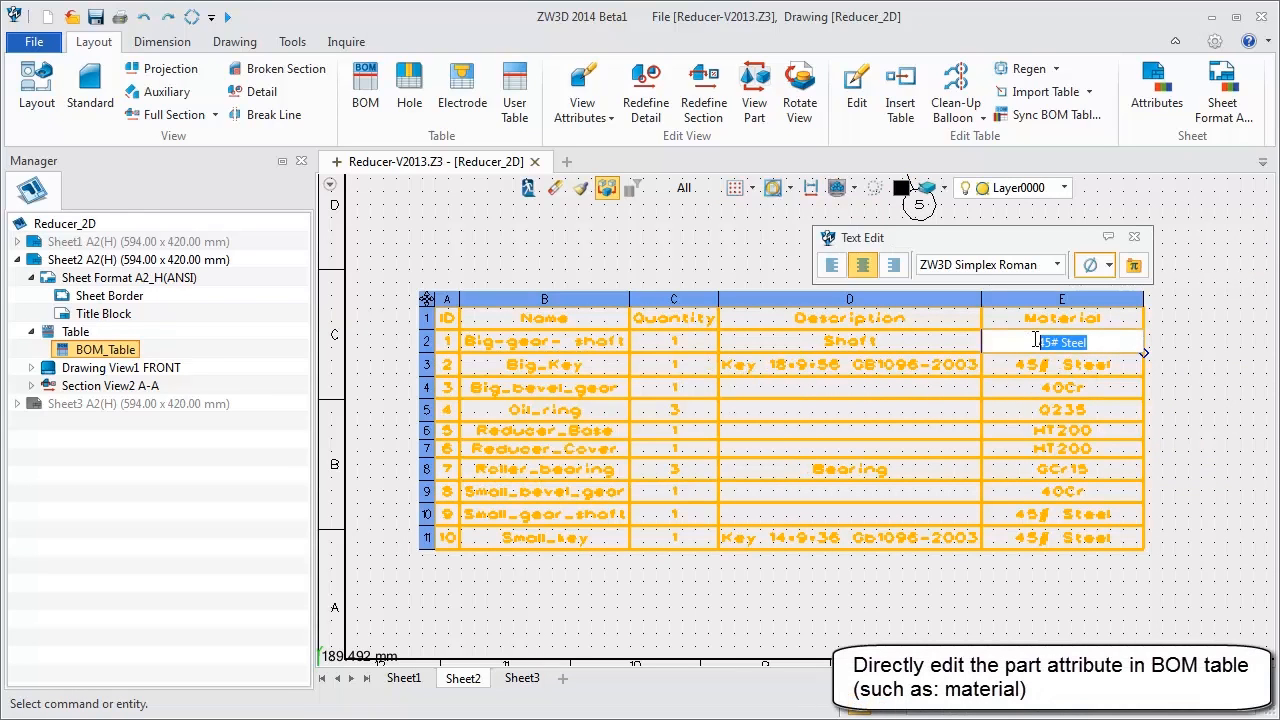
type("42Cr")
key("Return")
left_click(1237, 215)
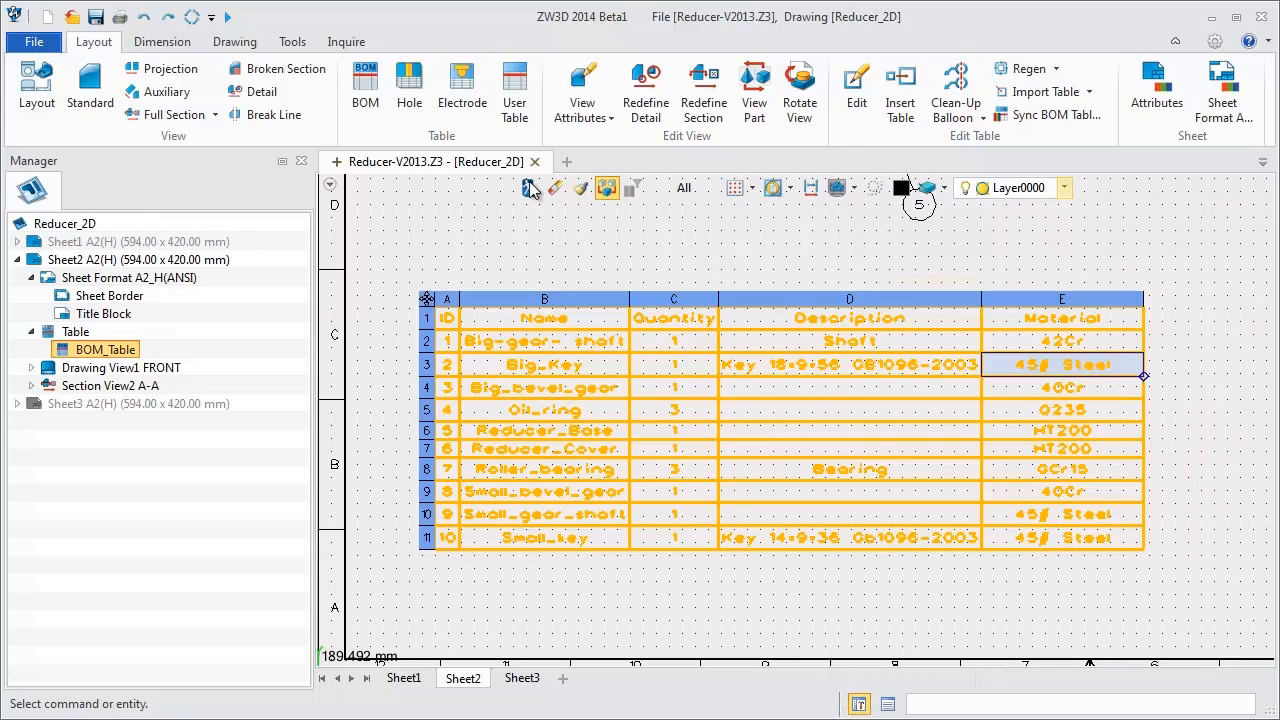
left_click(443, 248)
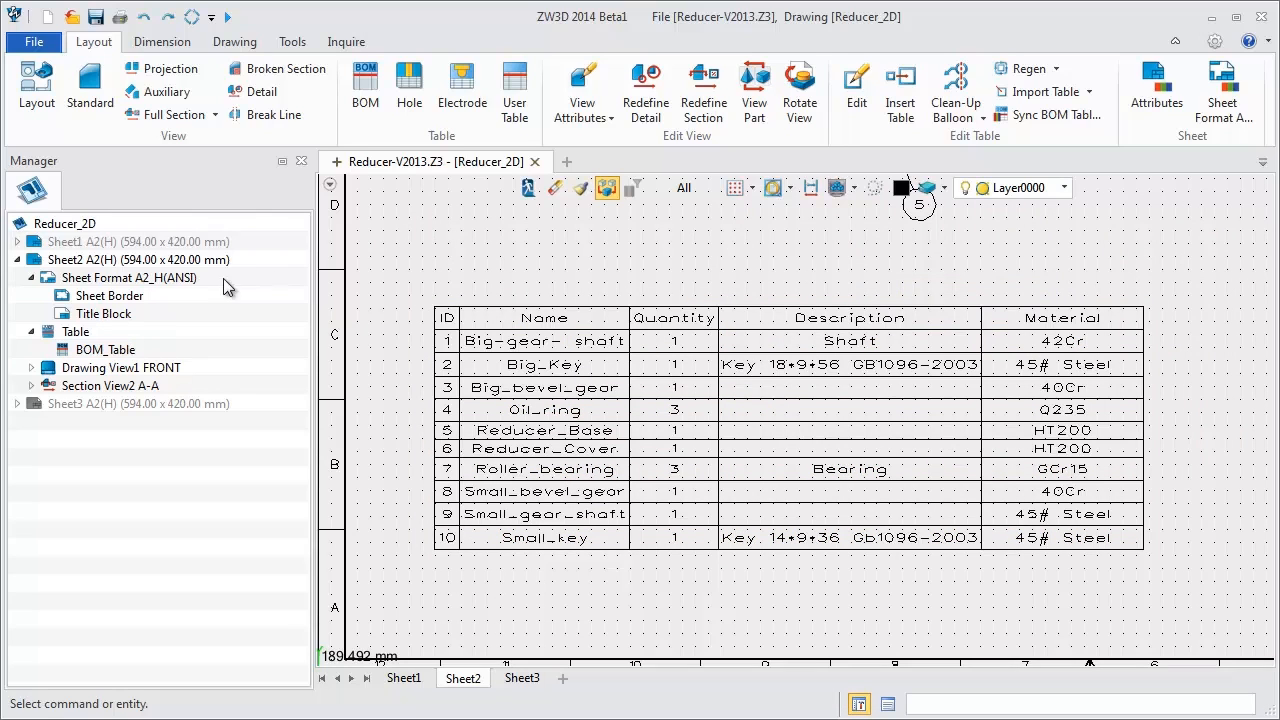
- Synchronize the BOM table with the part attributes
left_click(103, 352)
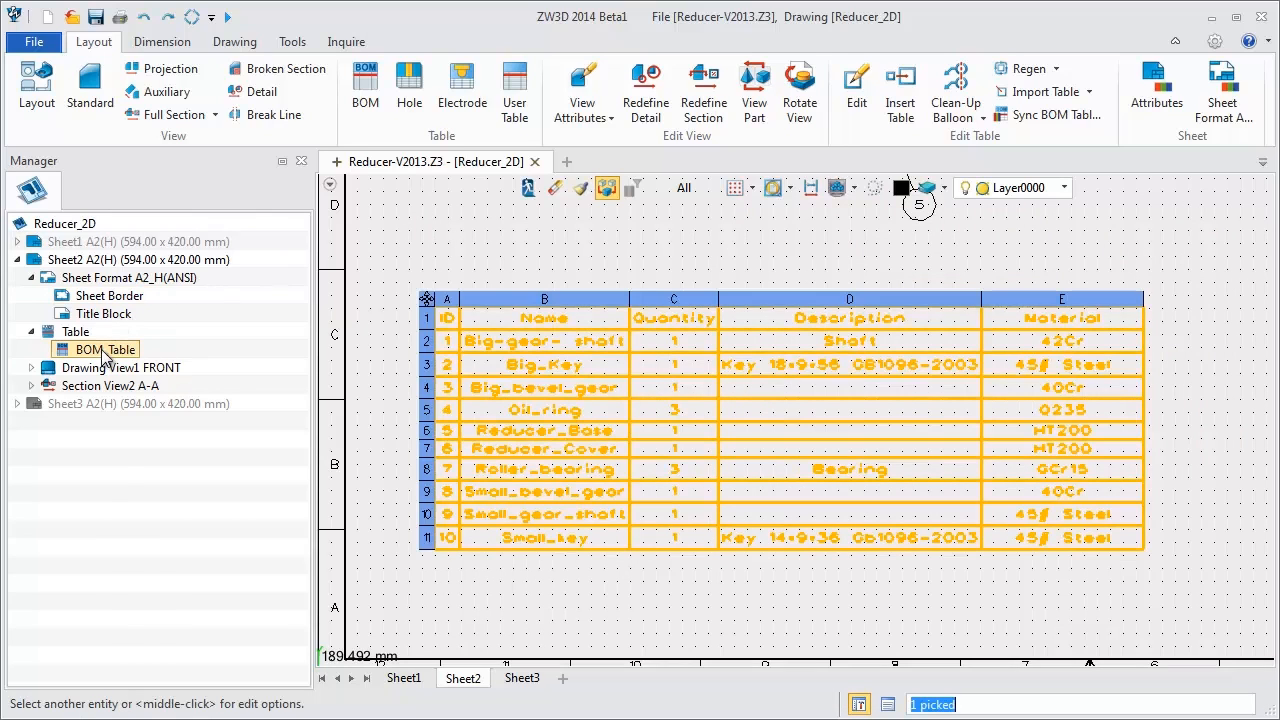
right_click(103, 355)
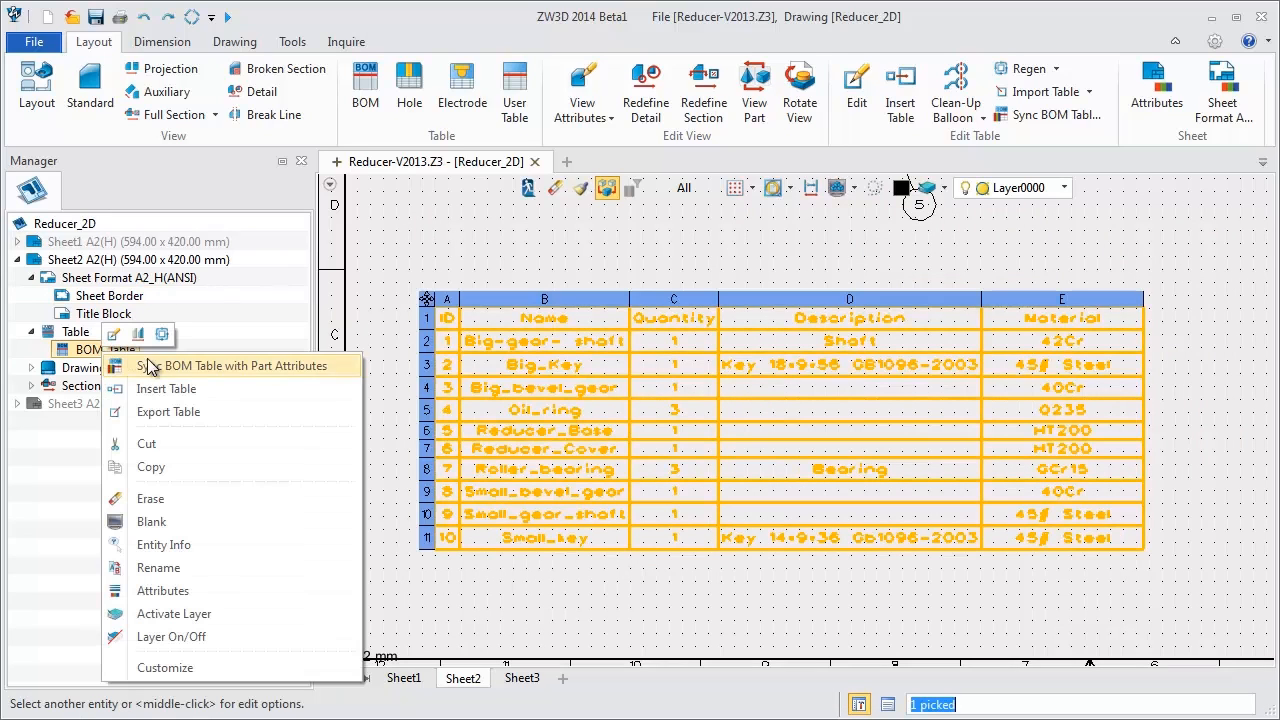
left_click(262, 366)
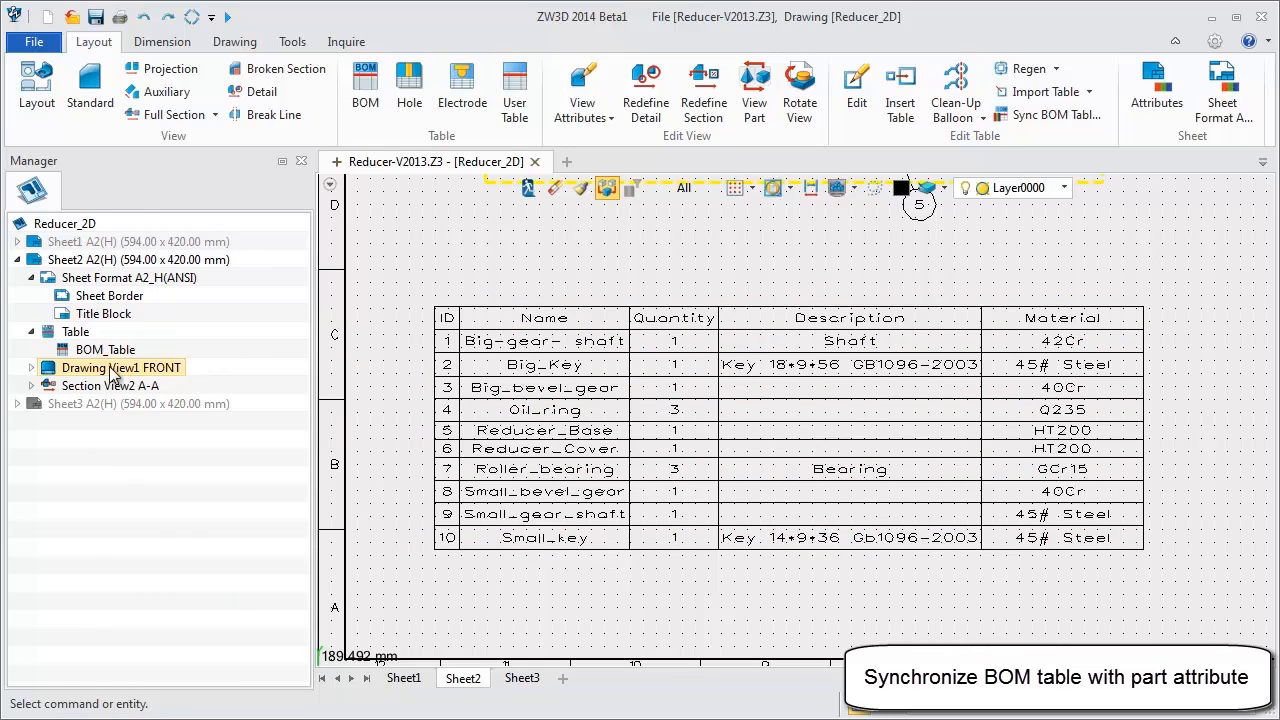
- Open the Reducer assembly from the drawing's FRONT view for editing
left_click(31, 368)
right_click(102, 386)
left_click(160, 401)
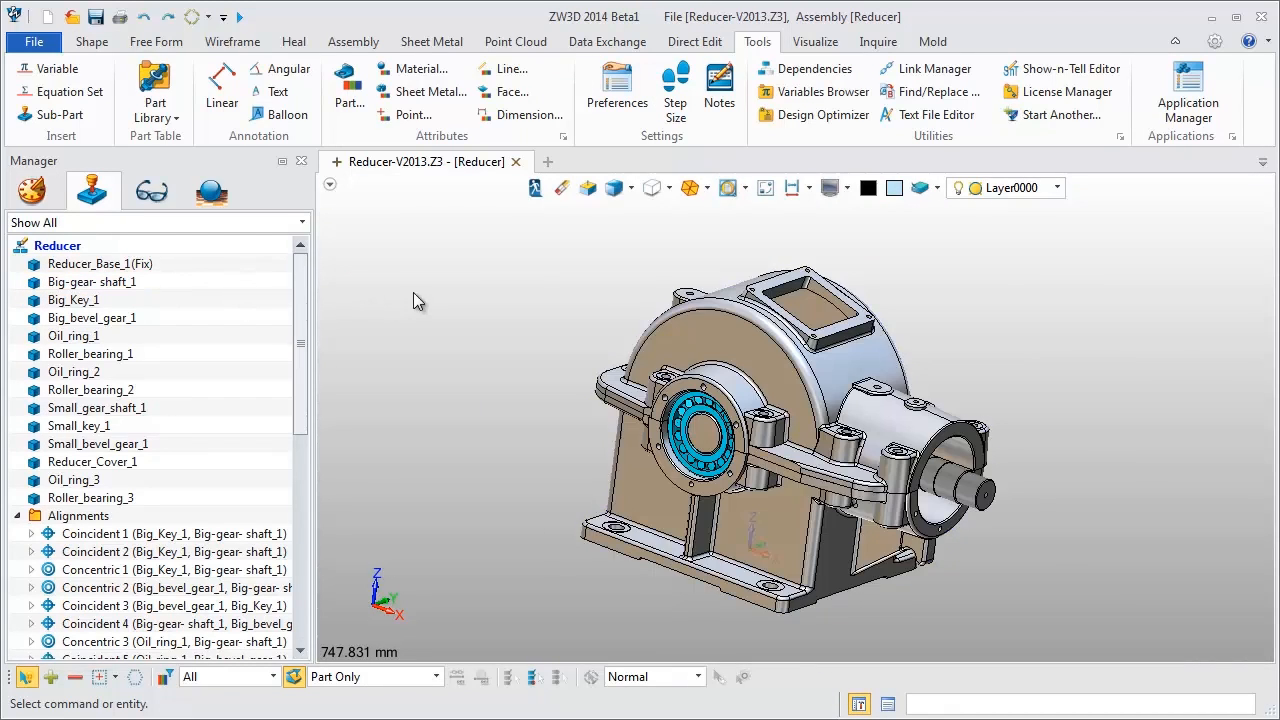
- Open the Big-gear- shaft part from the assembly and check the material and description in its part attributes
right_click(188, 283)
left_click(225, 297)
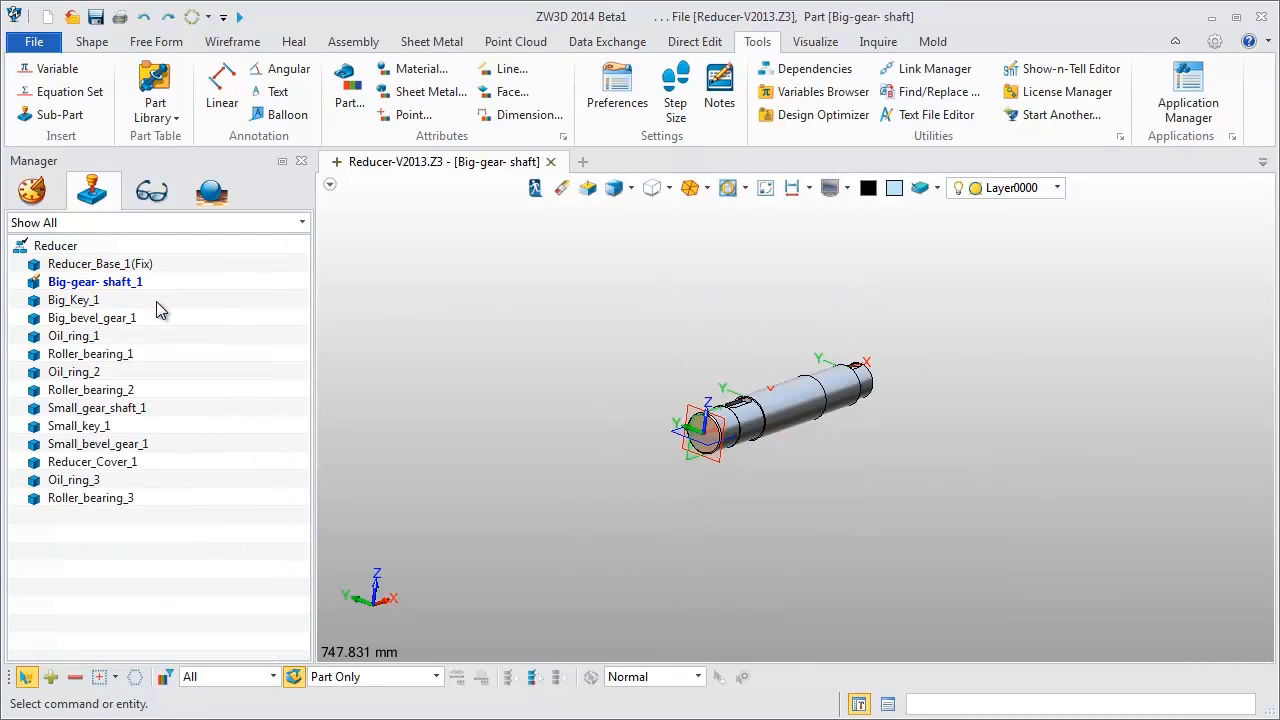
left_click(347, 88)
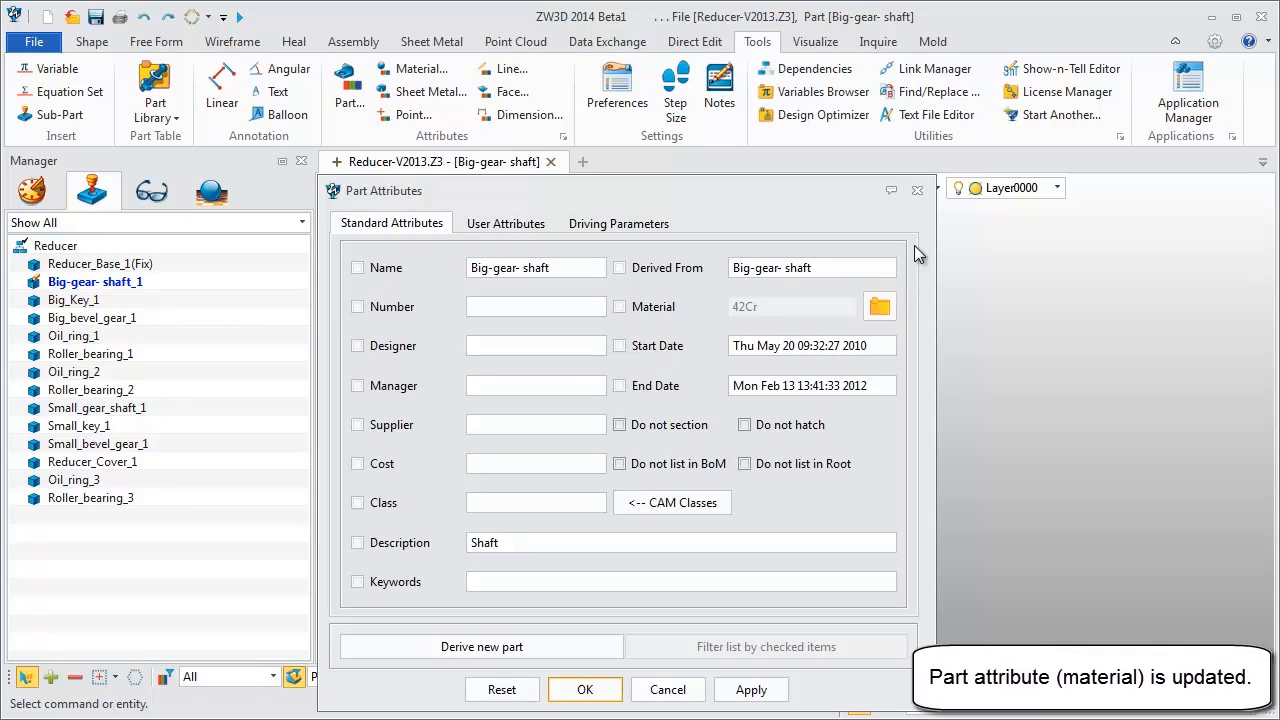
left_click(917, 190)
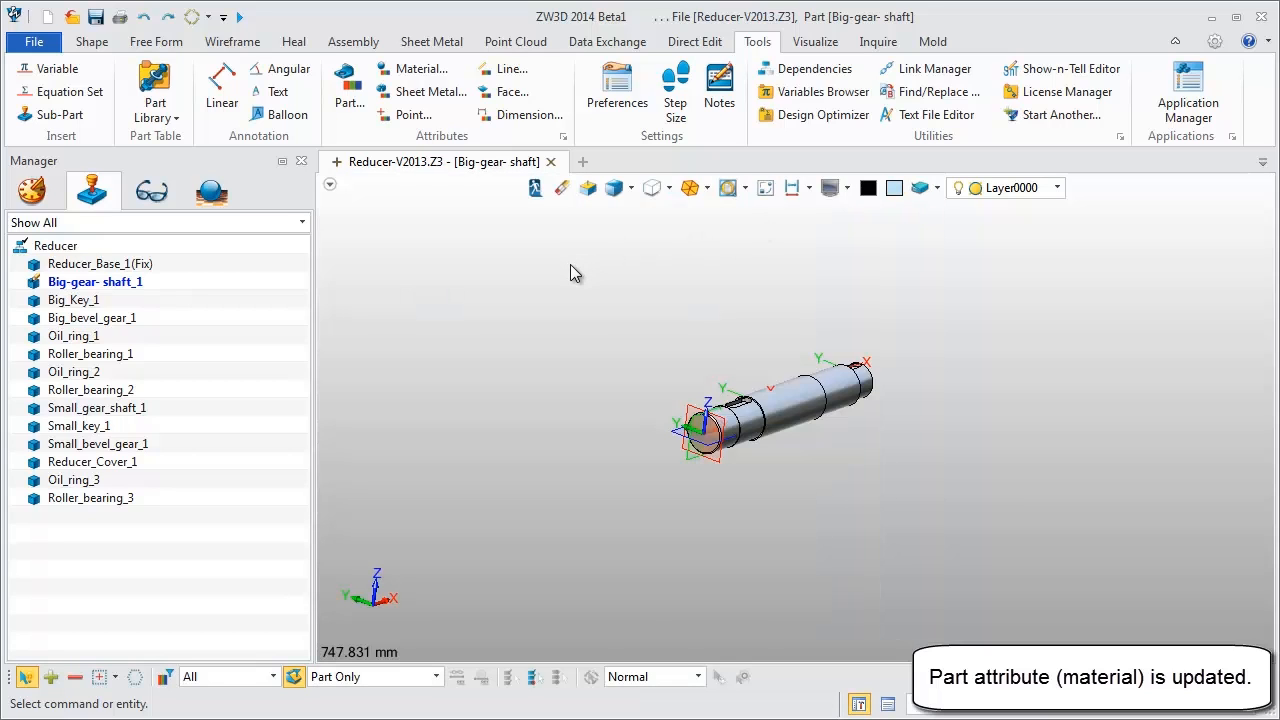
- Return to the Reducer assembly and go back to its 2D drawing sheet, Reducer_2D
double_click(66, 250)
right_click(66, 250)
left_click(117, 259)
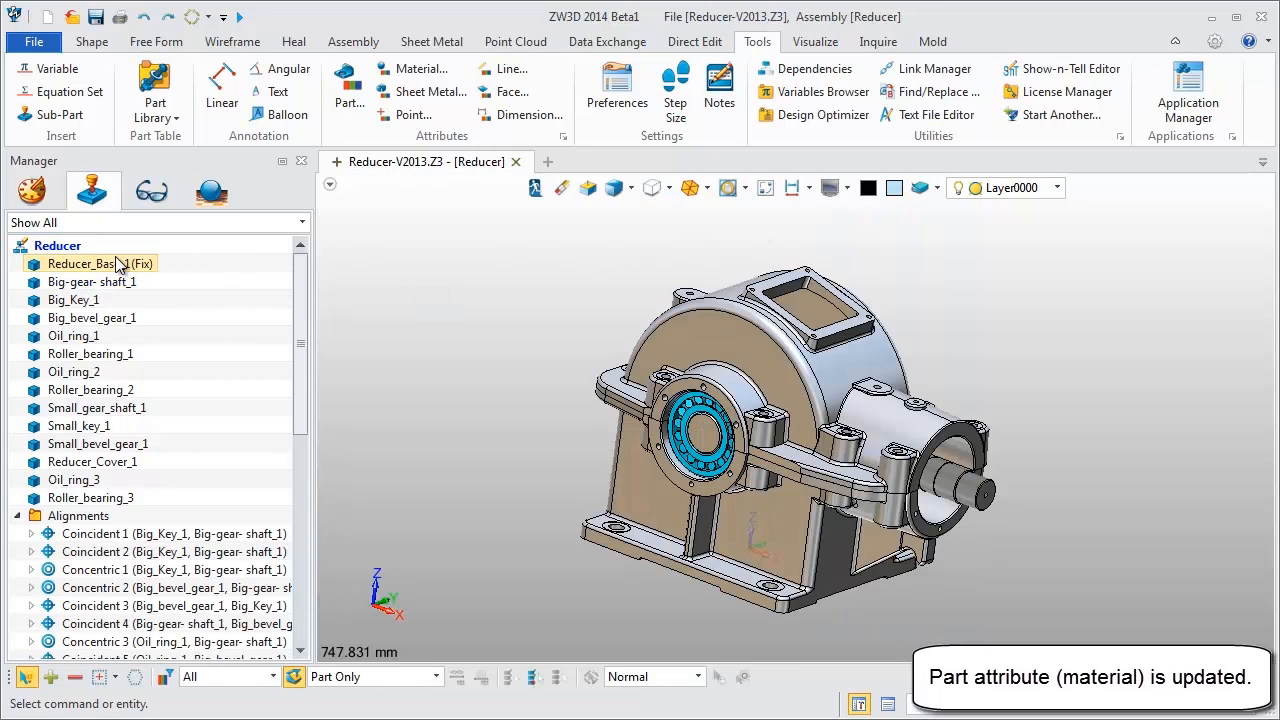
right_click(409, 307)
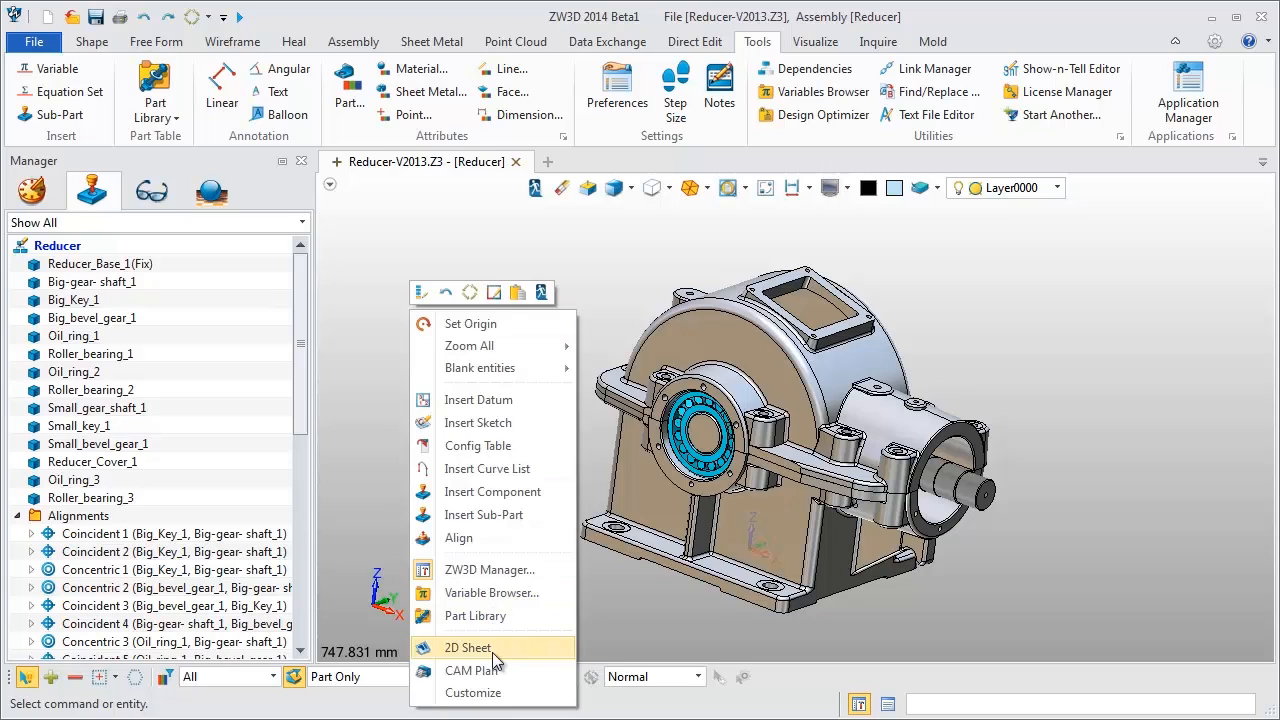
left_click(492, 652)
left_click(770, 464)
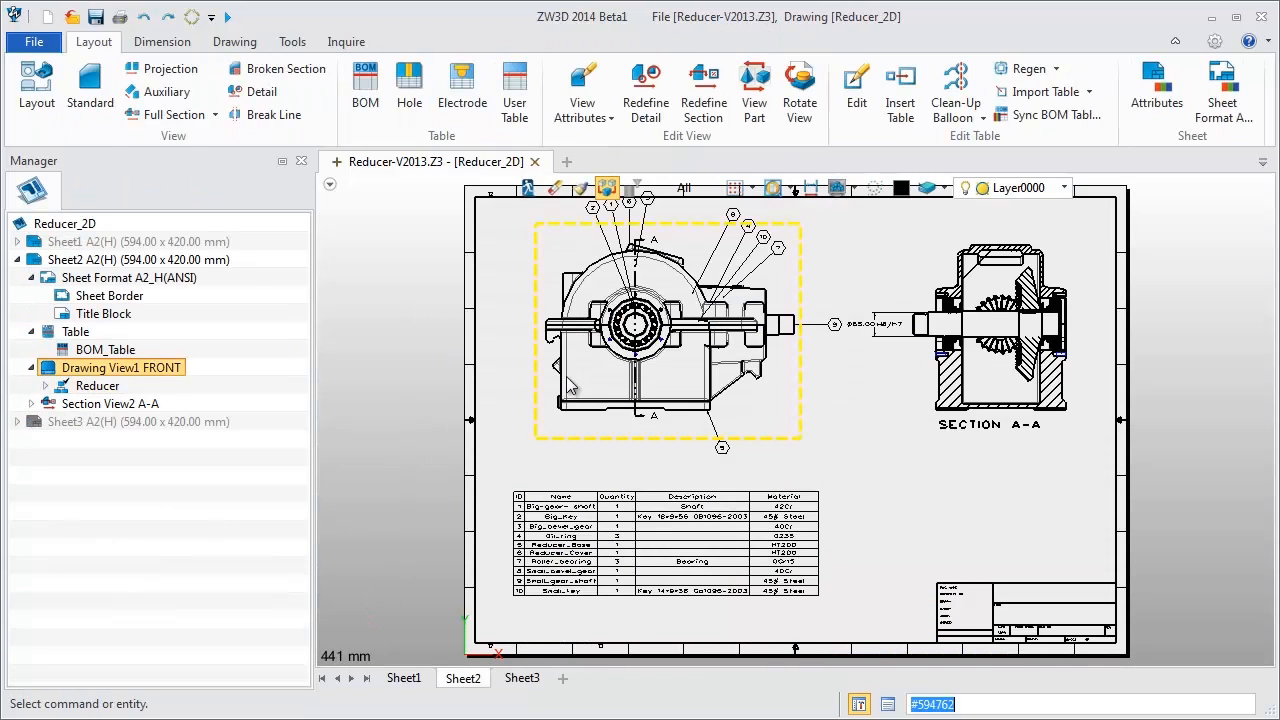
- Select the entire BOM table on Sheet2 for table-level editing
scroll(637, 607, "up", 3)
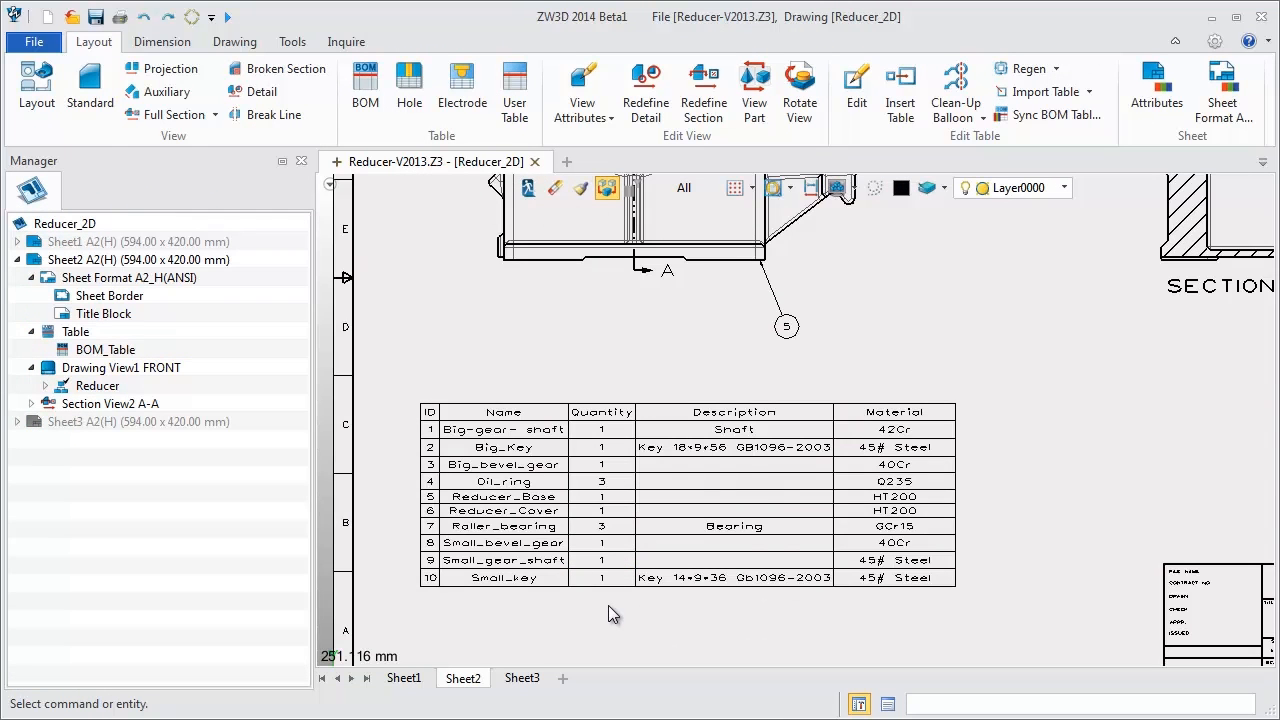
scroll(608, 605, "up", 2)
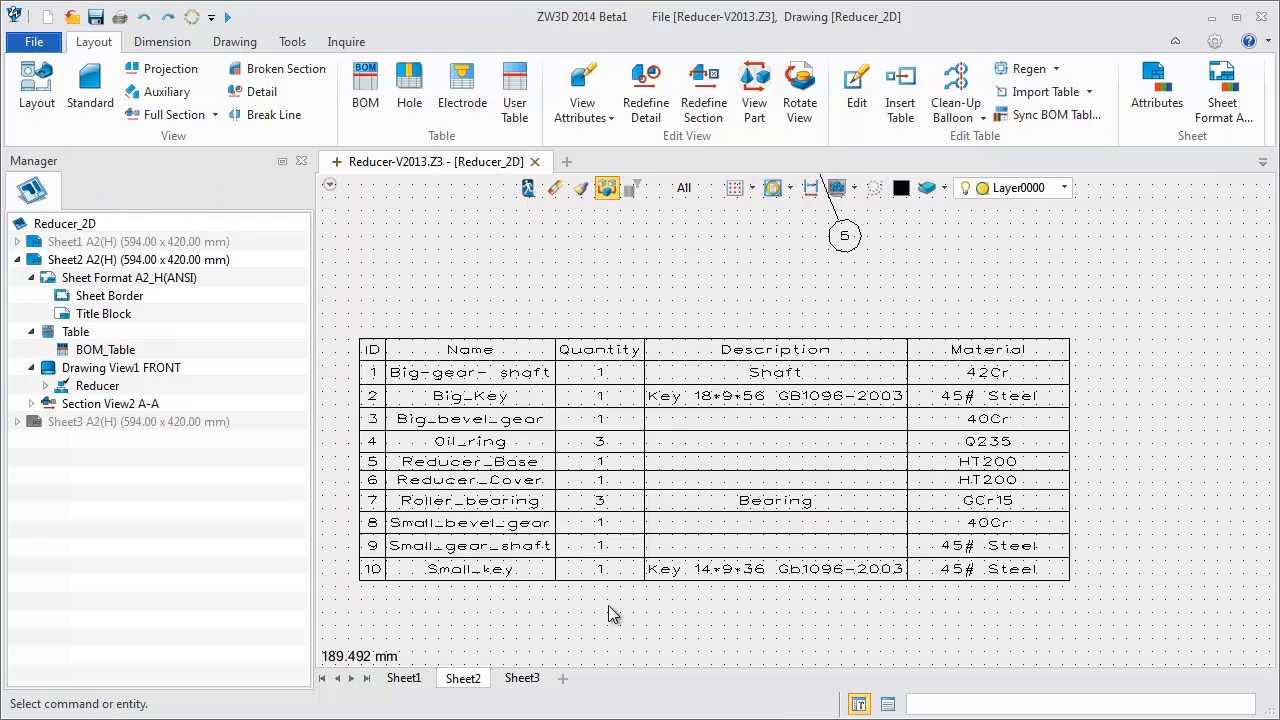
left_click(352, 332)
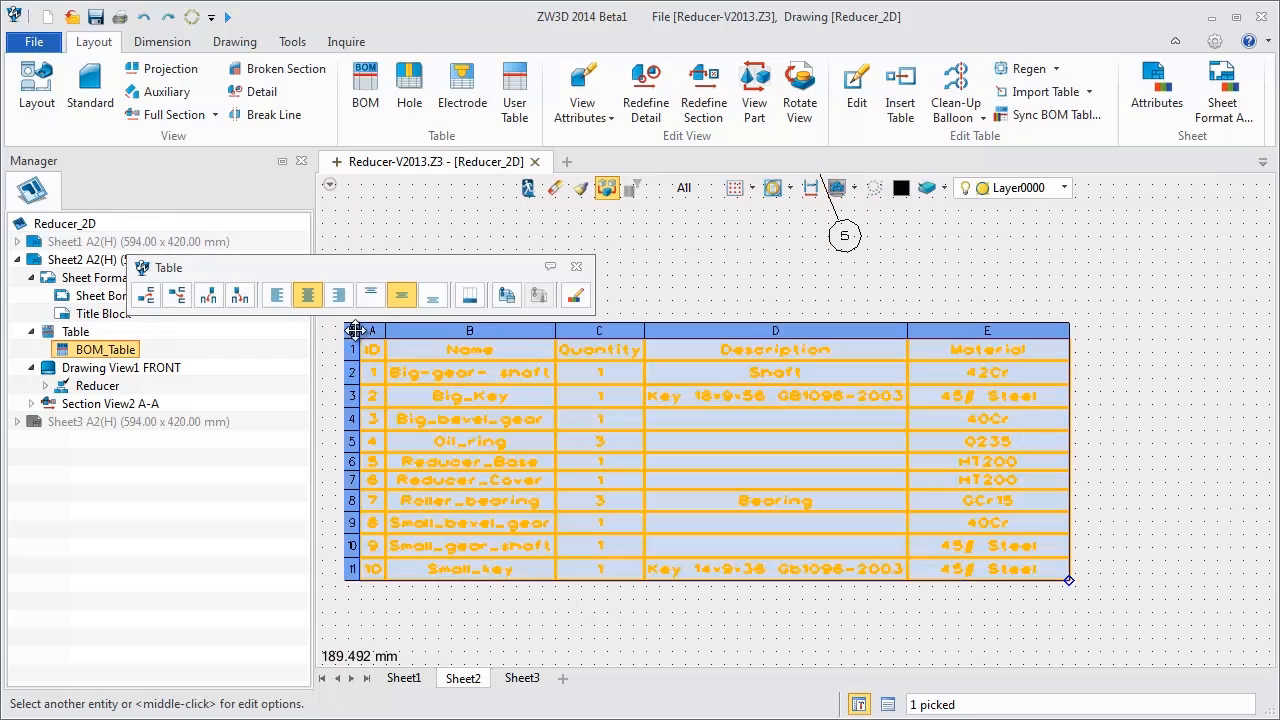
left_click(472, 301)
left_click(731, 311)
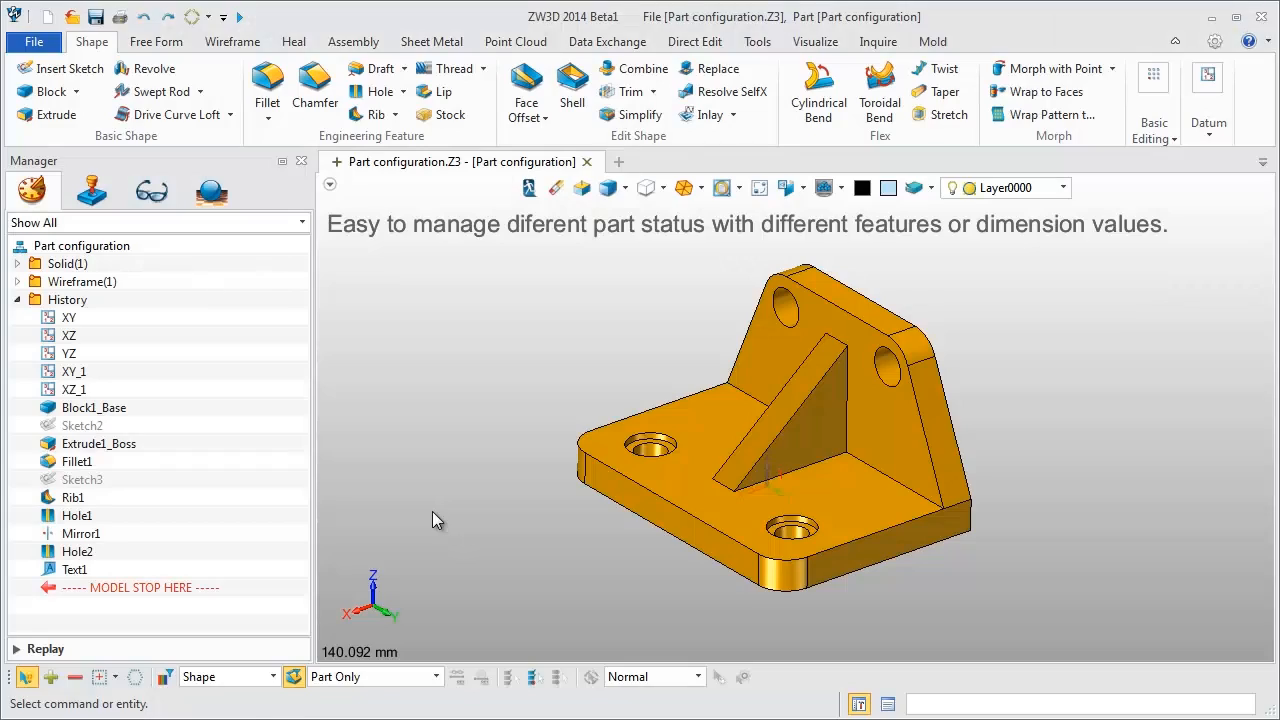
- Create a part configuration named No Counter_Bore for the bracket in the Part configuration file
right_click_drag(430, 514, 549, 565)
right_click(199, 301)
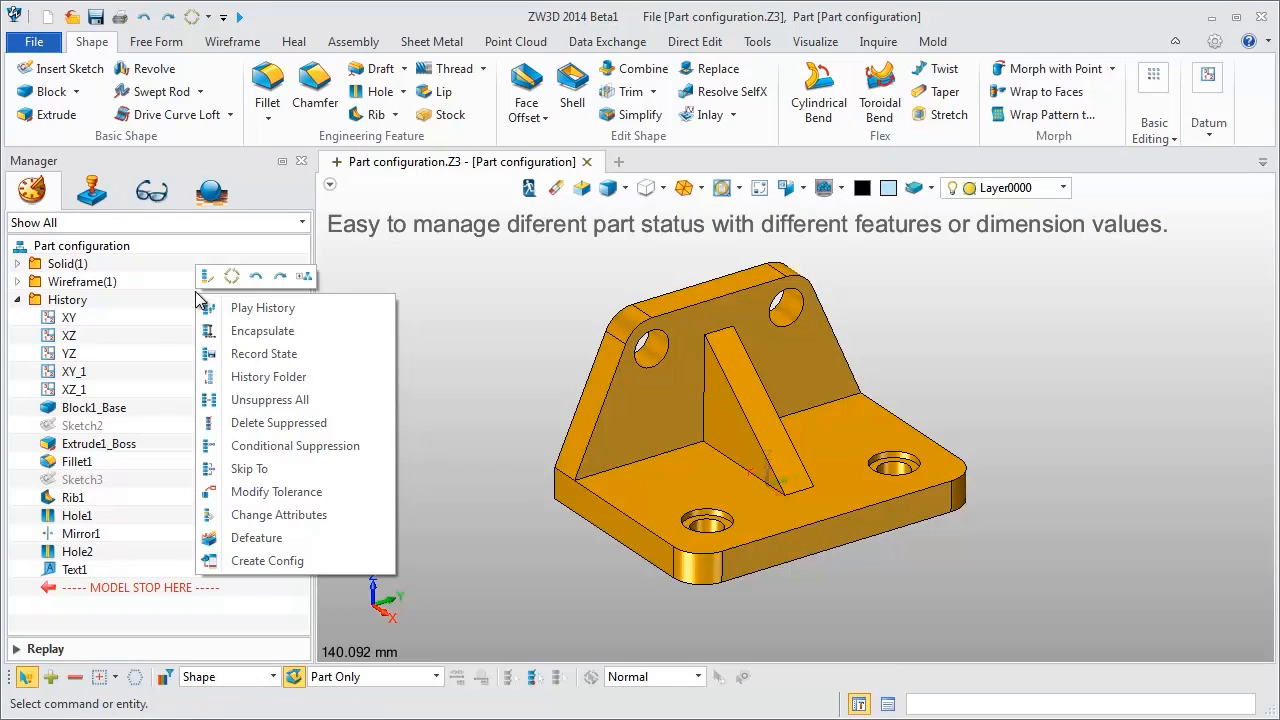
left_click(283, 558)
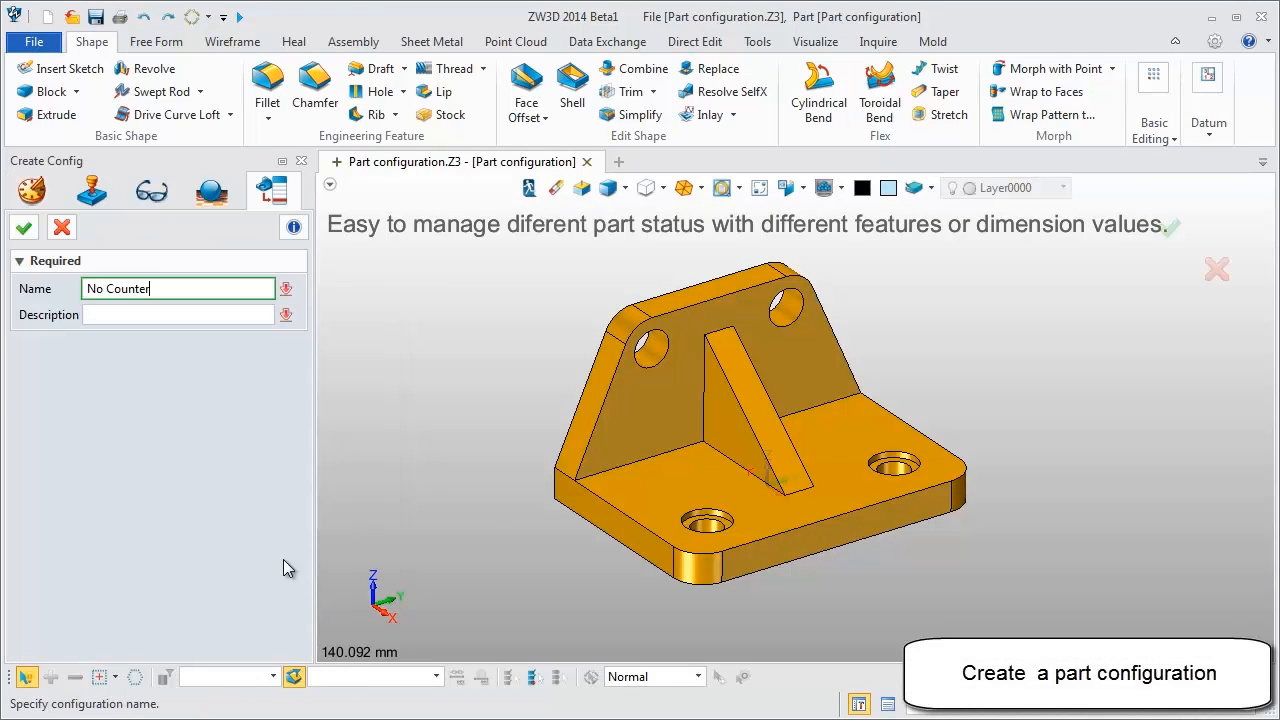
left_click(24, 227)
- Activate the No Counter_Bore configuration and add the Hole1 and Mirror1 features to its configuration table
double_click(100, 336)
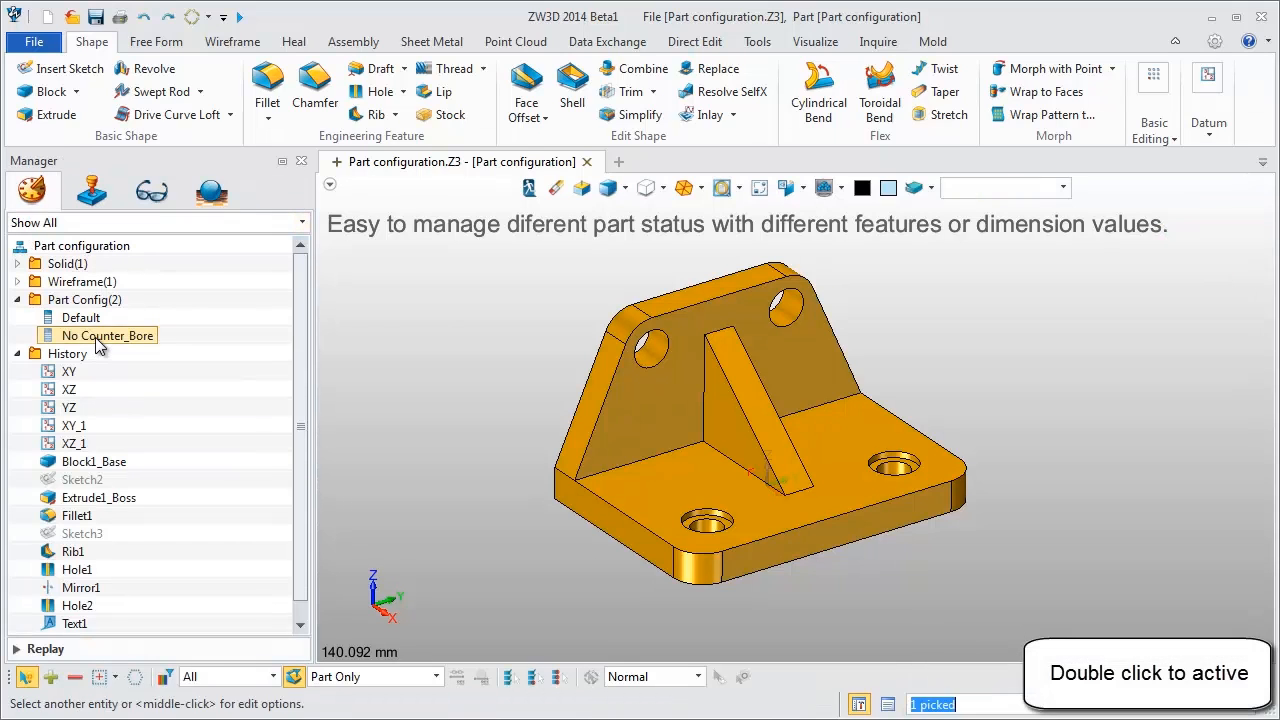
right_click(98, 341)
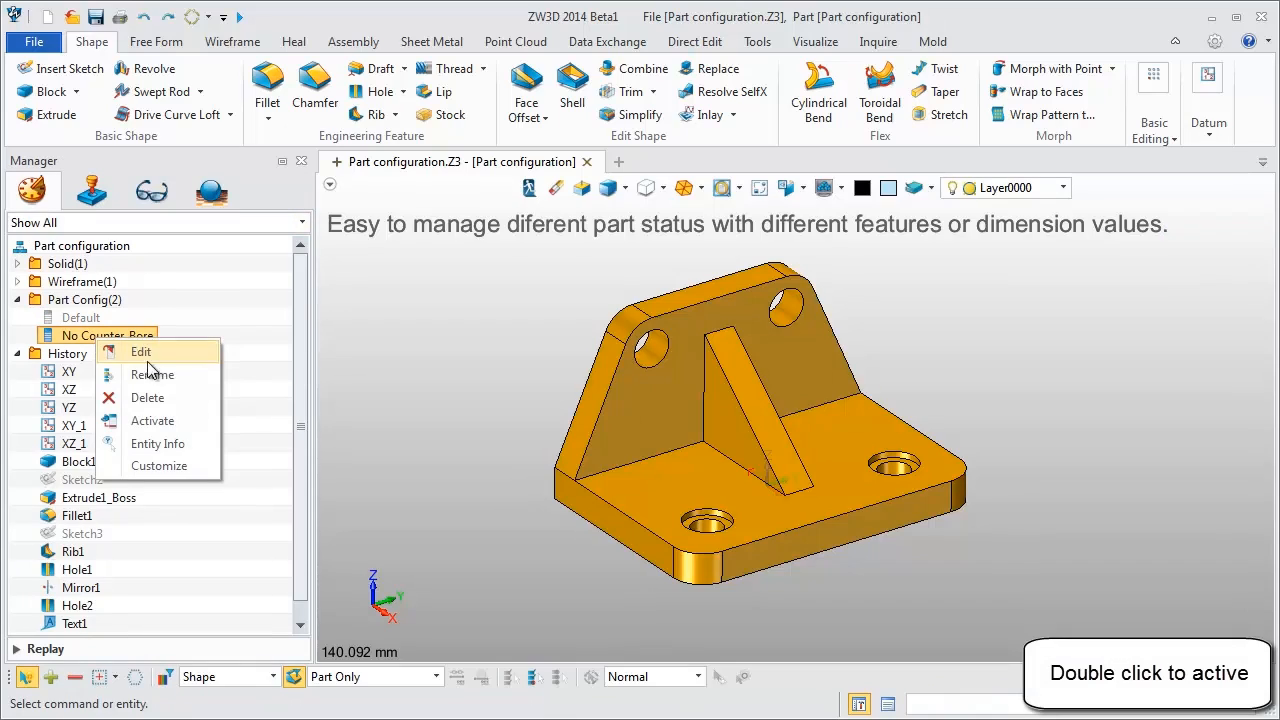
left_click(148, 345)
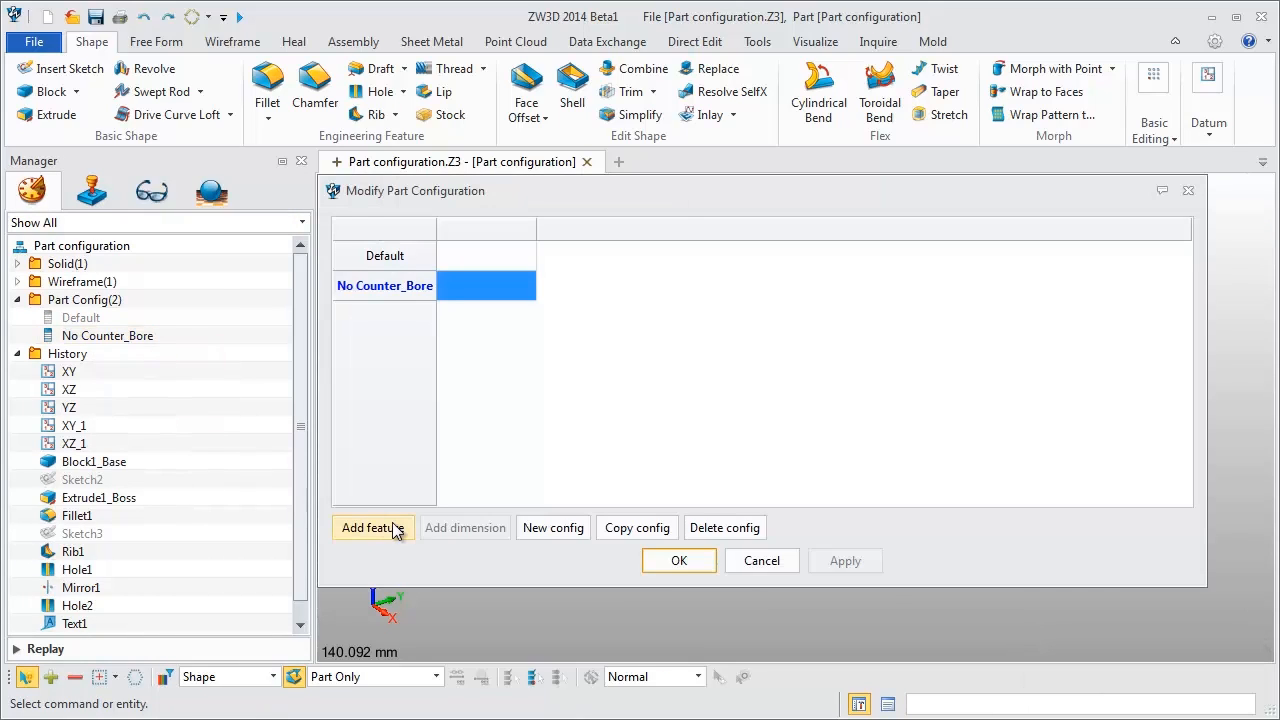
left_click(393, 528)
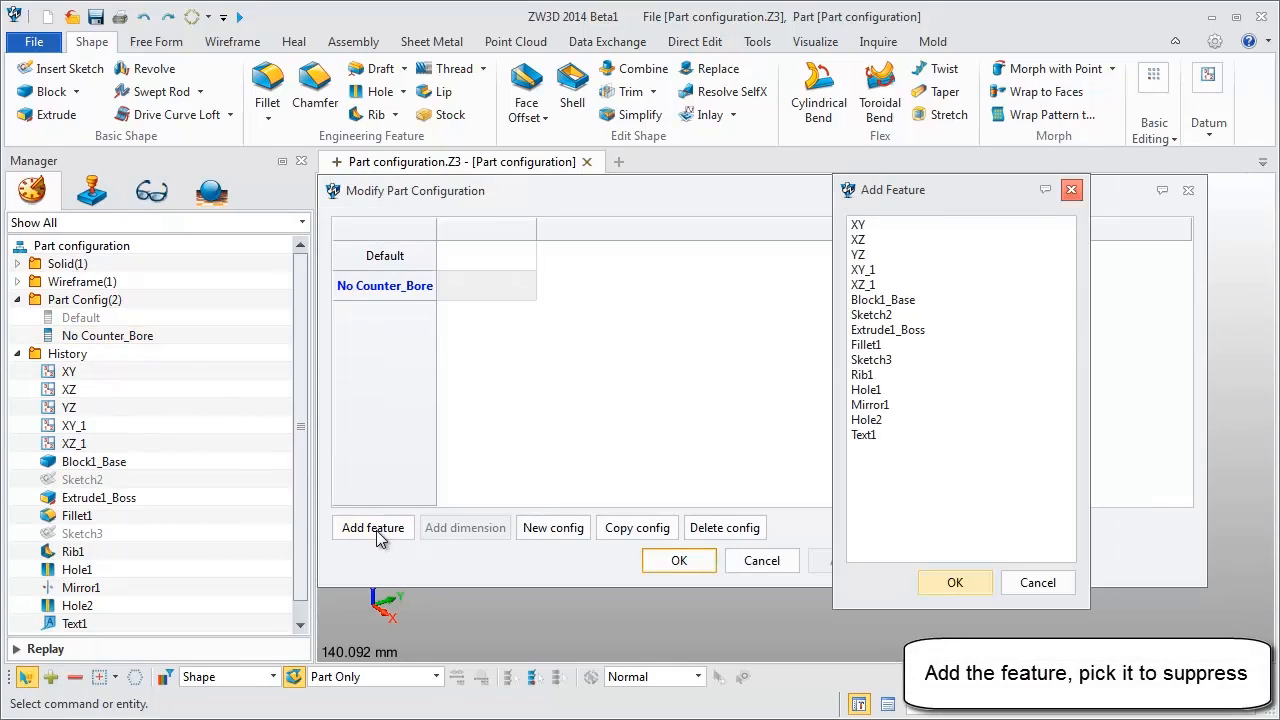
left_click(866, 389)
left_click(872, 405)
left_click(948, 584)
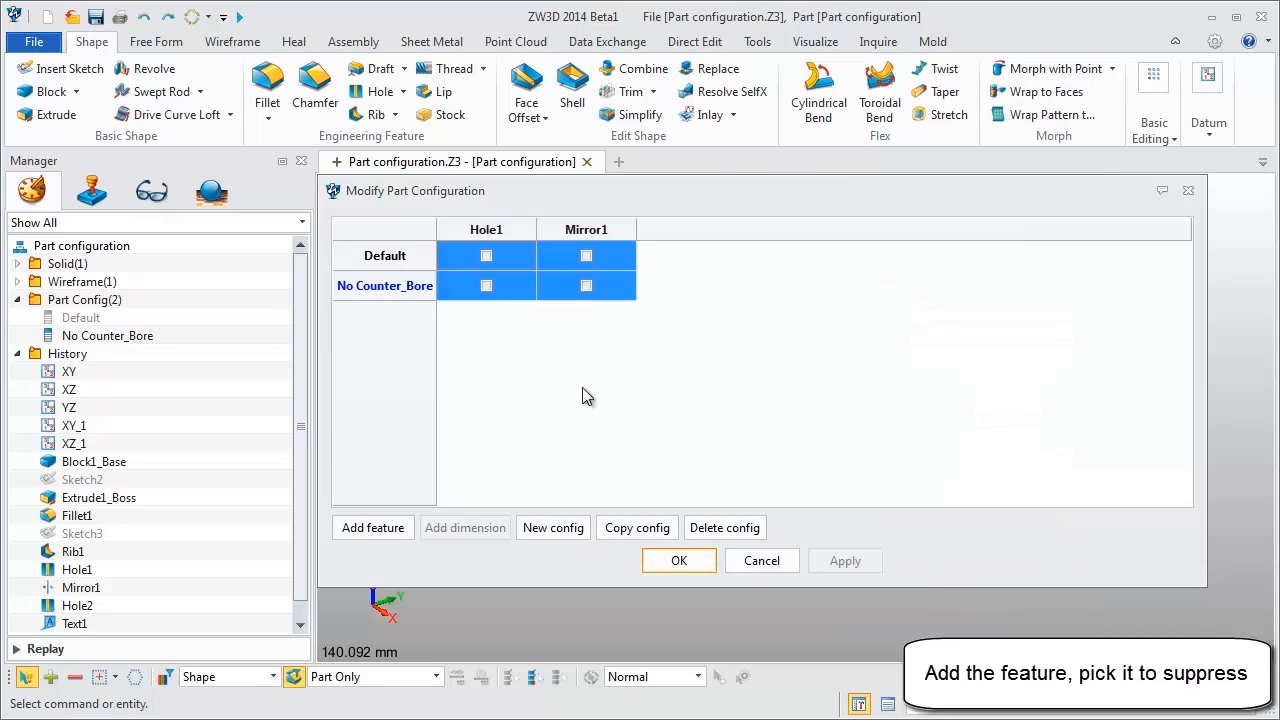
- Suppress Hole1 and Mirror1 in the No Counter_Bore configuration and apply the change to the bracket
left_click(486, 290)
left_click(648, 301)
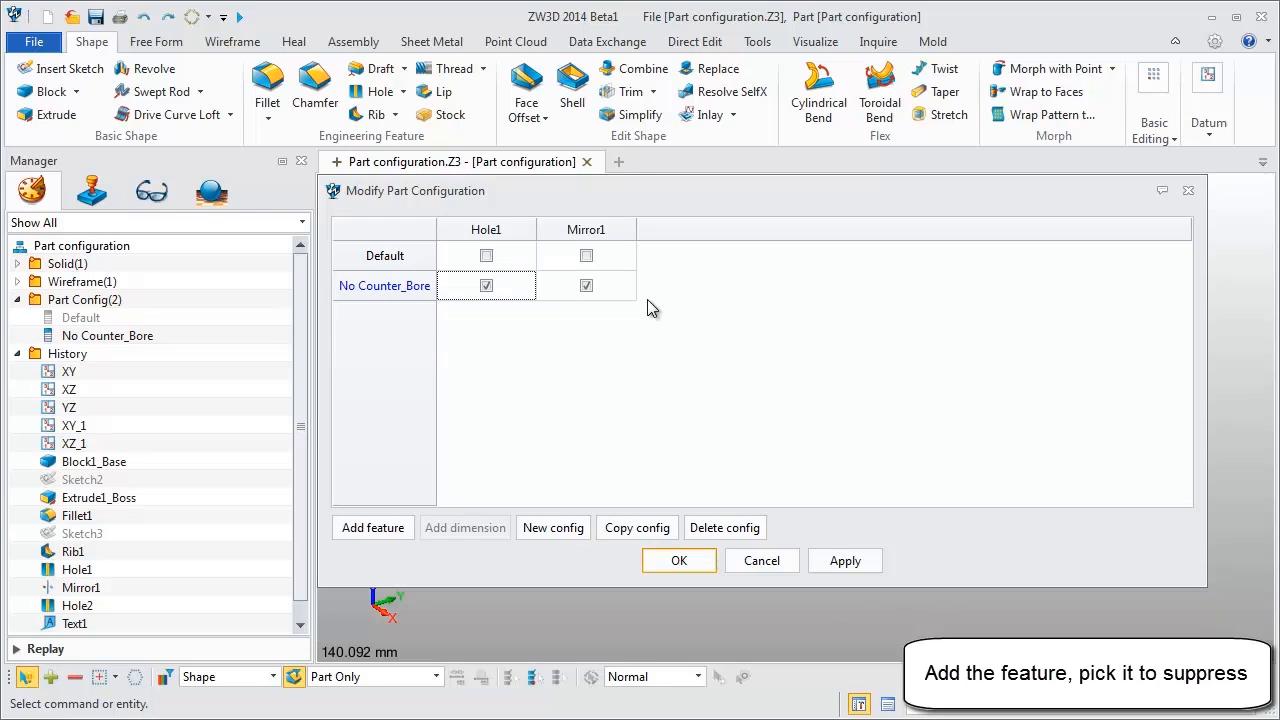
left_click(863, 564)
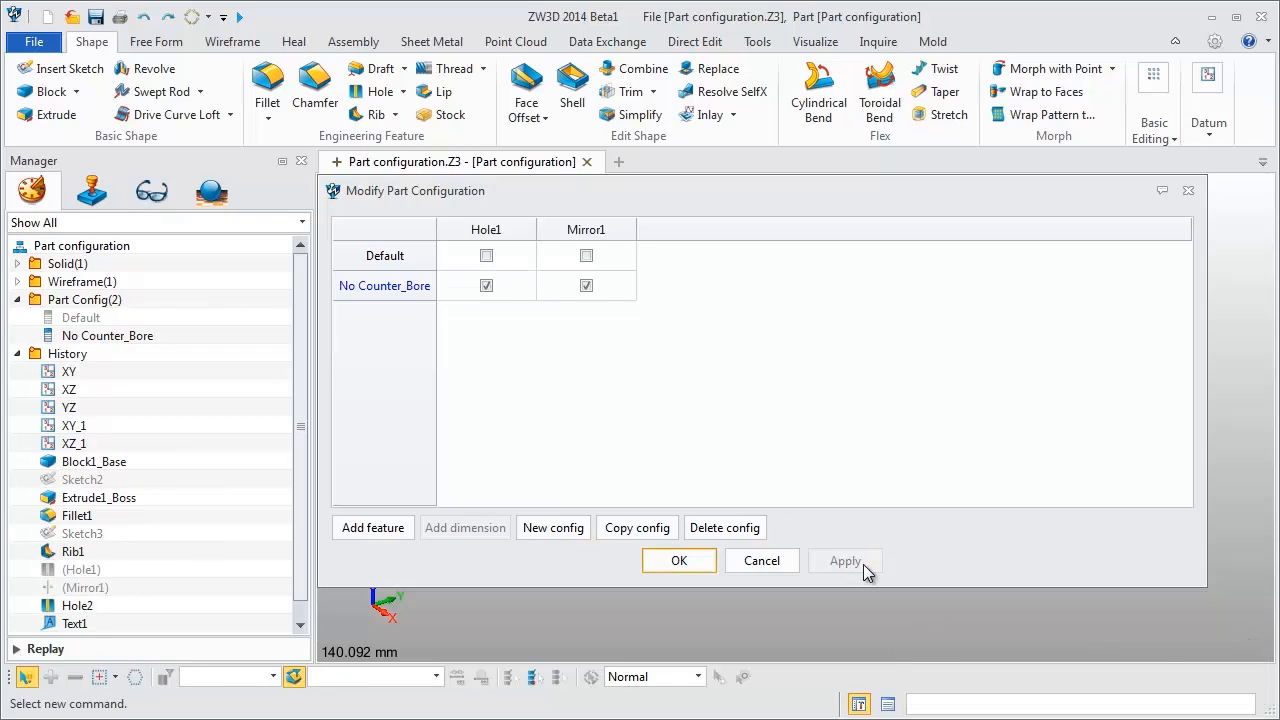
left_click(680, 562)
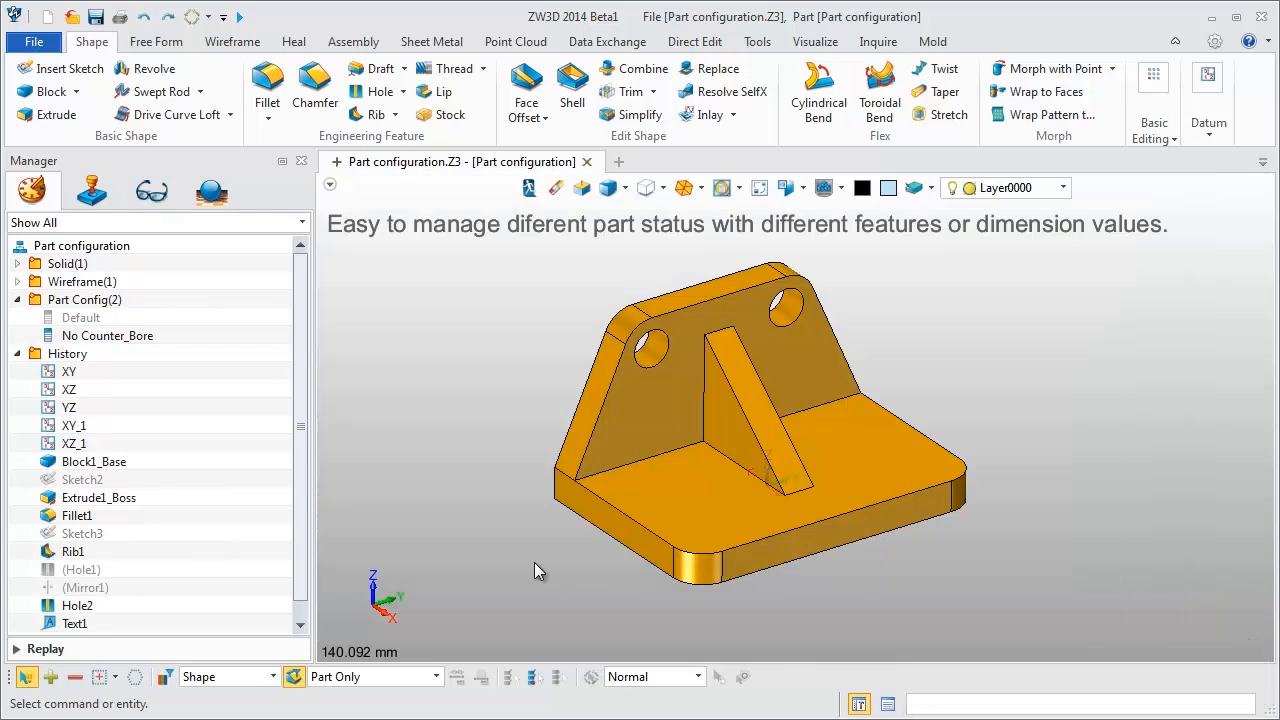
- Create another part configuration named Big Base and make it the active one
right_click(212, 324)
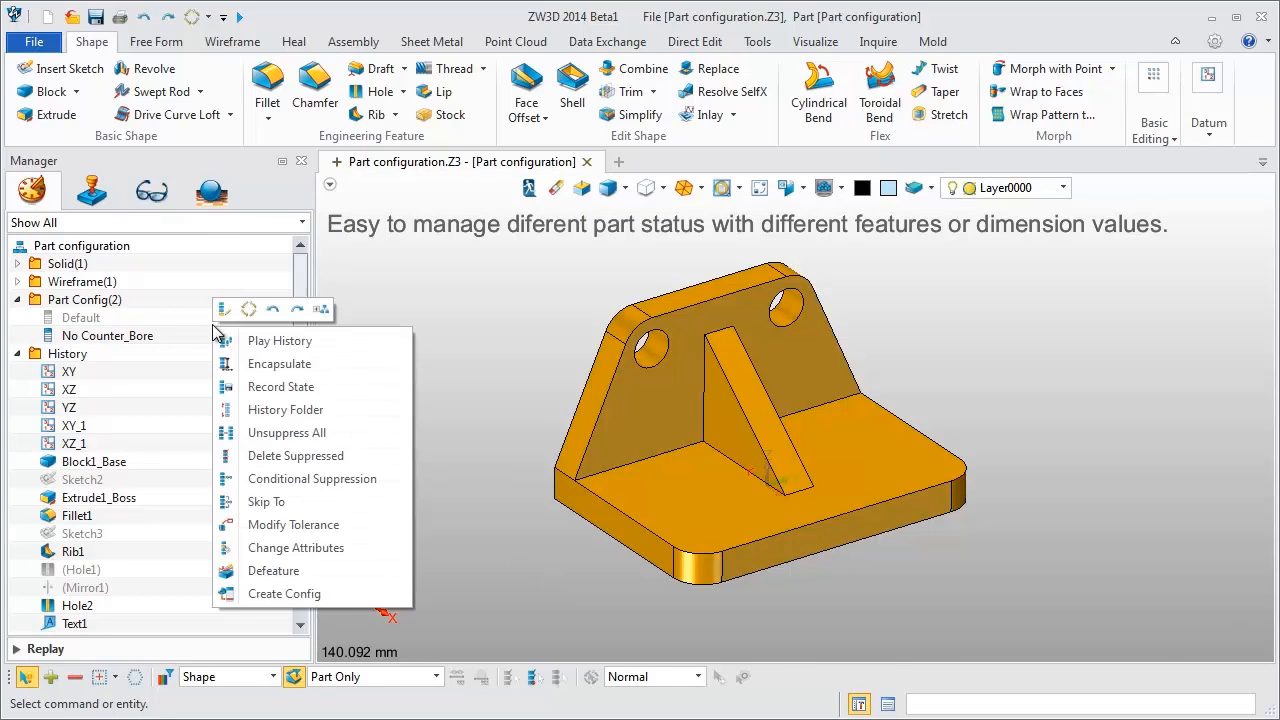
left_click(296, 598)
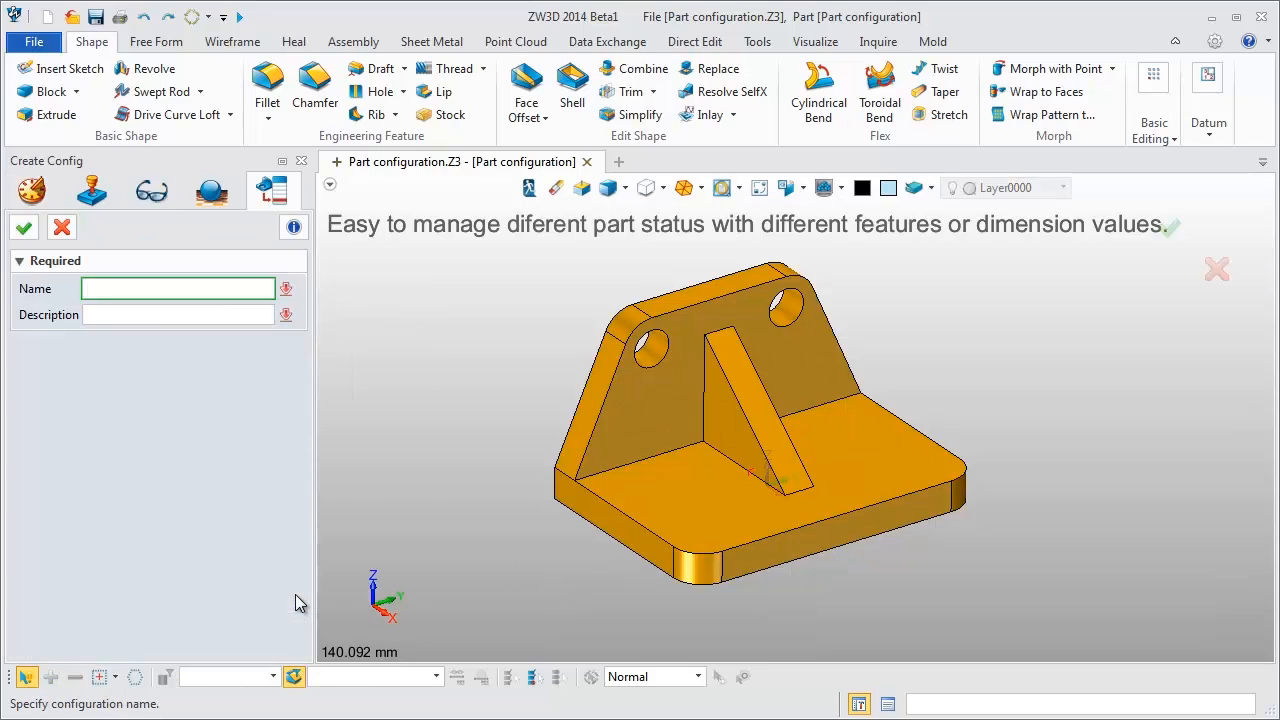
type("Big Base")
left_click(25, 228)
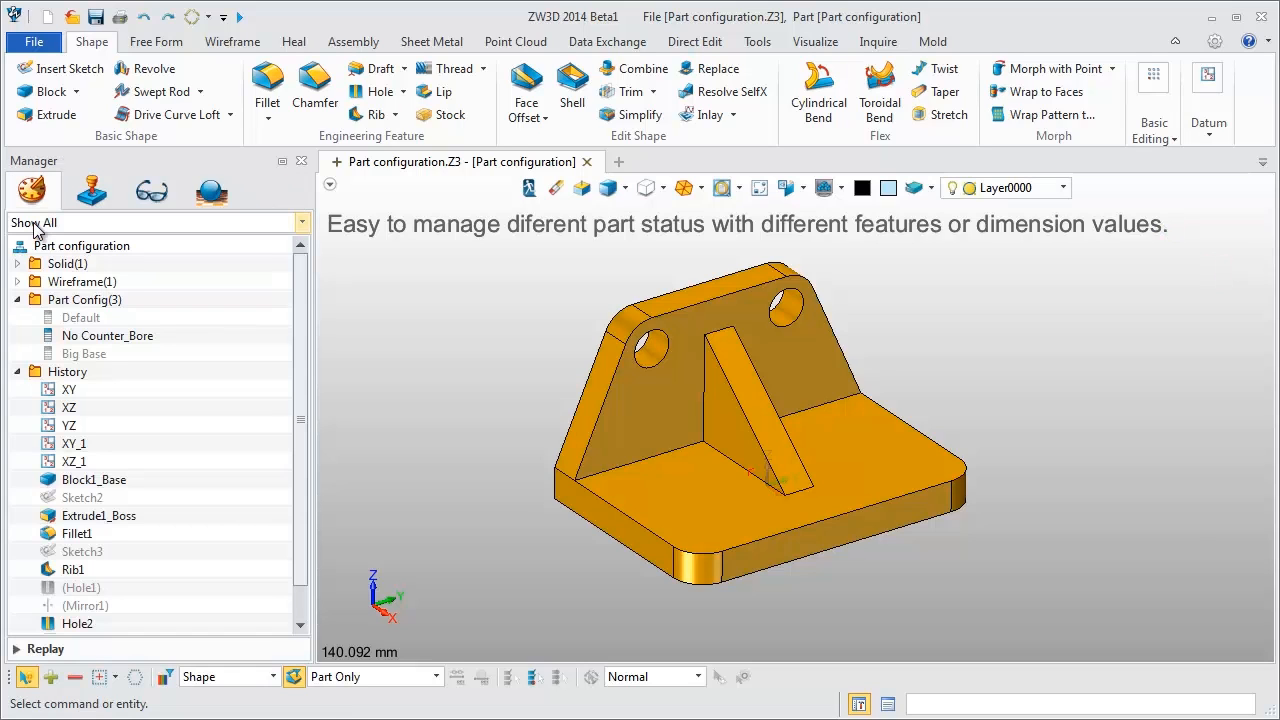
double_click(84, 354)
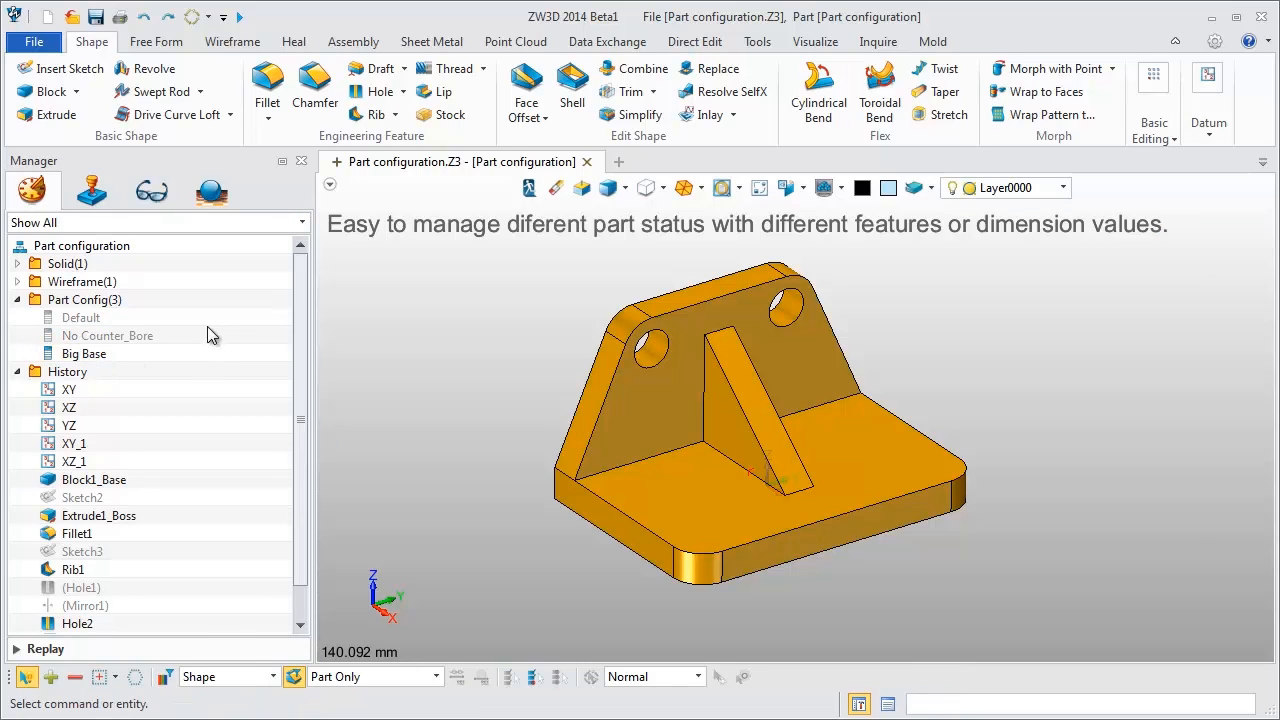
- Edit the Big Base configuration so that Hole1 and Mirror1 are unsuppressed
right_click(95, 354)
left_click(131, 365)
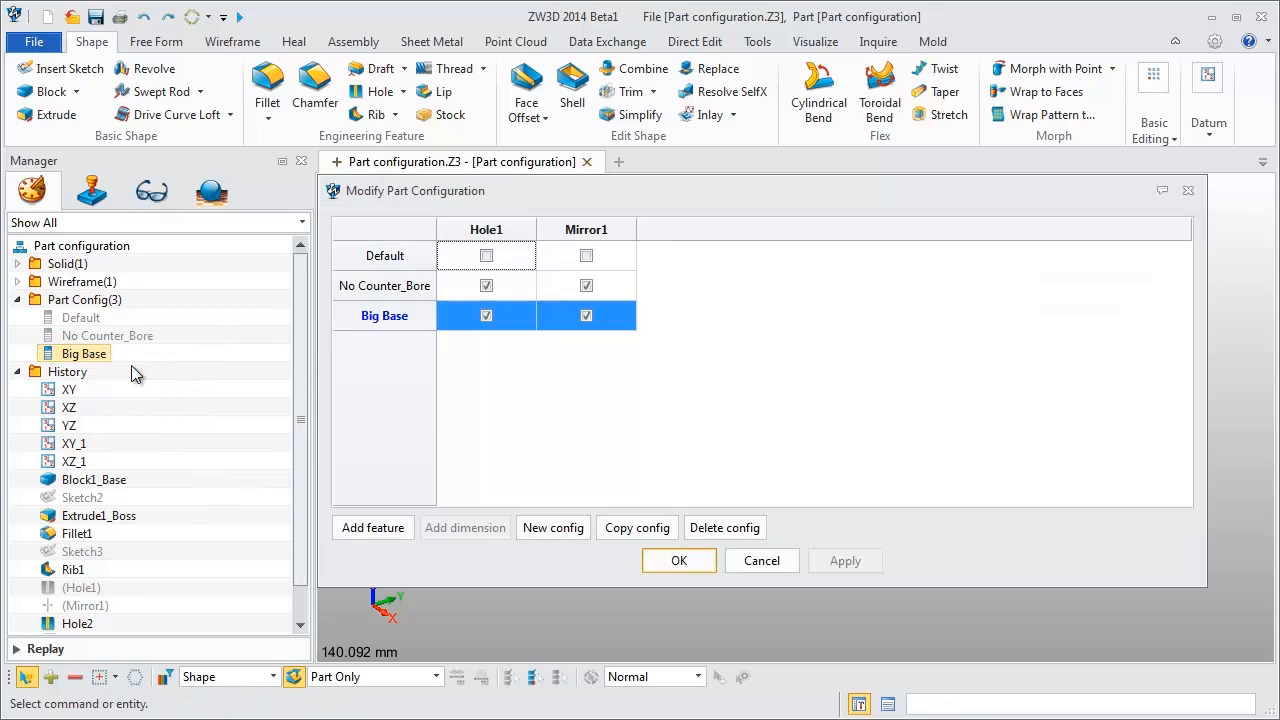
left_click(486, 316)
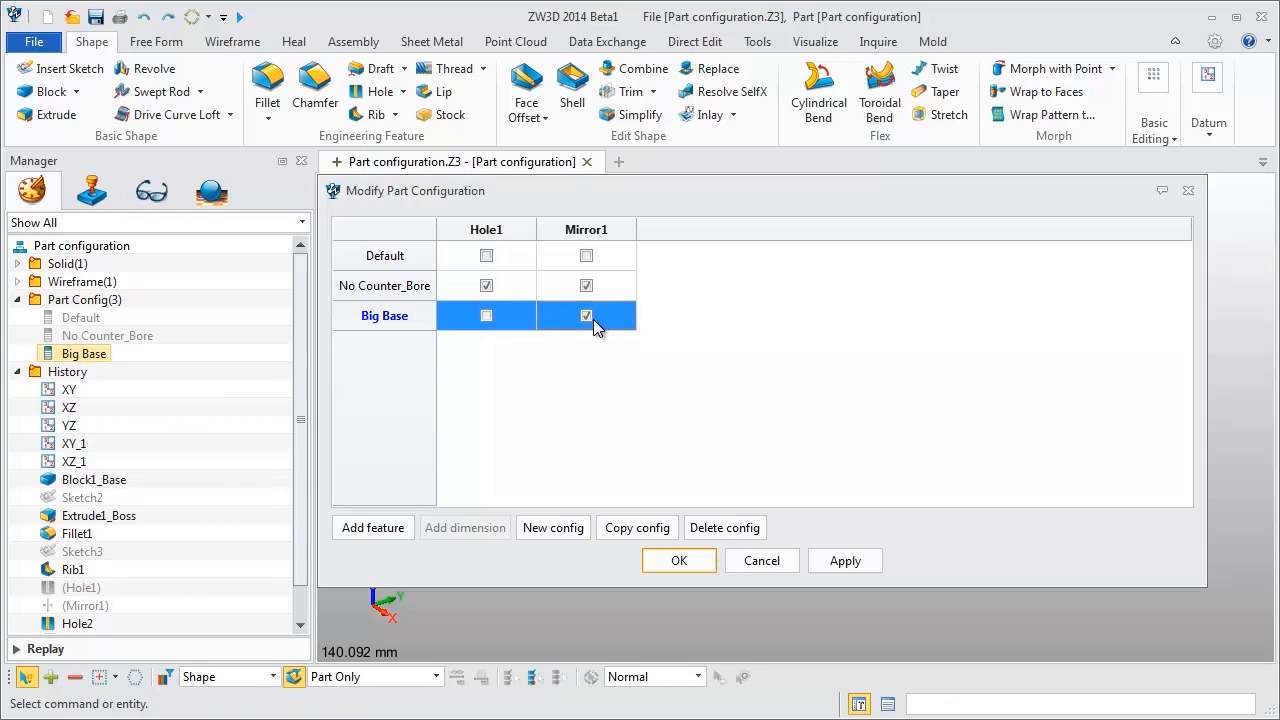
left_click(586, 316)
- Add the Block1_Base feature and its dimensions d3, d4 and d5 to the part configuration table
left_click(400, 530)
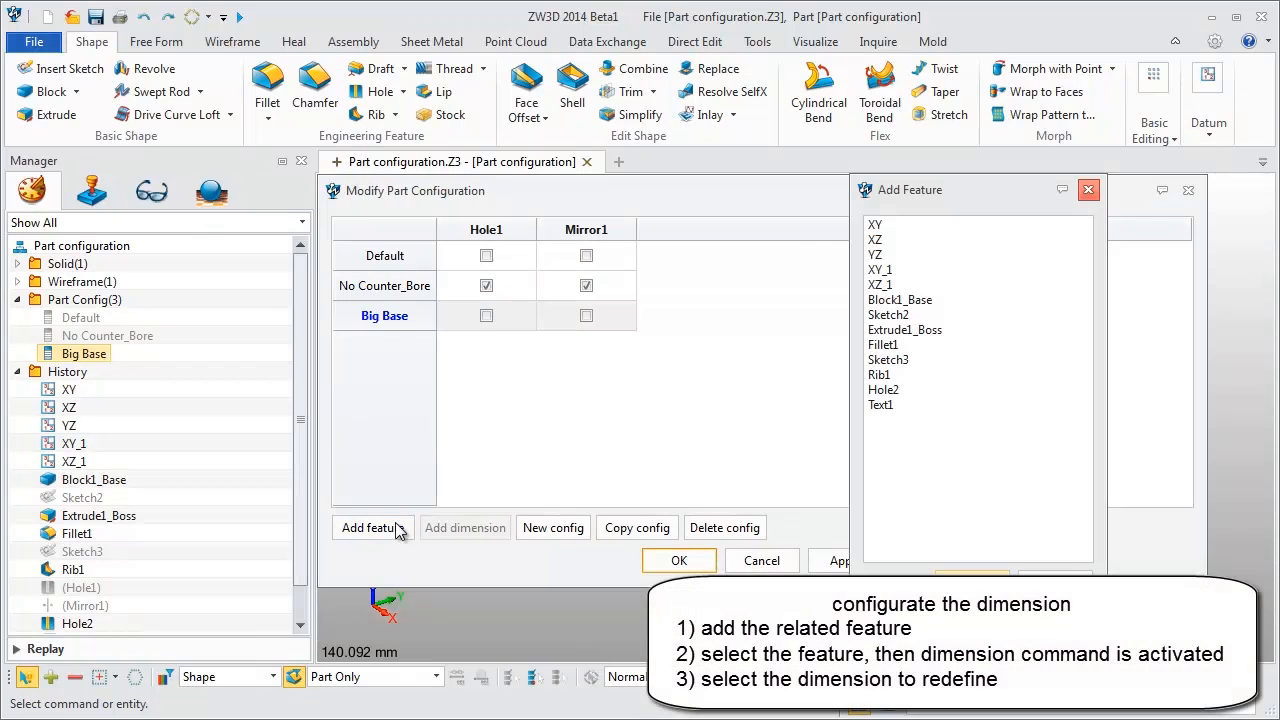
left_click(935, 300)
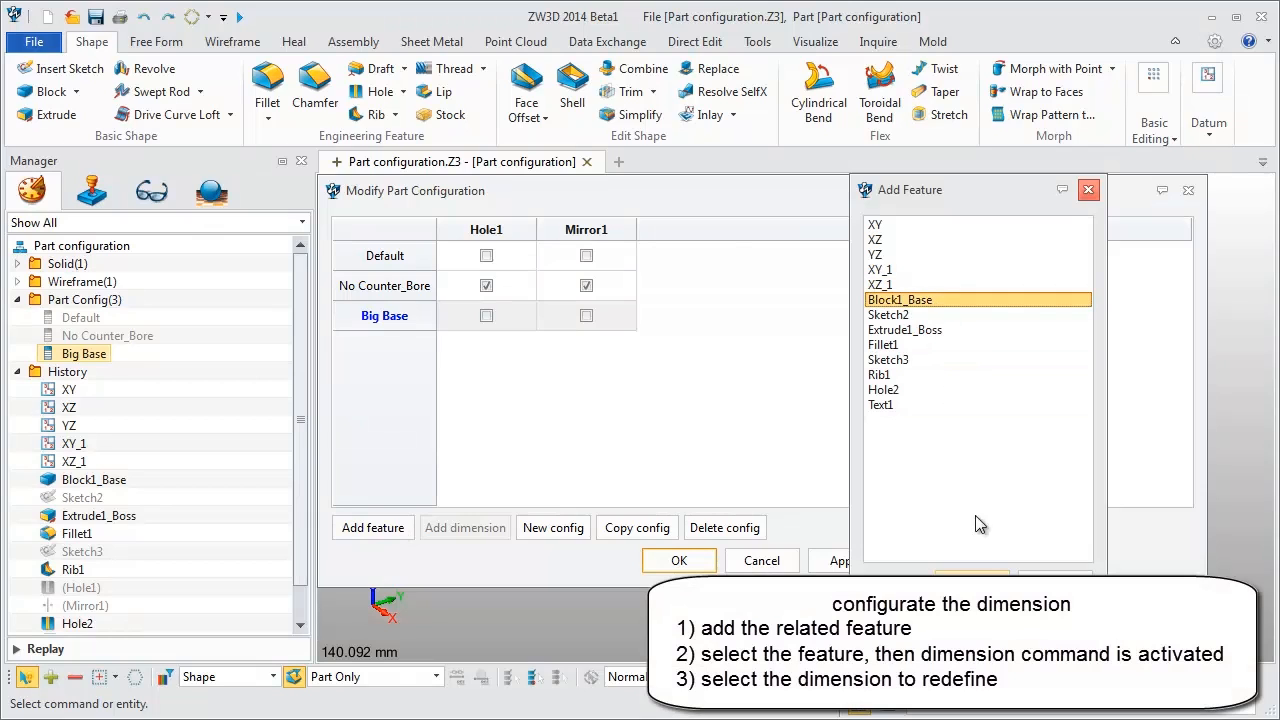
left_click(972, 582)
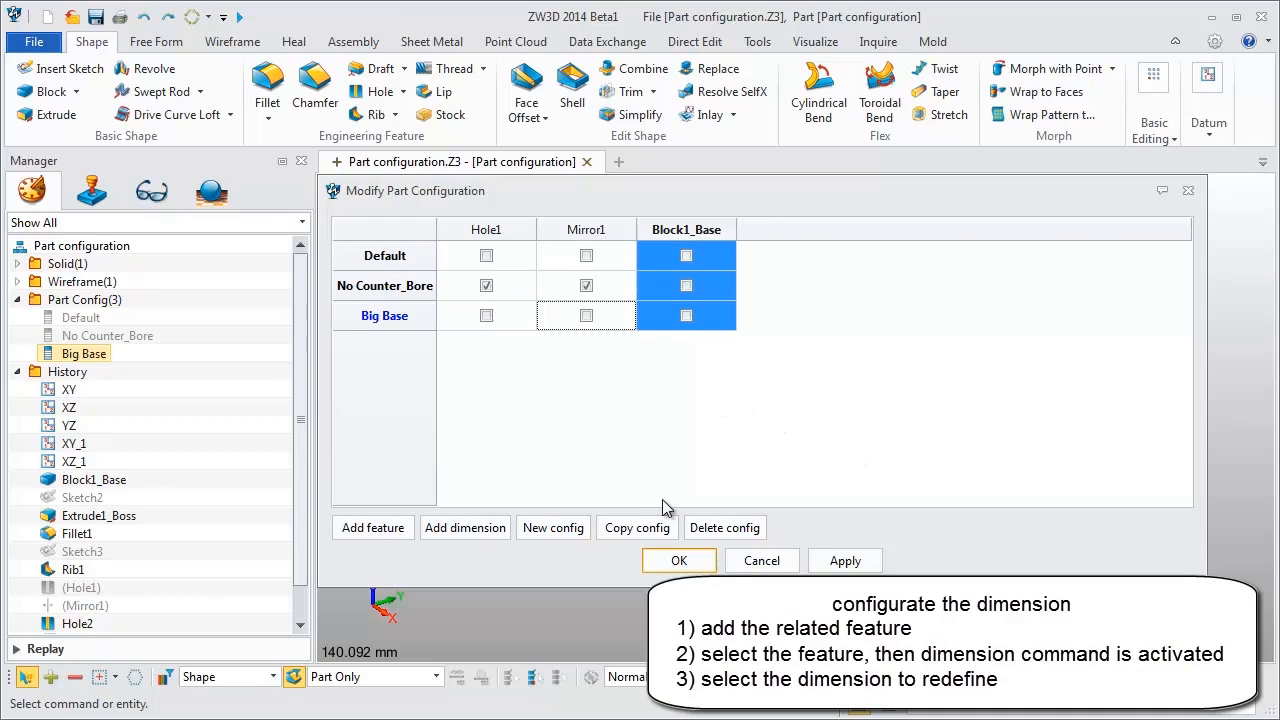
left_click(479, 534)
left_click(948, 240)
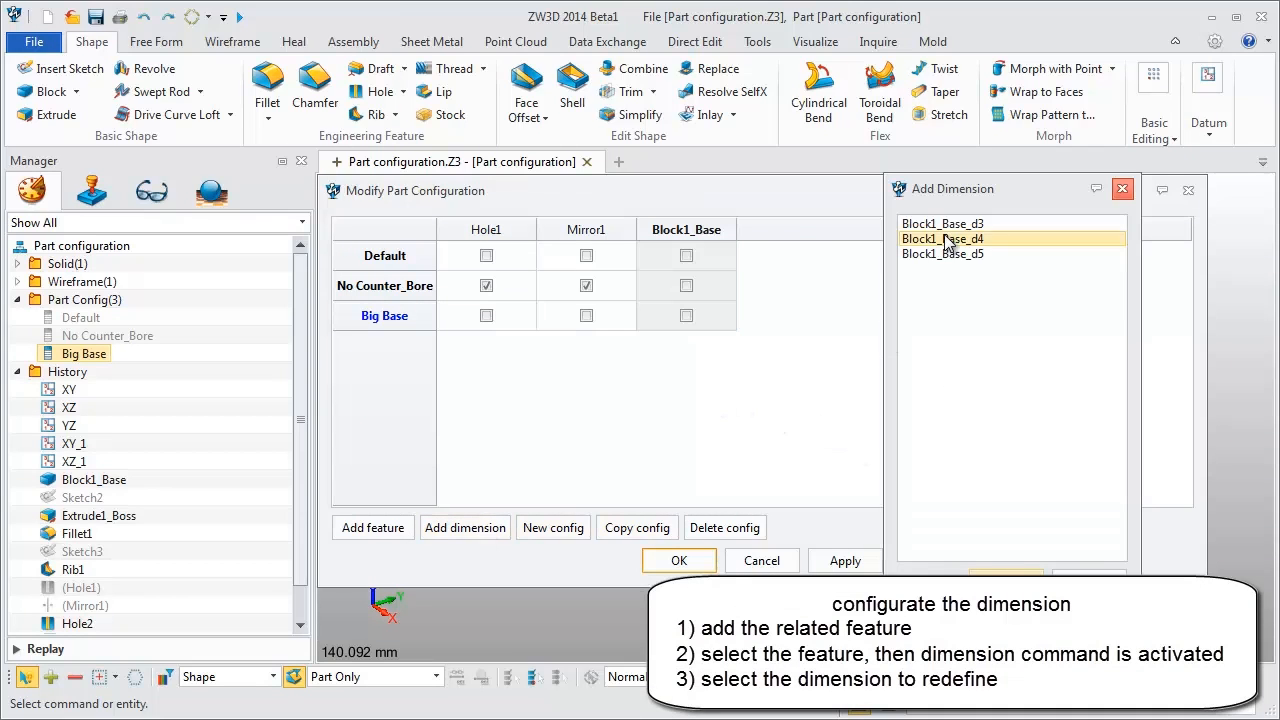
left_click(946, 225)
left_click(951, 257, "shift")
left_click(985, 582)
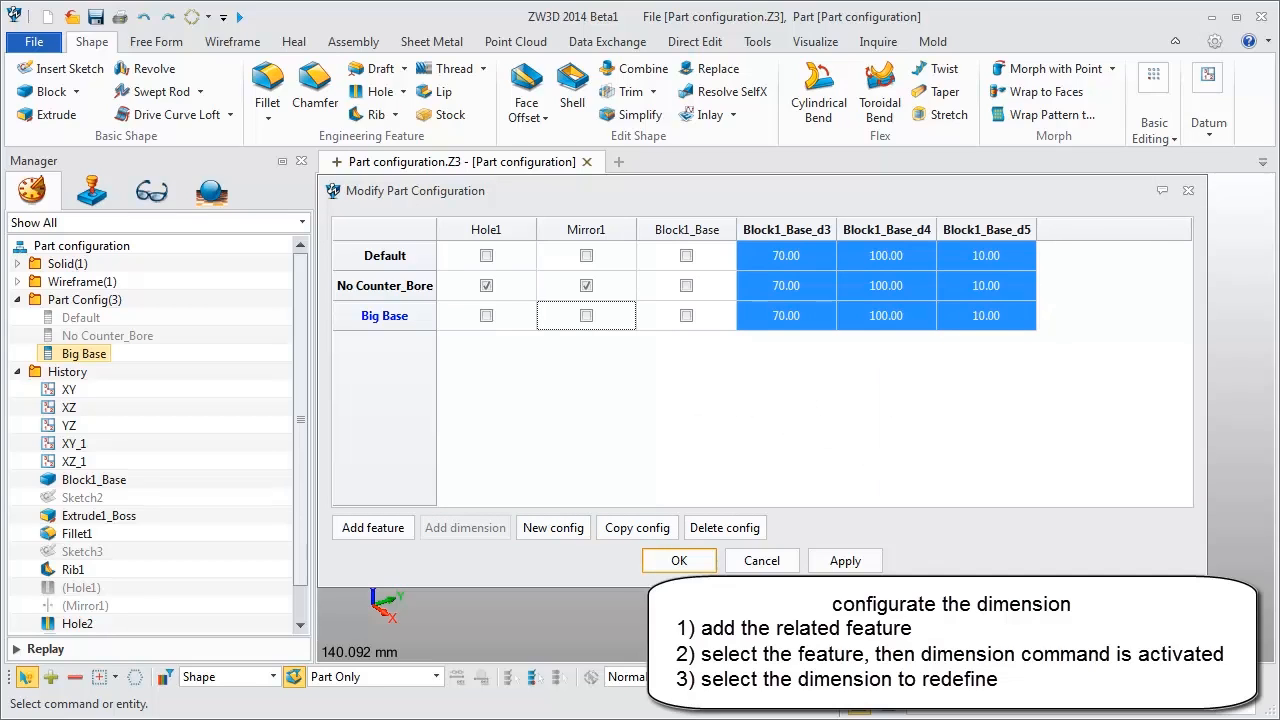
- Set Big Base's Block1_Base dimensions to d3 100, d4 120 and d5 16, and apply them to the part
left_click(801, 318)
left_click(800, 315)
type("1")
key("Return")
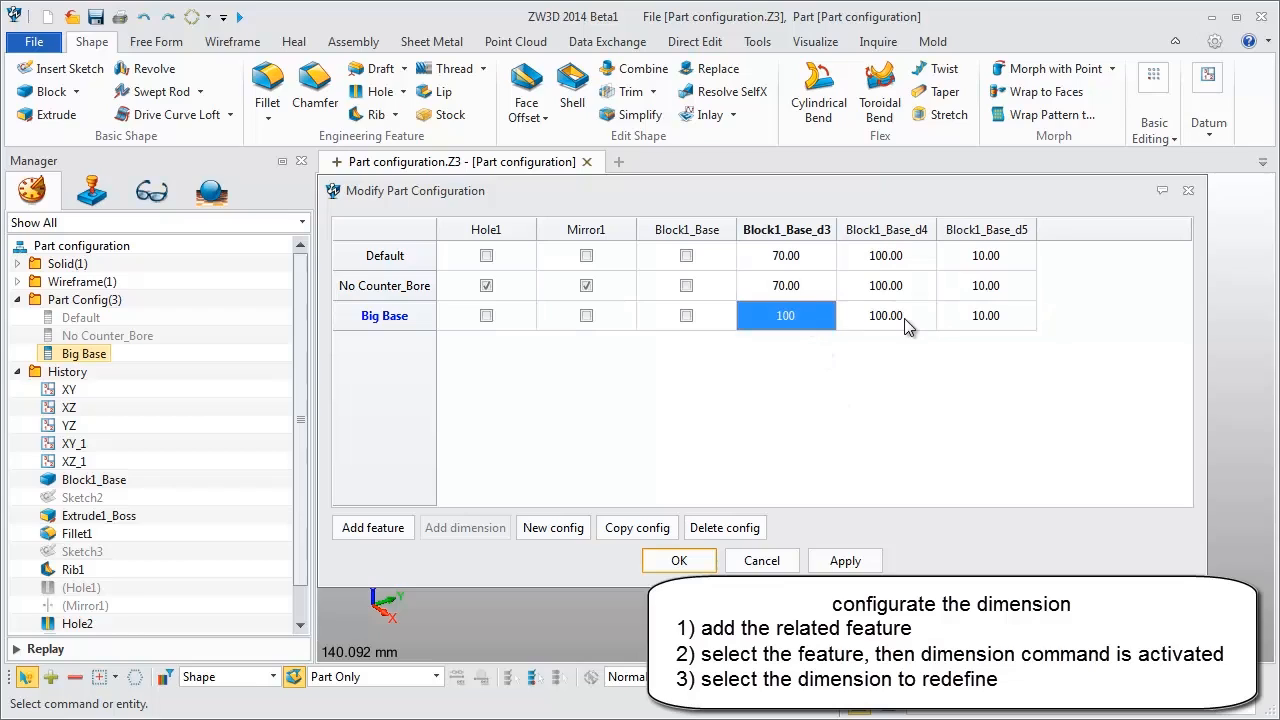
left_click(906, 317)
type("120")
key("Return")
left_click(999, 319)
type("16")
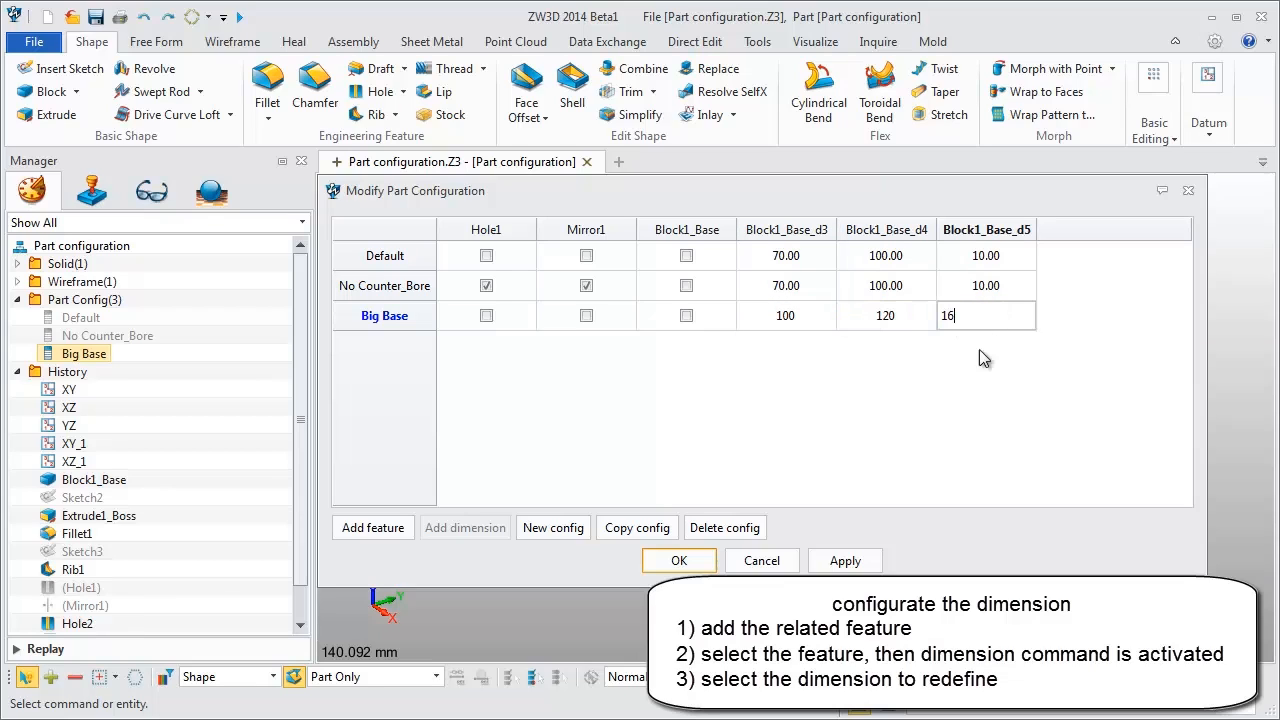
left_click(862, 564)
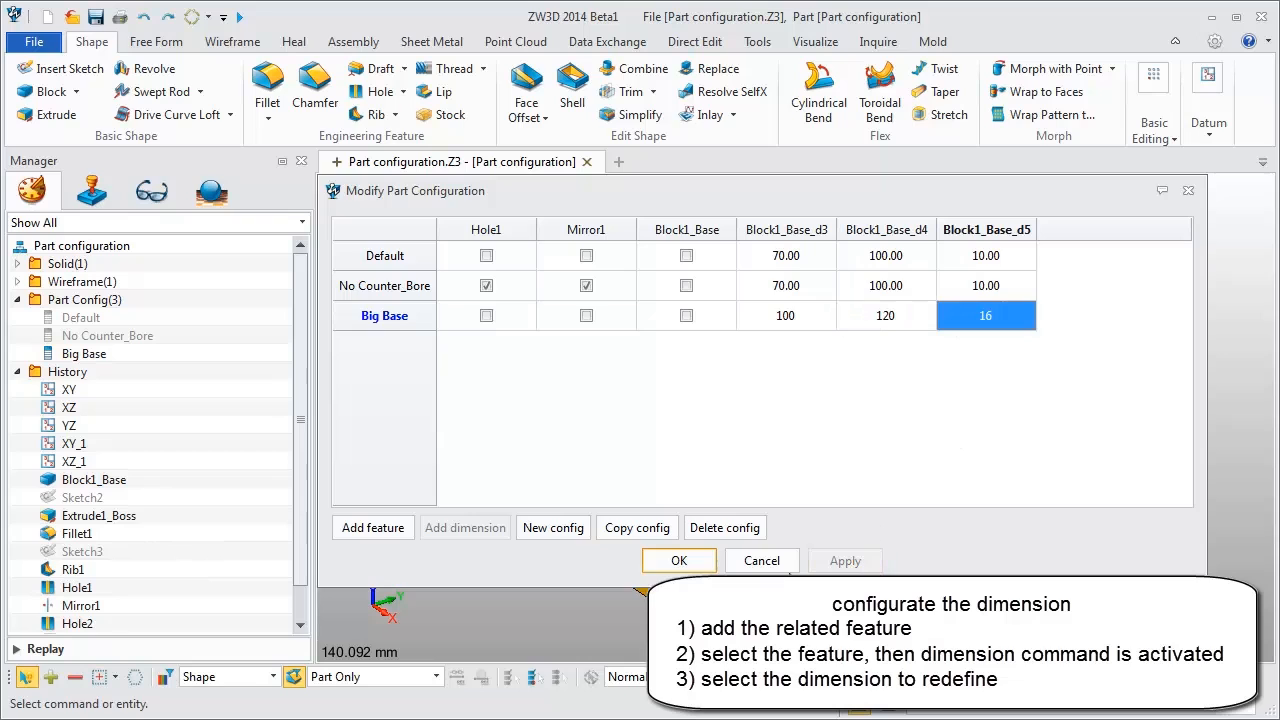
left_click(679, 560)
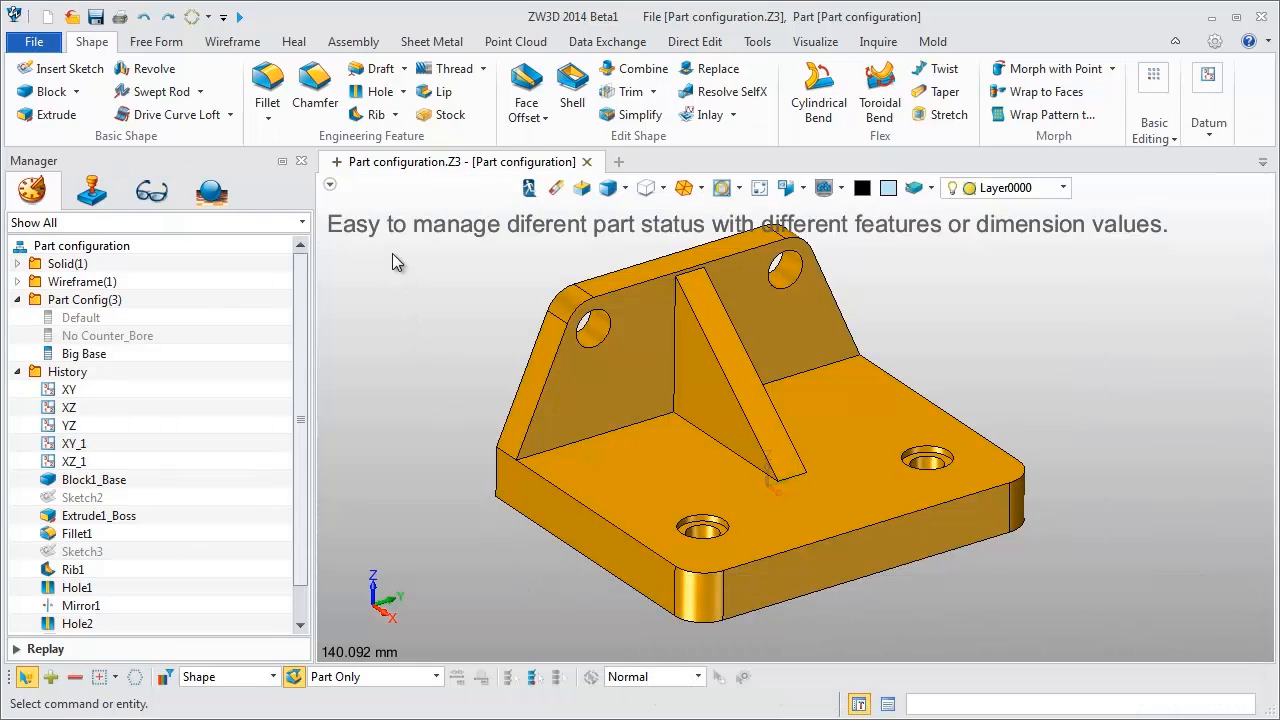
- Create a 2D drawing of the bracket part from the A2_H(ANSI) template
right_click(392, 254)
left_click(450, 596)
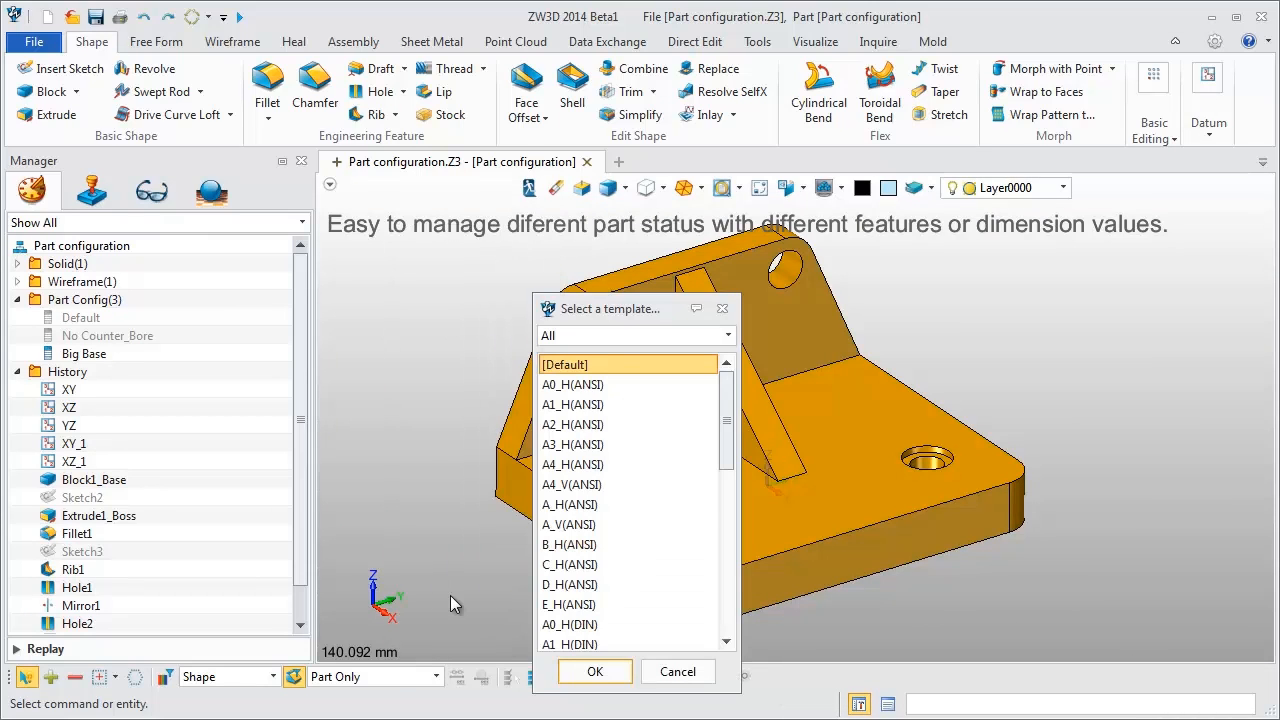
left_click(572, 425)
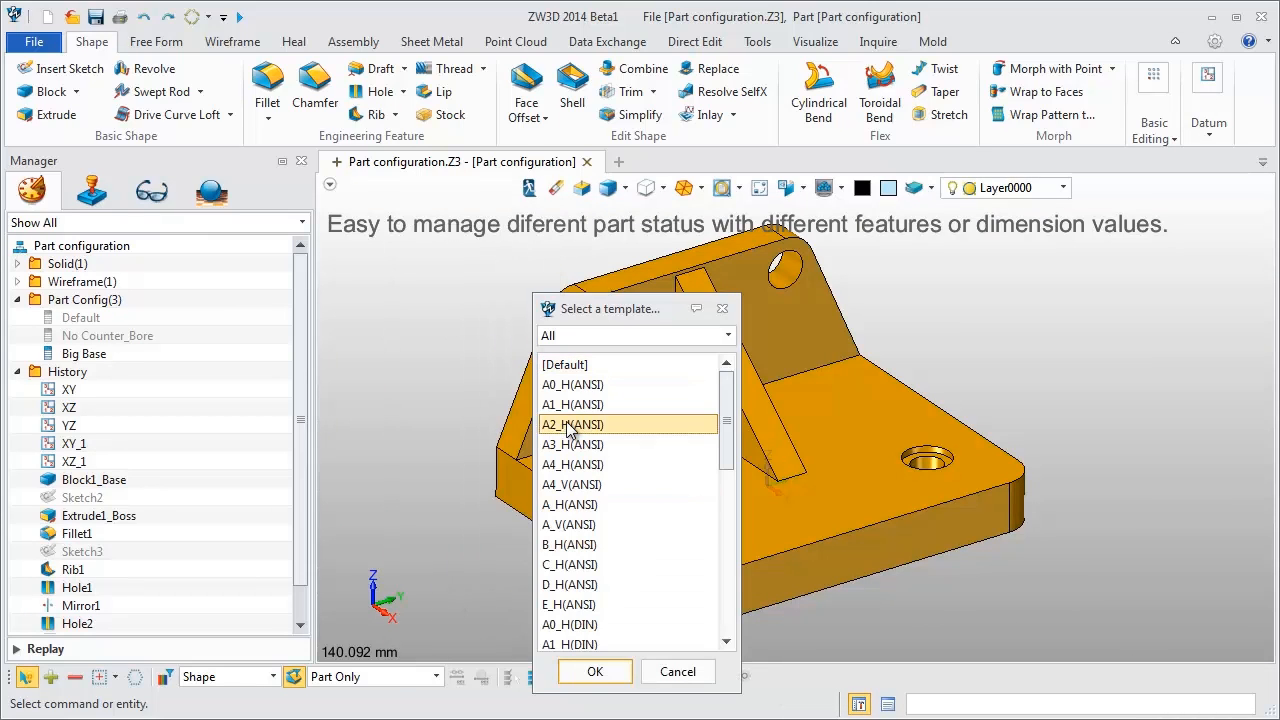
left_click(588, 673)
- Place a TOP standard view using the No Counter_Bore part configuration in the upper-left area of the sheet
left_click(120, 570)
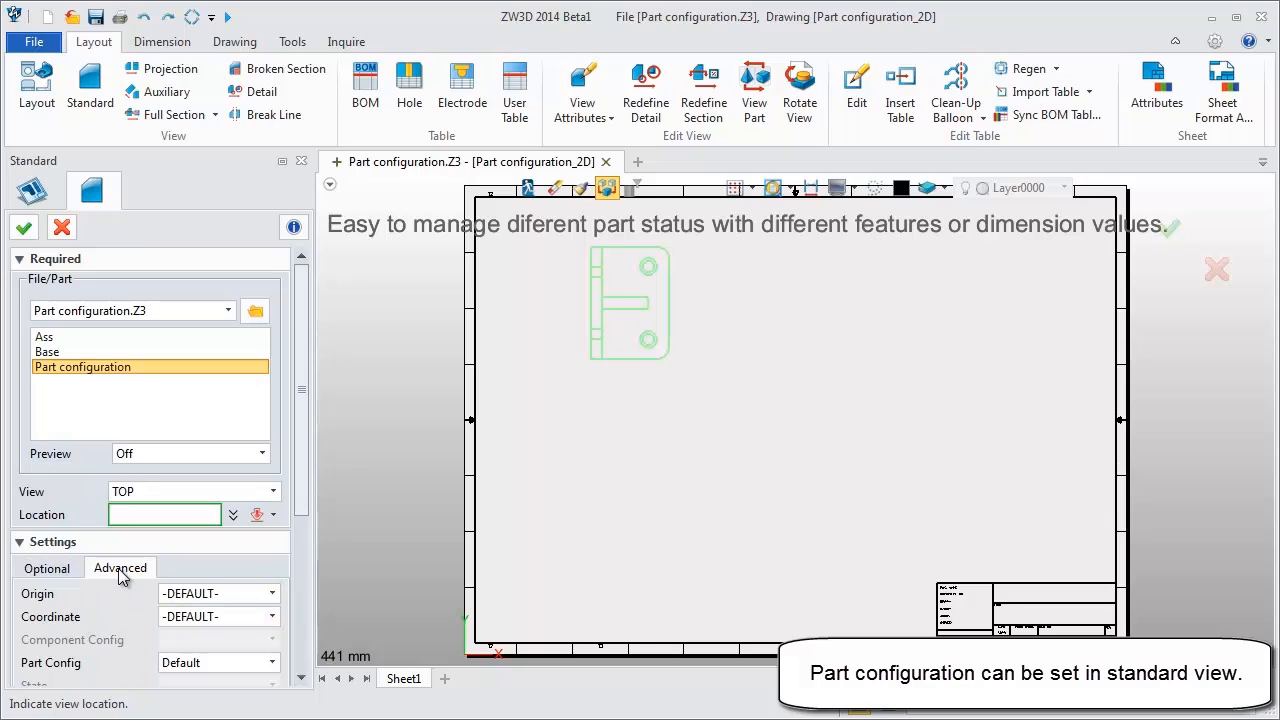
left_click(238, 663)
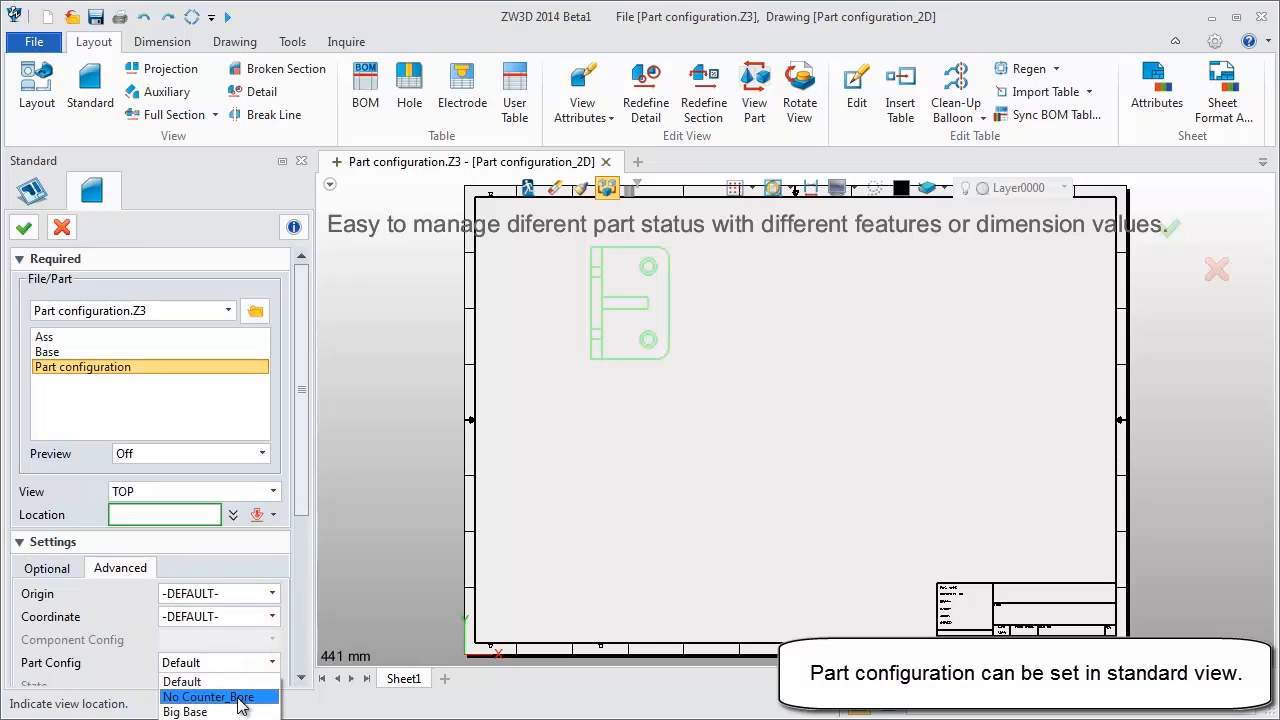
left_click(240, 697)
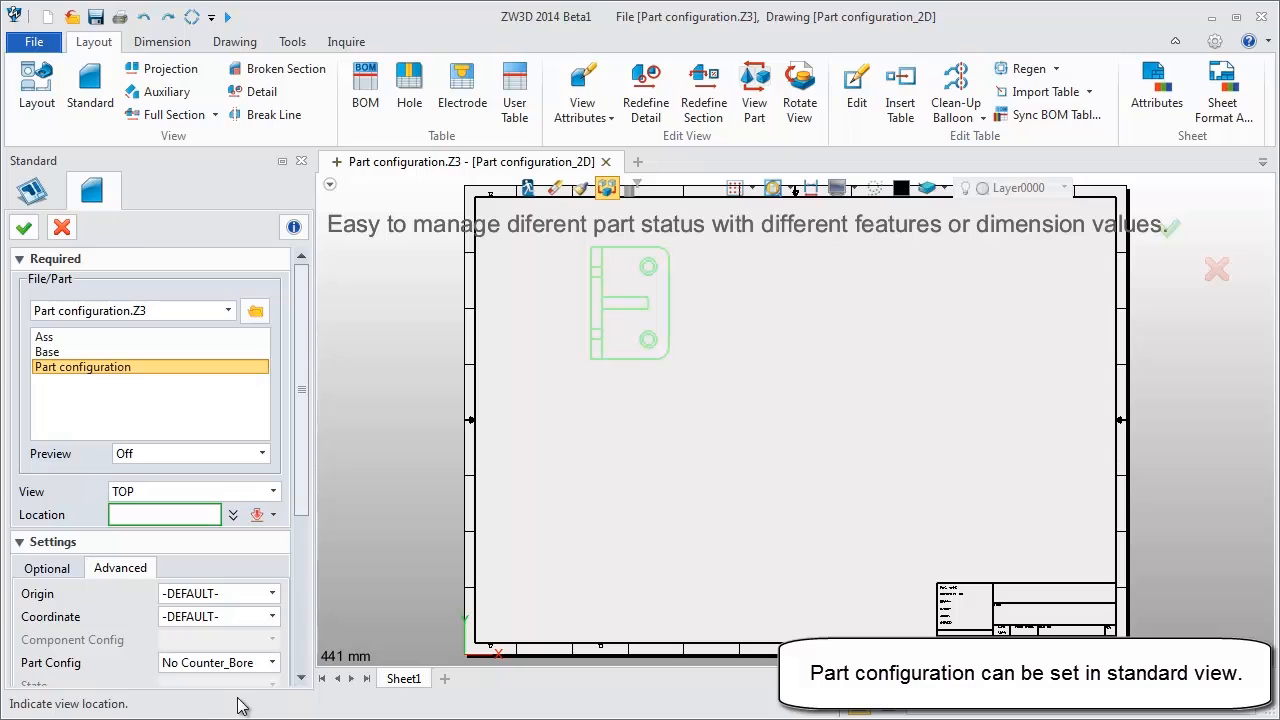
left_click(626, 320)
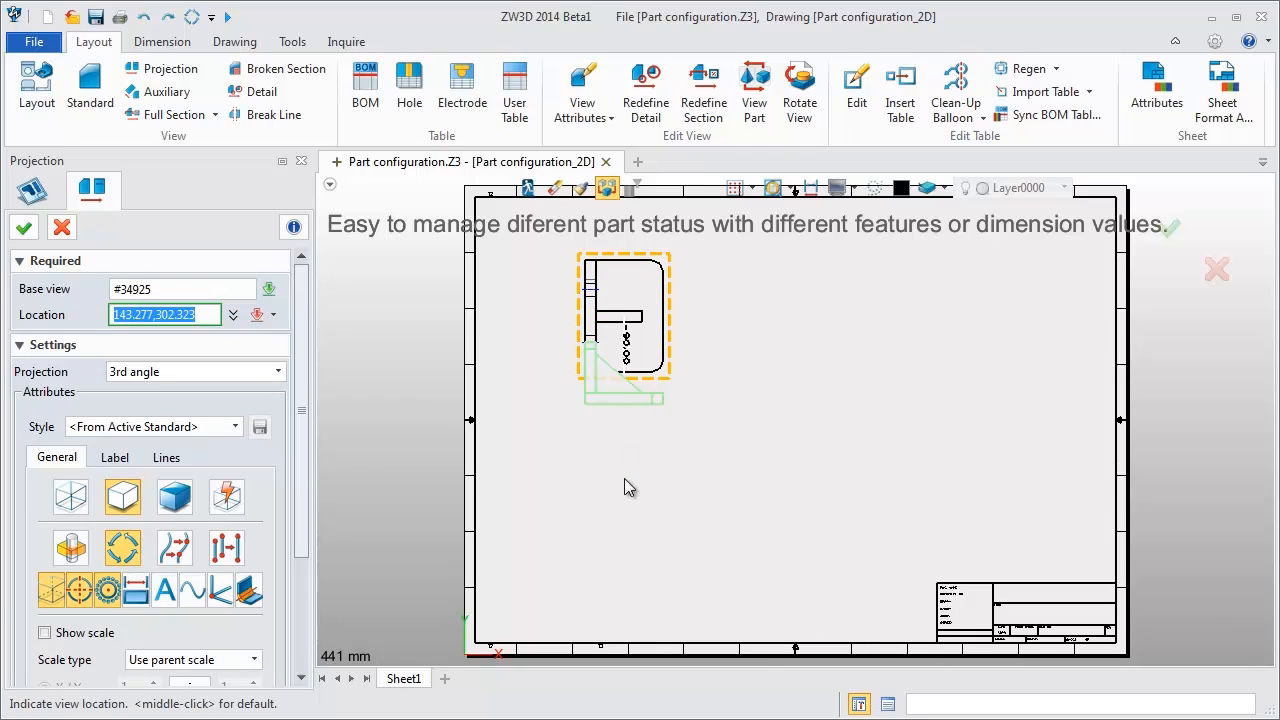
- Project two views from the top view, one directly below it and one to its right
left_click(623, 518)
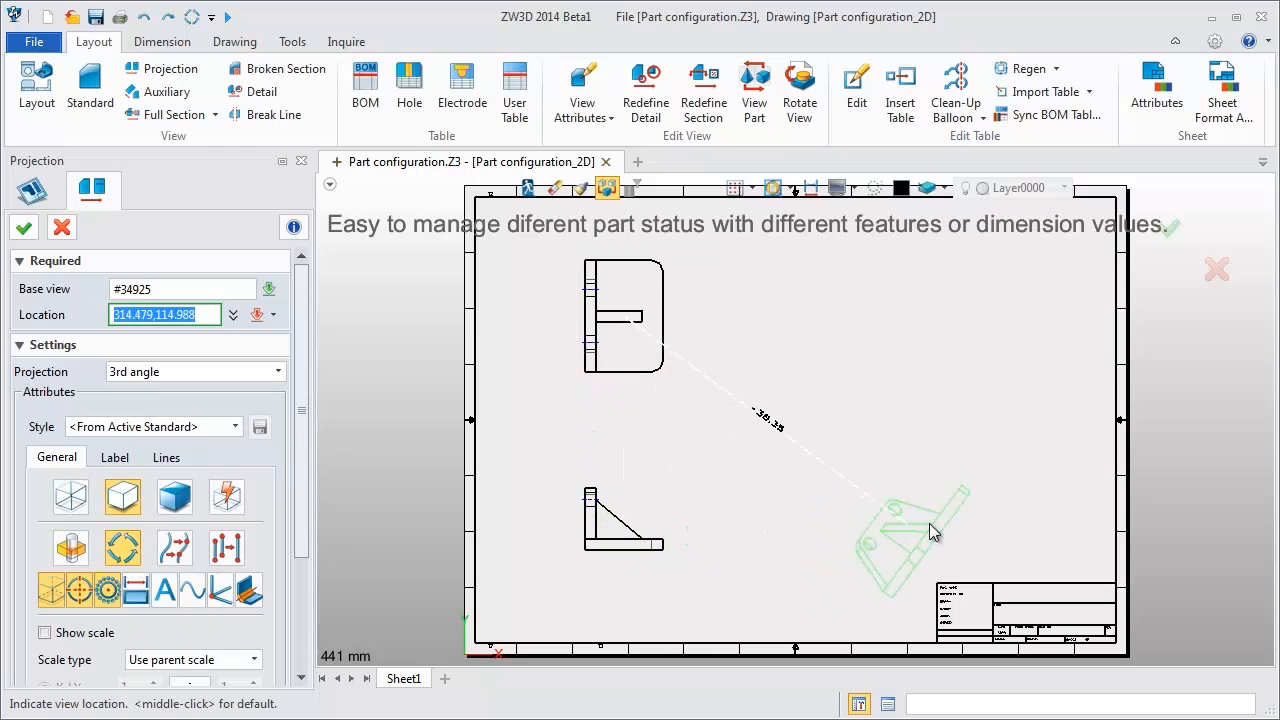
left_click(935, 316)
middle_click(893, 415)
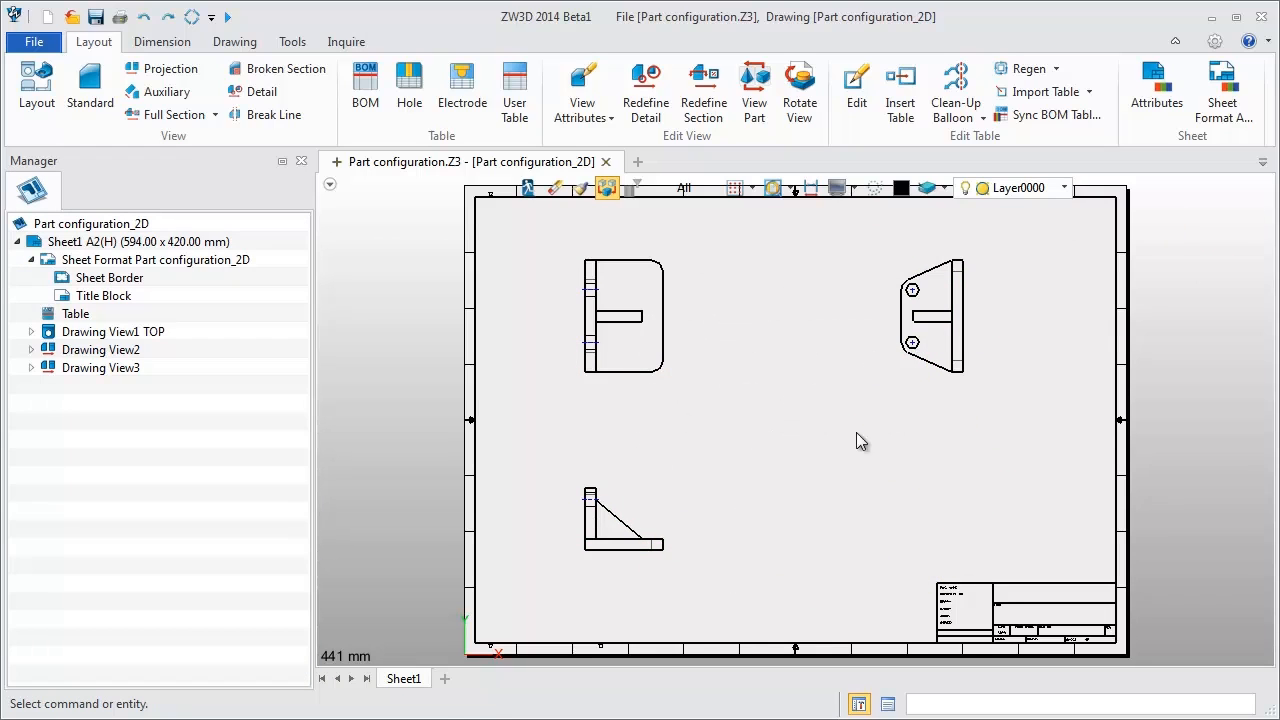
- Add a second drawing sheet and insert a three-view layout of Part configuration using the Default part configuration
left_click(445, 679)
left_click(44, 88)
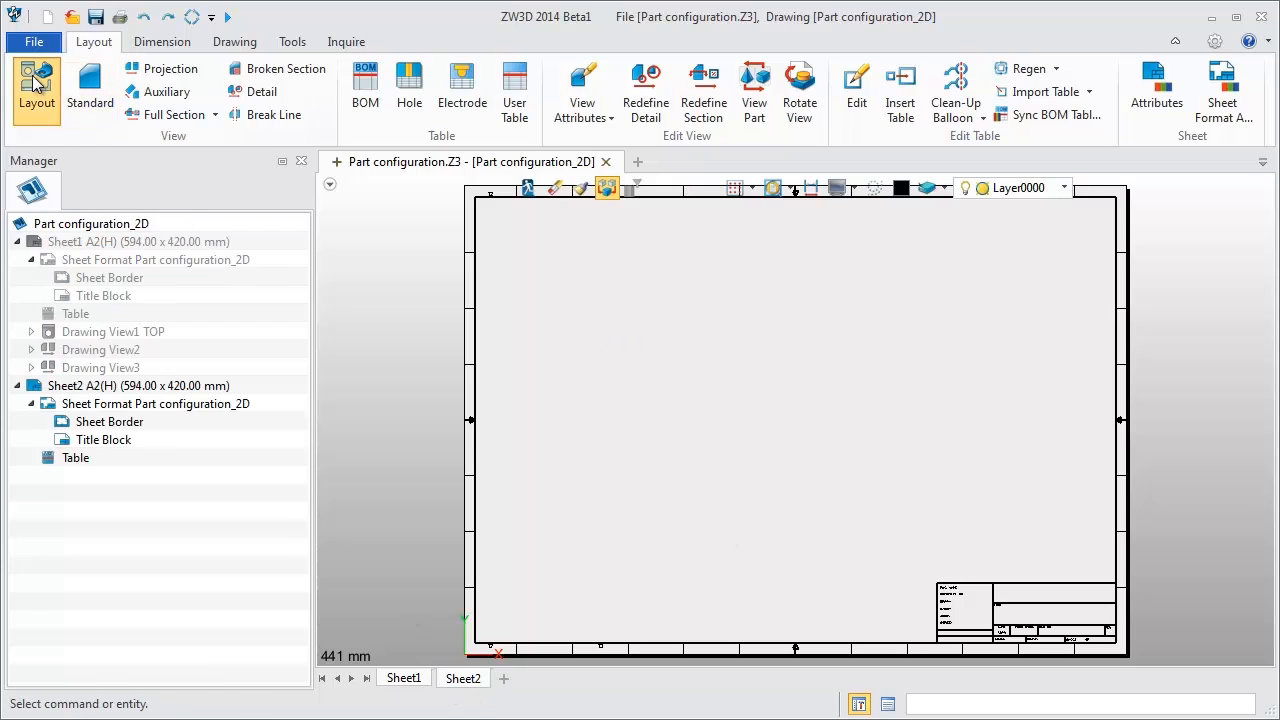
left_click(52, 368)
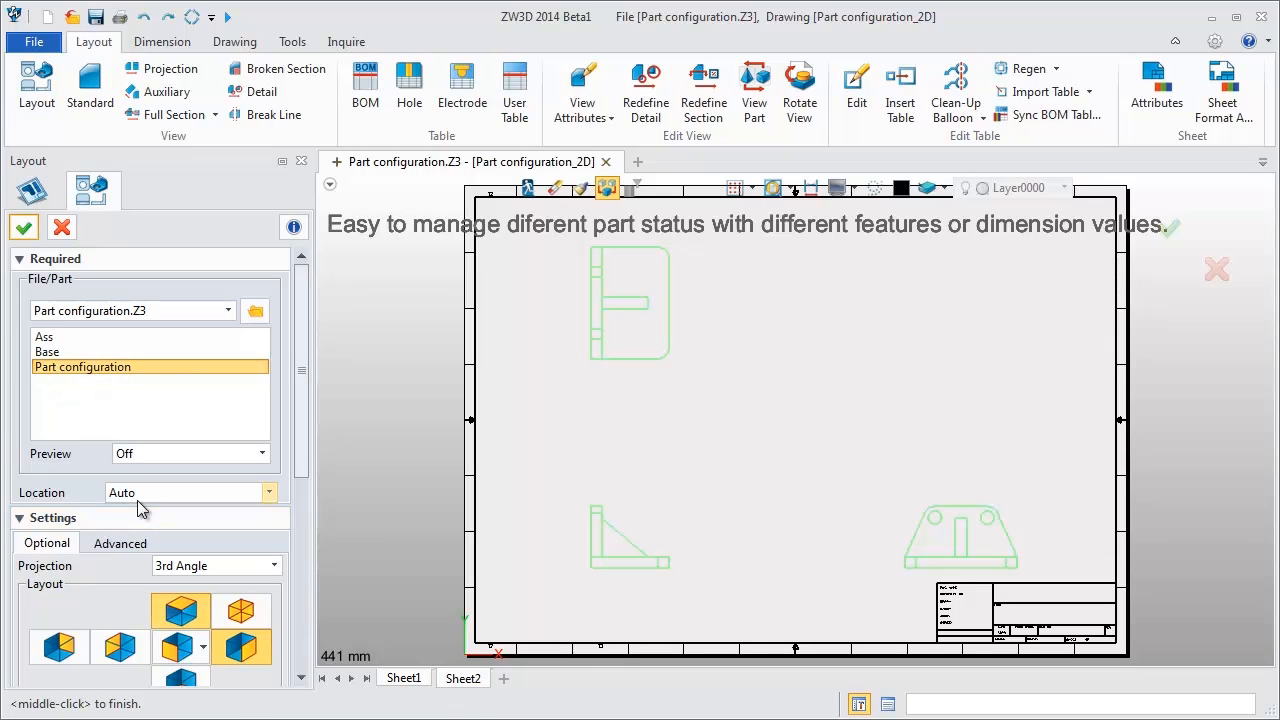
left_click(132, 546)
left_click(271, 614)
left_click(225, 629)
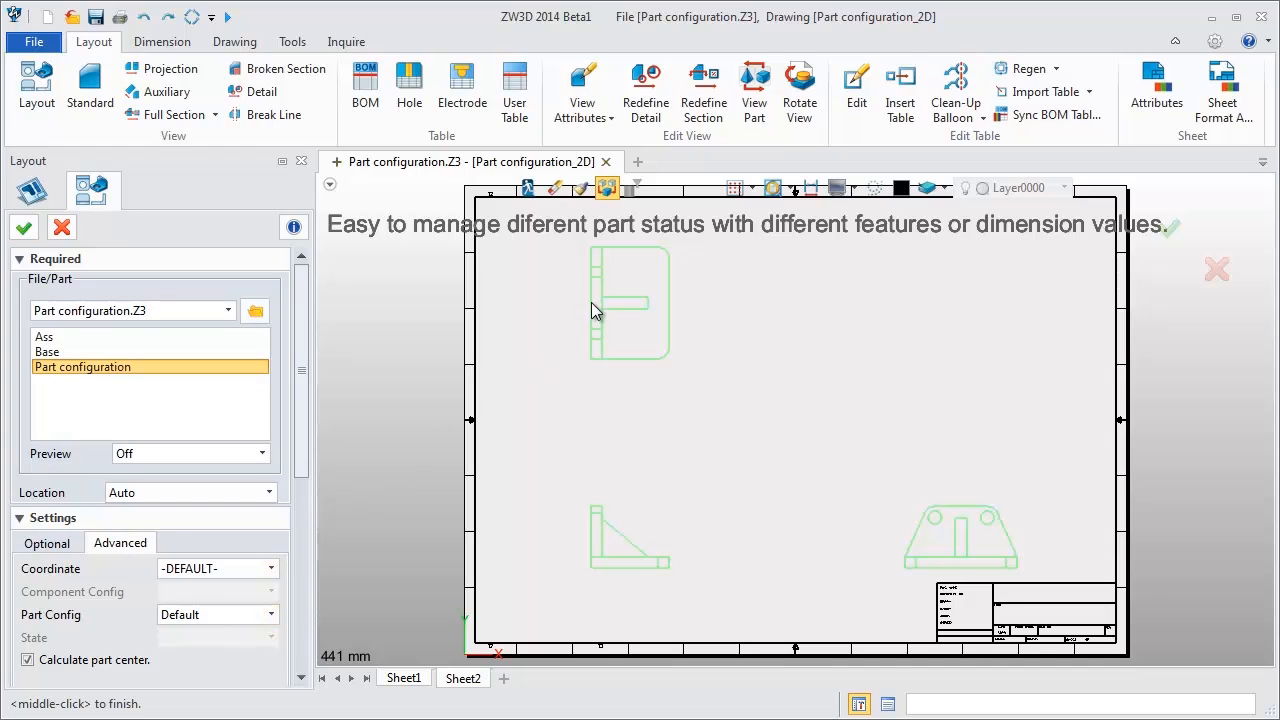
middle_click(571, 328)
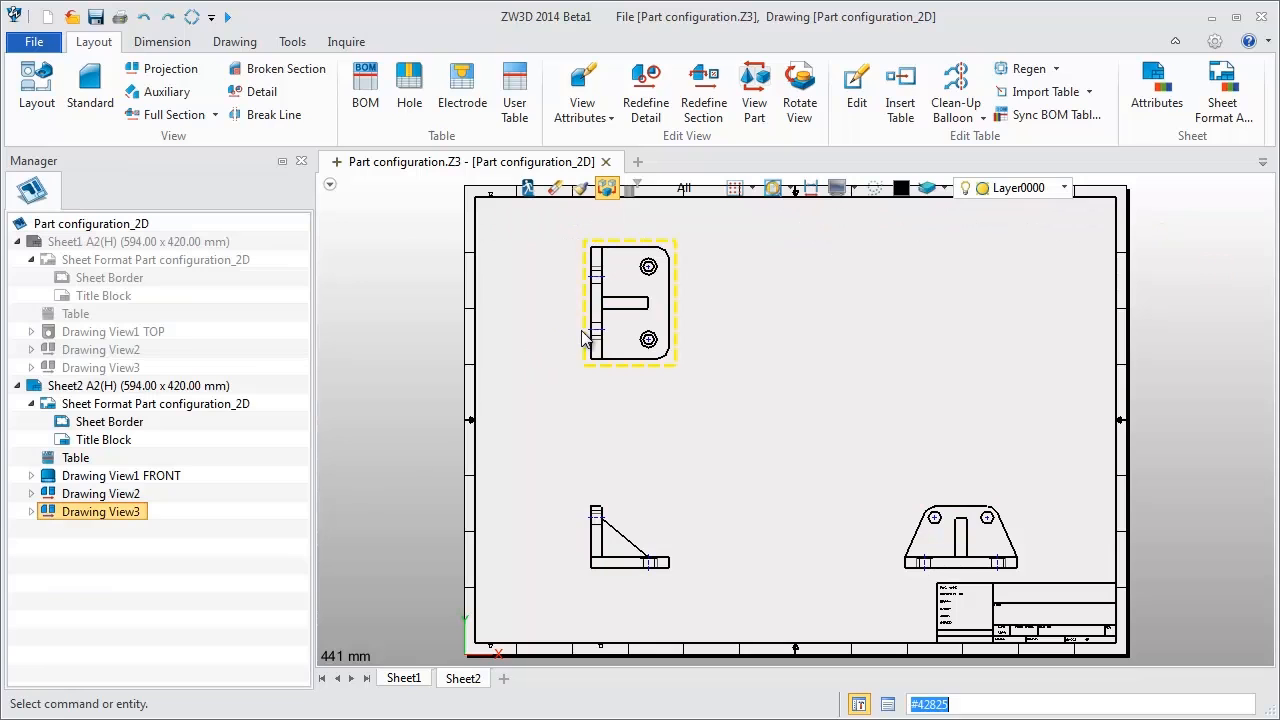
- Switch from the drawing to the Ass assembly and show its component tree
left_click(403, 679)
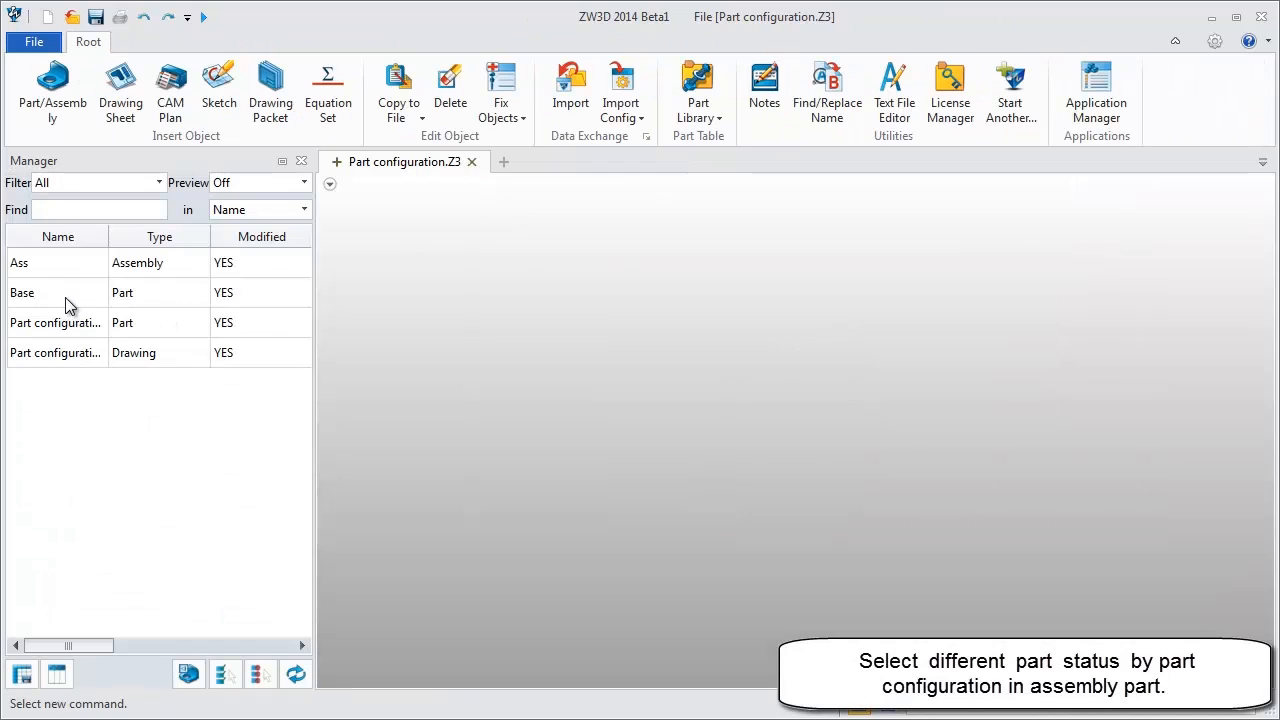
double_click(64, 265)
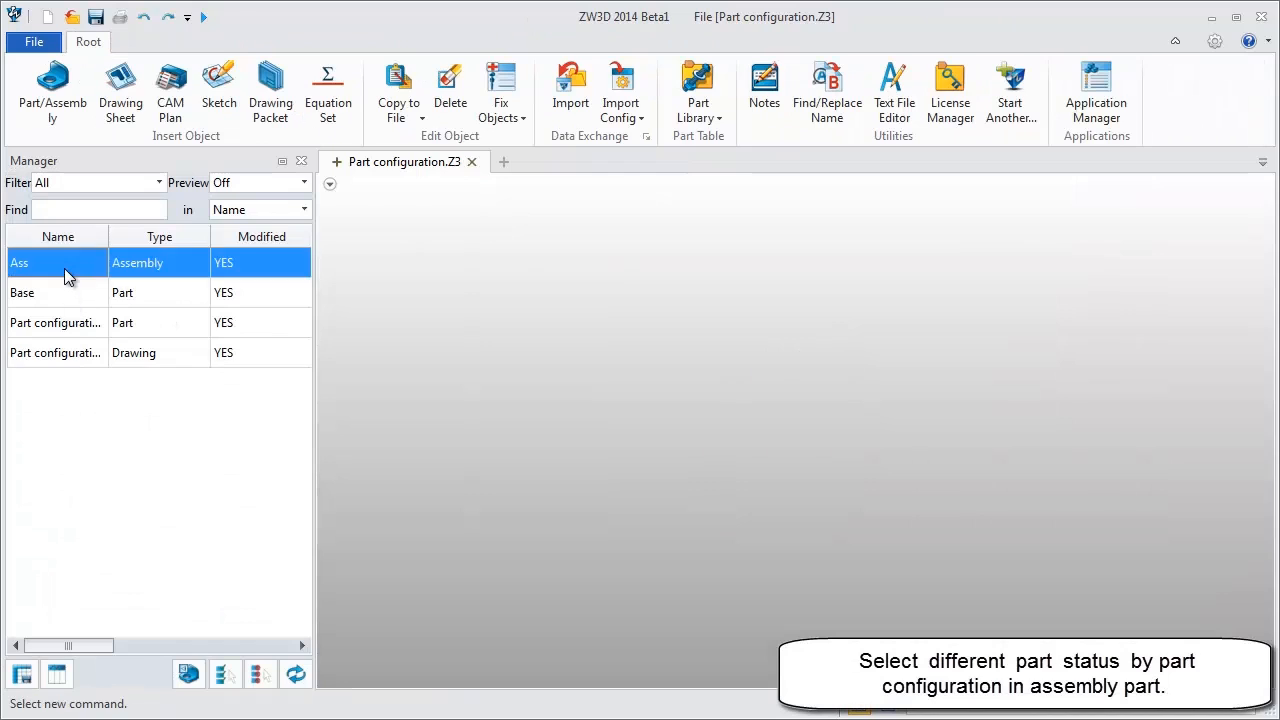
left_click(110, 198)
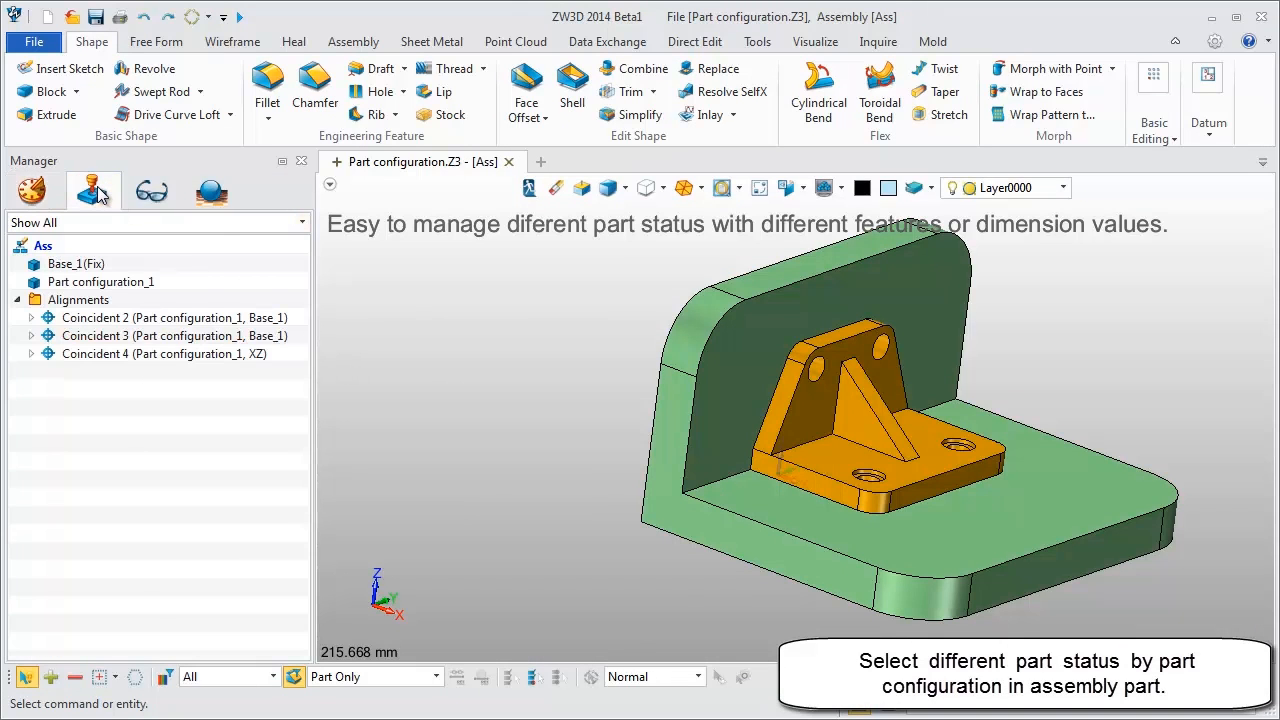
scroll(491, 443, "down", 1)
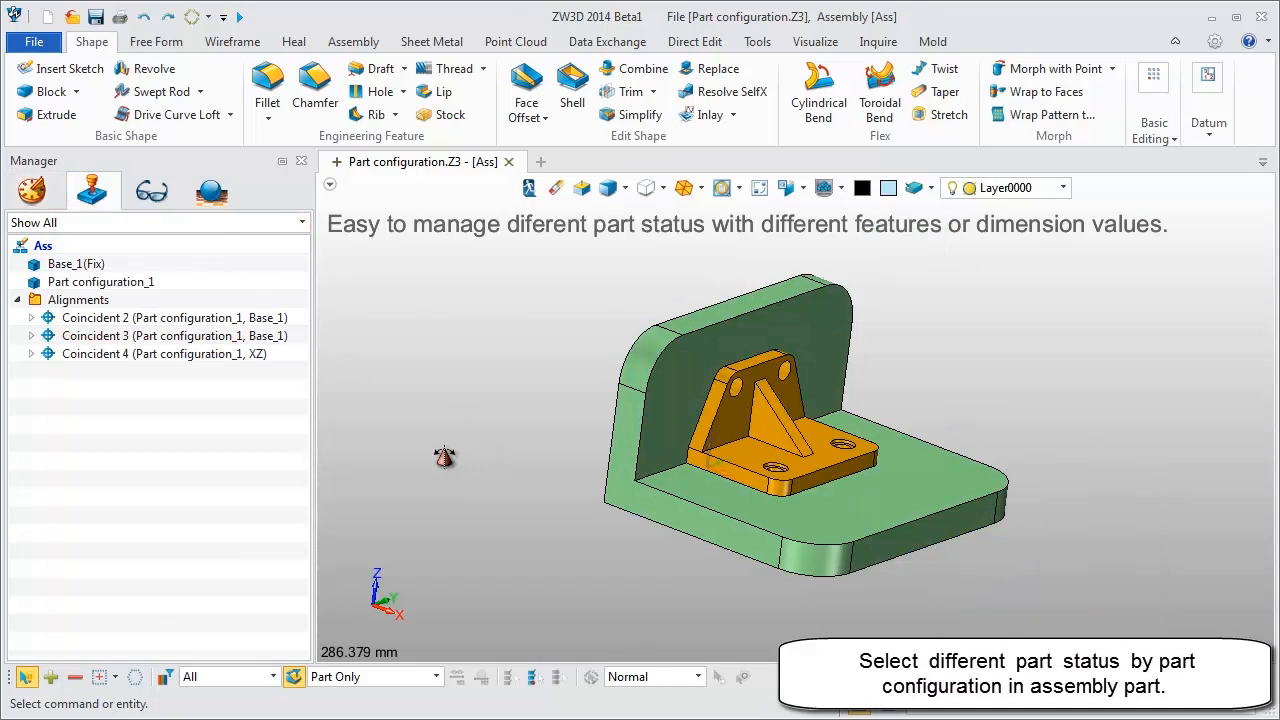
- Switch the Part configuration_1 component in the assembly to the No Counter_Bore configuration
right_click(147, 285)
mouse_move(201, 630)
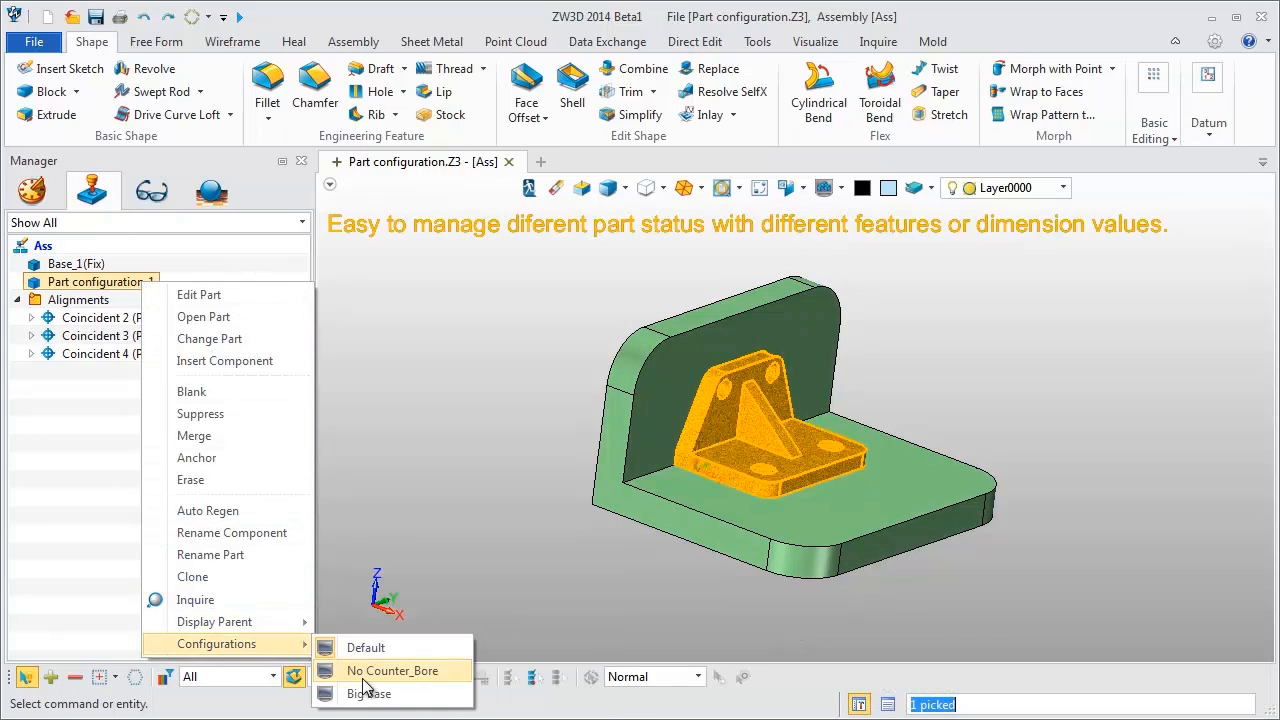
left_click(370, 672)
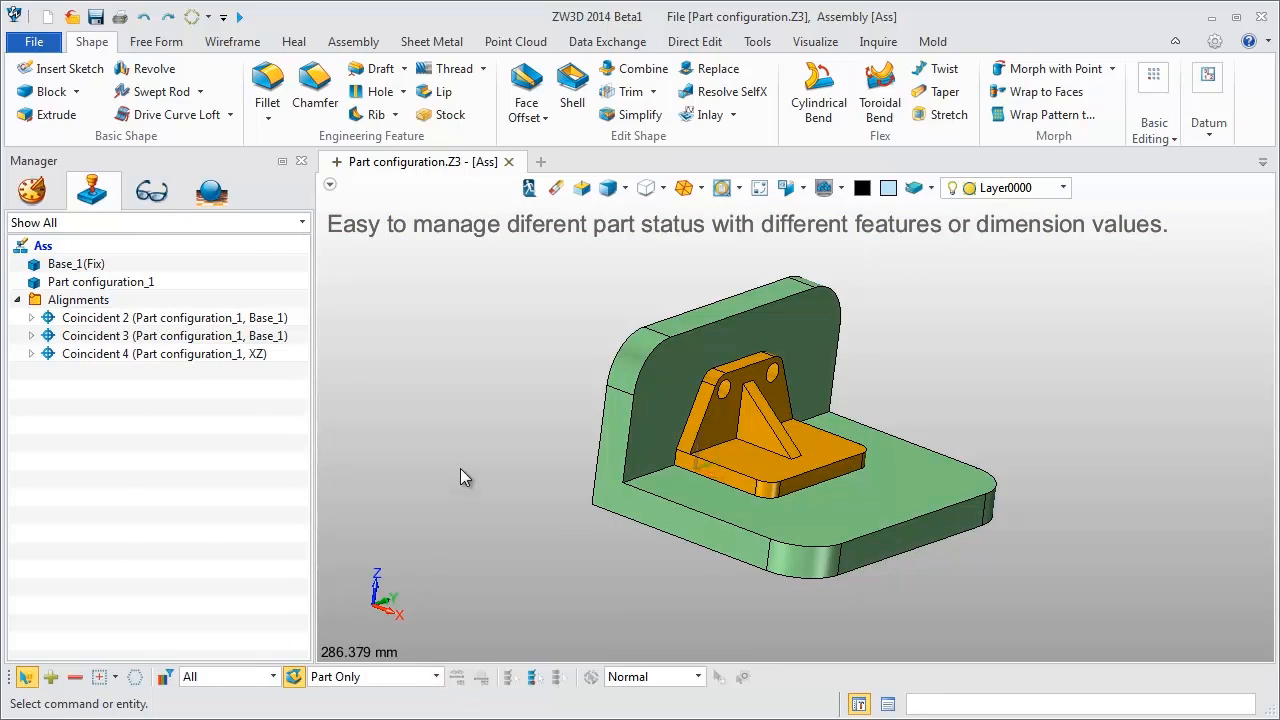
- Switch the Part configuration_1 component in the assembly to the Big Base configuration
right_click(143, 282)
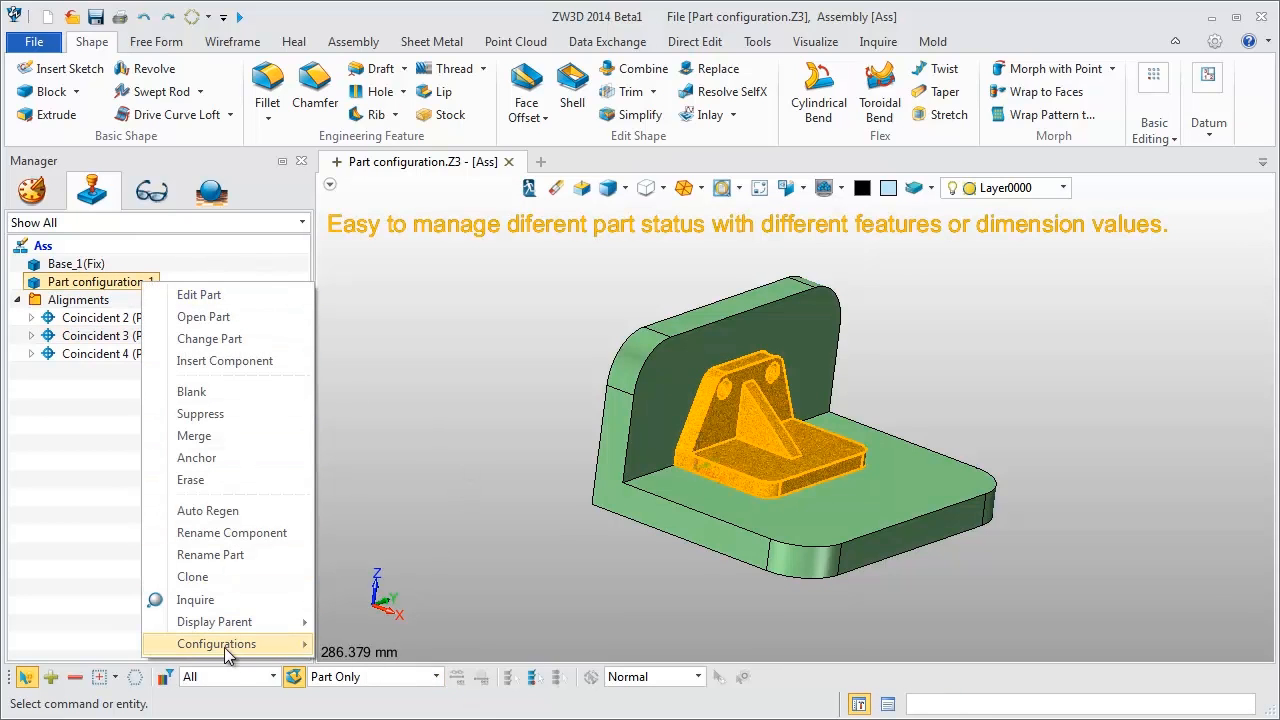
mouse_move(228, 652)
left_click(362, 692)
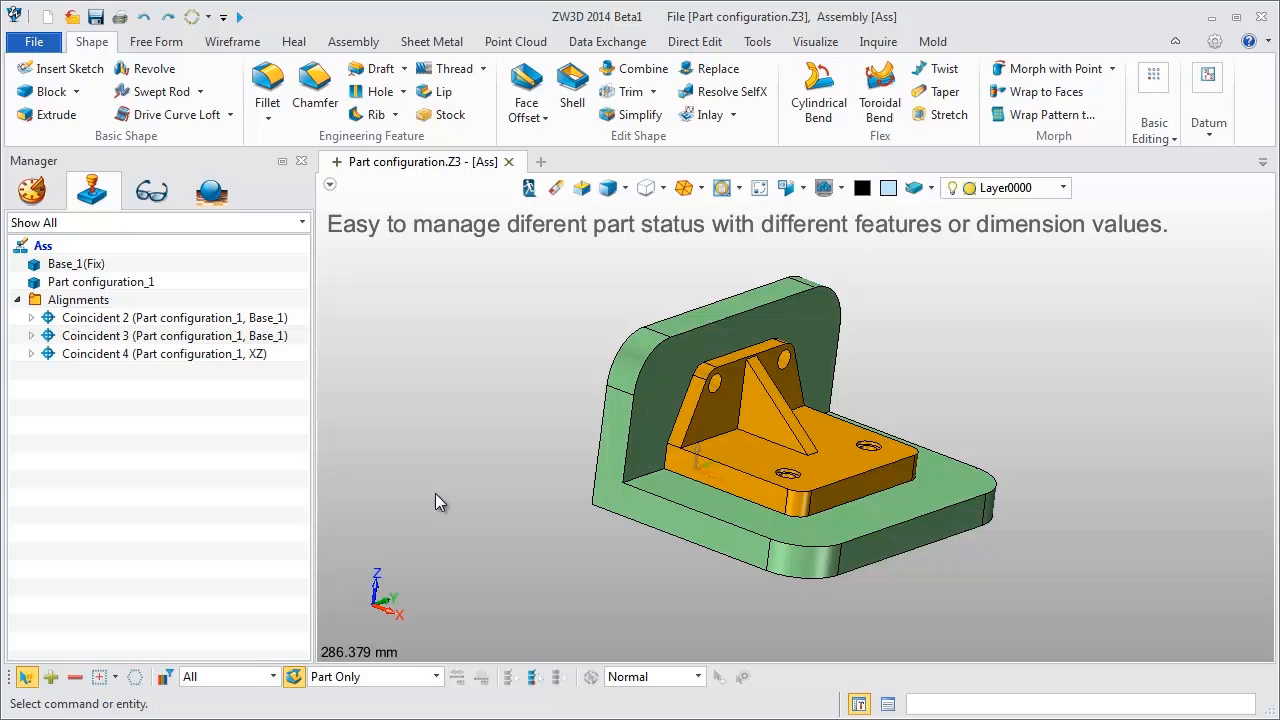
right_click_drag(430, 451, 408, 468)
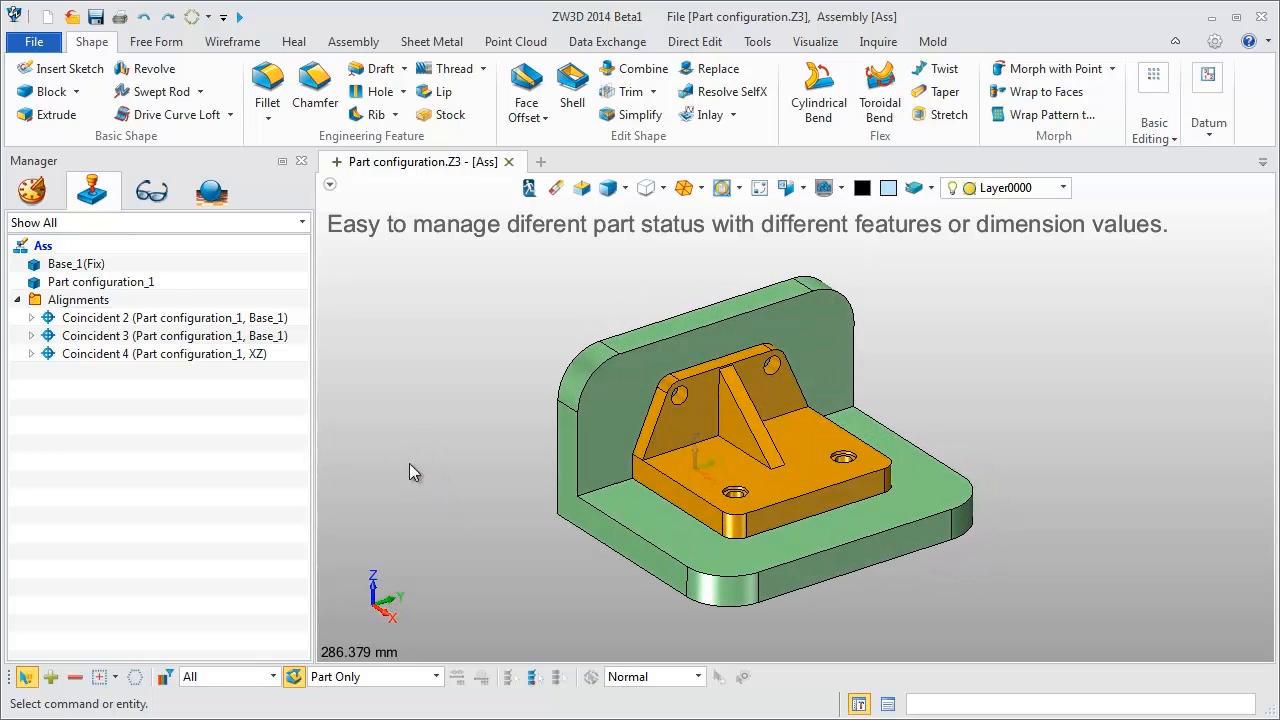
- Set the Part configuration_1 component in the assembly back to the Default configuration
right_click(141, 283)
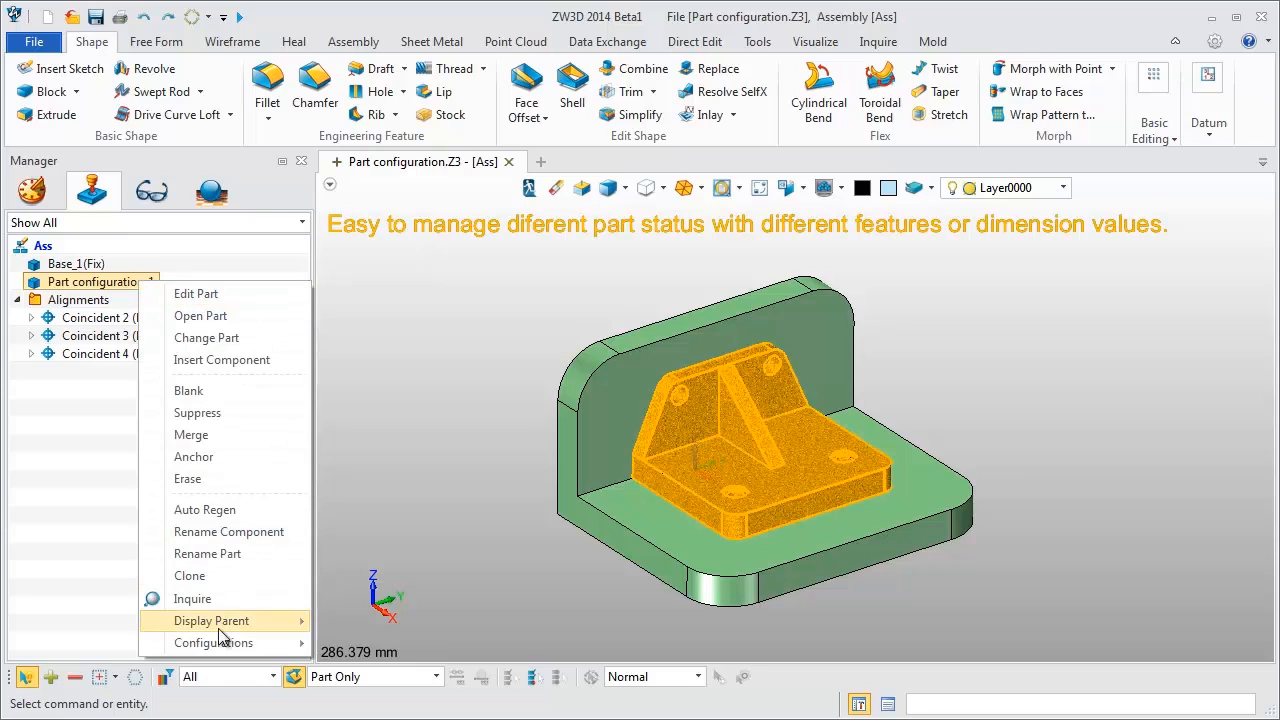
mouse_move(240, 645)
left_click(368, 648)
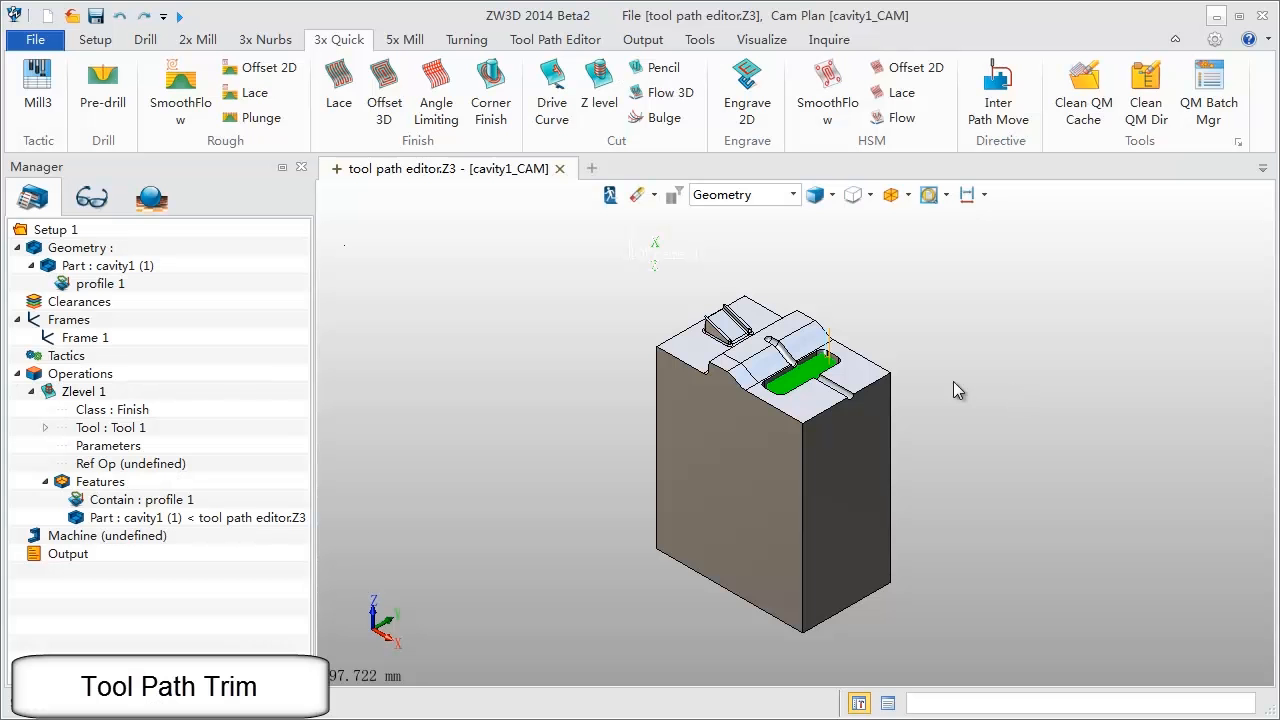
- Trim the Zlevel 1 tool path with a four-point Polygon enclosing the bent upper passes beneath the rounded groove's end
scroll(790, 395, "up", 6)
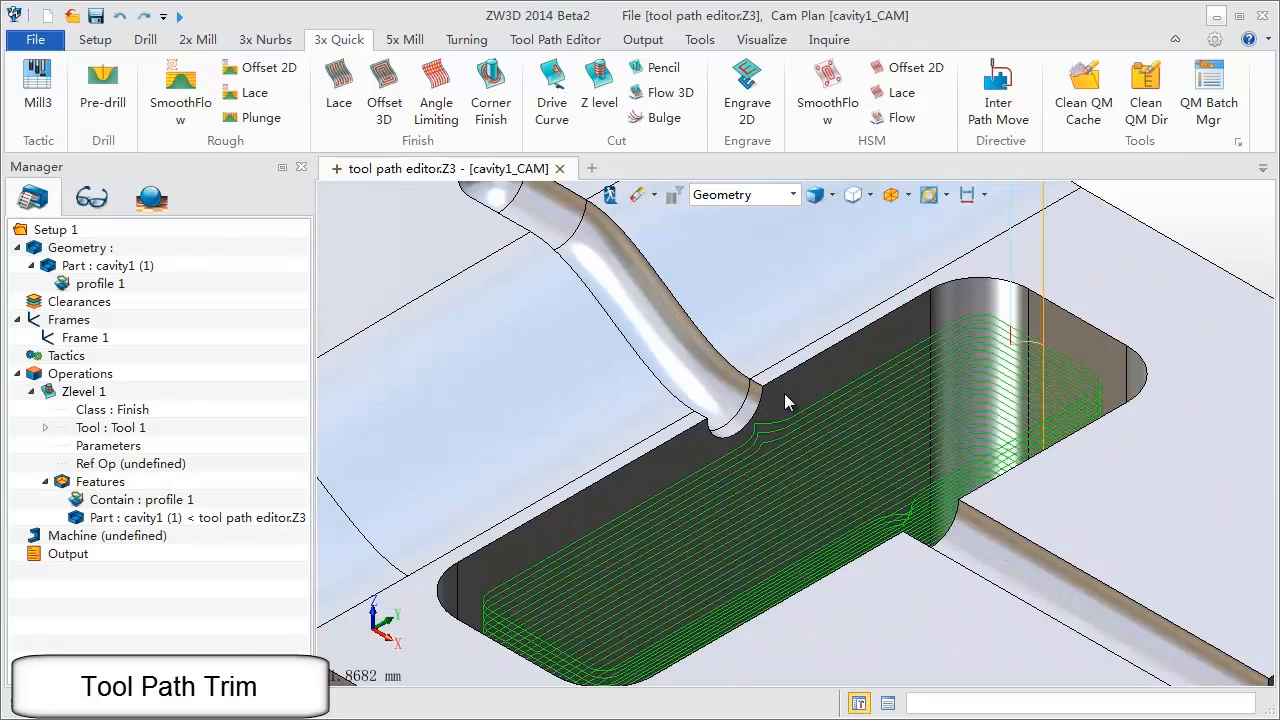
scroll(795, 360, "up", 2)
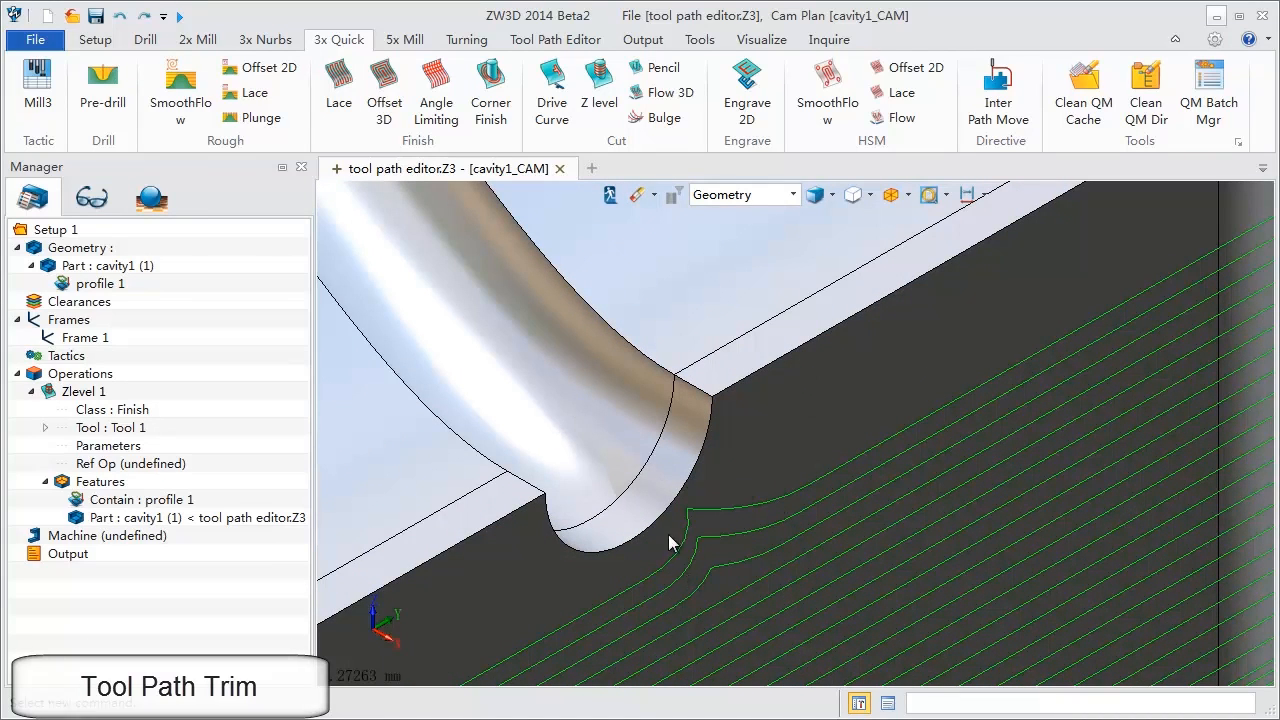
right_click(88, 394)
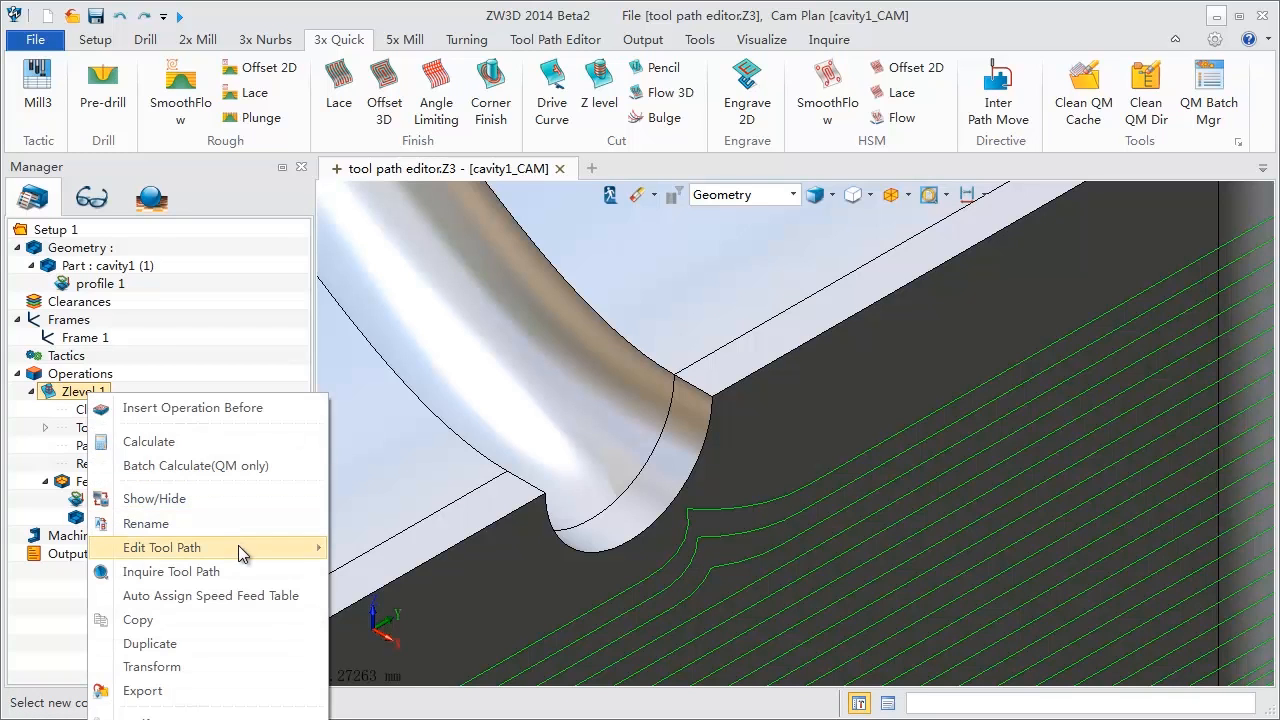
mouse_move(246, 552)
left_click(372, 552)
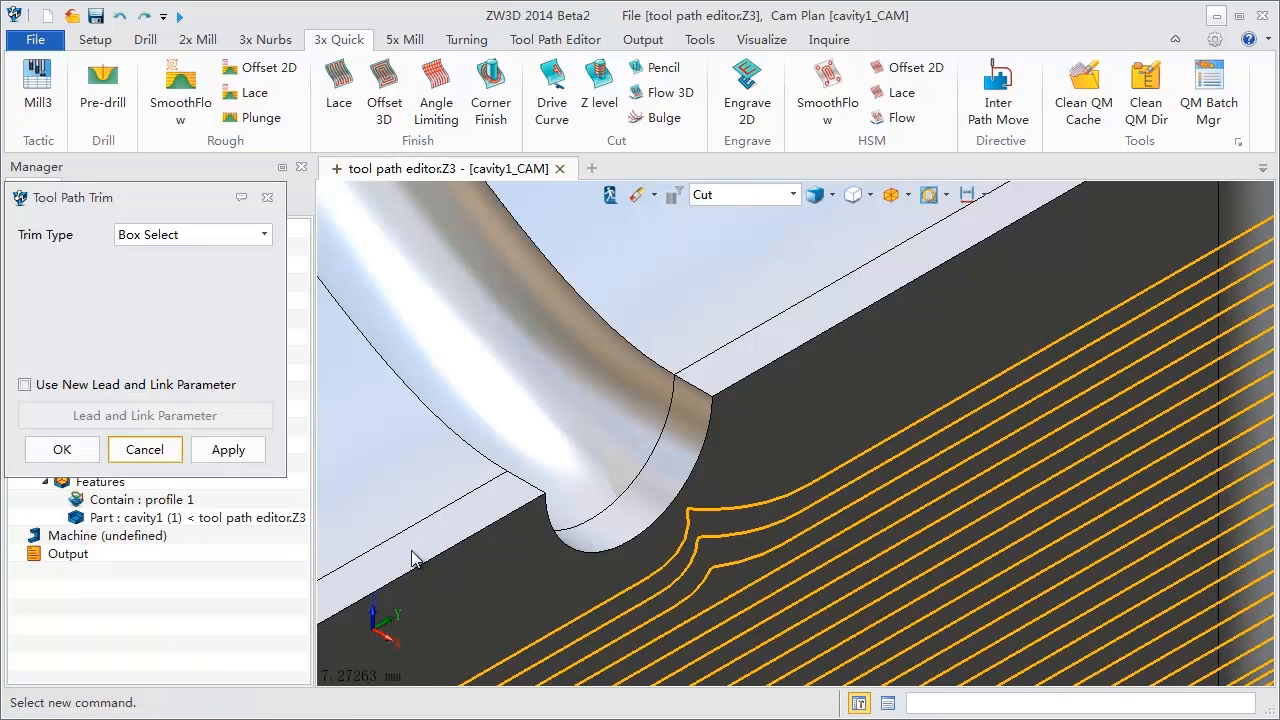
left_click(192, 237)
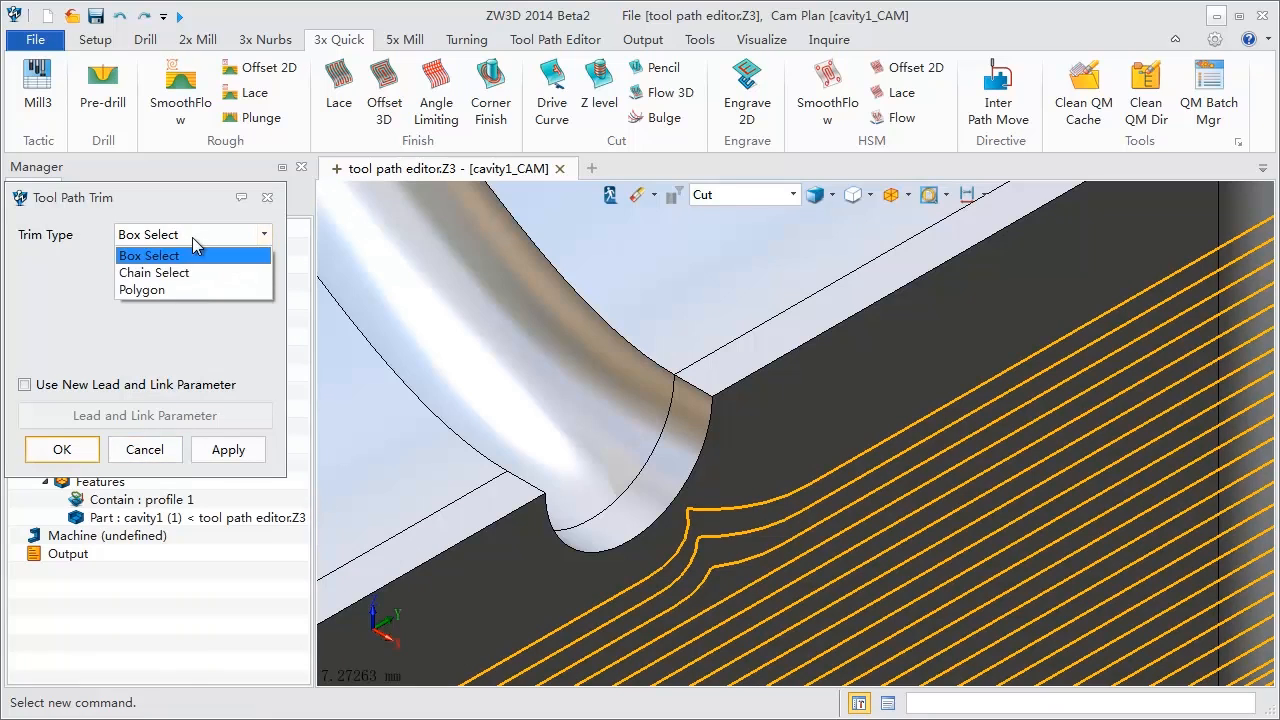
left_click(194, 286)
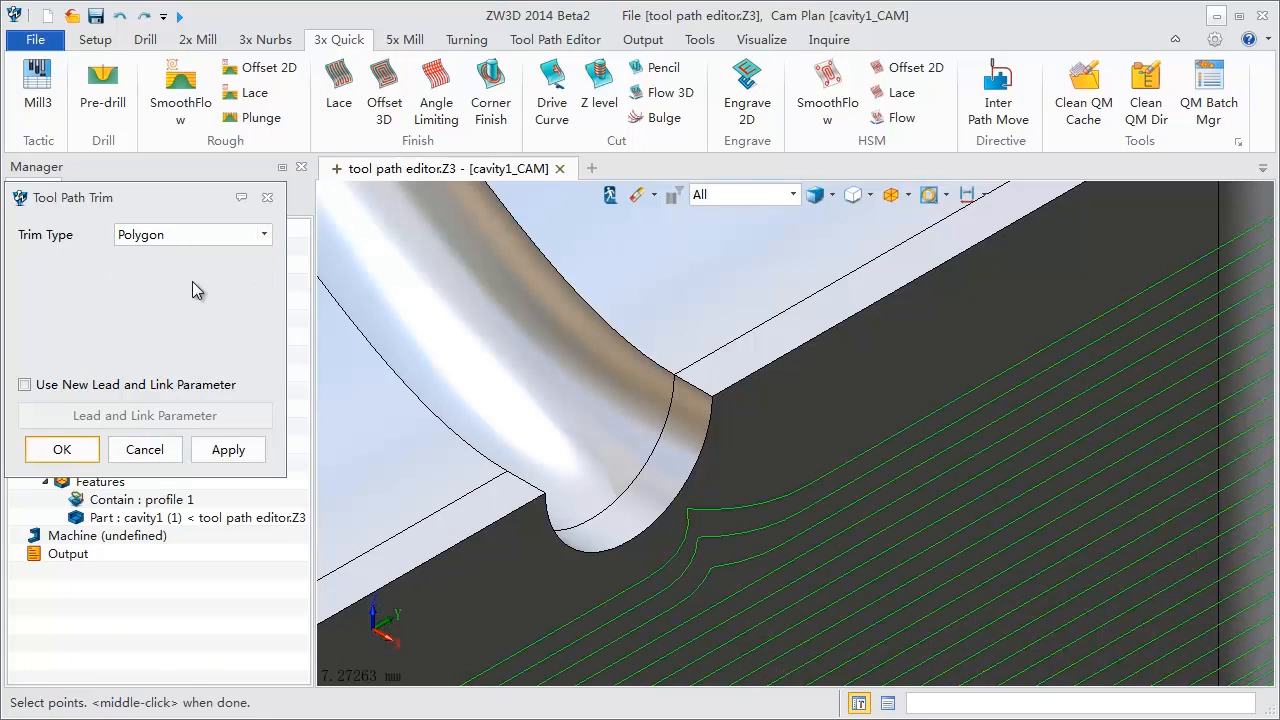
left_click(397, 506)
left_click(754, 264)
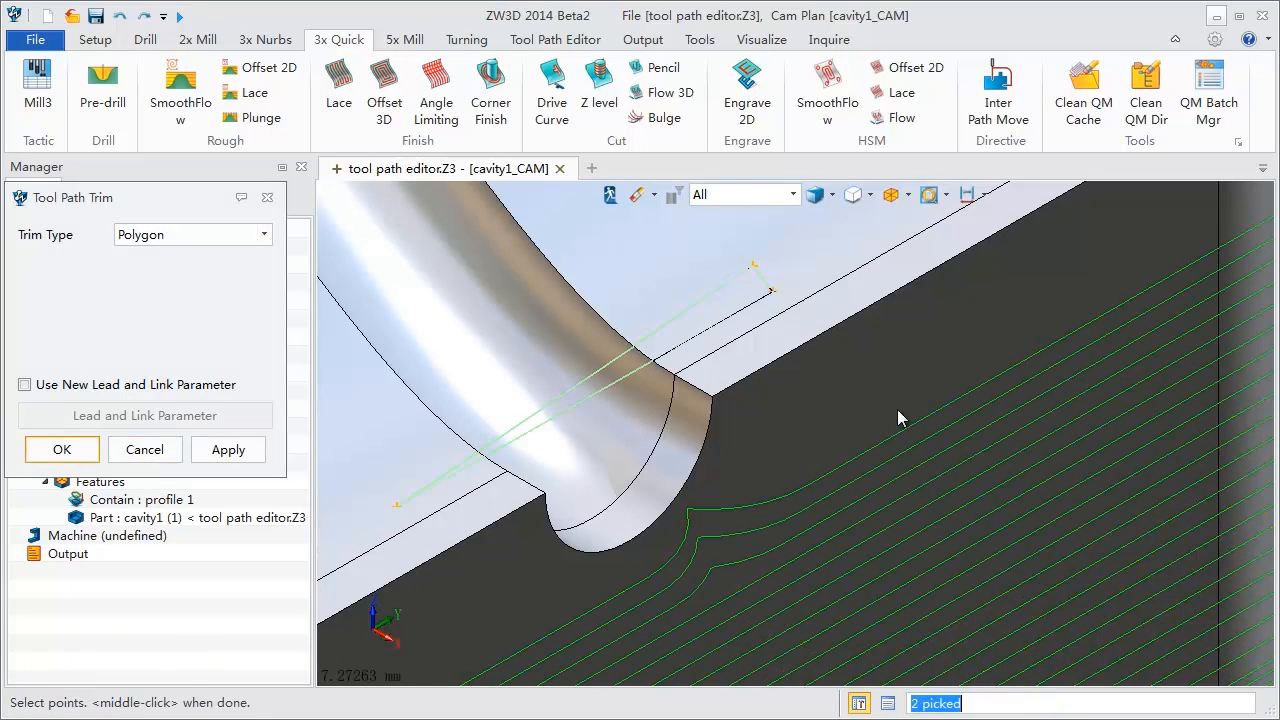
left_click(910, 482)
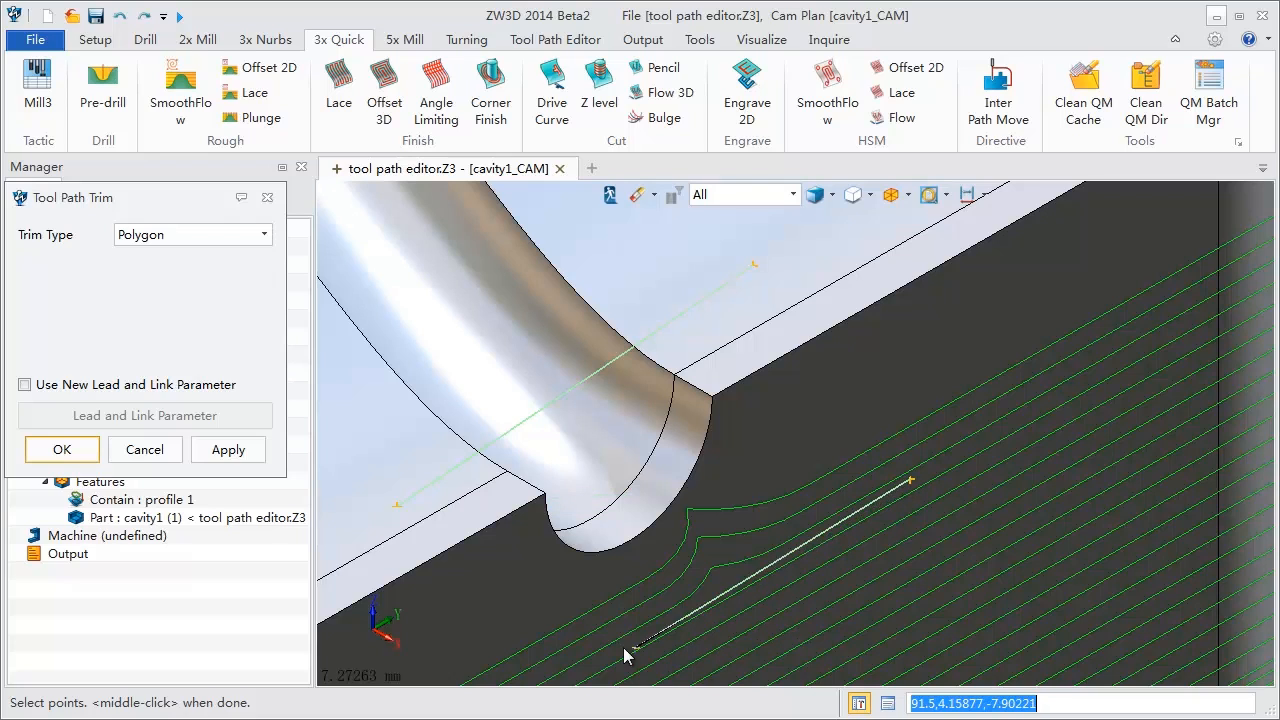
left_click(572, 684)
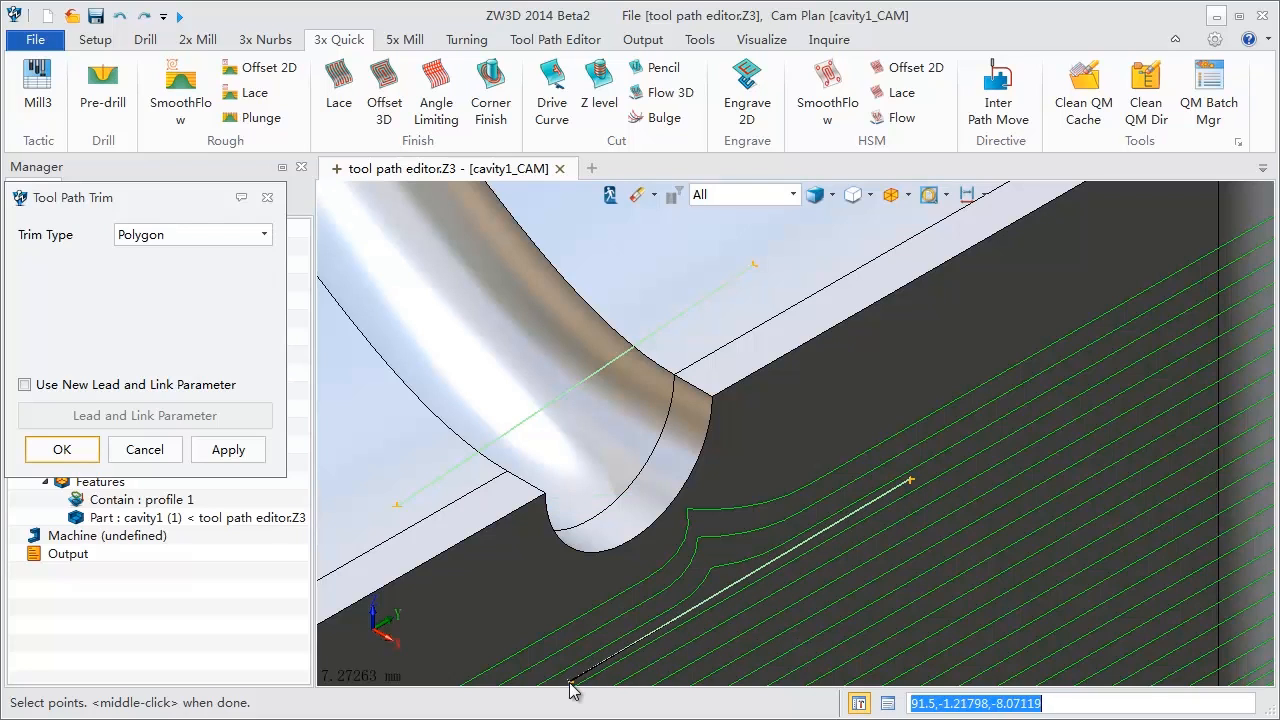
middle_click(502, 616)
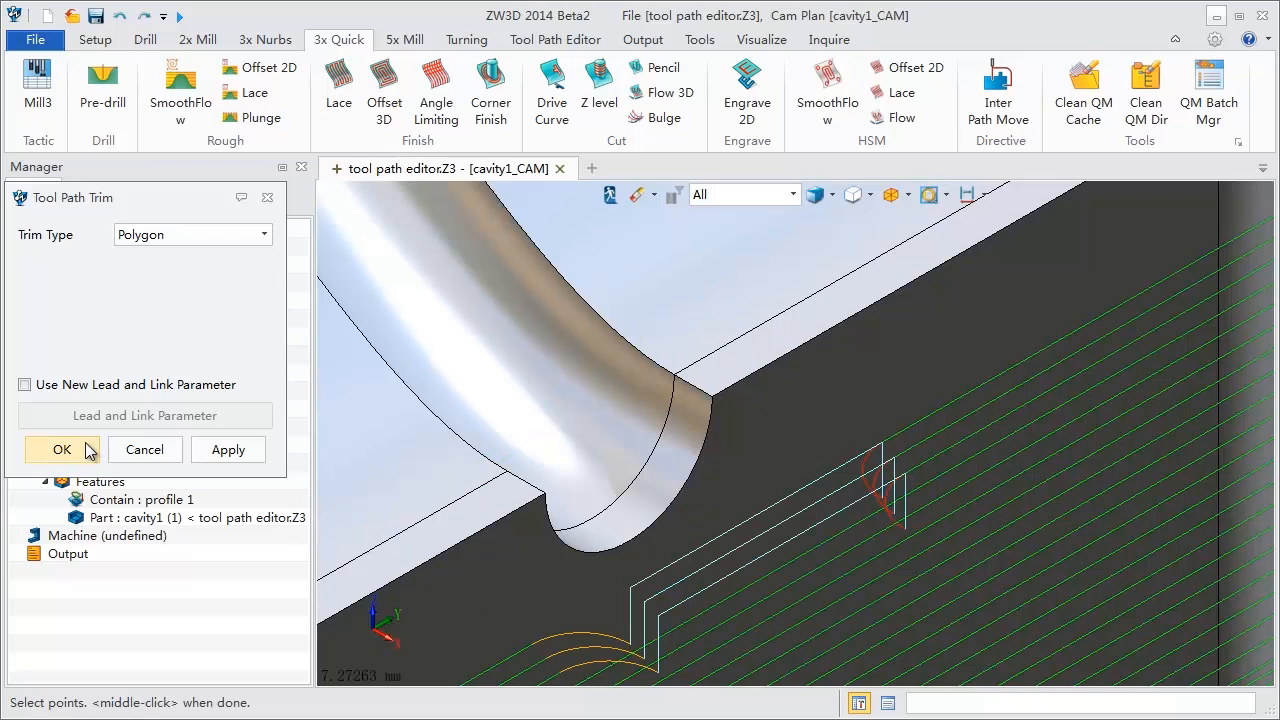
left_click(62, 450)
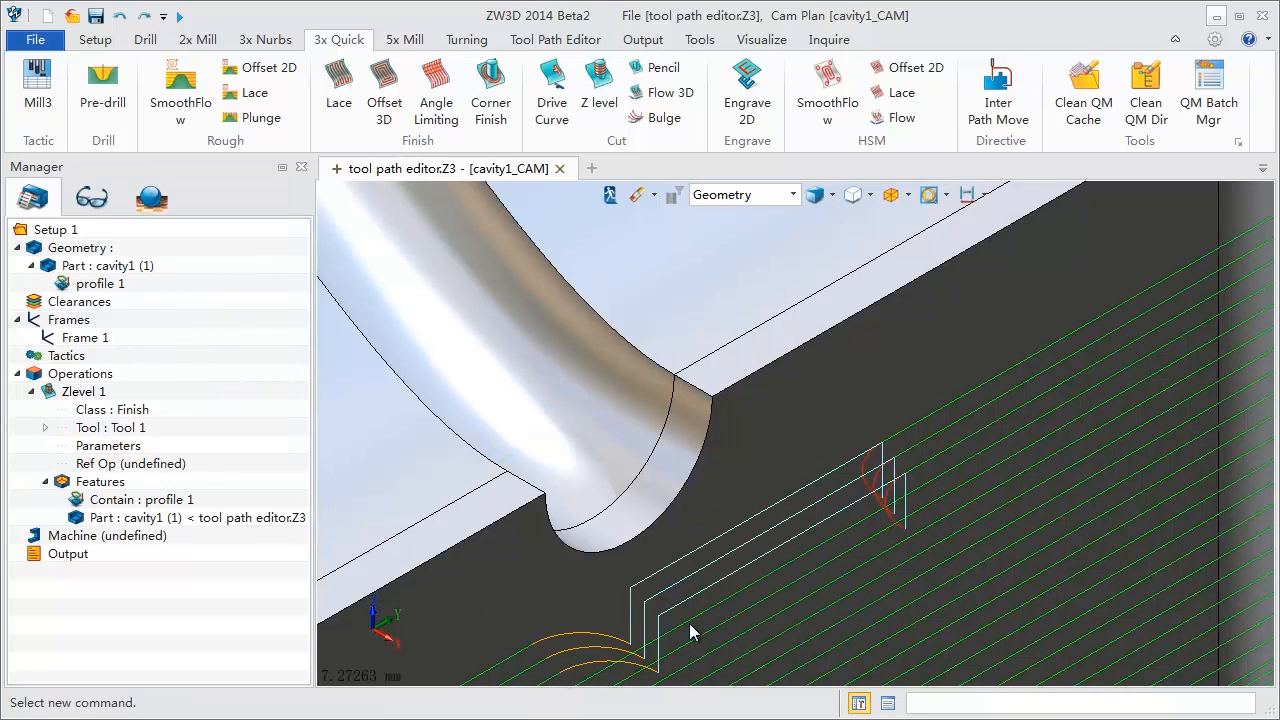
- Re-link the trimmed Zlevel 1 tool path with the Straight short link type and a changed short link limit percentage
scroll(728, 573, "down", 1)
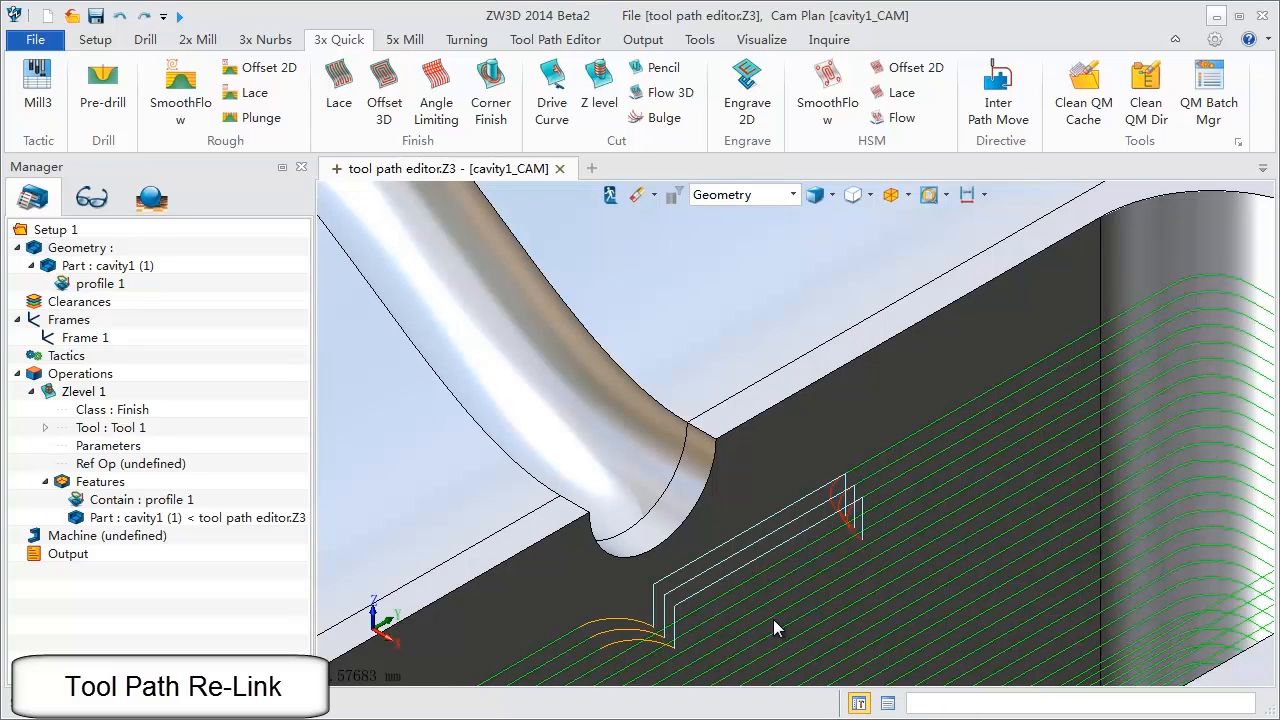
left_click(80, 391)
right_click(74, 392)
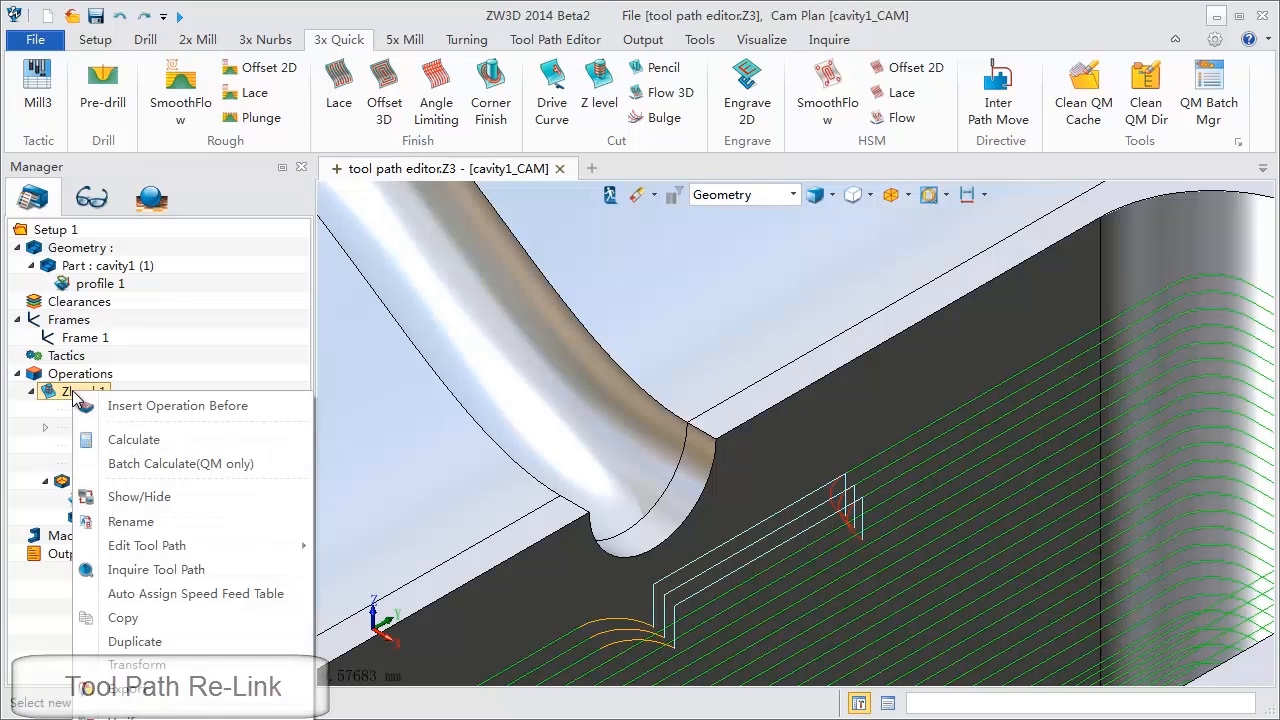
mouse_move(226, 553)
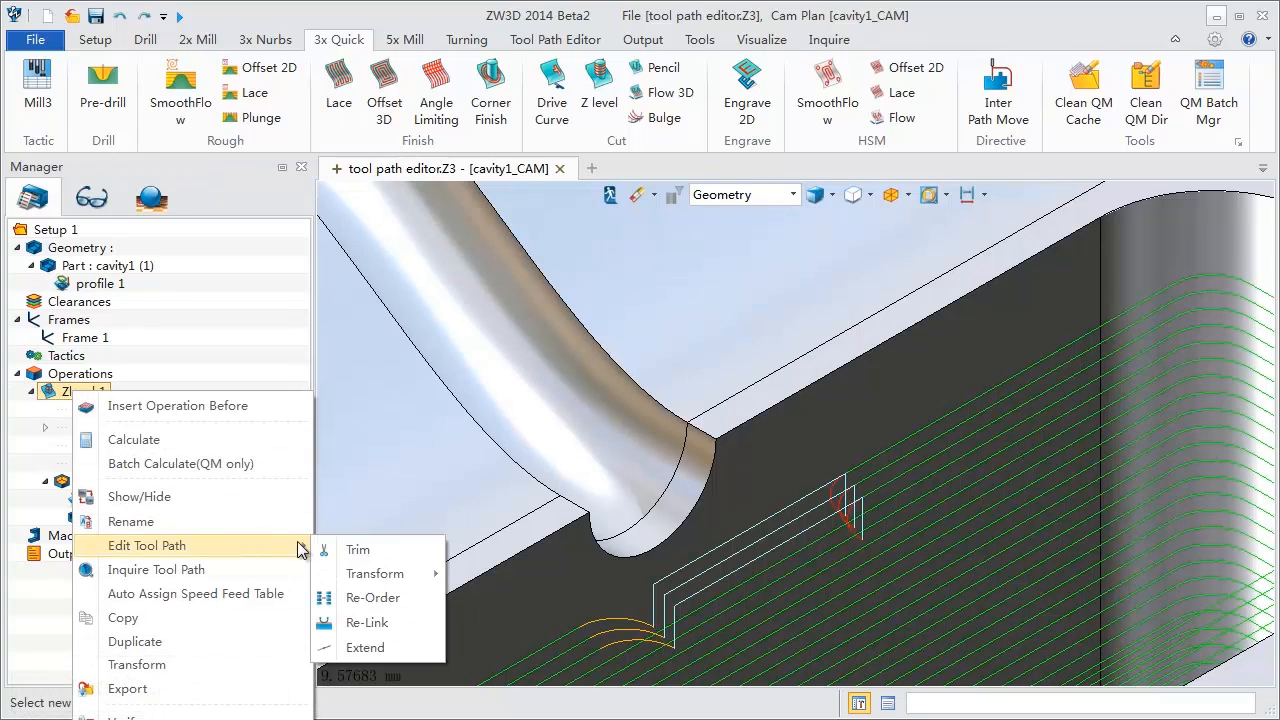
left_click(413, 621)
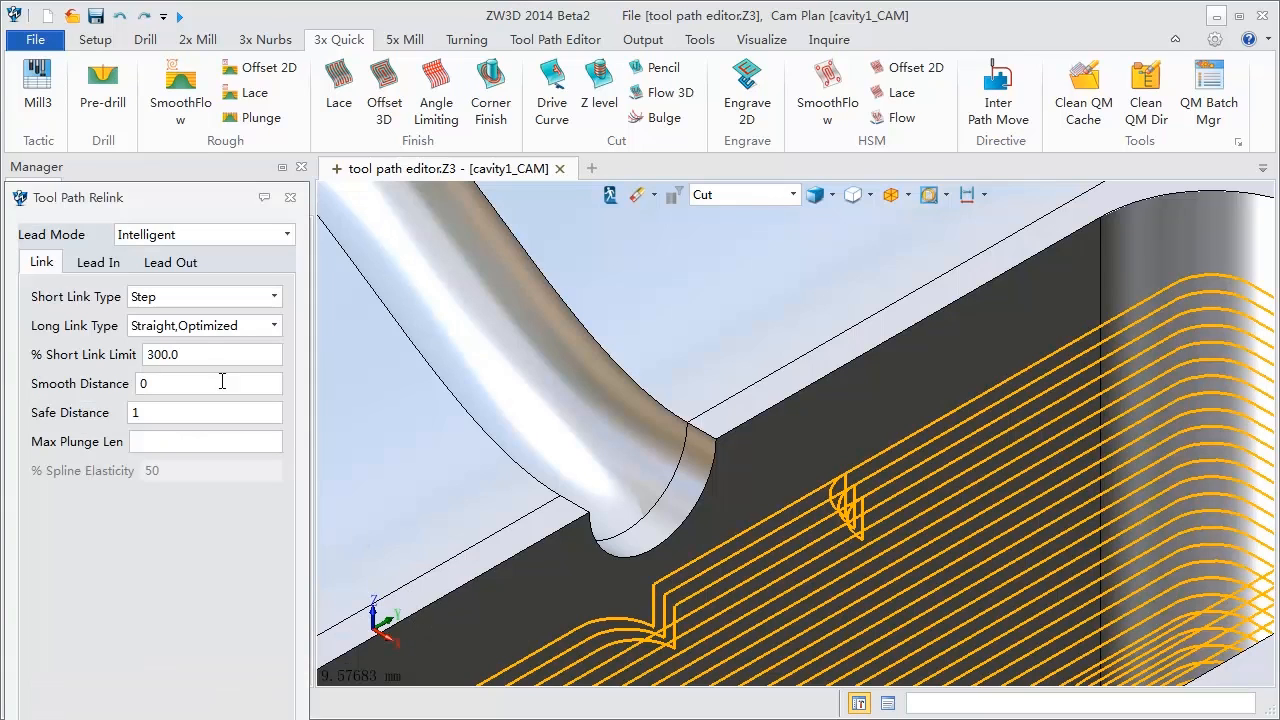
left_click(172, 297)
left_click(175, 318)
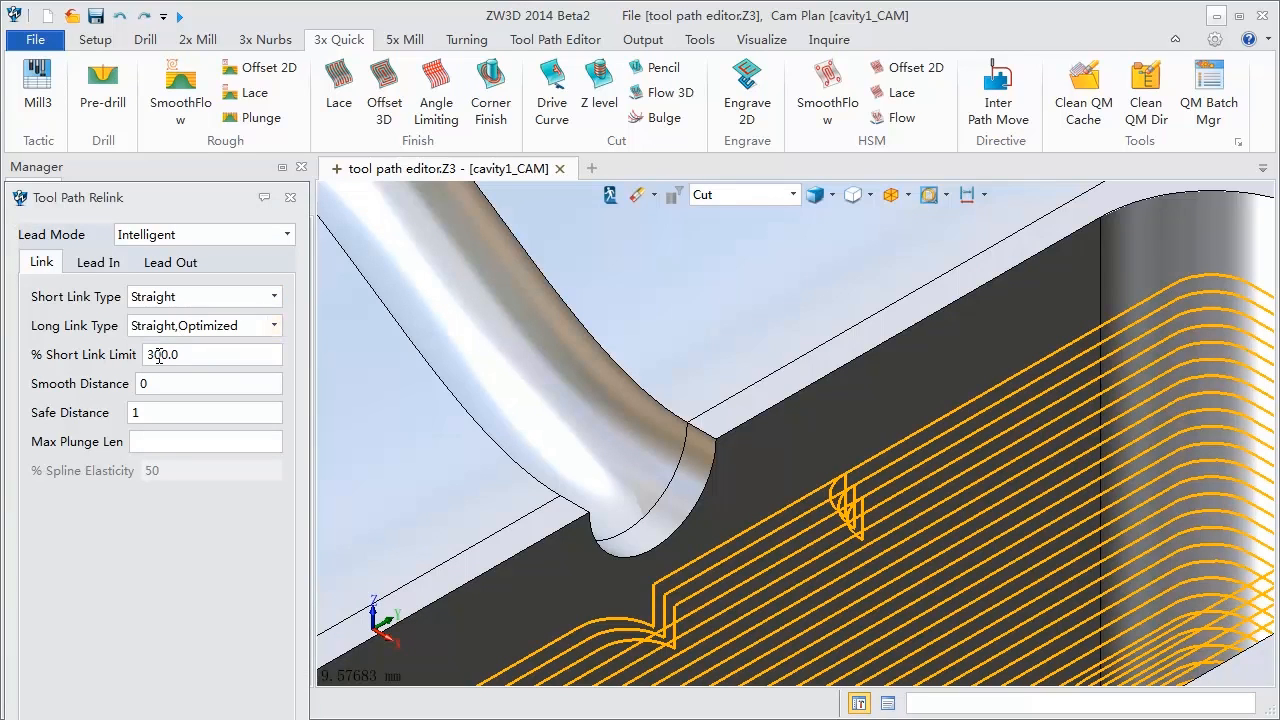
left_click(159, 357)
type("0")
key("Return")
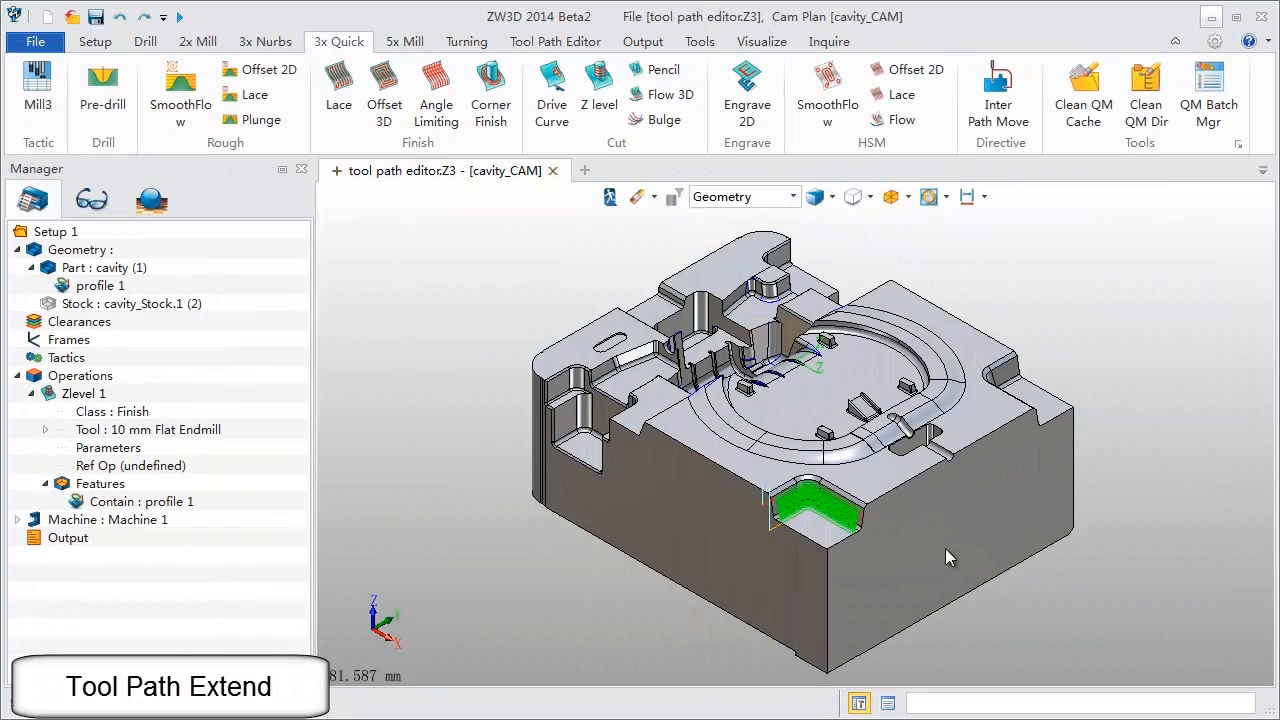
- Extend the Zlevel 1 tool path in the cavity part's open corner pocket by a length of 10
scroll(835, 515, "up", 5)
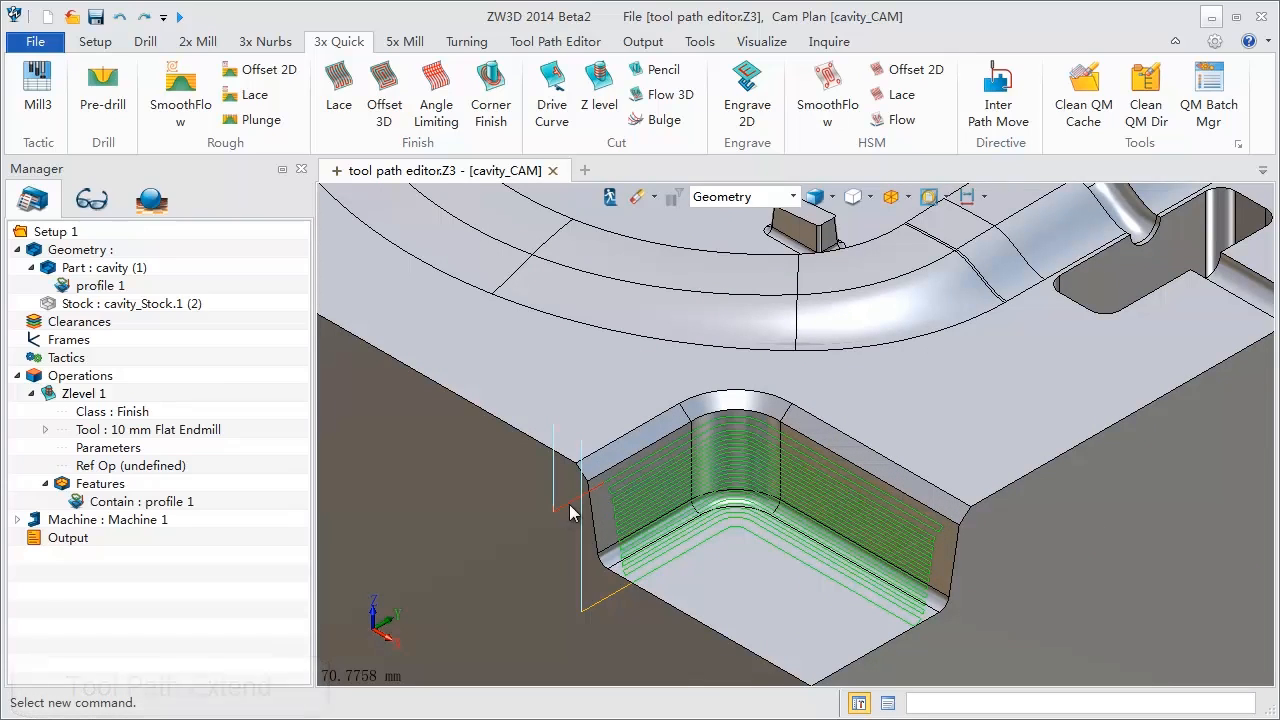
right_click(101, 396)
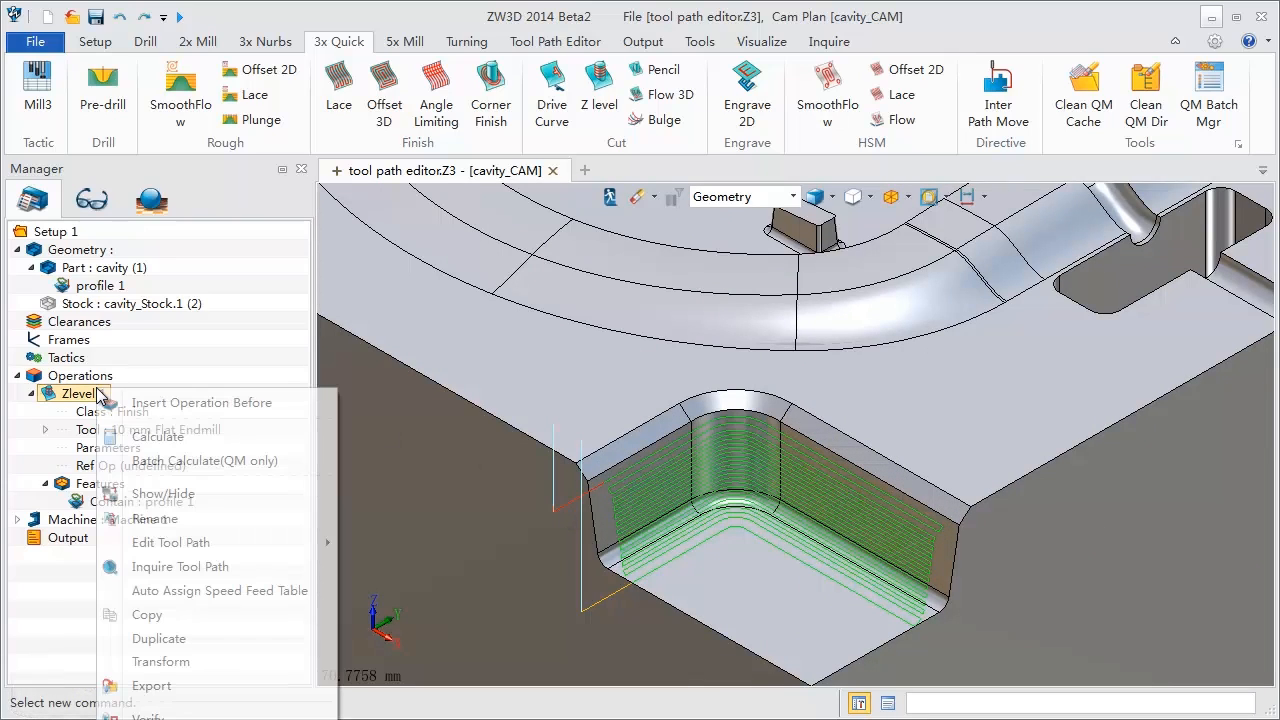
mouse_move(258, 544)
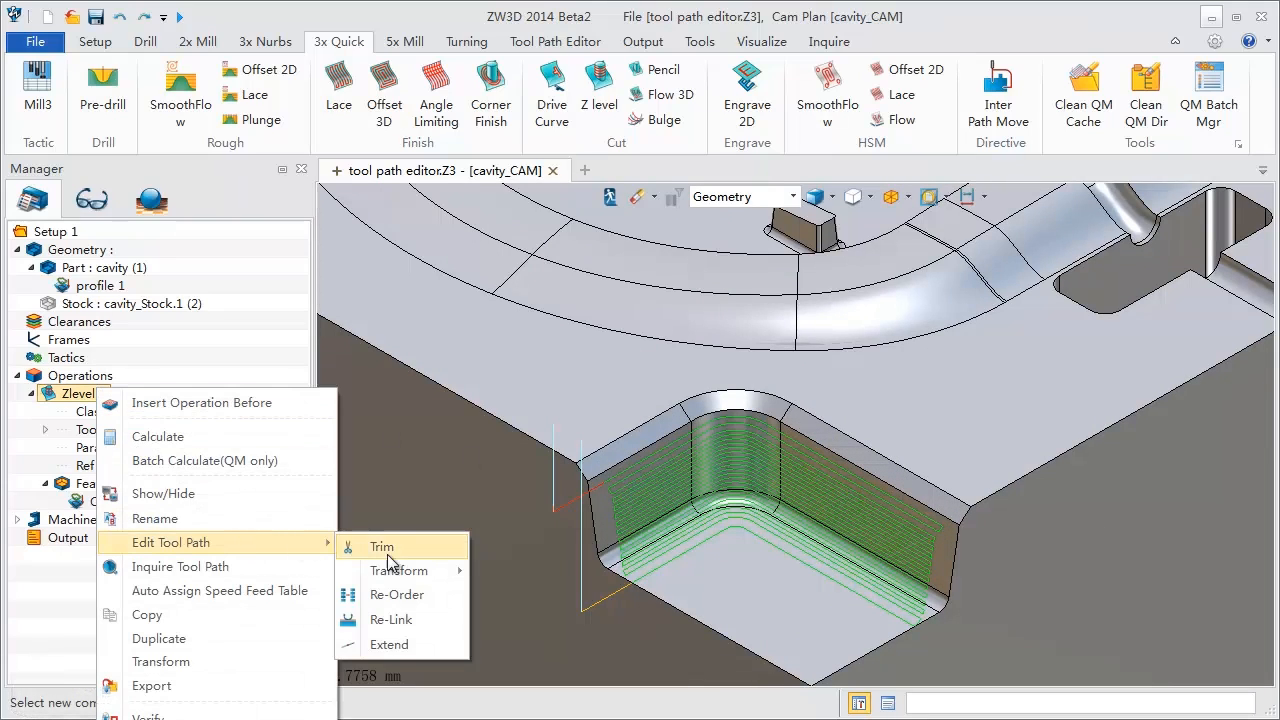
left_click(443, 644)
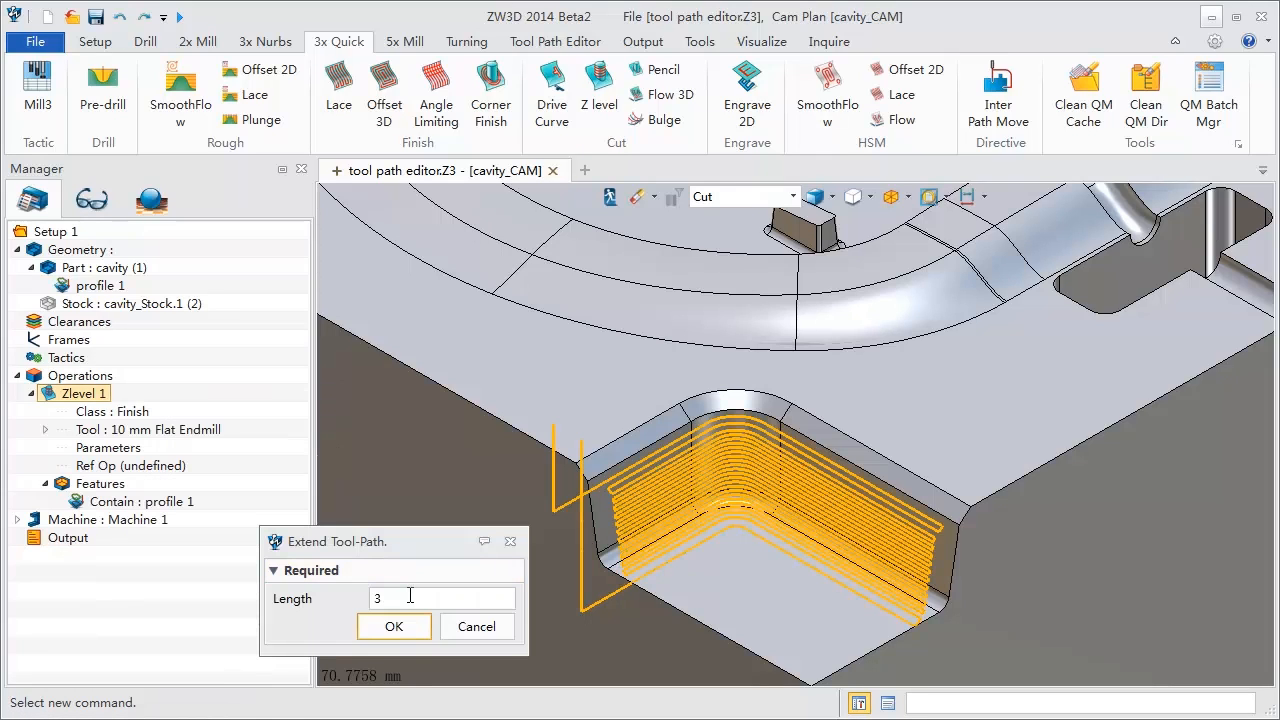
type("10")
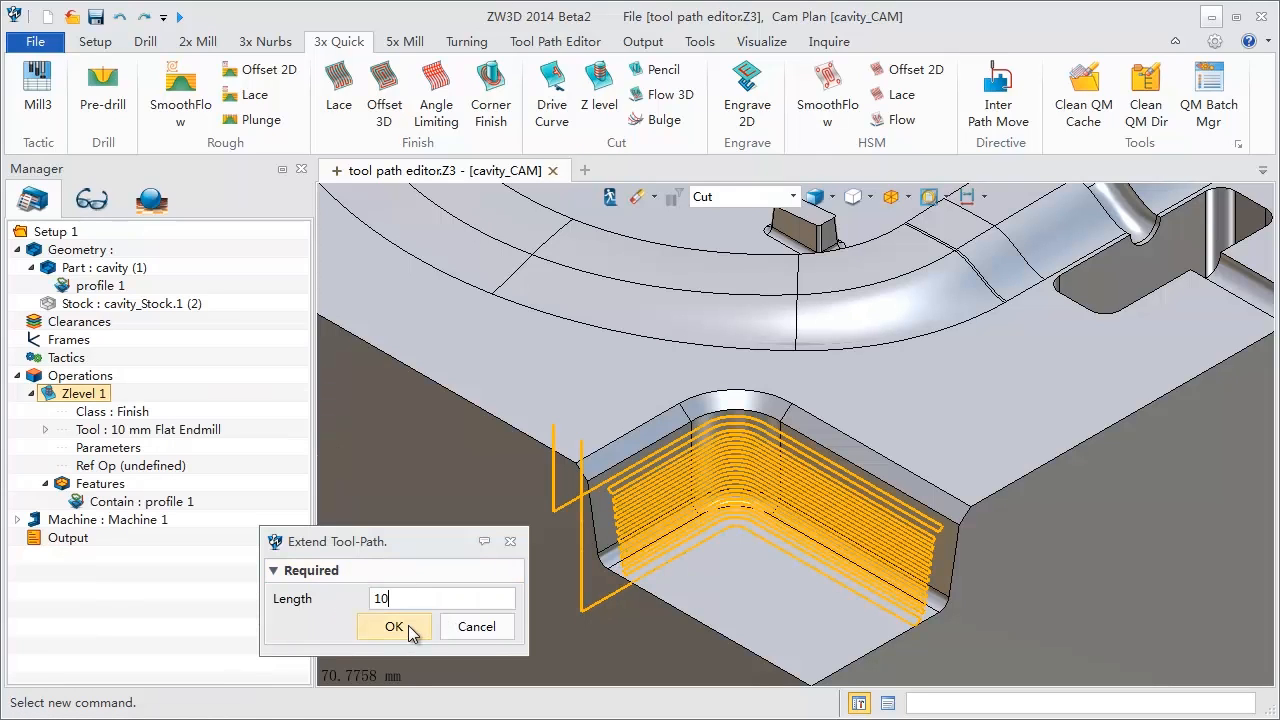
left_click(408, 625)
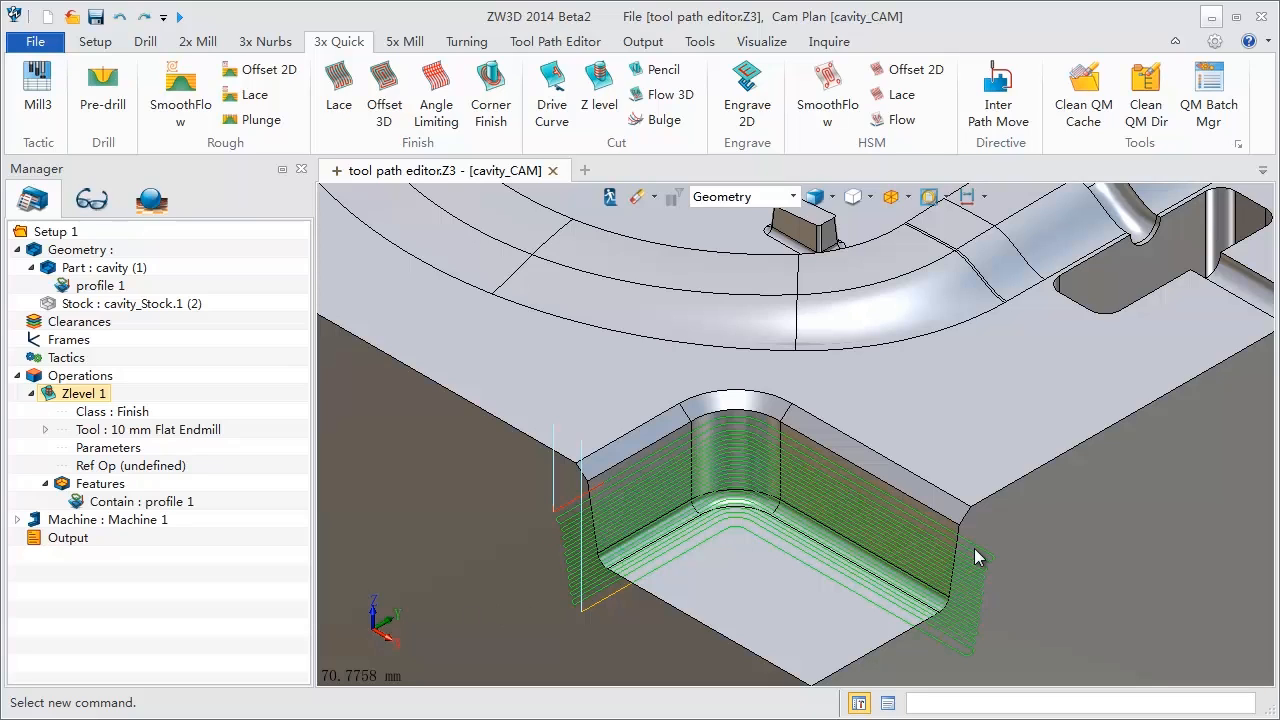
key("ctrl+a")
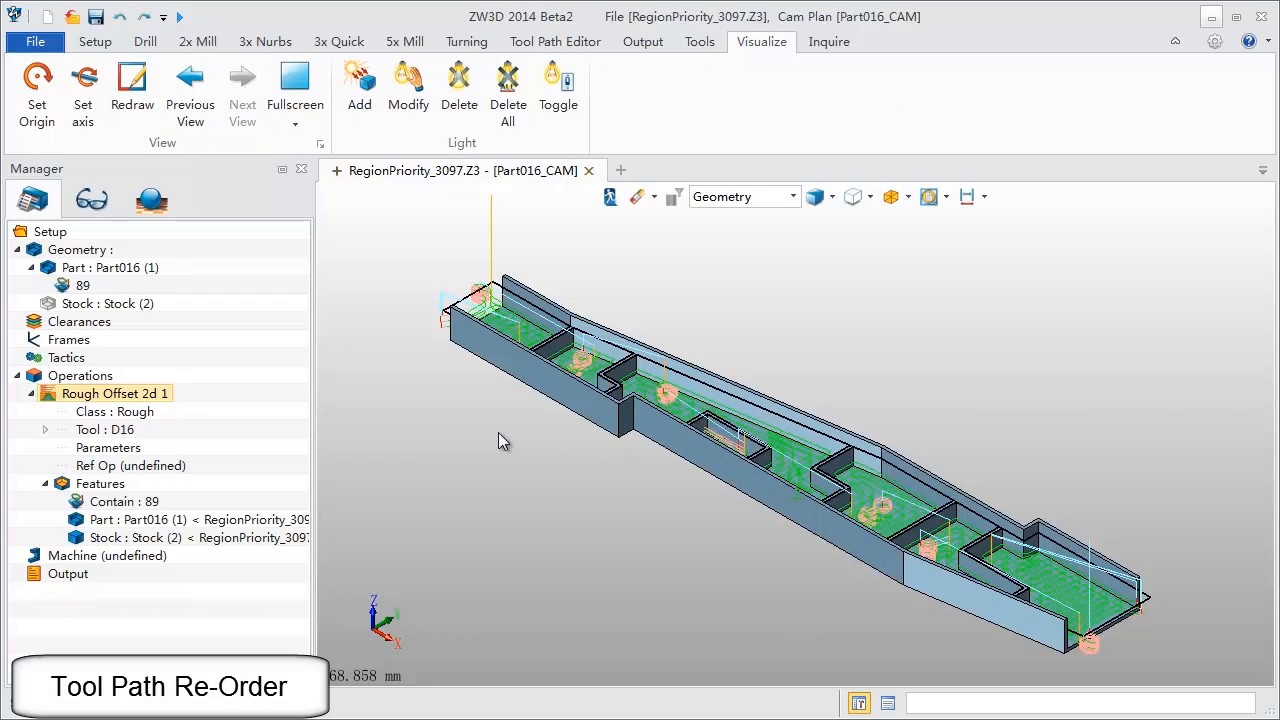
- Run the Solid Verify simulation of the Rough Offset 2d 1 operation and close the session
right_click(114, 393)
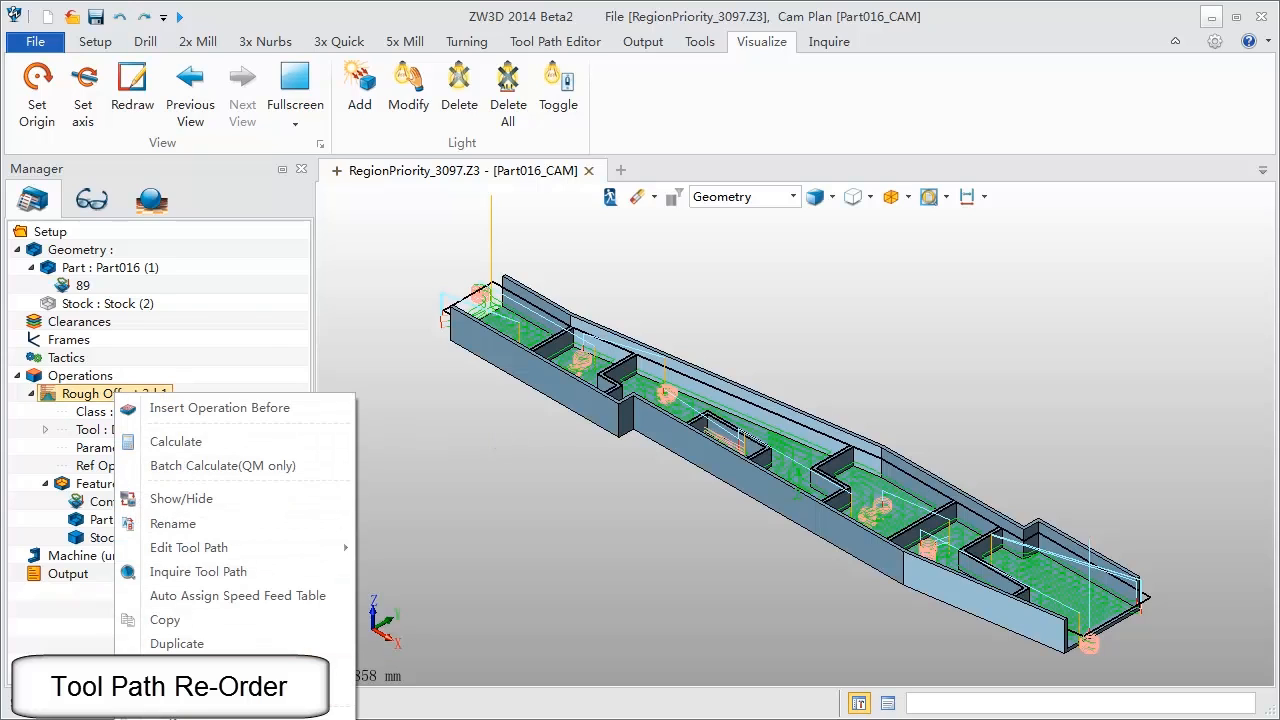
left_click(180, 692)
left_click(43, 572)
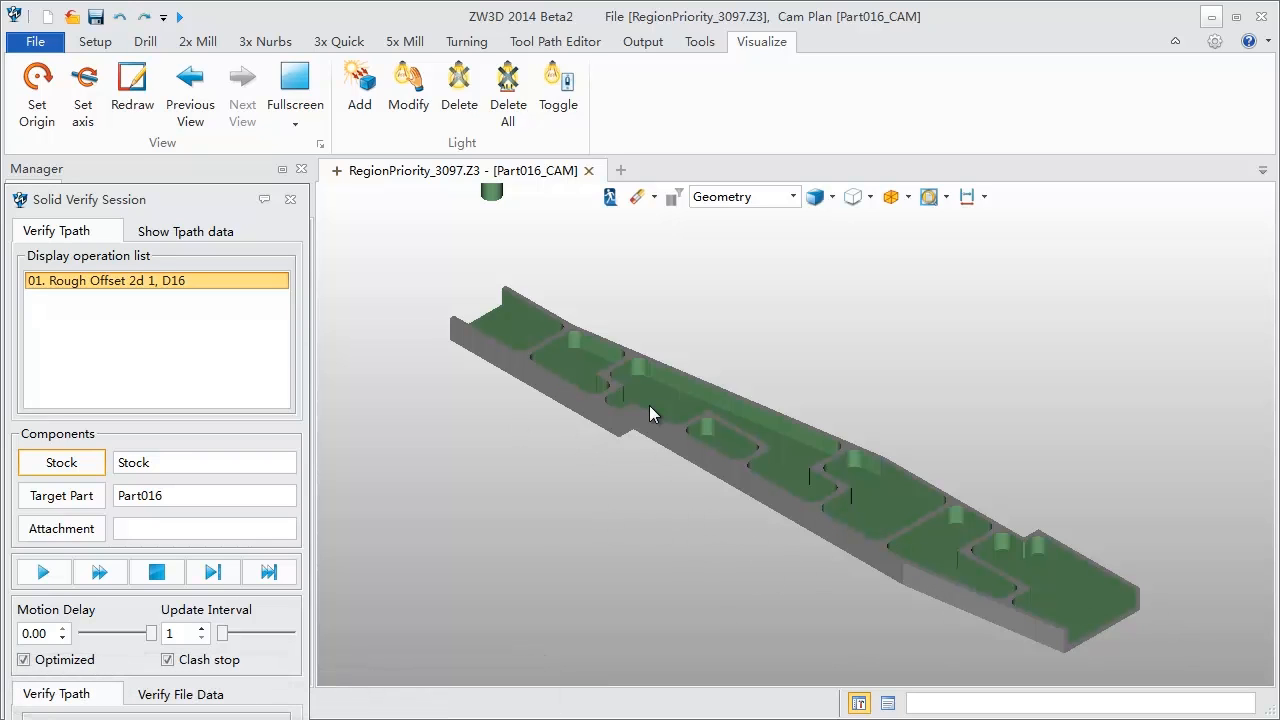
left_click(290, 199)
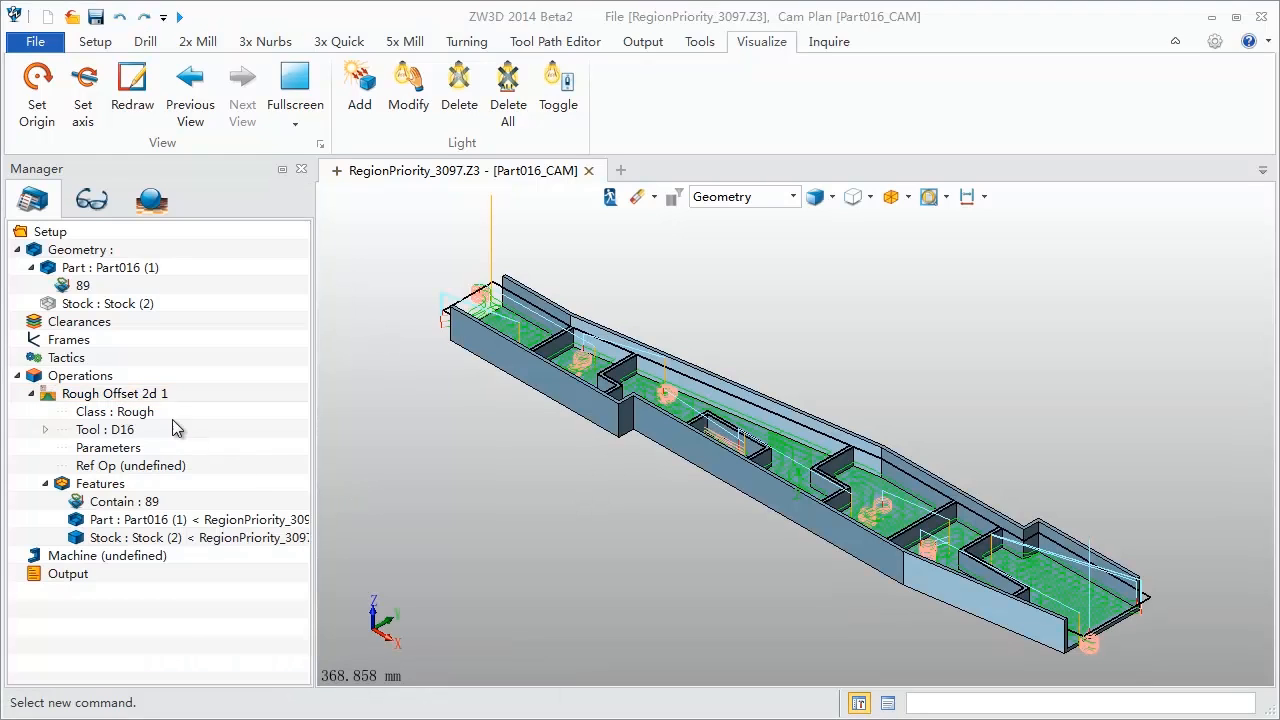
- Re-order the Rough Offset 2d 1 tool path, sending the -X end pocket's cuts to last place, followed by those of its adjacent pocket
right_click(147, 397)
mouse_move(372, 549)
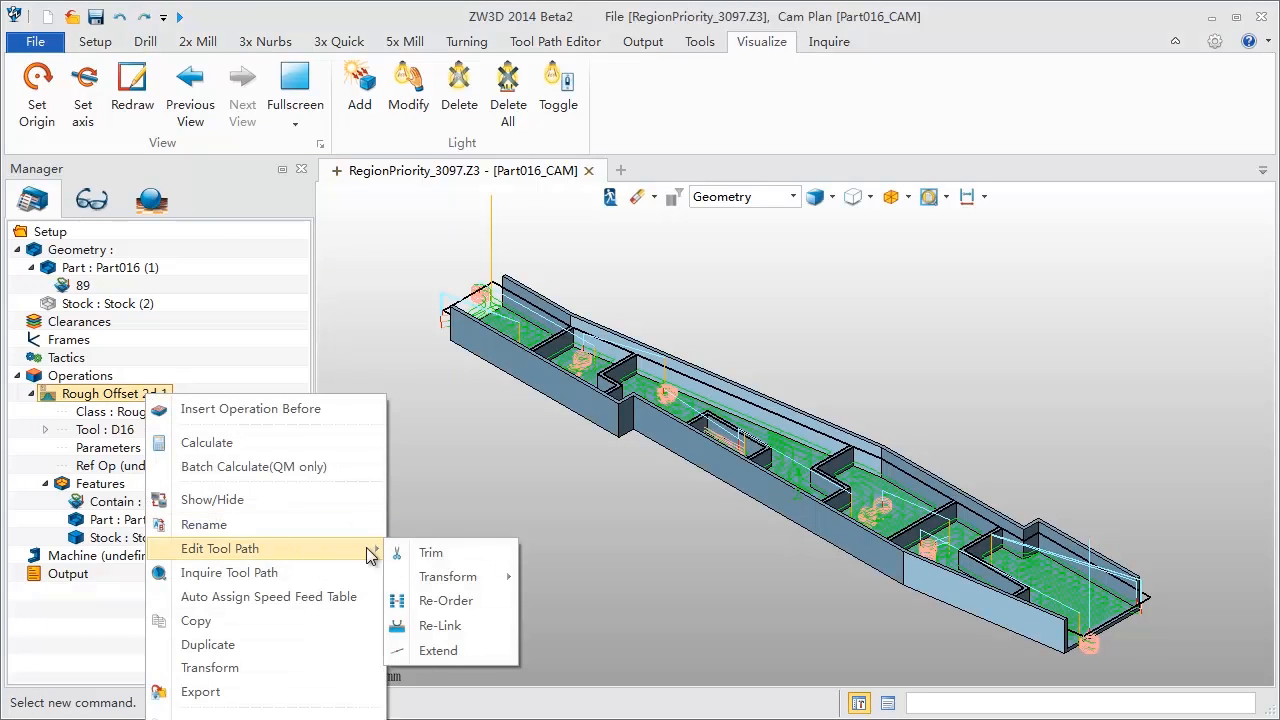
left_click(445, 601)
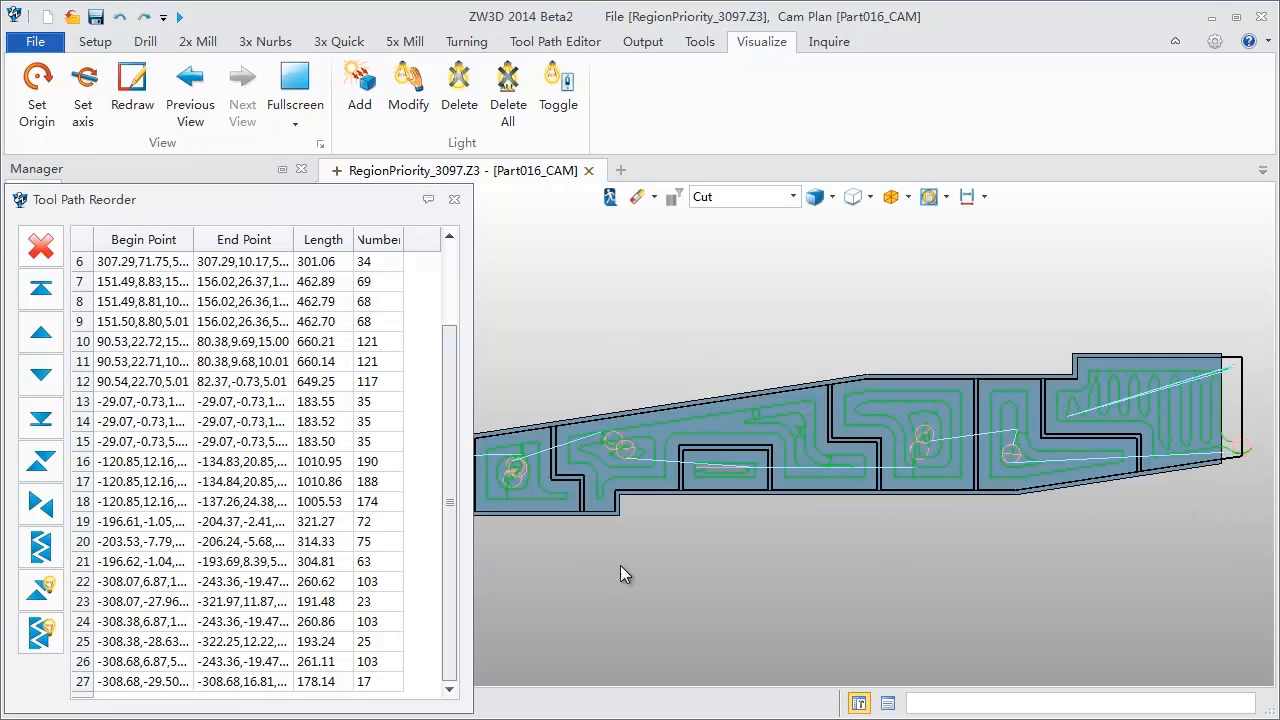
scroll(644, 556, "down", 3)
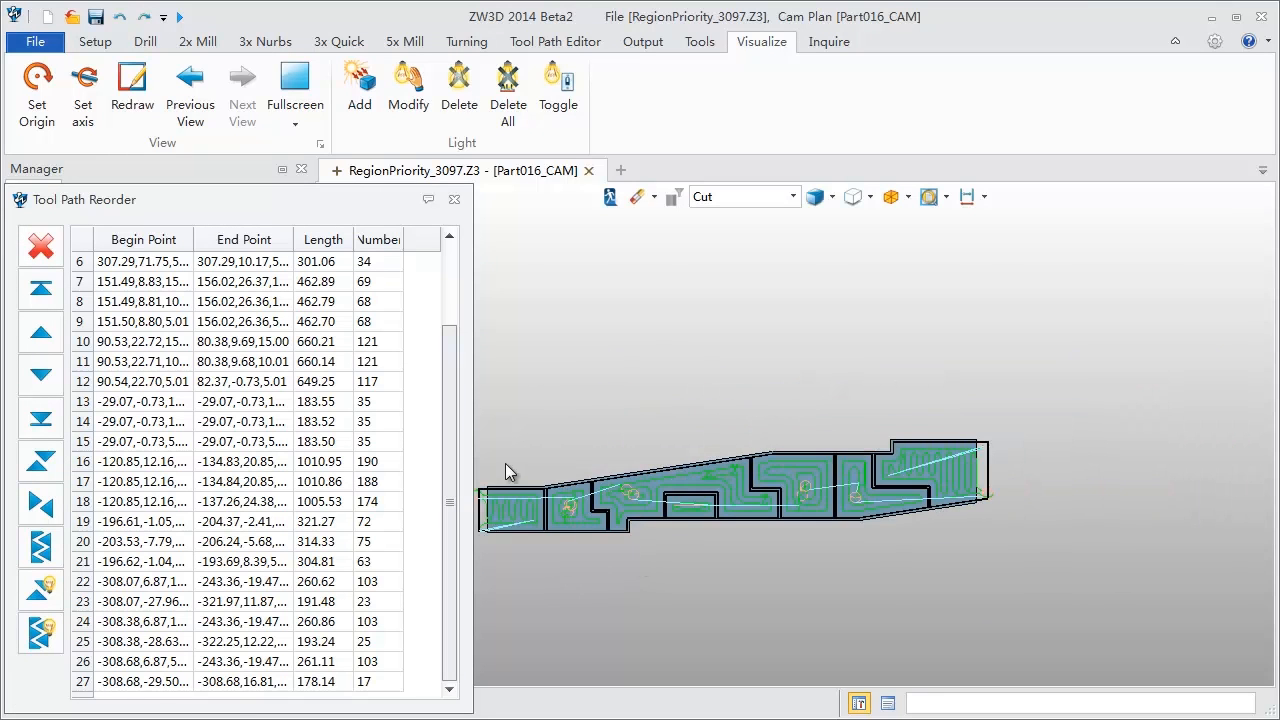
left_click(518, 510)
left_click(41, 426)
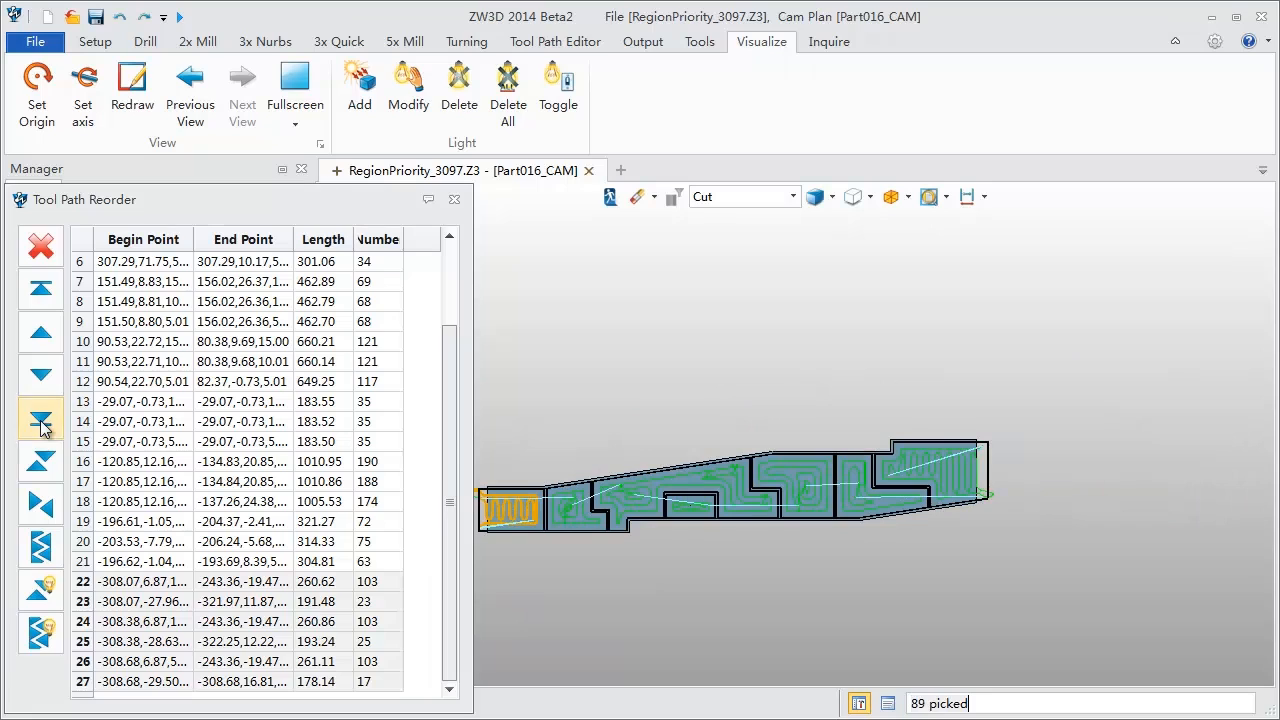
left_click(580, 510)
left_click(41, 418)
- Send the cuts of the L-shaped pocket beside the +X end pocket to last place, followed by those of the pocket next to it
left_click(853, 472)
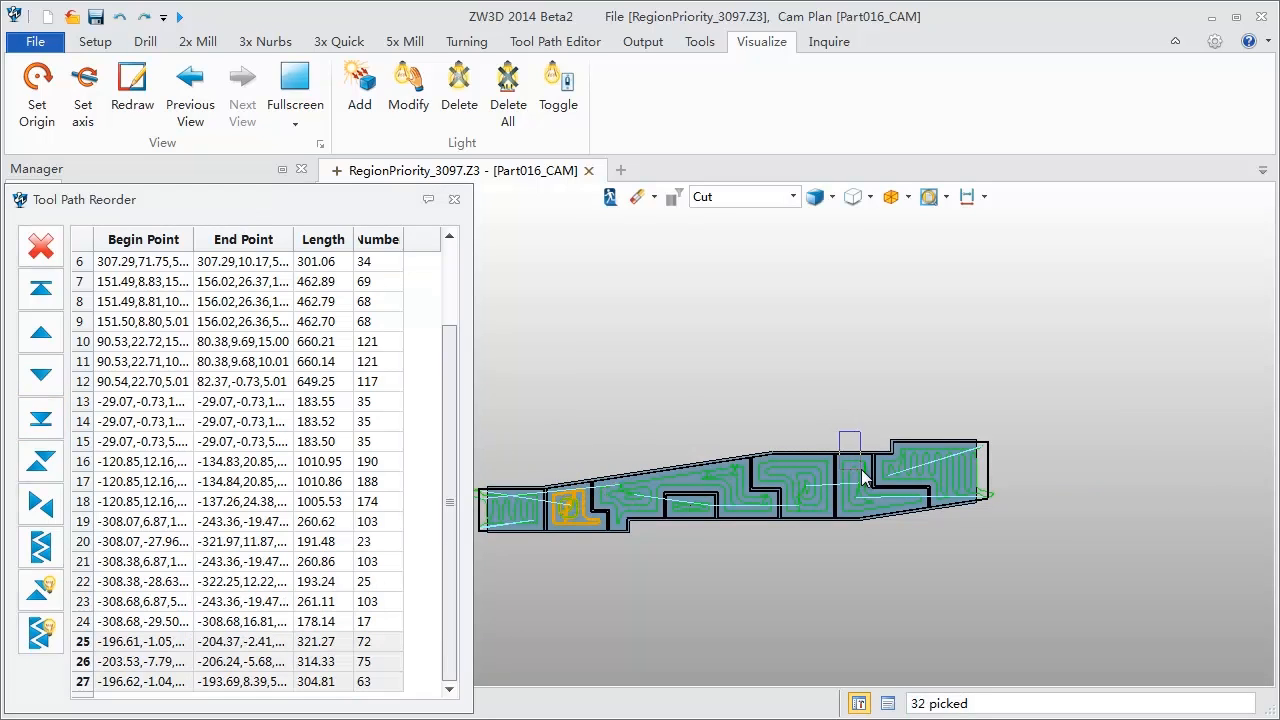
left_click(41, 420)
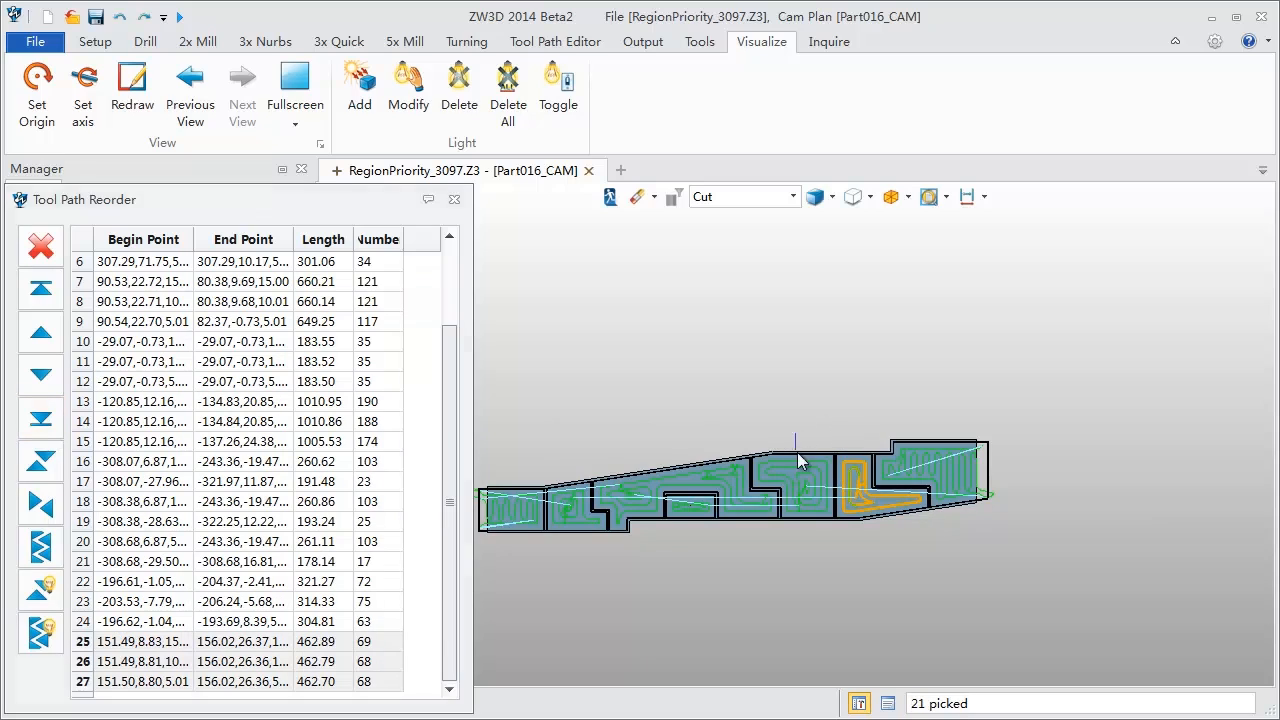
left_click(805, 480)
left_click(41, 418)
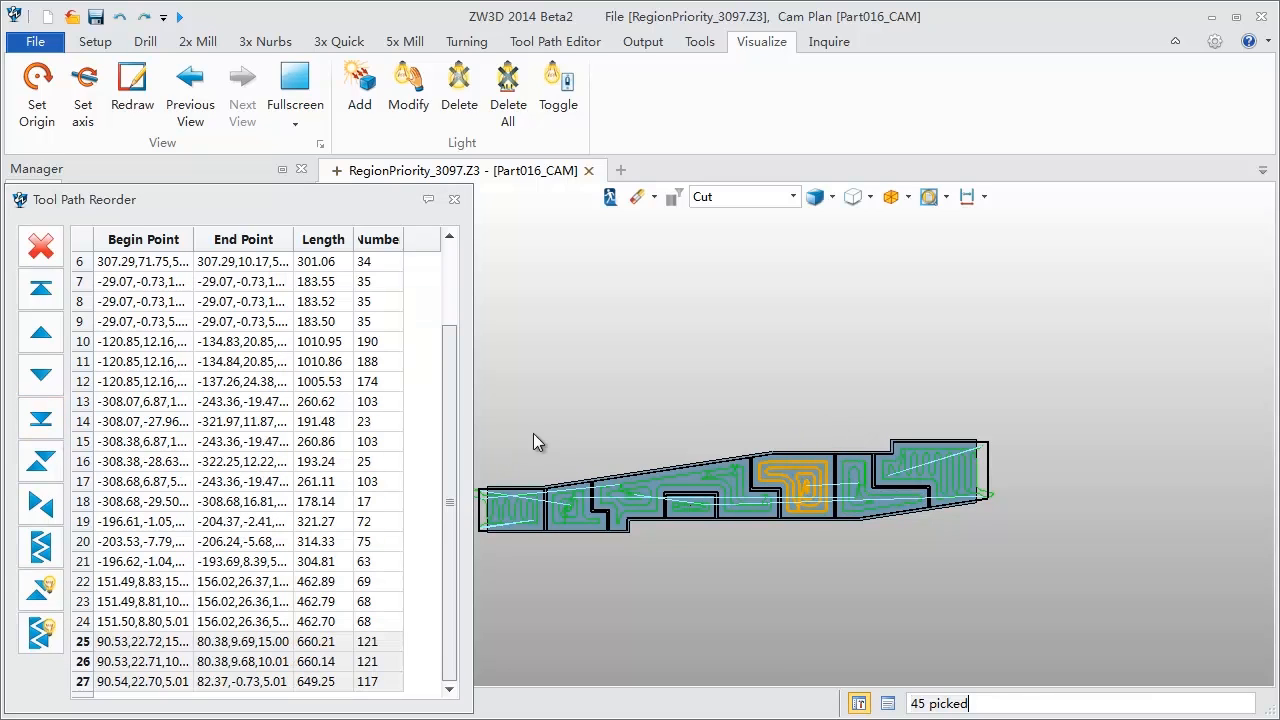
- Send the large middle pocket's cuts to last place, followed by those of the small rectangular pocket, and finish the tool path re-order
left_click(607, 500)
left_click(41, 420)
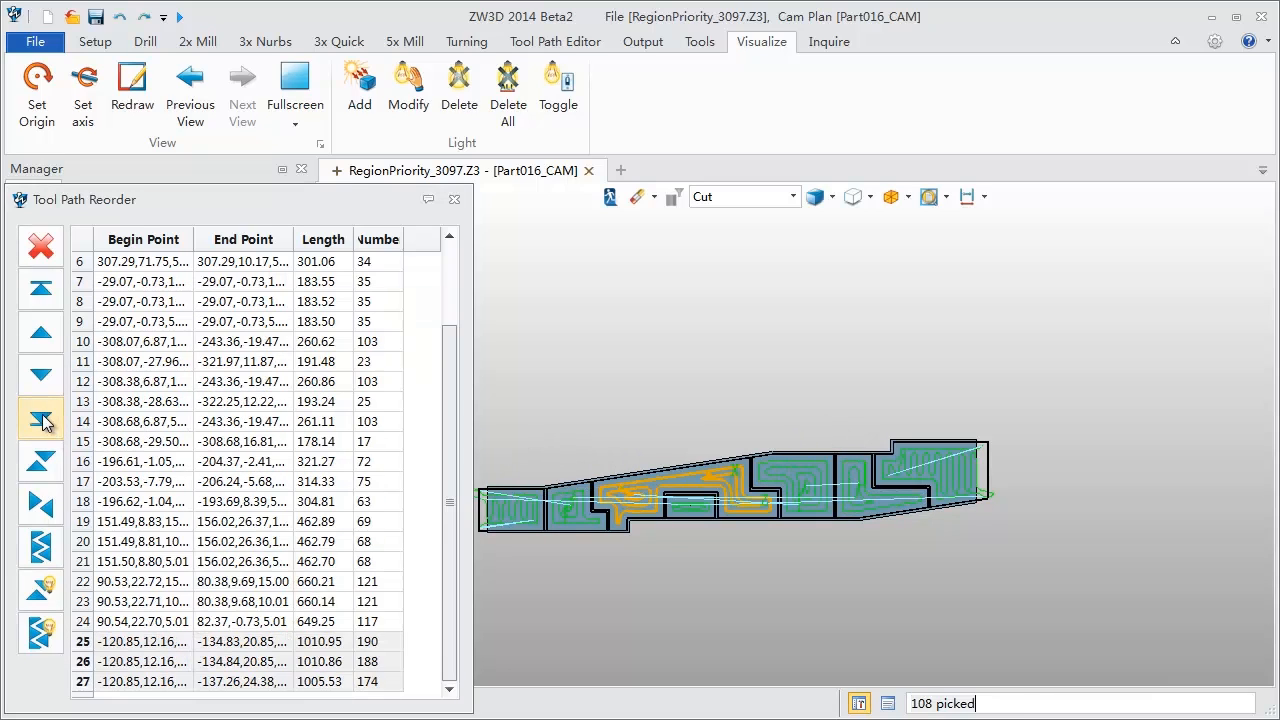
left_click(692, 510)
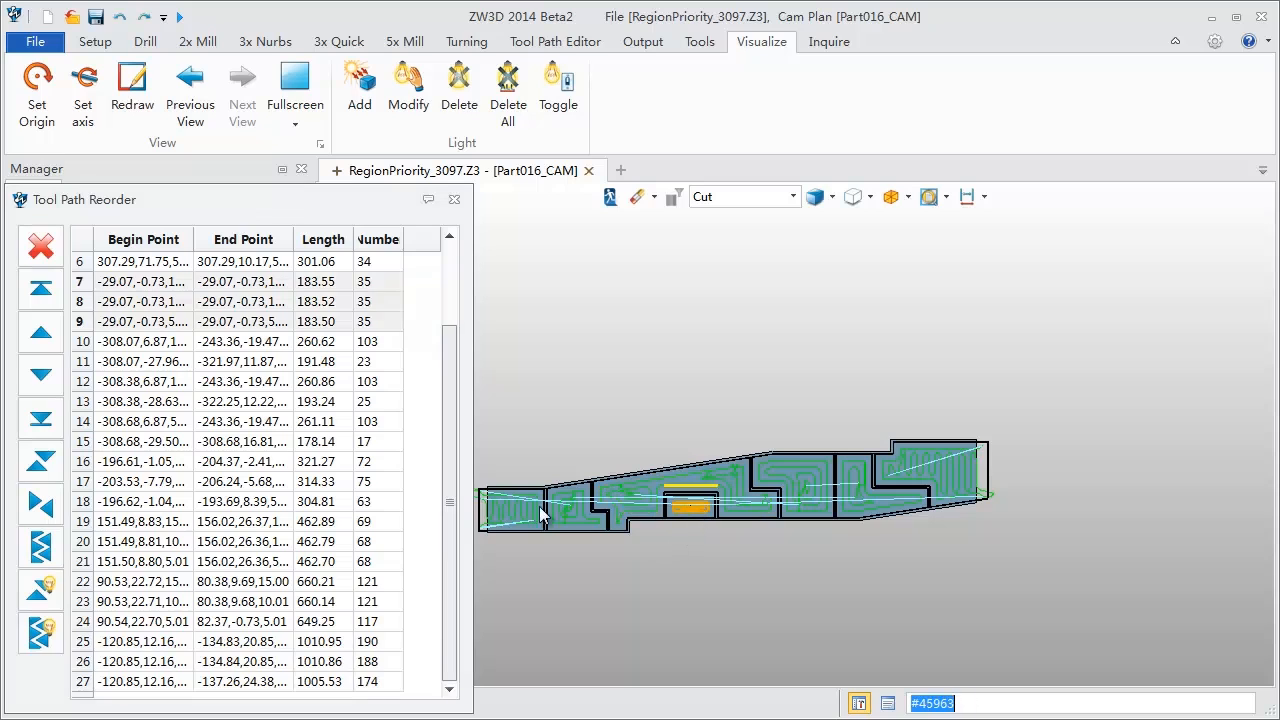
left_click(41, 420)
left_click(454, 201)
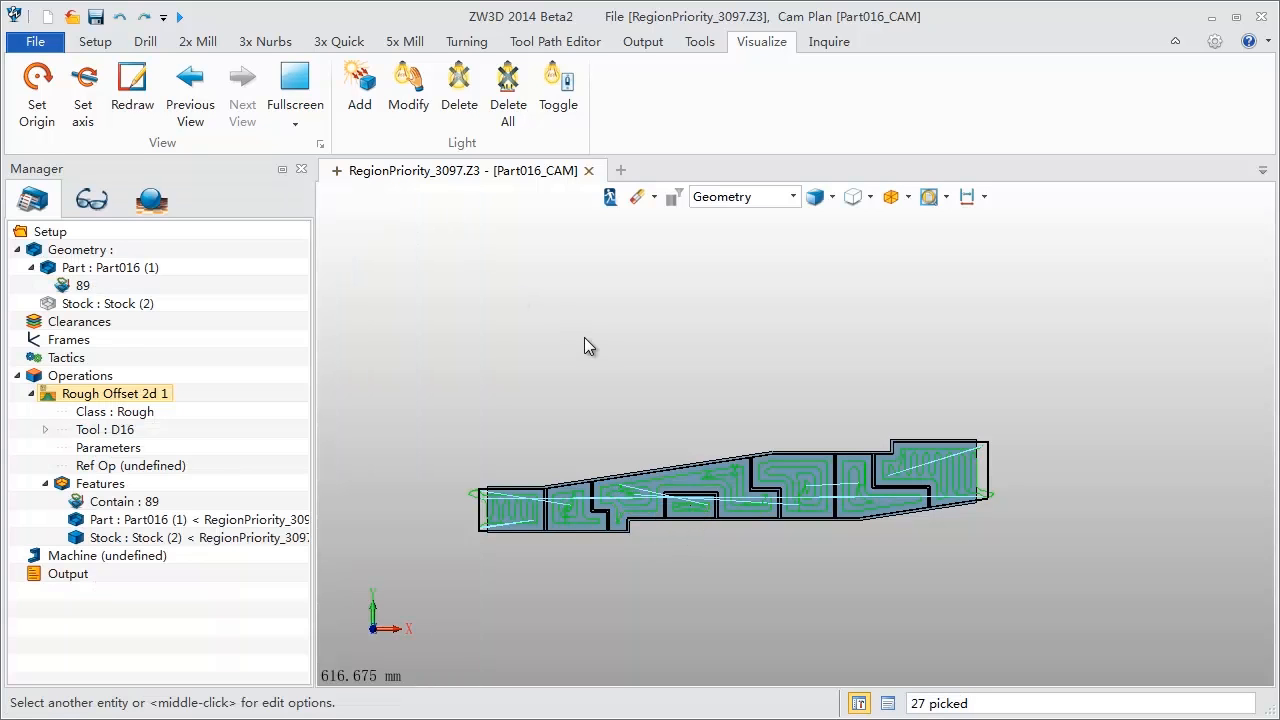
- Simulate the re-ordered Rough Offset 2d 1 tool path with Solid Verify in an isometric view and close the session
key("ctrl+Home")
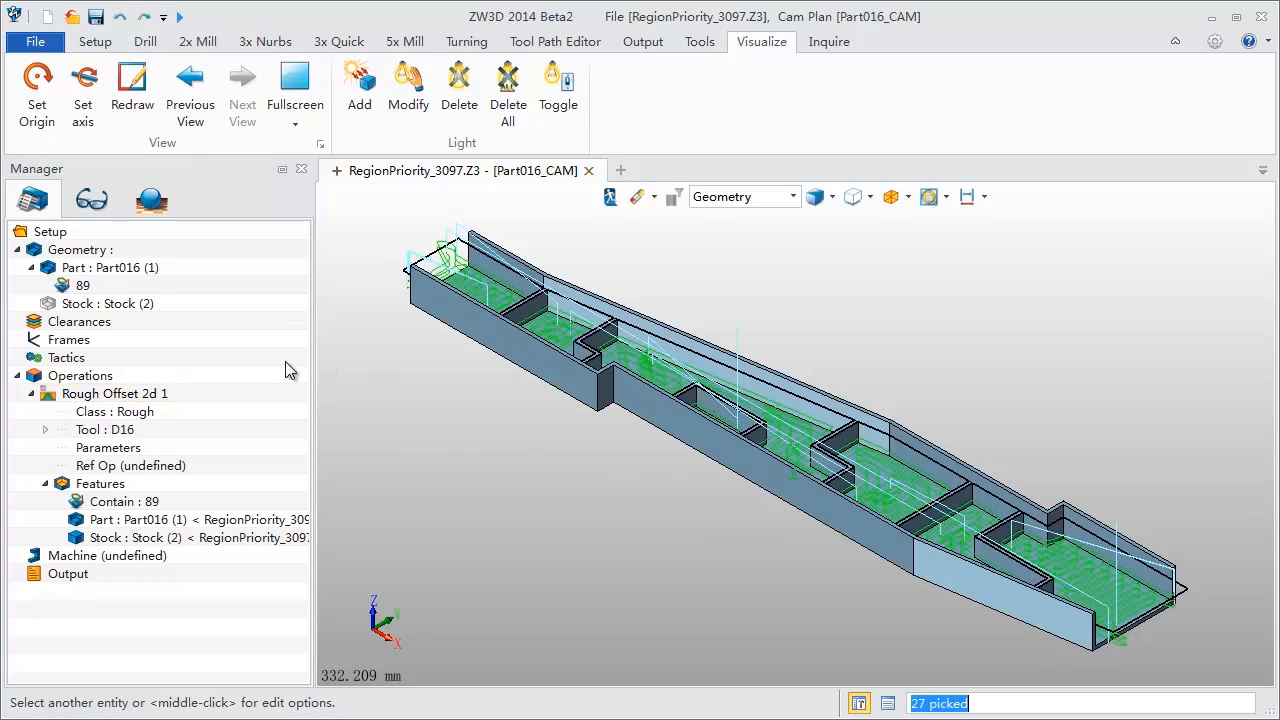
right_click(165, 394)
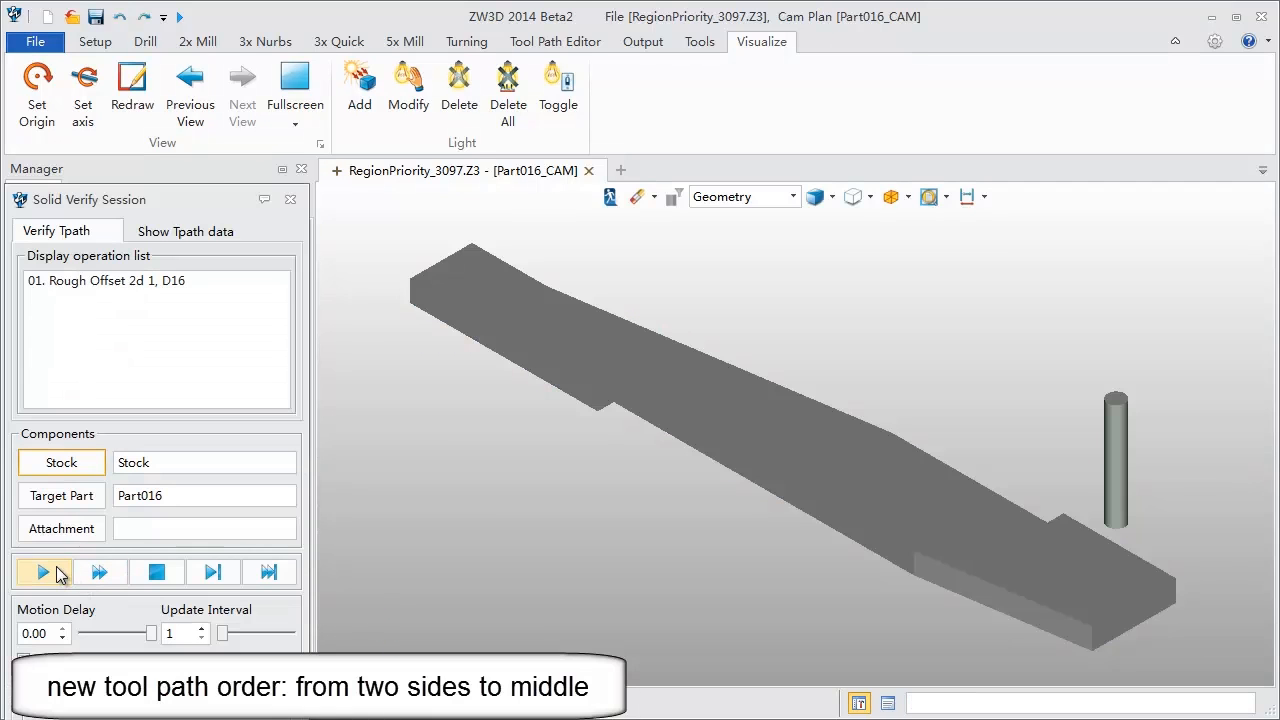
left_click(57, 573)
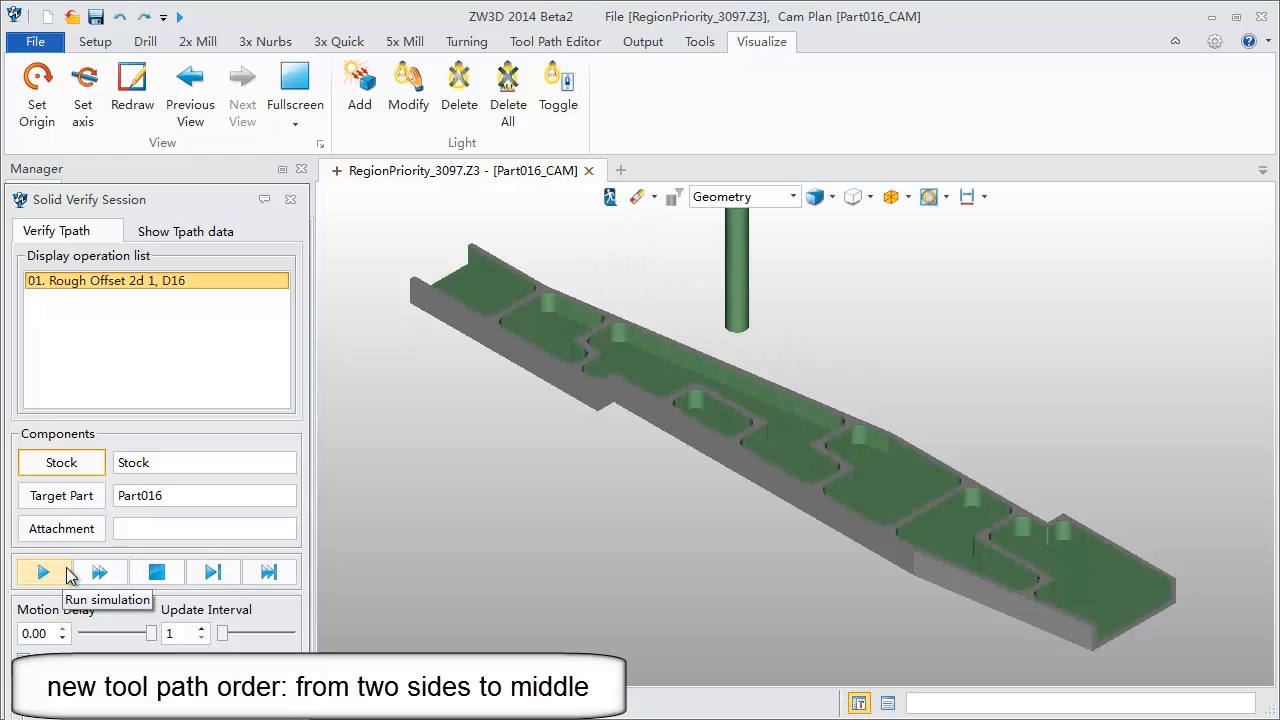
left_click(290, 199)
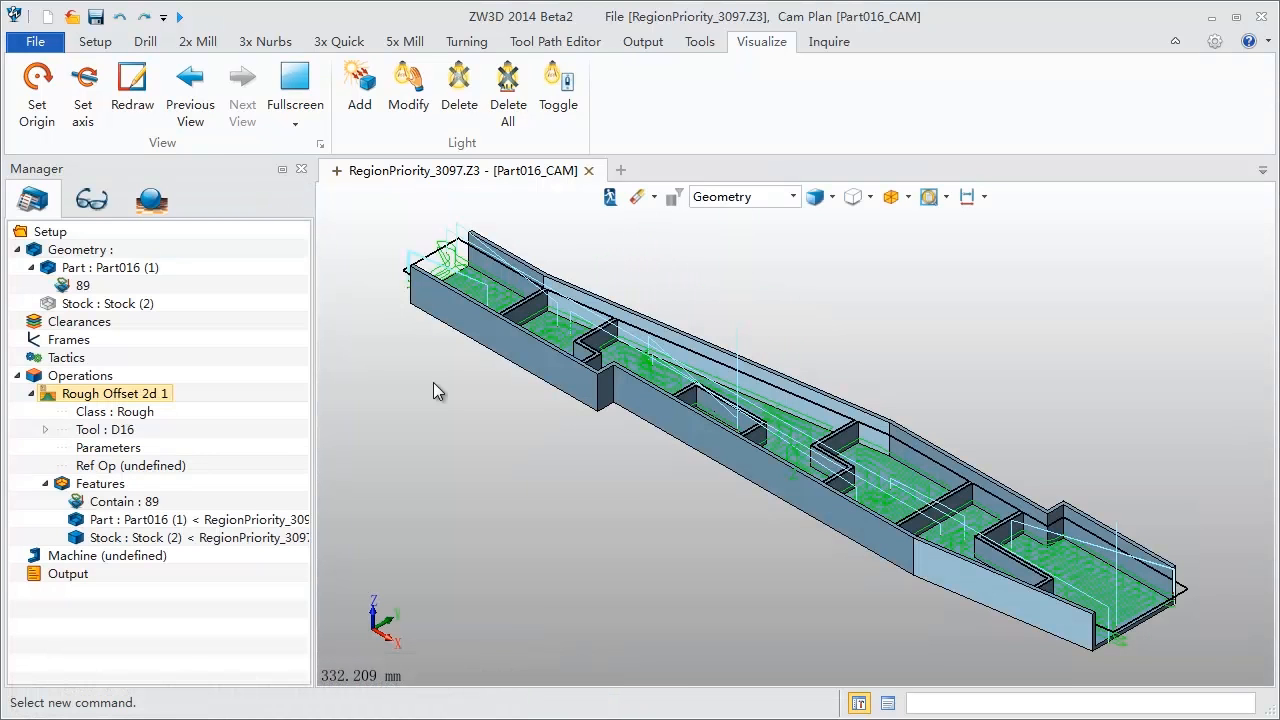